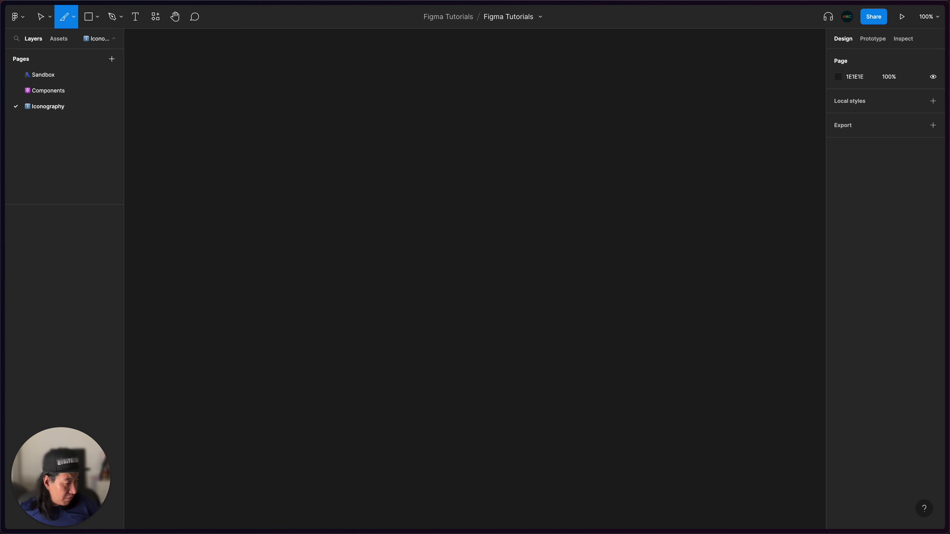
Import all the SVG files of the Icons folder in Finder onto the Iconography page's canvas and move the Finder window away
{"action": "key", "text": "super+a"}
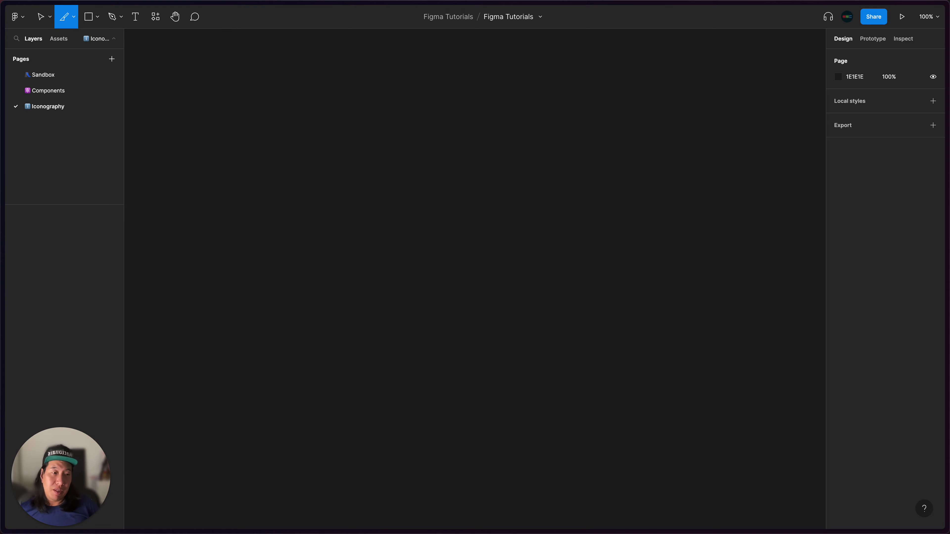
{"action": "left_click_drag", "start_coordinate": [949, 337], "coordinate": [614, 254]}
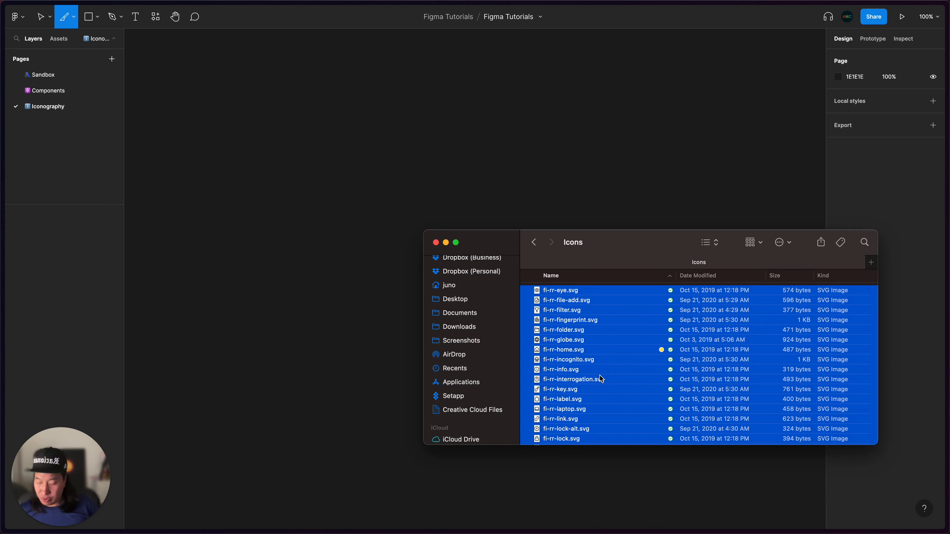
{"action": "key", "text": "super+a"}
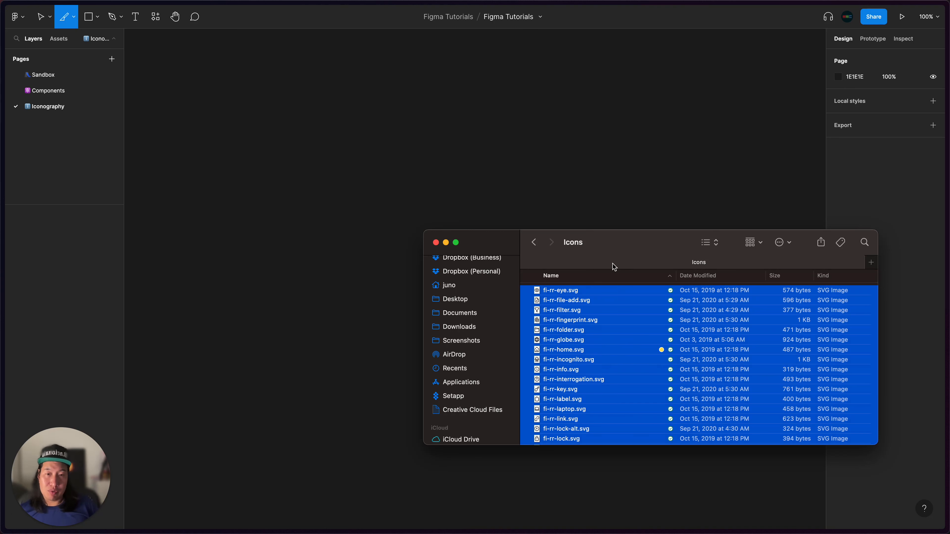
{"action": "left_click_drag", "start_coordinate": [614, 292], "coordinate": [365, 154]}
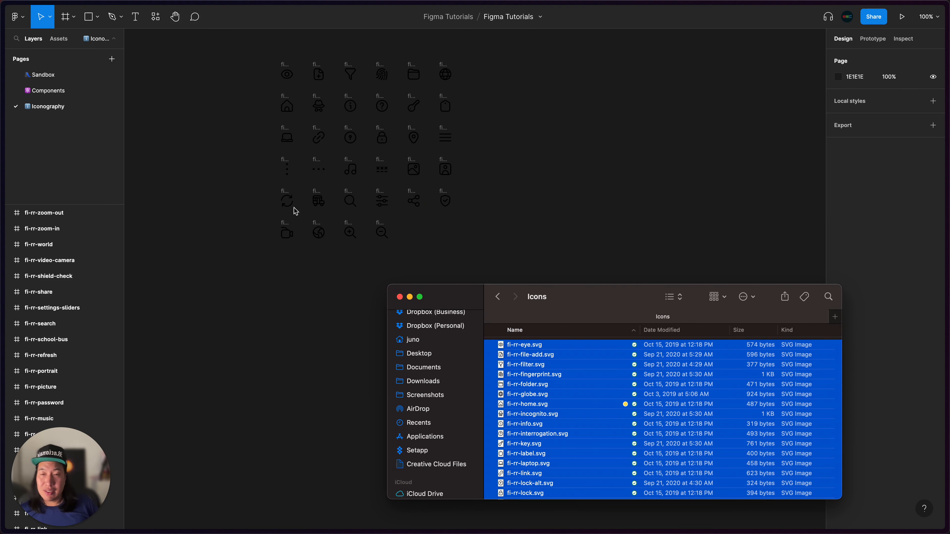
{"action": "scroll", "coordinate": [362, 175], "scroll_direction": "up", "scroll_amount": 5}
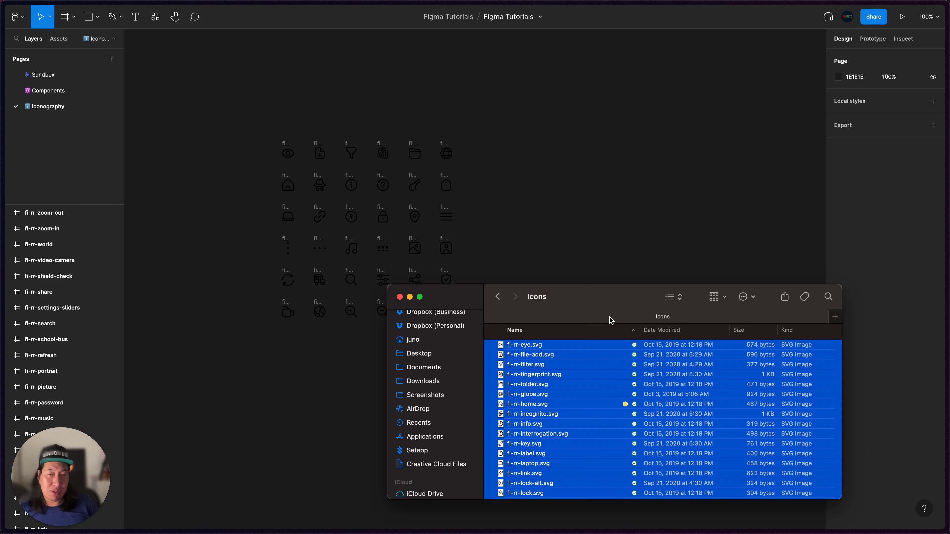
{"action": "left_click_drag", "start_coordinate": [596, 307], "coordinate": [949, 355]}
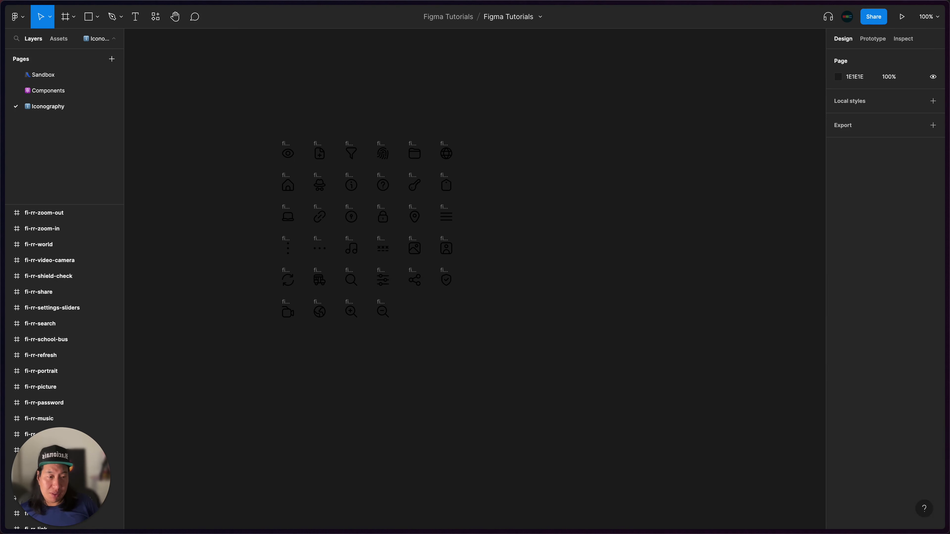
{"action": "scroll", "coordinate": [516, 394], "scroll_direction": "up", "scroll_amount": 5}
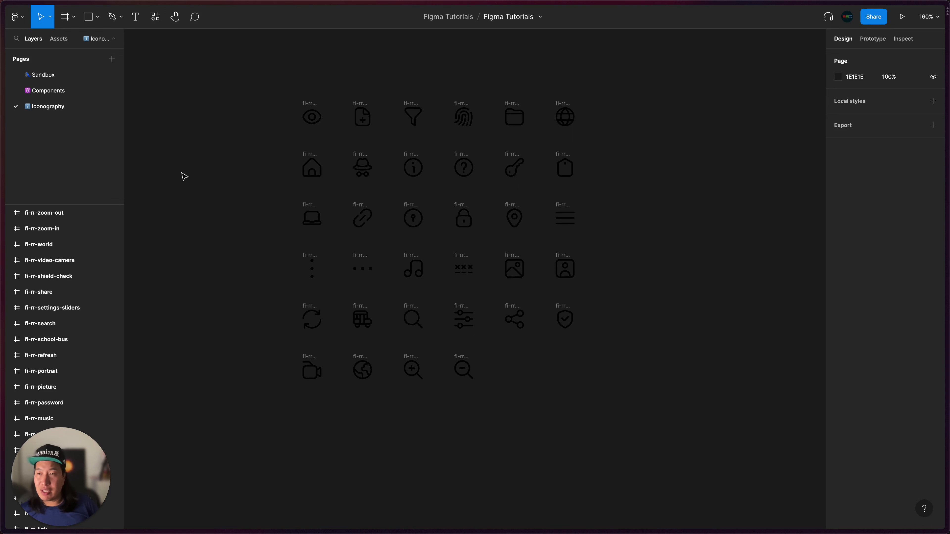
{"action": "left_click", "coordinate": [25, 22]}
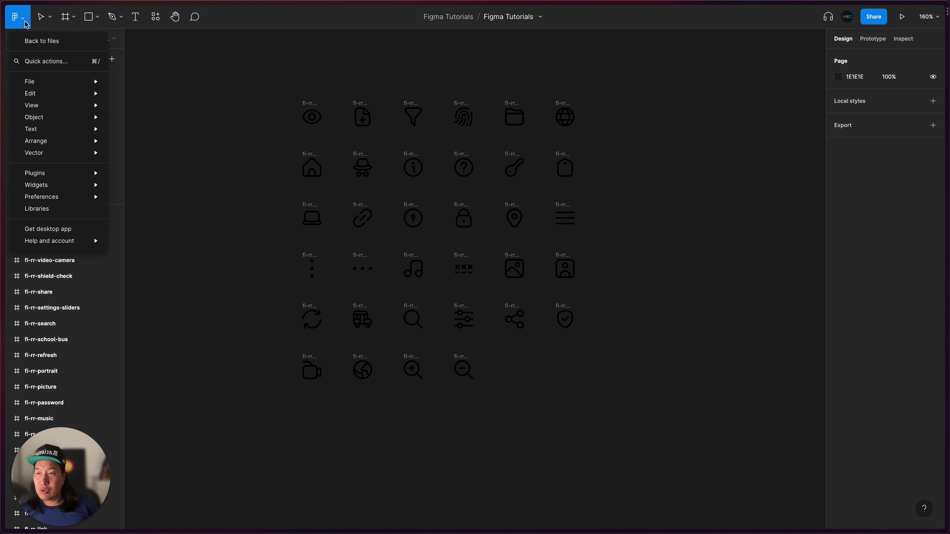
{"action": "mouse_move", "coordinate": [29, 81]}
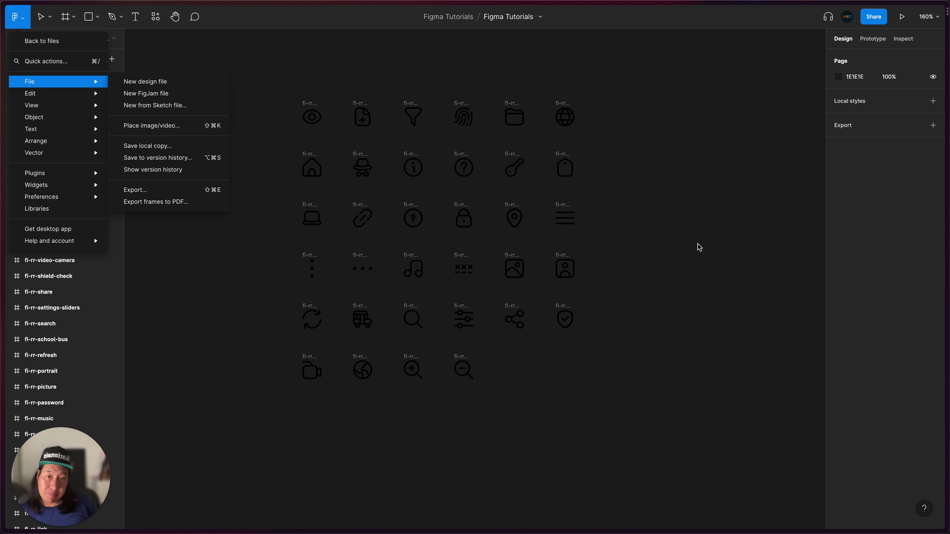
{"action": "left_click", "coordinate": [719, 249]}
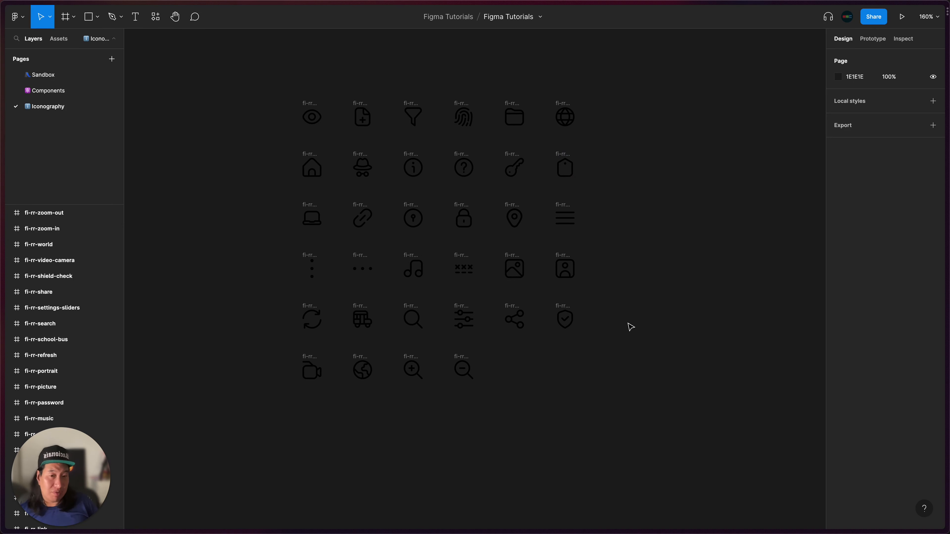
{"action": "key", "text": "super+Tab"}
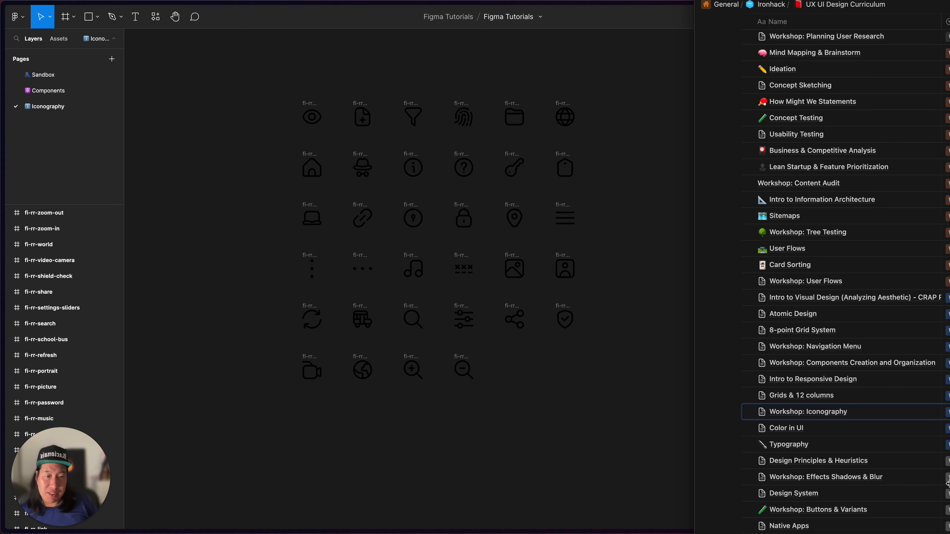
{"action": "left_click", "coordinate": [567, 442]}
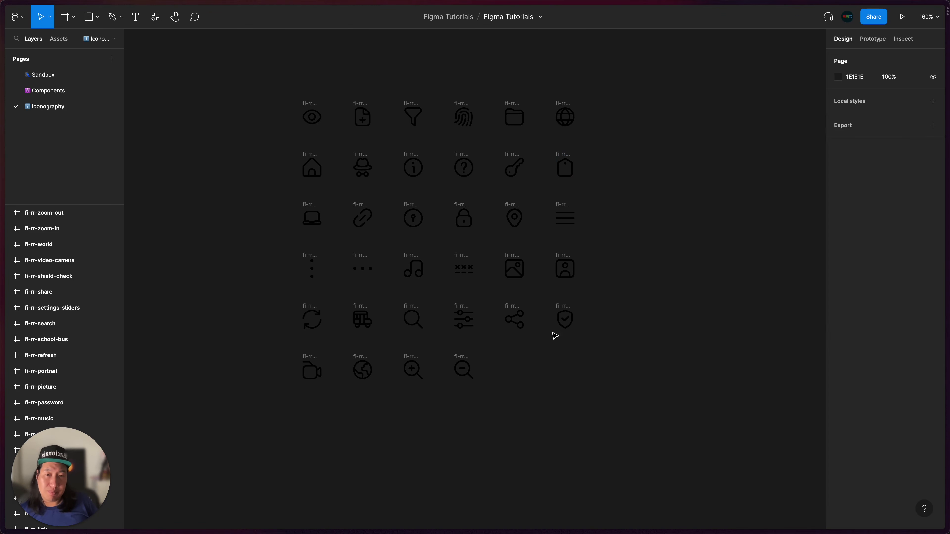
Examine the imported icons up close, including the fi-rr-file-add frame's properties and the frame symbols in the layer list
{"action": "scroll", "coordinate": [556, 336], "scroll_direction": "up", "scroll_amount": 3}
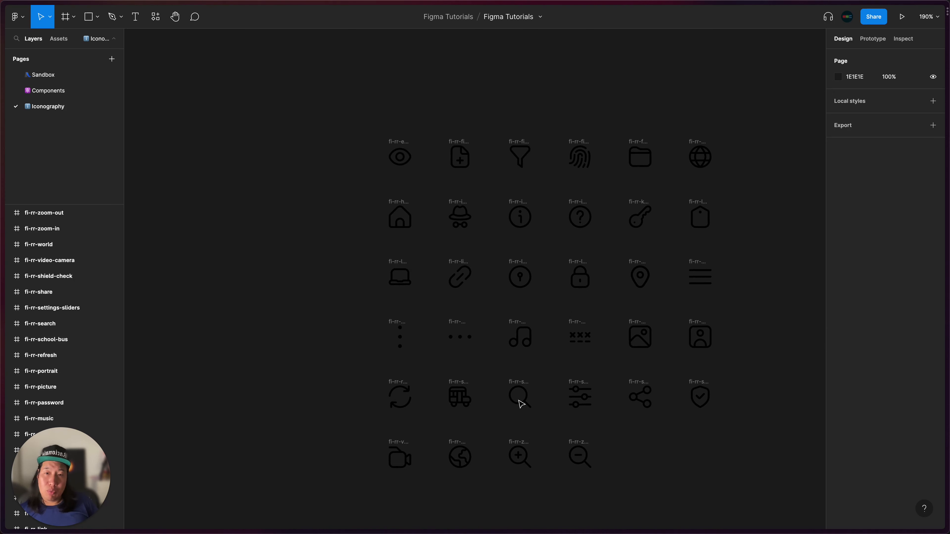
{"action": "scroll", "coordinate": [520, 403], "scroll_direction": "right", "scroll_amount": 3}
{"action": "scroll", "coordinate": [521, 404], "scroll_direction": "down", "scroll_amount": 2}
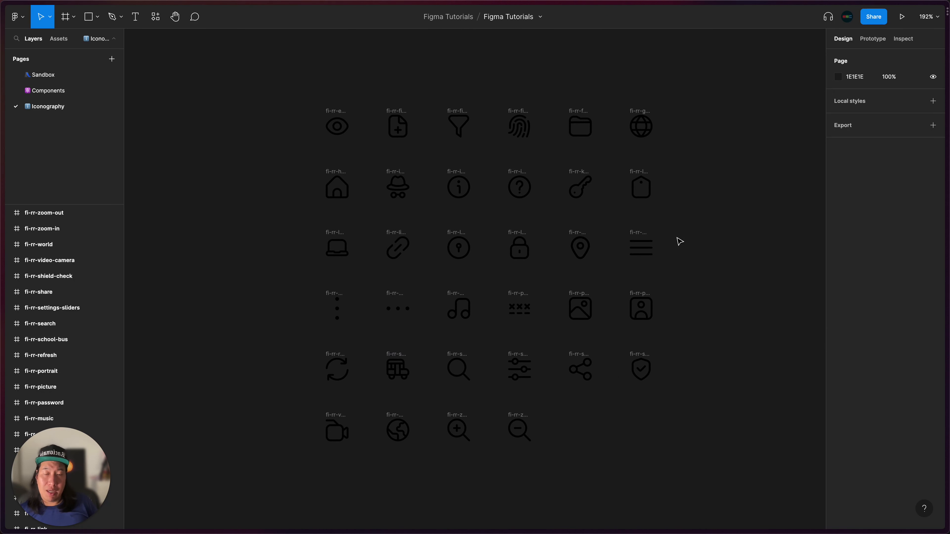
{"action": "scroll", "coordinate": [679, 241], "scroll_direction": "up", "scroll_amount": 5}
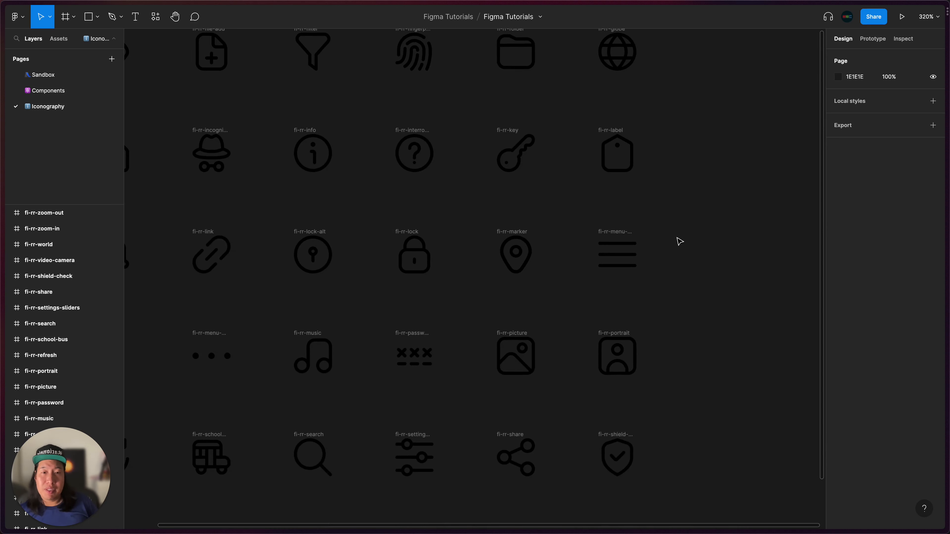
{"action": "scroll", "coordinate": [679, 241], "scroll_direction": "up", "scroll_amount": 3}
{"action": "scroll", "coordinate": [679, 241], "scroll_direction": "left", "scroll_amount": 3}
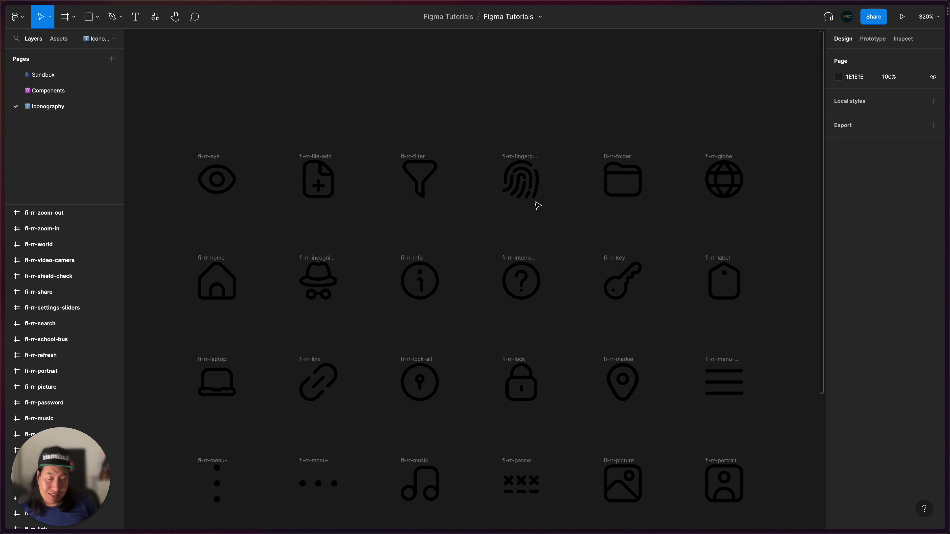
{"action": "scroll", "coordinate": [342, 205], "scroll_direction": "up", "scroll_amount": 4}
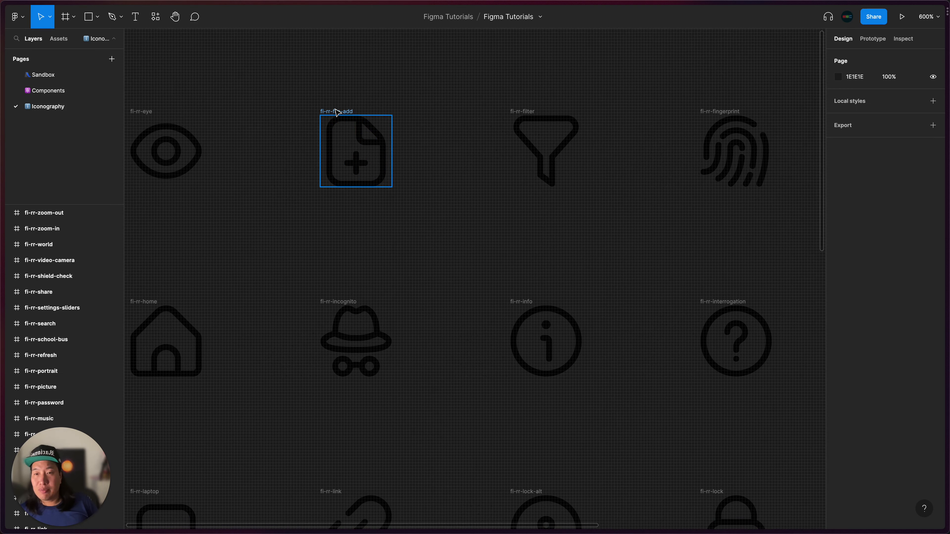
{"action": "left_click", "coordinate": [337, 112]}
{"action": "scroll", "coordinate": [18, 238], "scroll_direction": "down", "scroll_amount": 5}
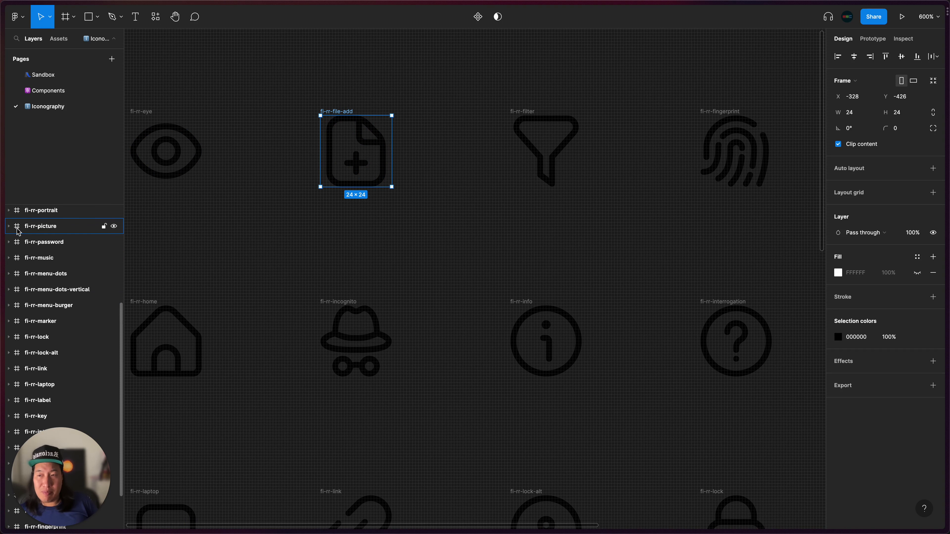
Inspect the .Targaryen / Aemon component and its layer symbol on the Components page, then collapse the Version 1 section's layers
{"action": "left_click", "coordinate": [47, 90]}
{"action": "scroll", "coordinate": [229, 248], "scroll_direction": "left", "scroll_amount": 2}
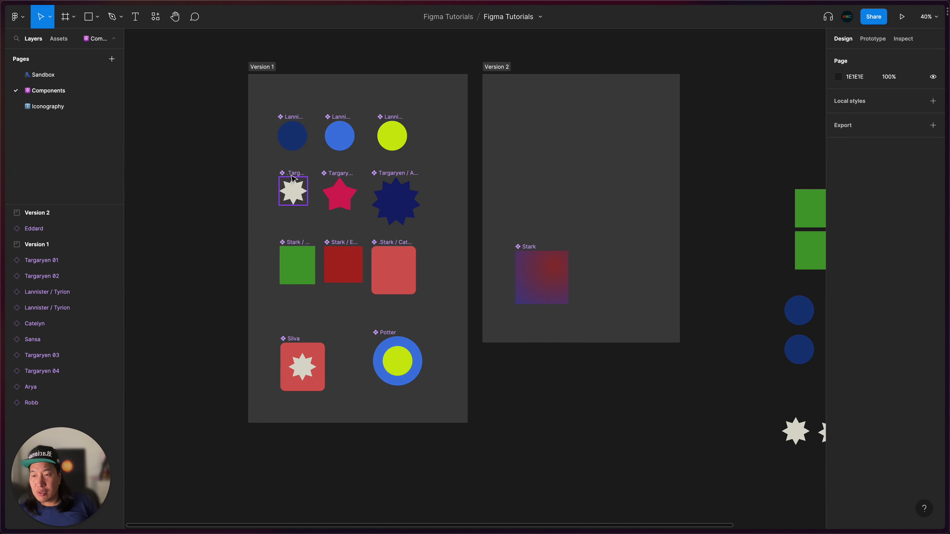
{"action": "left_click", "coordinate": [294, 187]}
{"action": "scroll", "coordinate": [336, 169], "scroll_direction": "up", "scroll_amount": 5}
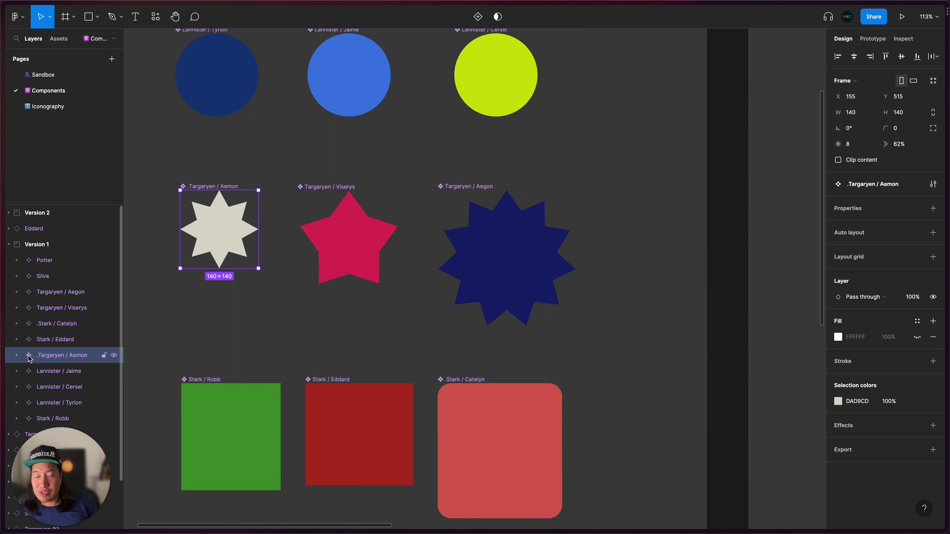
{"action": "left_click", "coordinate": [8, 244]}
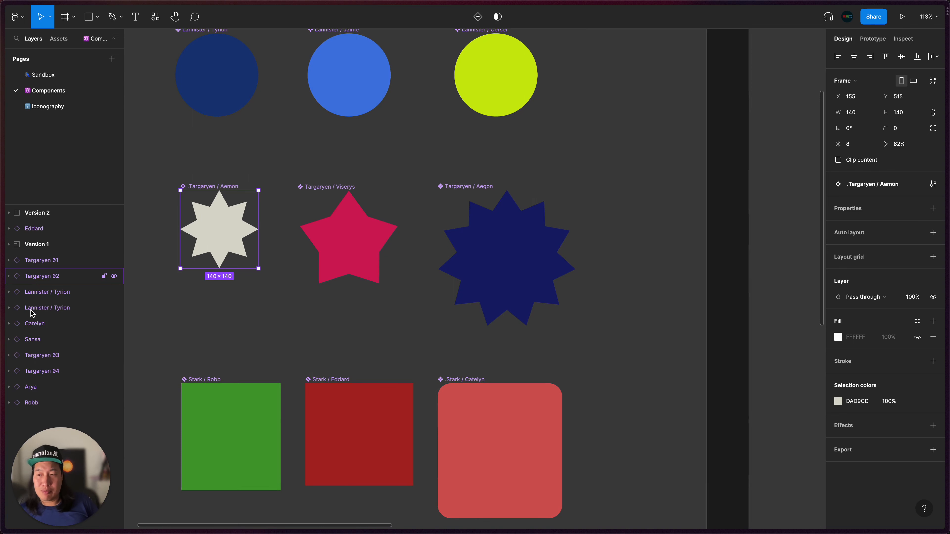
Return to the Iconography page and clear the selection of the fi-rr-file-add frame
{"action": "left_click", "coordinate": [45, 105]}
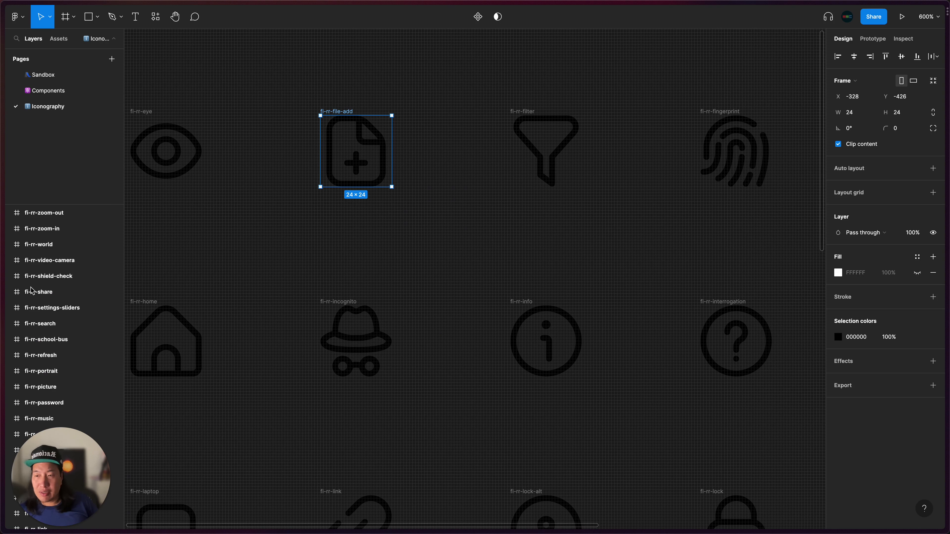
{"action": "left_click", "coordinate": [235, 245]}
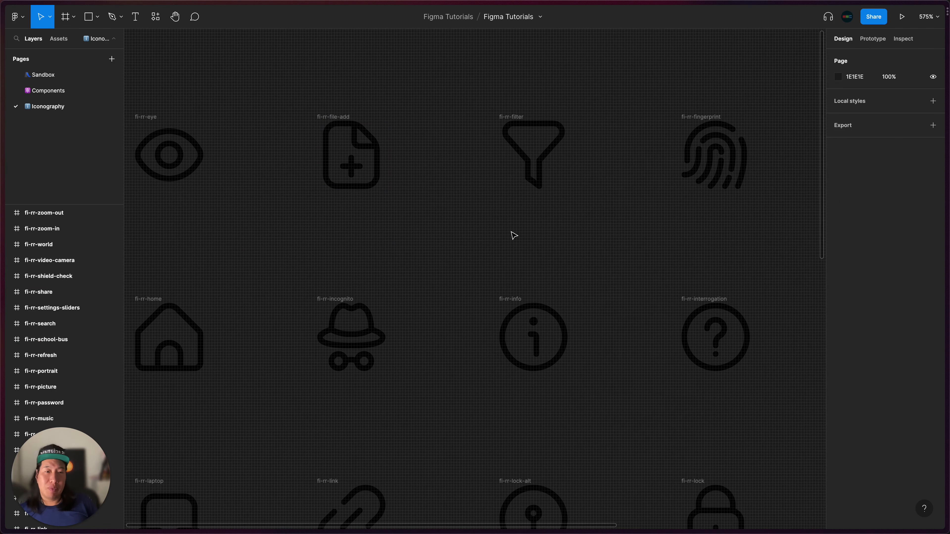
{"action": "scroll", "coordinate": [512, 232], "scroll_direction": "down", "scroll_amount": 10}
{"action": "scroll", "coordinate": [511, 232], "scroll_direction": "up", "scroll_amount": 3}
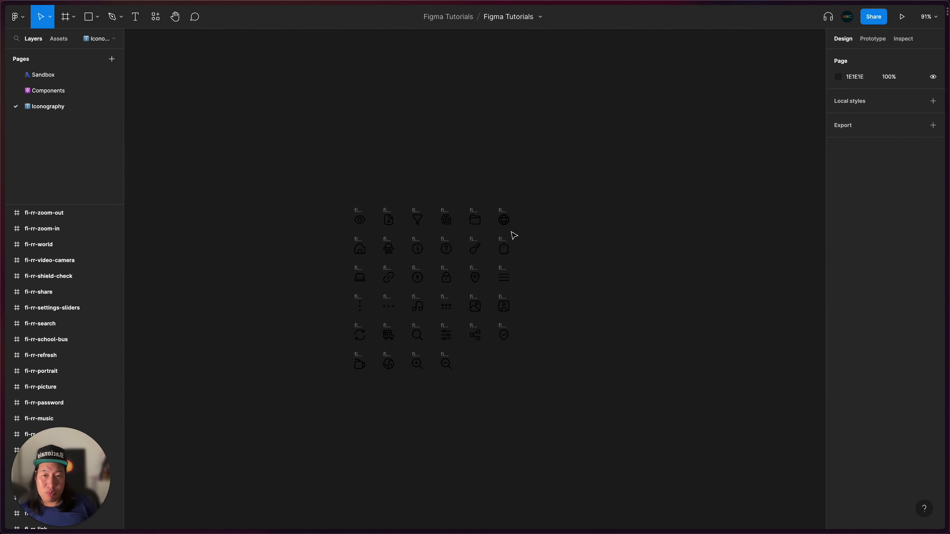
{"action": "scroll", "coordinate": [513, 233], "scroll_direction": "up", "scroll_amount": 4}
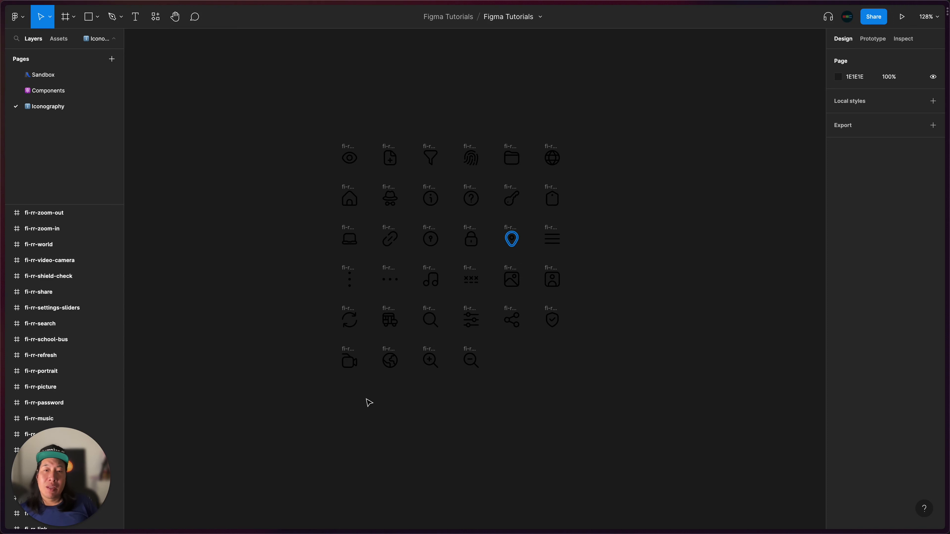
{"action": "left_click", "coordinate": [550, 430]}
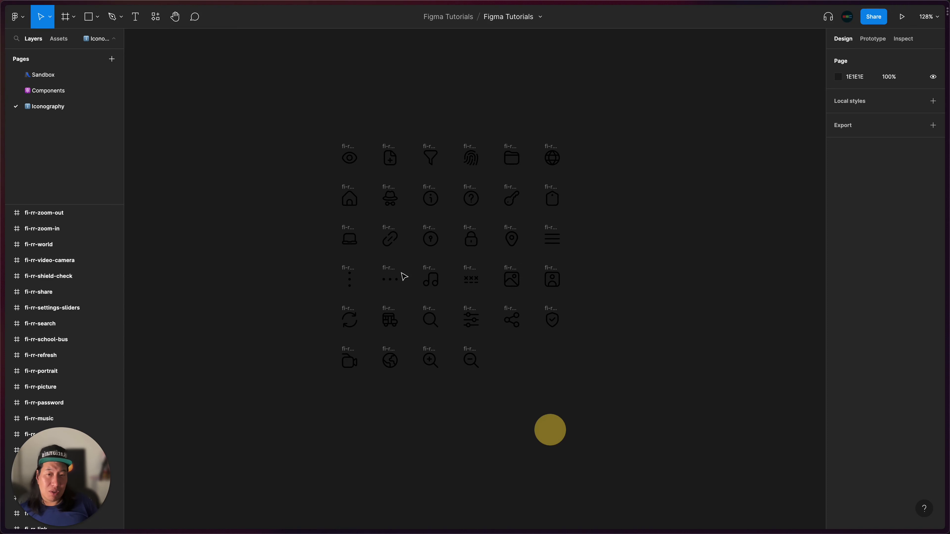
{"action": "left_click", "coordinate": [485, 239]}
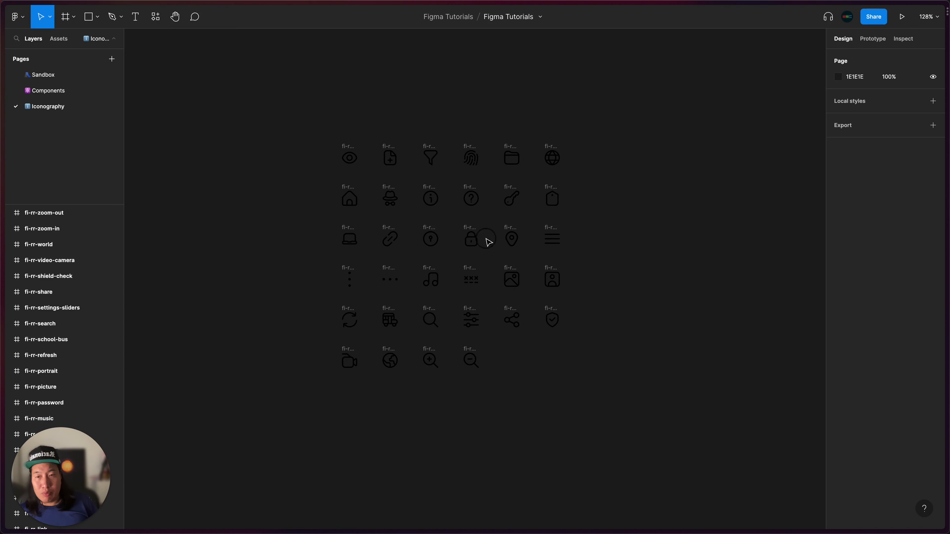
{"action": "left_click_drag", "start_coordinate": [285, 97], "coordinate": [628, 439]}
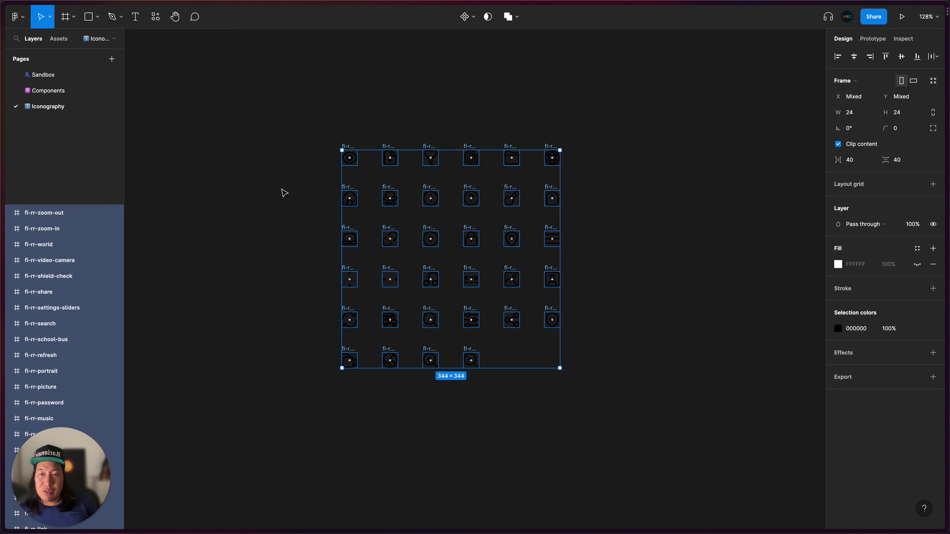
{"action": "left_click", "coordinate": [284, 193]}
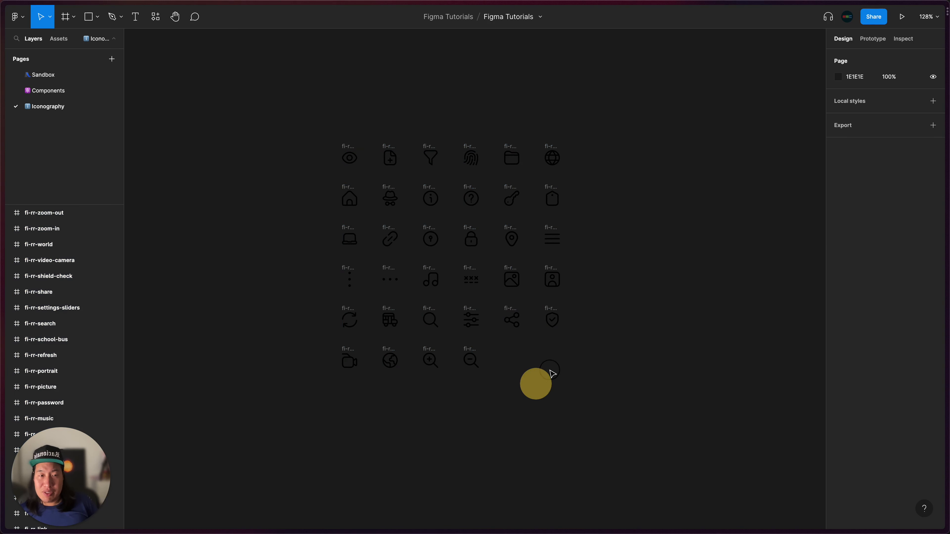
{"action": "left_click_drag", "start_coordinate": [297, 121], "coordinate": [551, 363]}
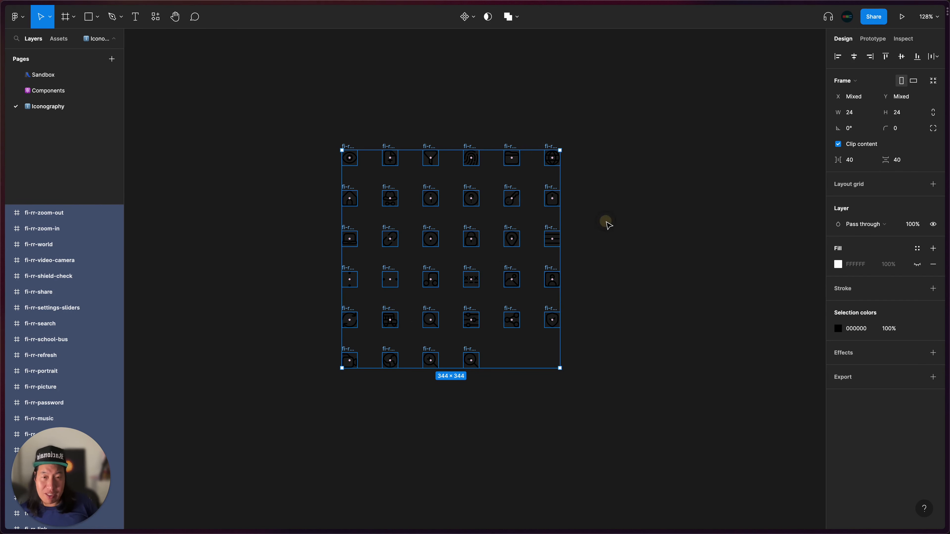
{"action": "left_click", "coordinate": [608, 225]}
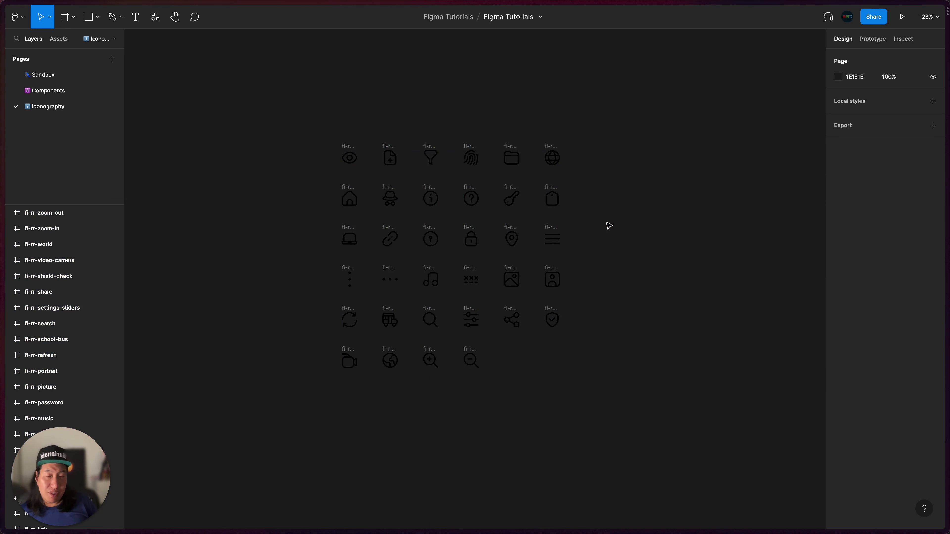
Select all the imported icon frames on the Iconography page and examine their size and spacing
{"action": "left_click_drag", "start_coordinate": [276, 96], "coordinate": [638, 478]}
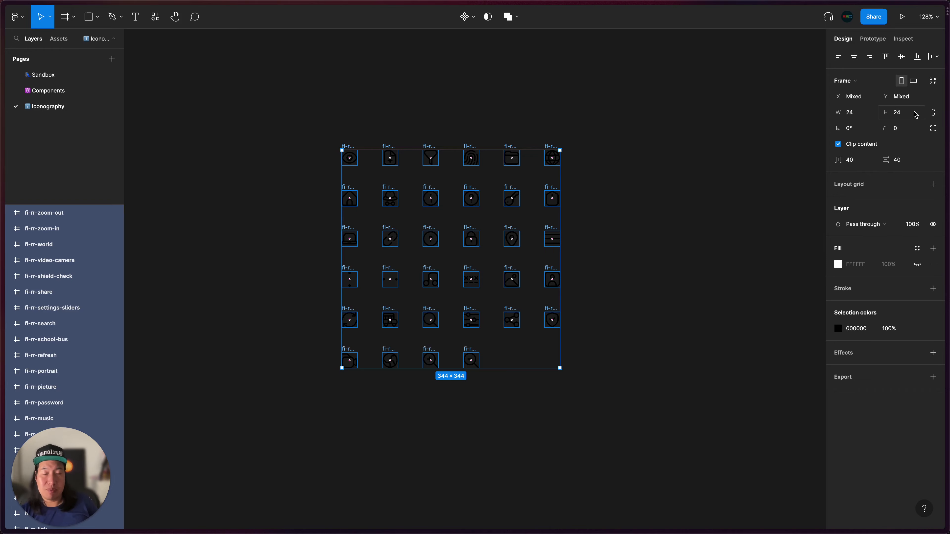
{"action": "scroll", "coordinate": [620, 184], "scroll_direction": "up", "scroll_amount": 10}
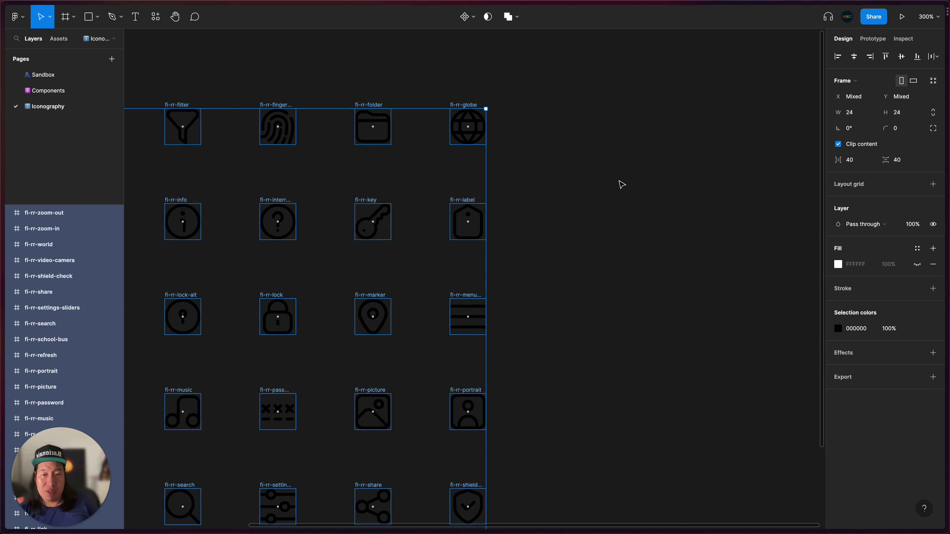
{"action": "scroll", "coordinate": [620, 184], "scroll_direction": "up", "scroll_amount": 3}
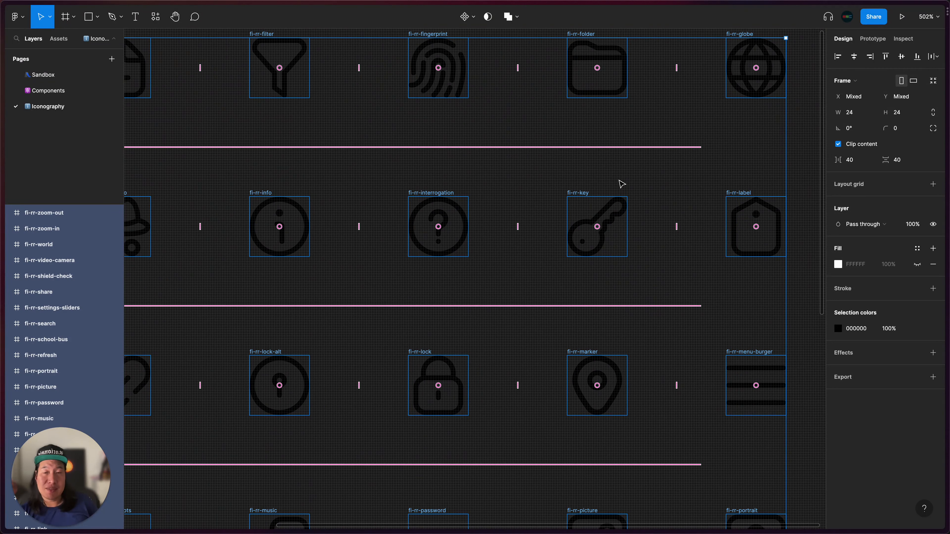
{"action": "scroll", "coordinate": [598, 232], "scroll_direction": "down", "scroll_amount": 7}
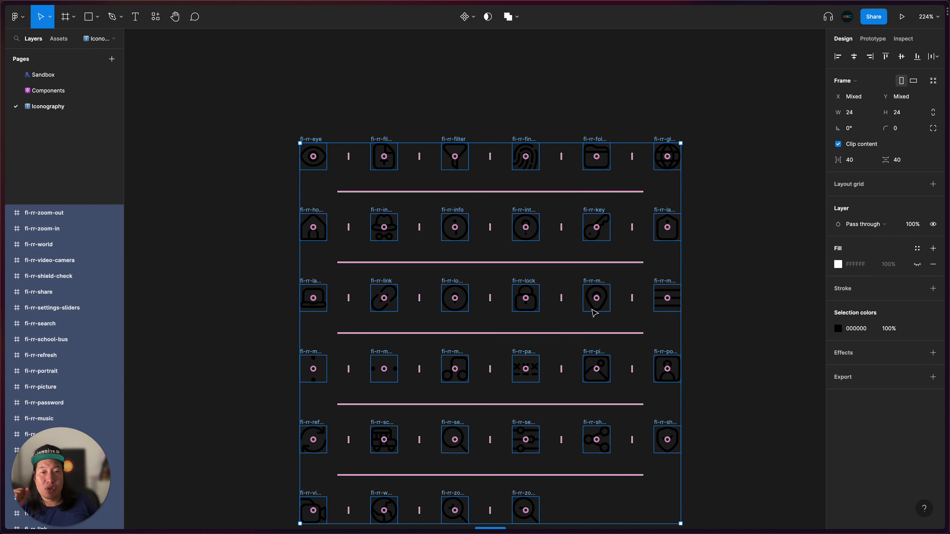
Turn all the selected icon frames into separate components with Create multiple components, and check their symbols in the layer list
{"action": "scroll", "coordinate": [750, 325], "scroll_direction": "down", "scroll_amount": 3}
{"action": "scroll", "coordinate": [749, 325], "scroll_direction": "up", "scroll_amount": 1}
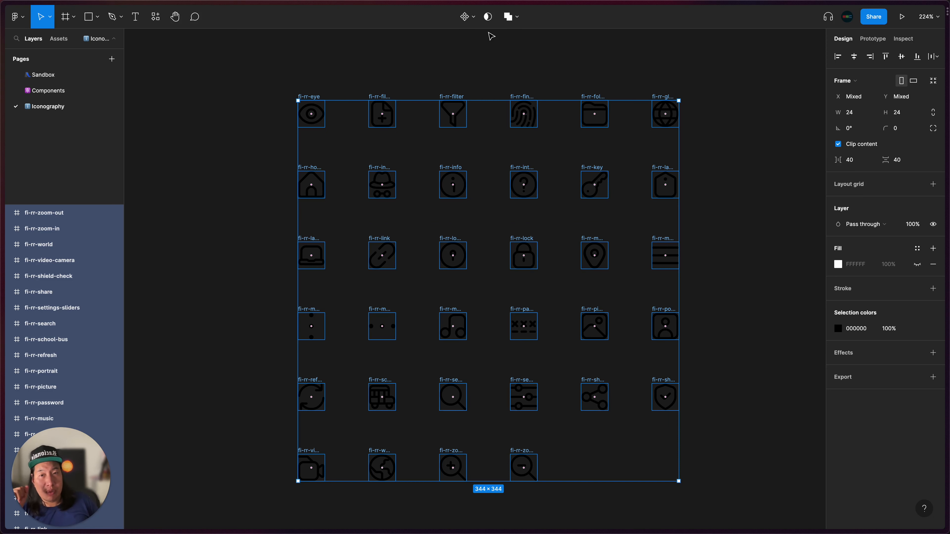
{"action": "left_click", "coordinate": [473, 18]}
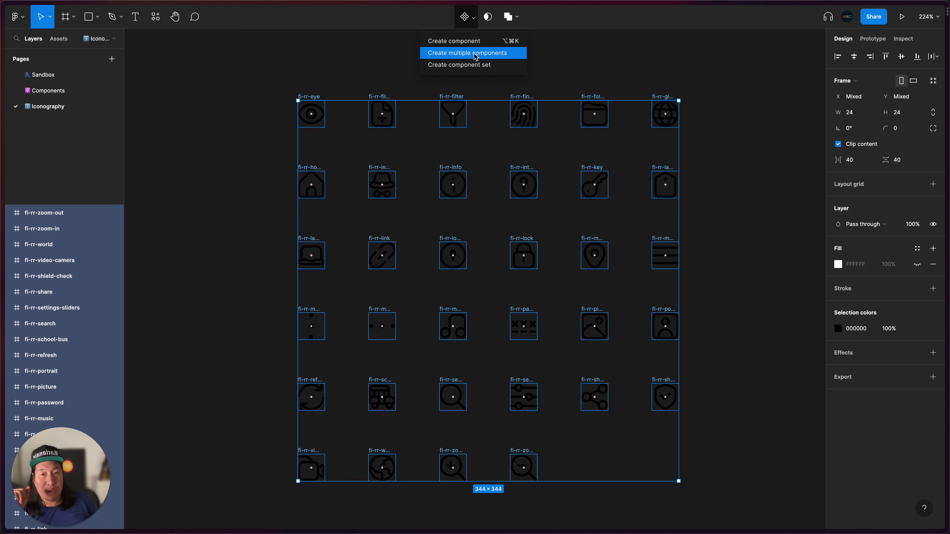
{"action": "left_click", "coordinate": [490, 56]}
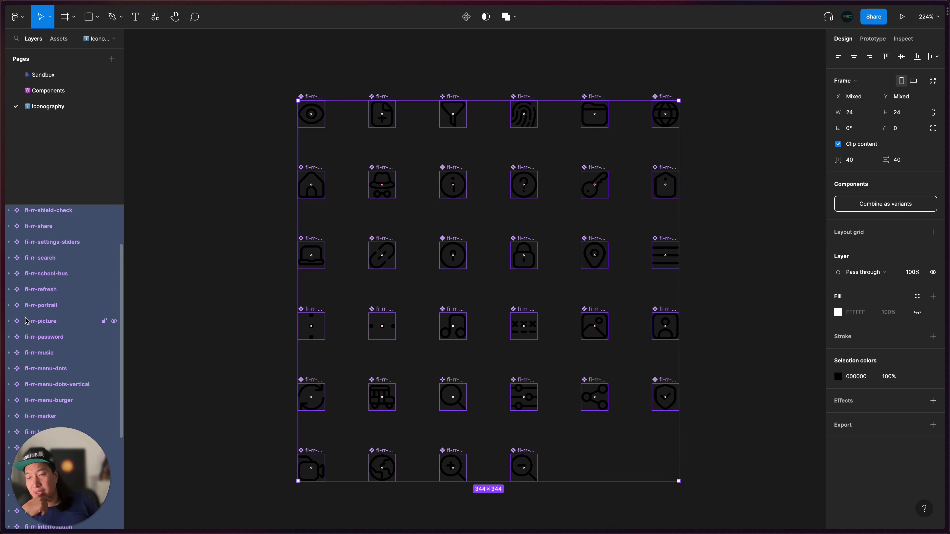
{"action": "scroll", "coordinate": [29, 363], "scroll_direction": "down", "scroll_amount": 4}
{"action": "scroll", "coordinate": [26, 280], "scroll_direction": "down", "scroll_amount": 3}
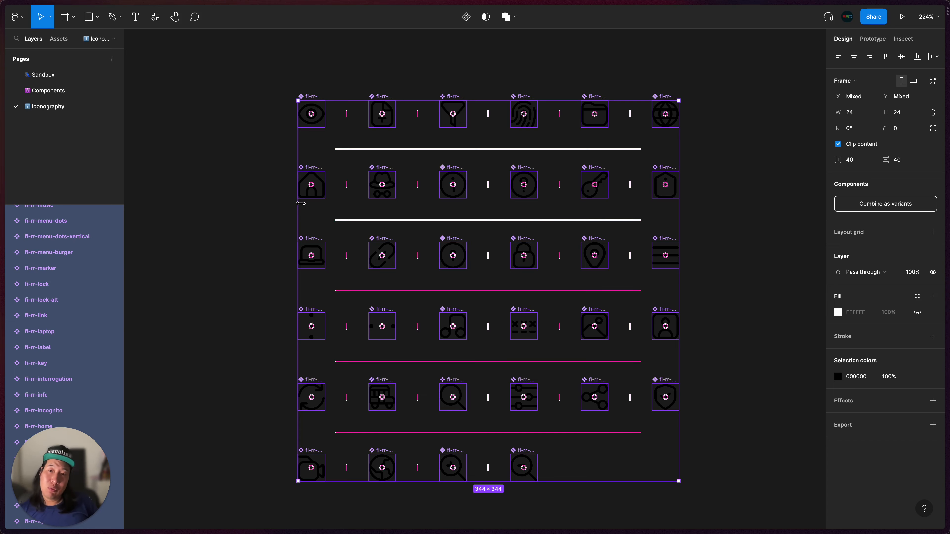
{"action": "scroll", "coordinate": [300, 204], "scroll_direction": "up", "scroll_amount": 3}
{"action": "scroll", "coordinate": [386, 160], "scroll_direction": "down", "scroll_amount": 5}
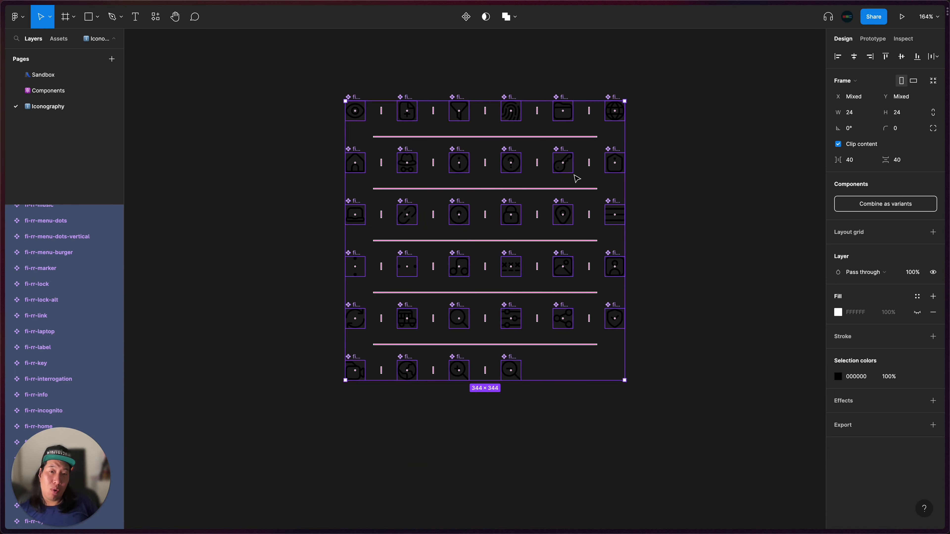
Examine the Components and Iconography groups among the local component assets, then return to the page's layers
{"action": "left_click", "coordinate": [60, 40]}
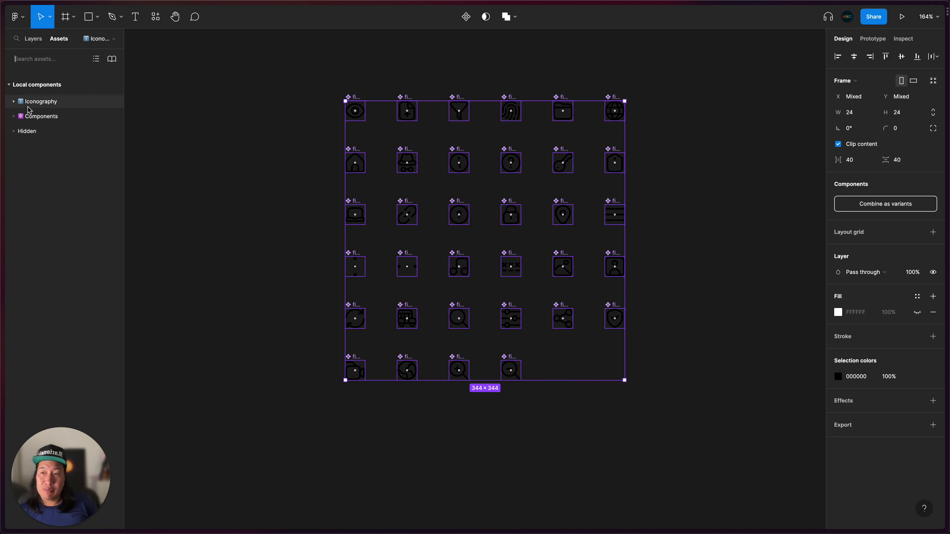
{"action": "left_click", "coordinate": [14, 117]}
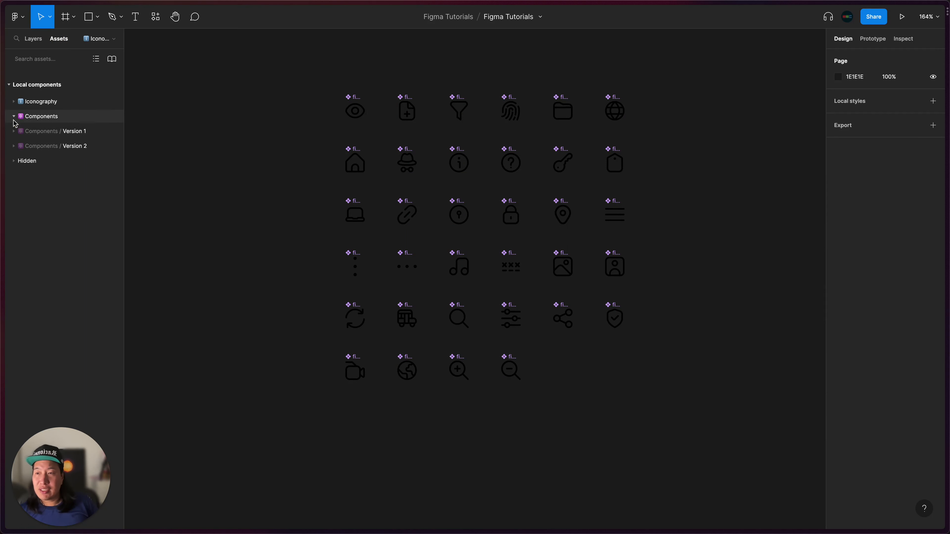
{"action": "left_click", "coordinate": [15, 117]}
{"action": "left_click", "coordinate": [41, 108]}
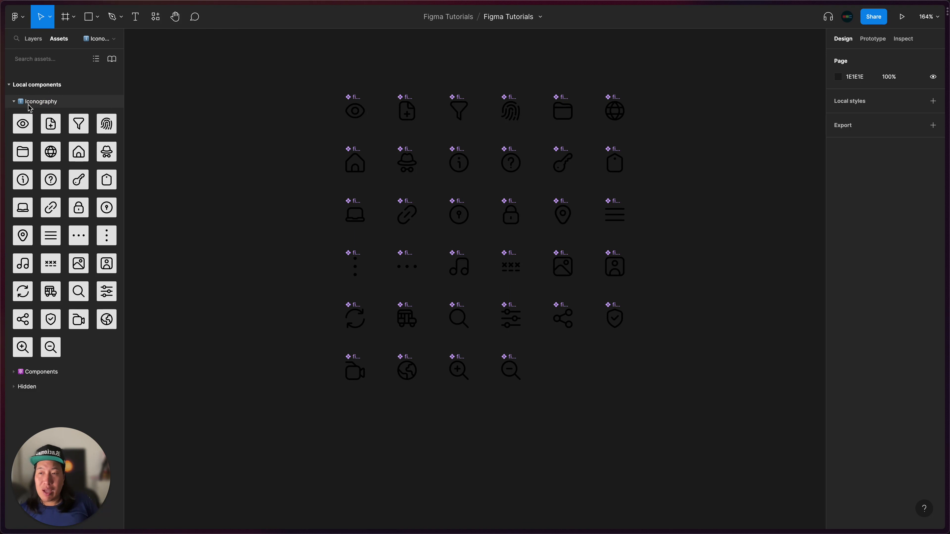
{"action": "left_click", "coordinate": [14, 101]}
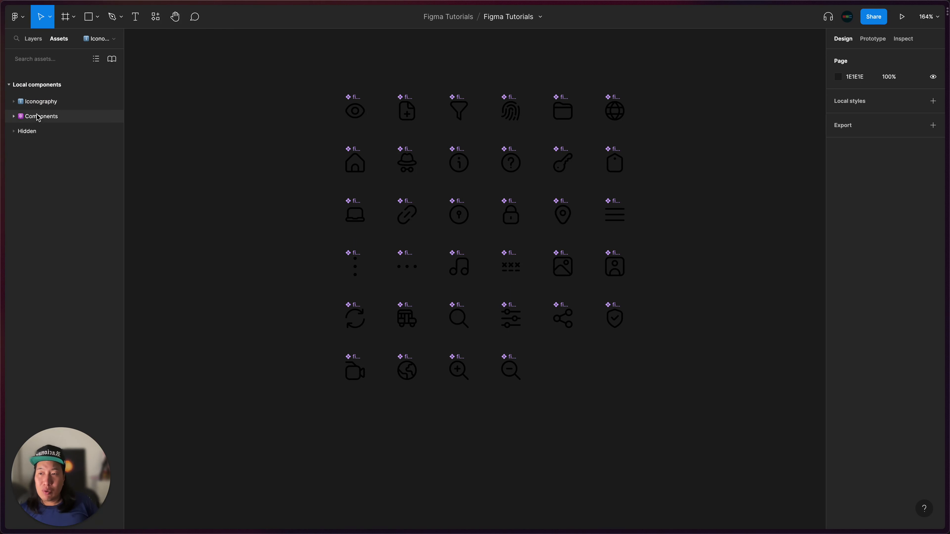
{"action": "left_click", "coordinate": [33, 39]}
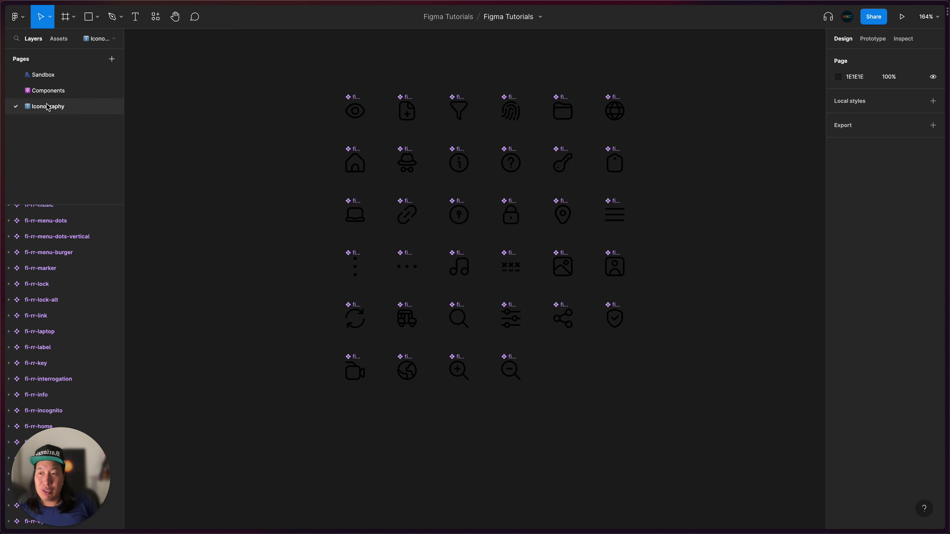
Expand both the Components and the Iconography groups in the local component assets
{"action": "left_click", "coordinate": [59, 38]}
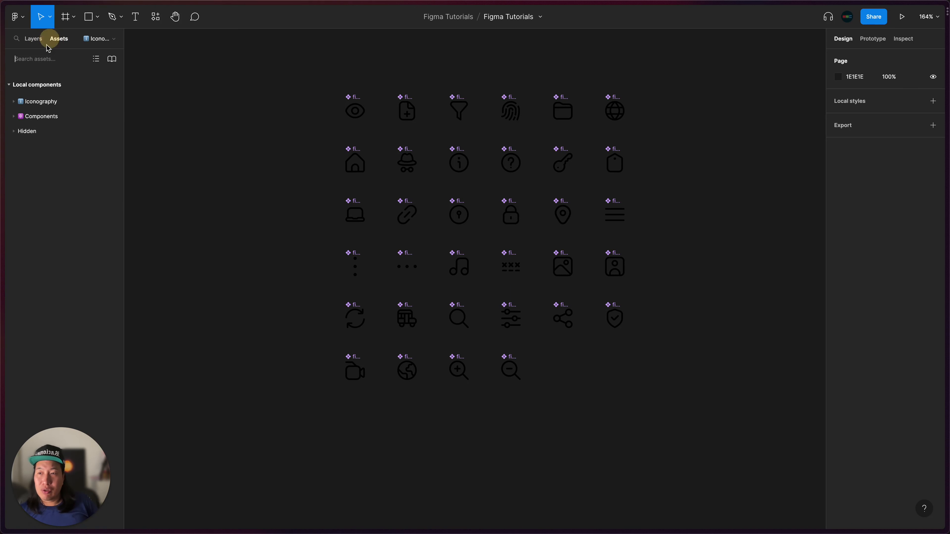
{"action": "left_click", "coordinate": [14, 102]}
{"action": "left_click", "coordinate": [14, 102]}
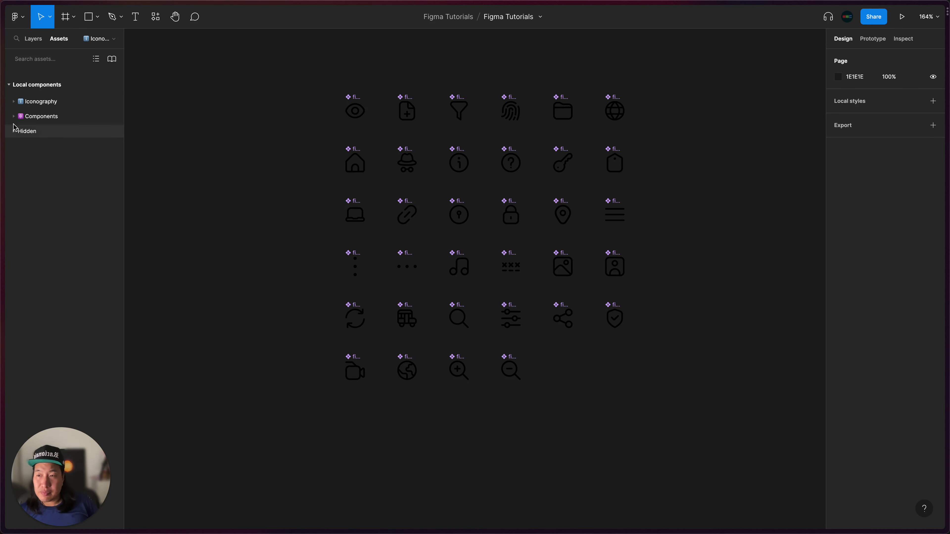
{"action": "left_click", "coordinate": [13, 116]}
{"action": "left_click", "coordinate": [13, 101]}
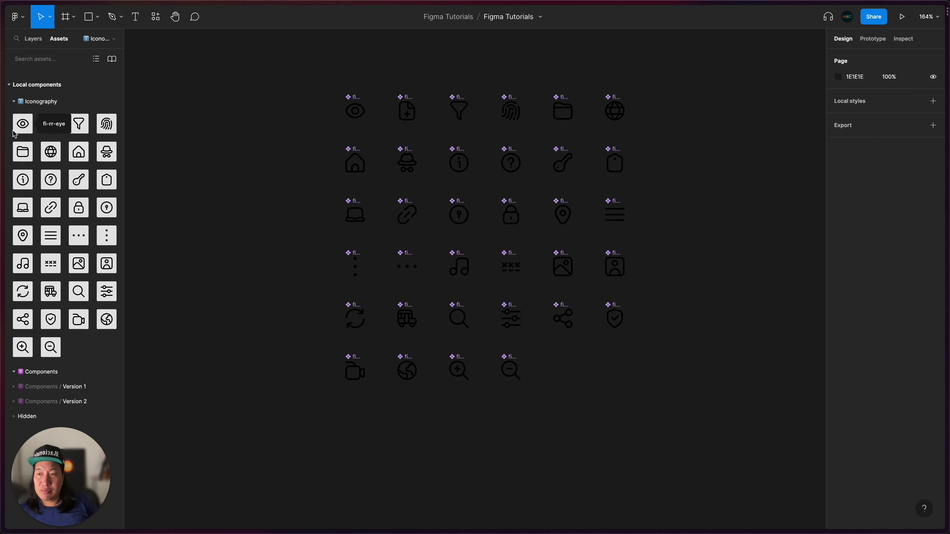
Switch to the Sandbox page and display the local component assets there
{"action": "left_click", "coordinate": [32, 38]}
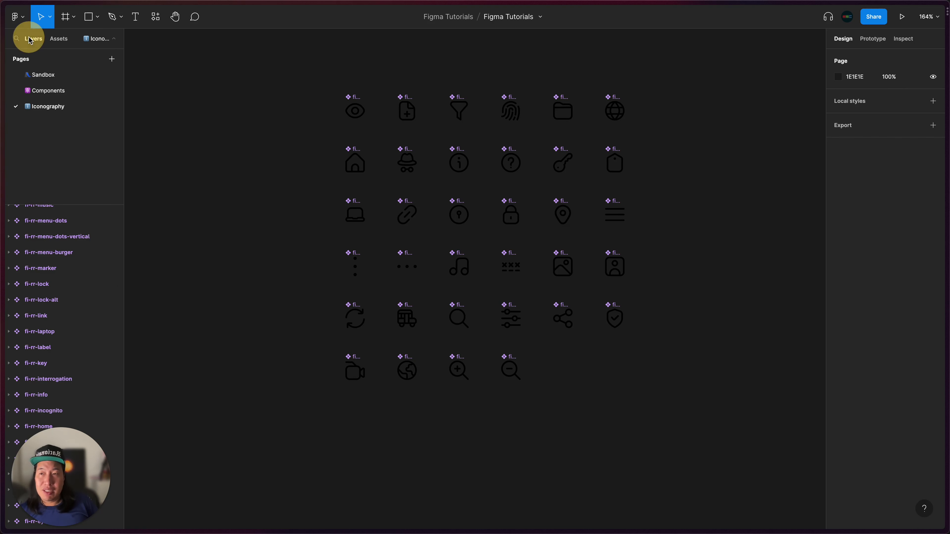
{"action": "left_click", "coordinate": [47, 75]}
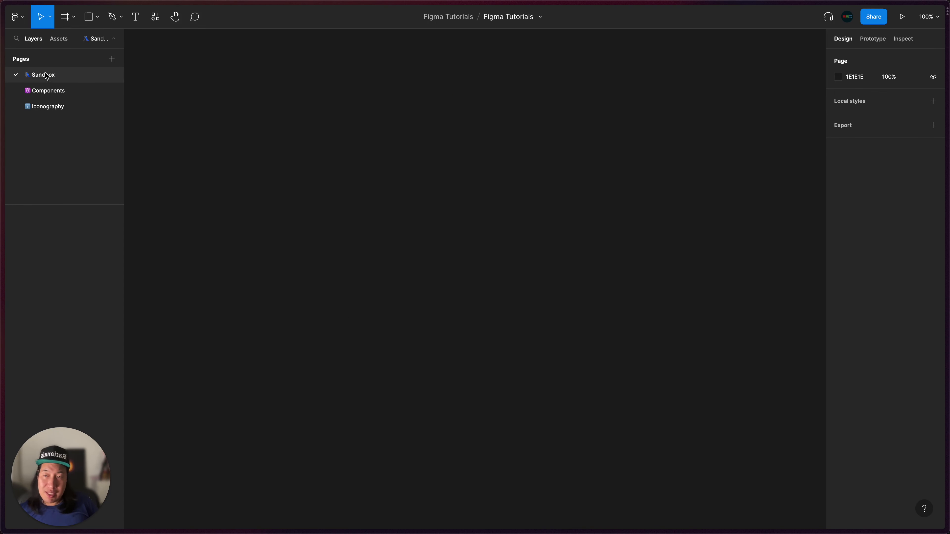
{"action": "left_click", "coordinate": [58, 39]}
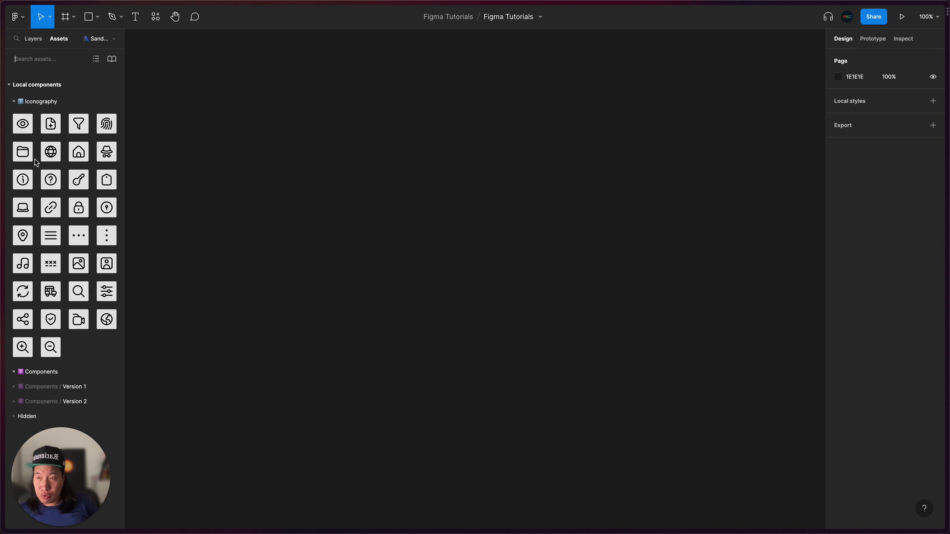
{"action": "left_click", "coordinate": [381, 171]}
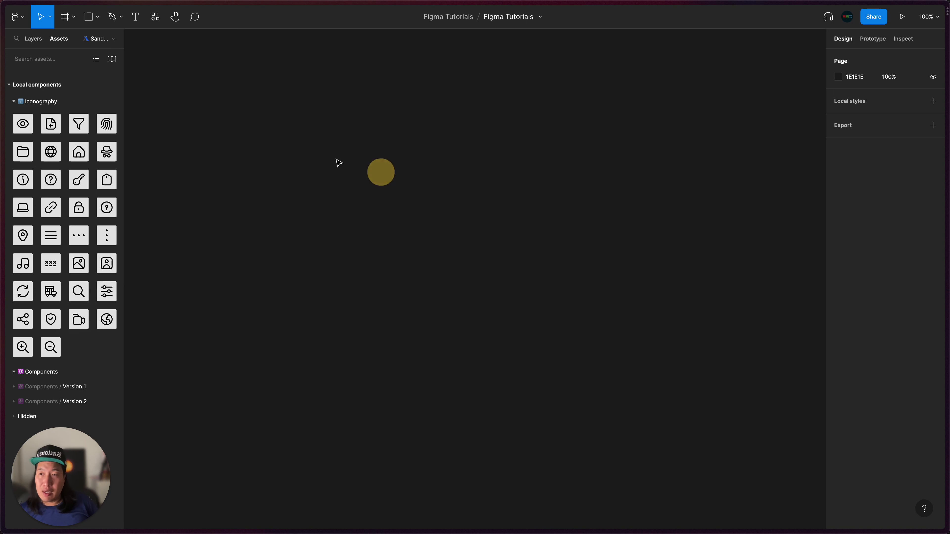
Add a frame to the Sandbox page using the Desktop preset, 1440×1024
{"action": "left_click", "coordinate": [71, 16]}
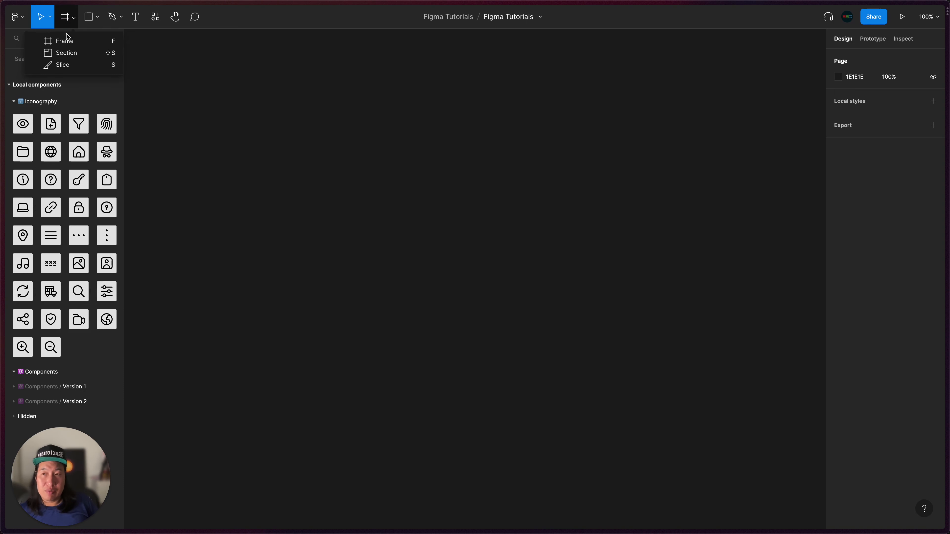
{"action": "left_click", "coordinate": [67, 42]}
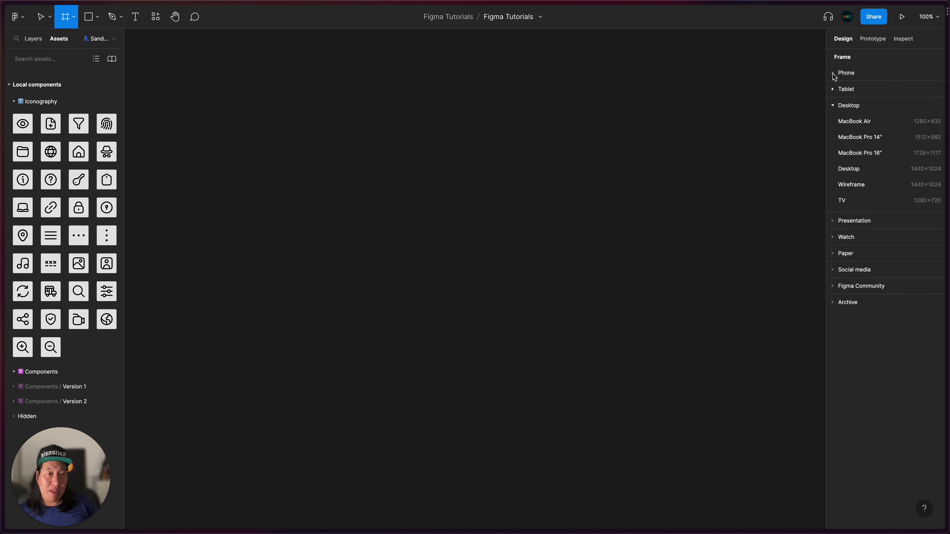
{"action": "left_click", "coordinate": [866, 165]}
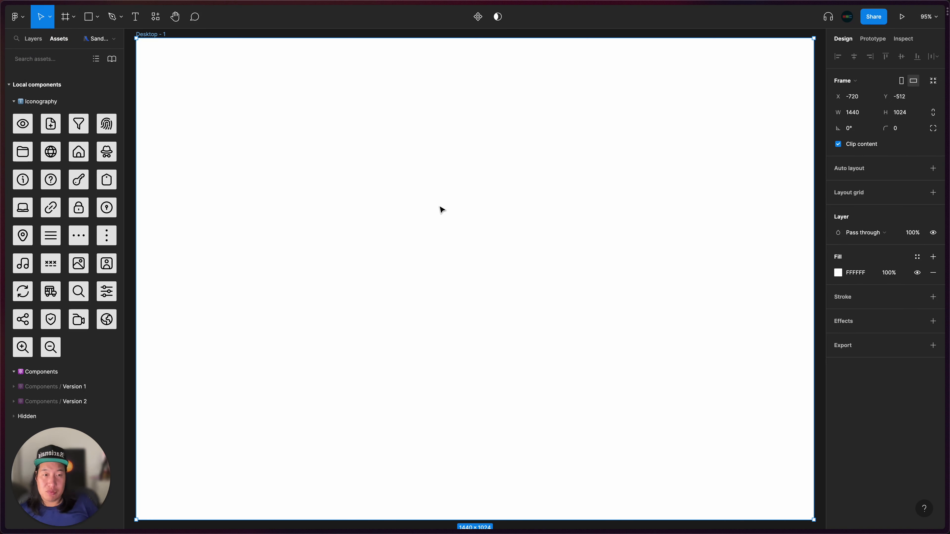
{"action": "scroll", "coordinate": [440, 207], "scroll_direction": "down", "scroll_amount": 3}
{"action": "scroll", "coordinate": [439, 207], "scroll_direction": "up", "scroll_amount": 1}
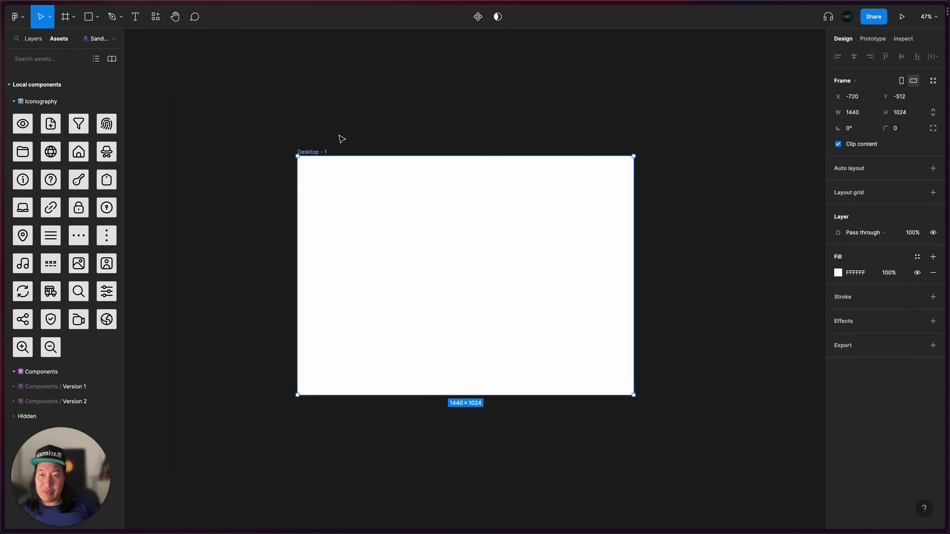
{"action": "scroll", "coordinate": [339, 136], "scroll_direction": "up", "scroll_amount": 1}
{"action": "scroll", "coordinate": [509, 193], "scroll_direction": "up", "scroll_amount": 3}
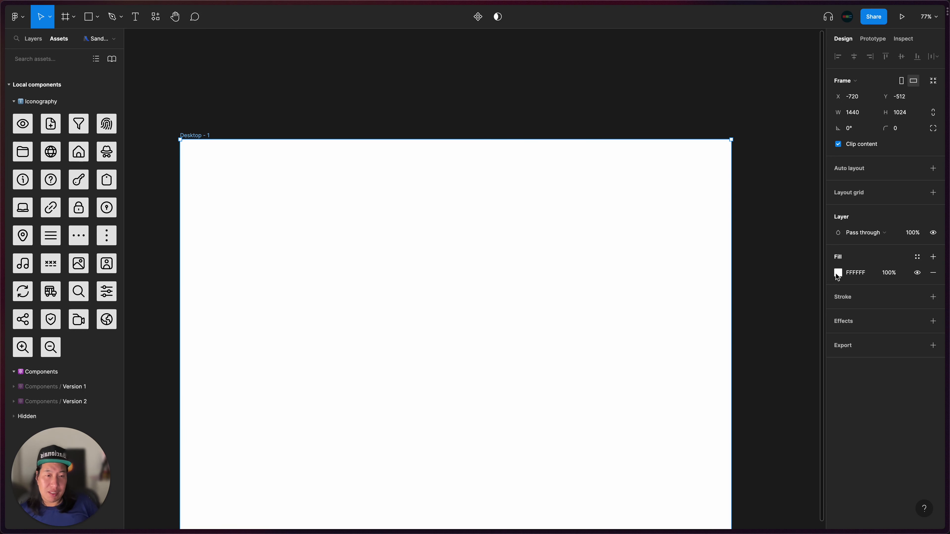
Change the desktop frame's solid fill to a light grey, about E9E9E9, and deselect the frame
{"action": "left_click", "coordinate": [838, 273]}
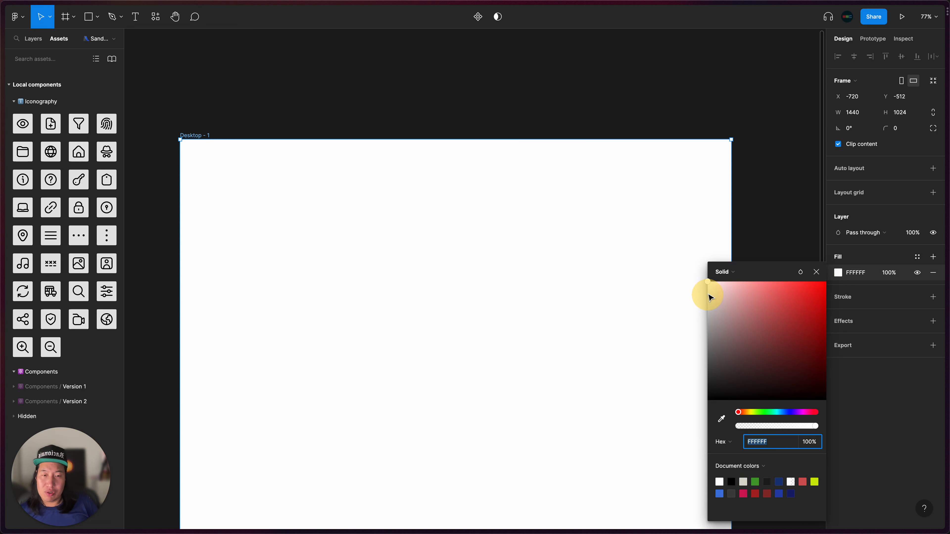
{"action": "left_click", "coordinate": [707, 291]}
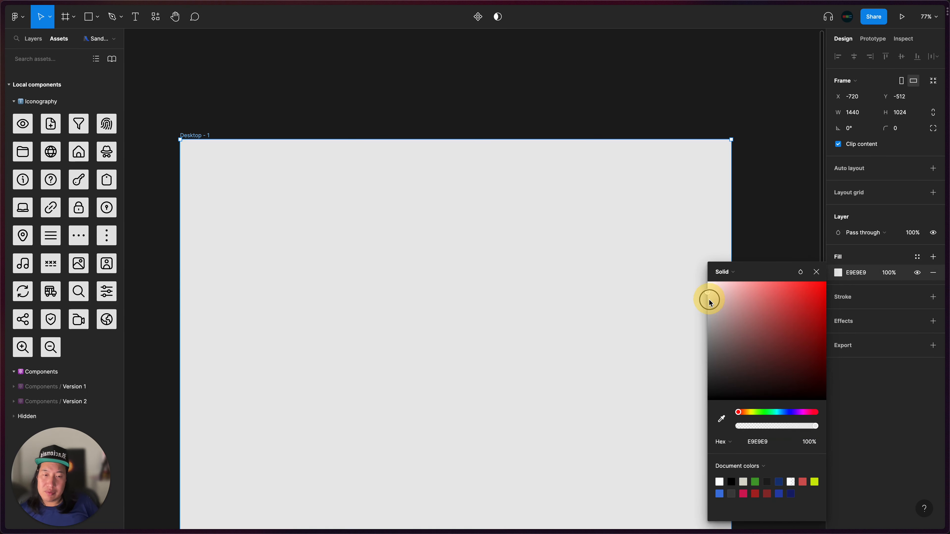
{"action": "left_click", "coordinate": [748, 242]}
{"action": "scroll", "coordinate": [452, 214], "scroll_direction": "down", "scroll_amount": 5}
{"action": "scroll", "coordinate": [451, 214], "scroll_direction": "left", "scroll_amount": 2}
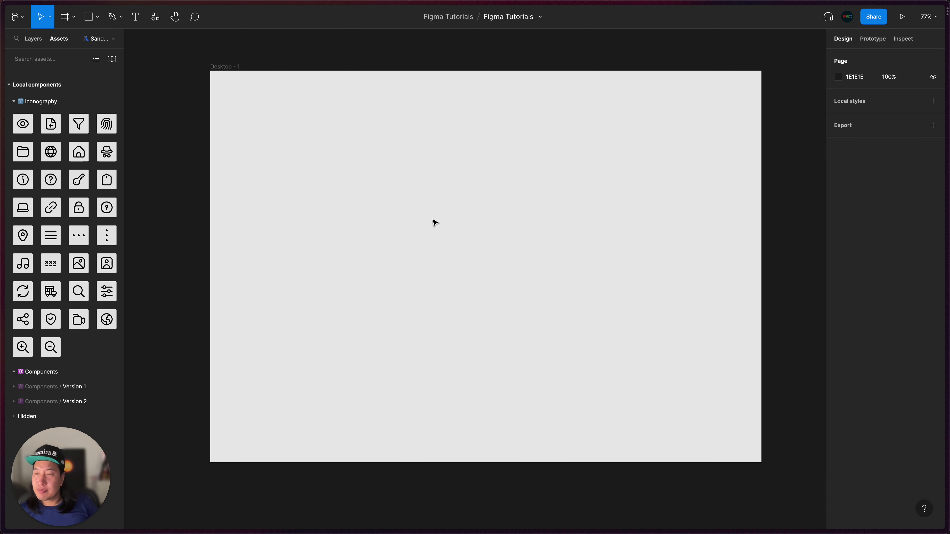
Place instances of the fi-rr-home, fi-rr-lock, fi-rr-picture and fi-rr-music components at scattered positions inside the desktop frame
{"action": "left_click_drag", "start_coordinate": [107, 152], "coordinate": [355, 214]}
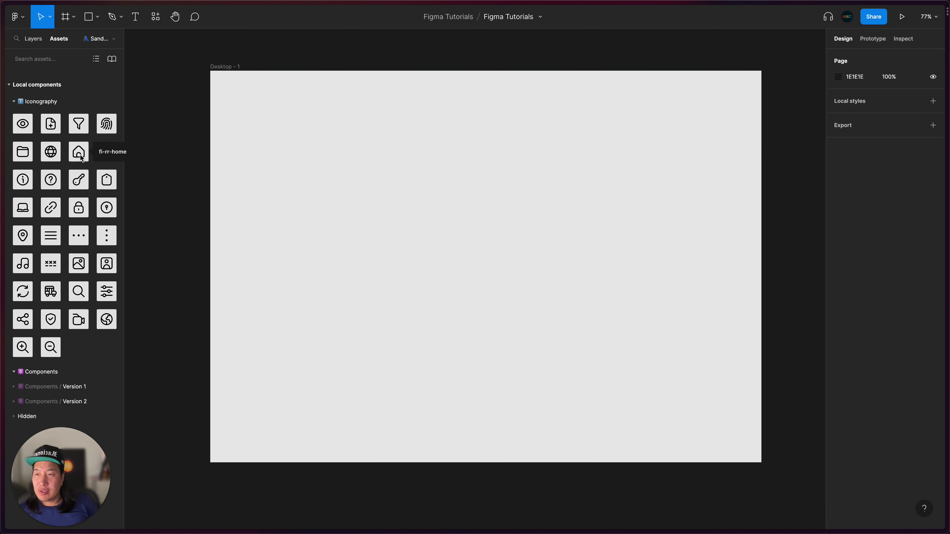
{"action": "left_click_drag", "start_coordinate": [80, 157], "coordinate": [365, 243]}
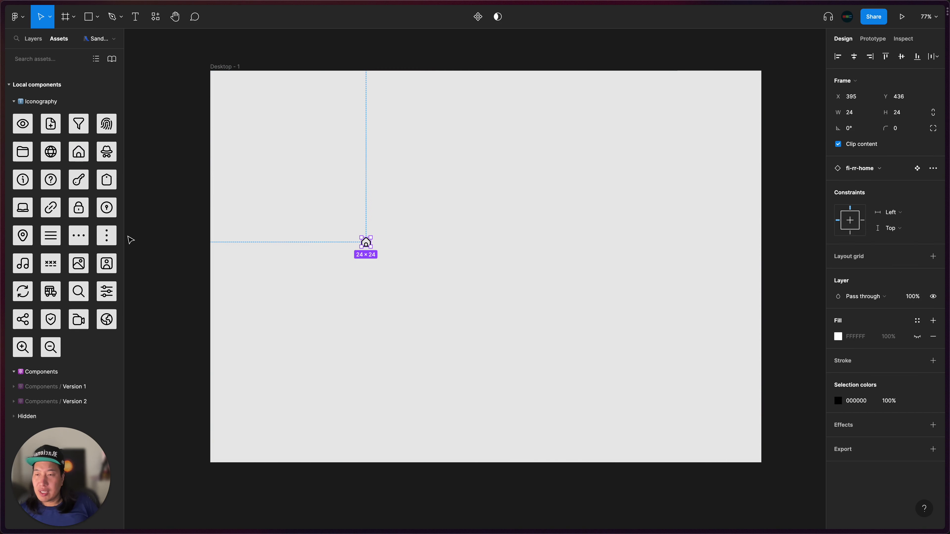
{"action": "left_click_drag", "start_coordinate": [448, 217], "coordinate": [474, 275]}
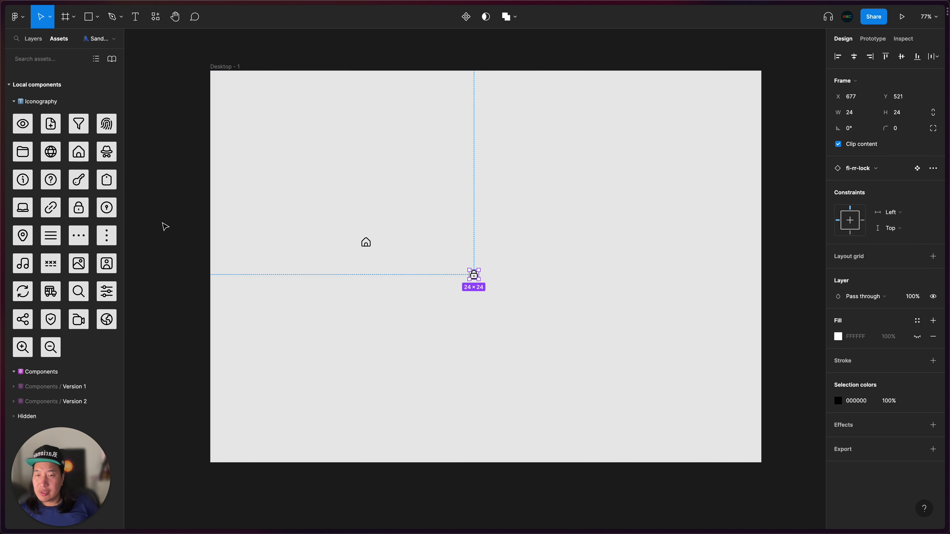
{"action": "left_click_drag", "start_coordinate": [80, 264], "coordinate": [501, 200]}
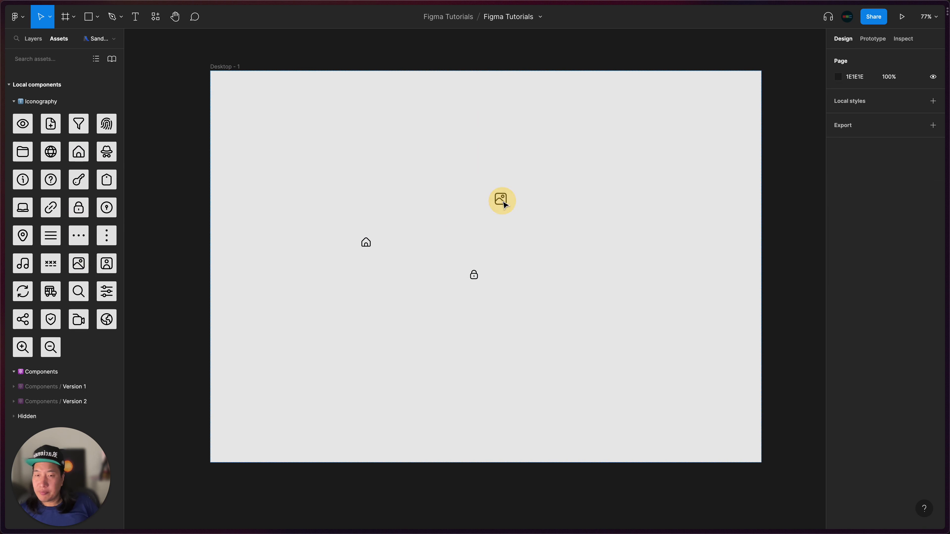
{"action": "left_click_drag", "start_coordinate": [23, 264], "coordinate": [374, 294]}
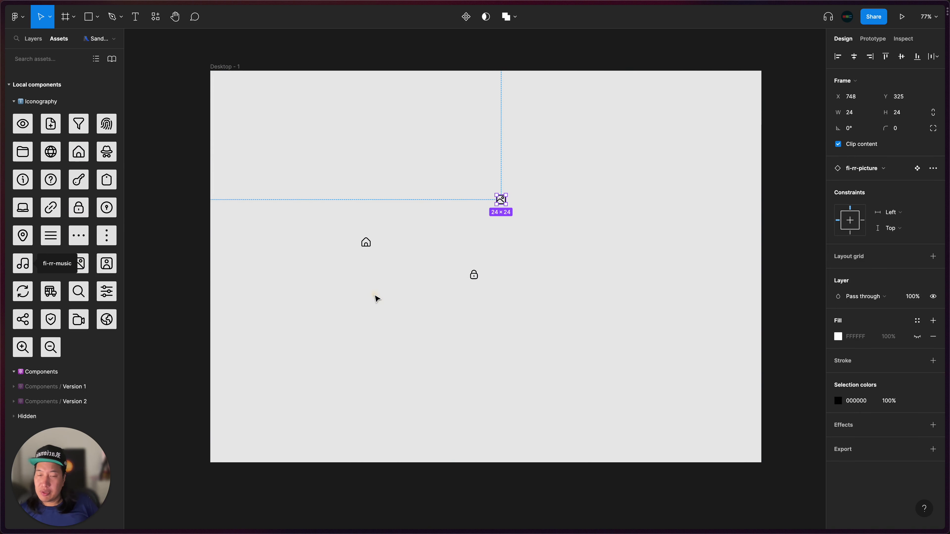
{"action": "left_click", "coordinate": [375, 297]}
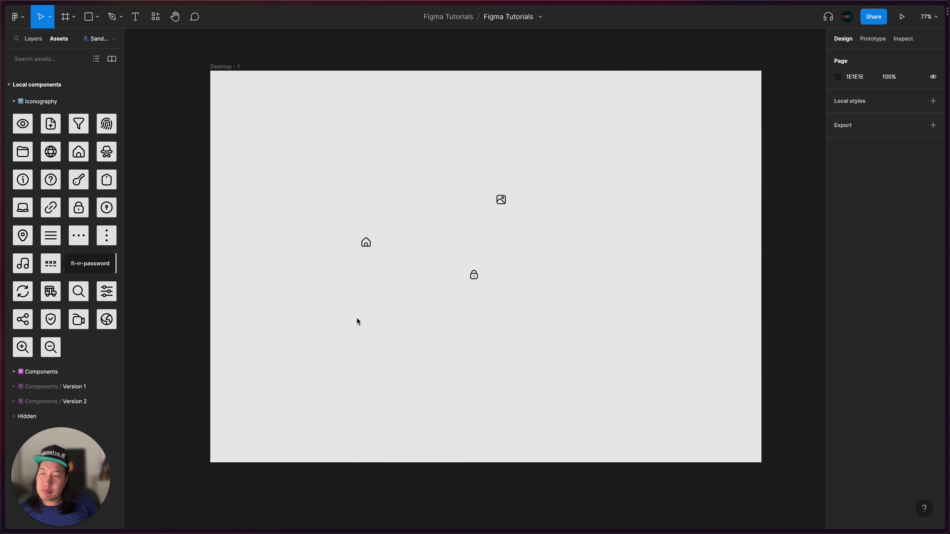
{"action": "left_click_drag", "start_coordinate": [307, 276], "coordinate": [333, 281]}
Move the music icon instance to about X 438, Y 533, below the home icon, and inspect it up close
{"action": "scroll", "coordinate": [399, 292], "scroll_direction": "up", "scroll_amount": 5}
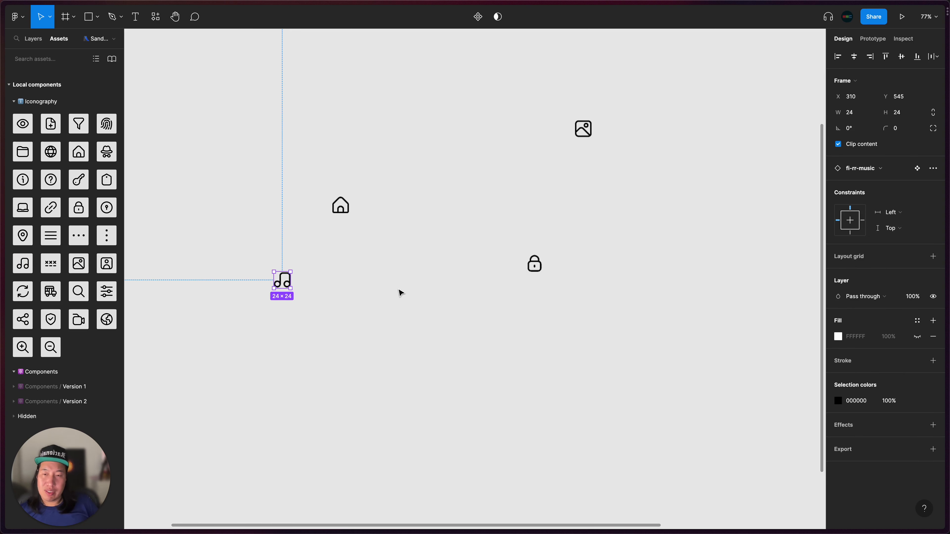
{"action": "left_click_drag", "start_coordinate": [284, 281], "coordinate": [371, 270]}
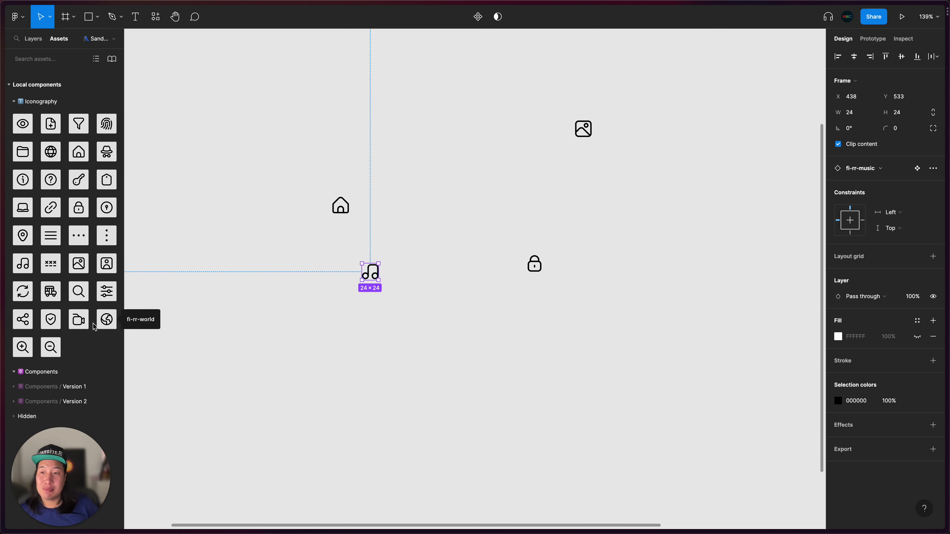
{"action": "scroll", "coordinate": [302, 270], "scroll_direction": "up", "scroll_amount": 3}
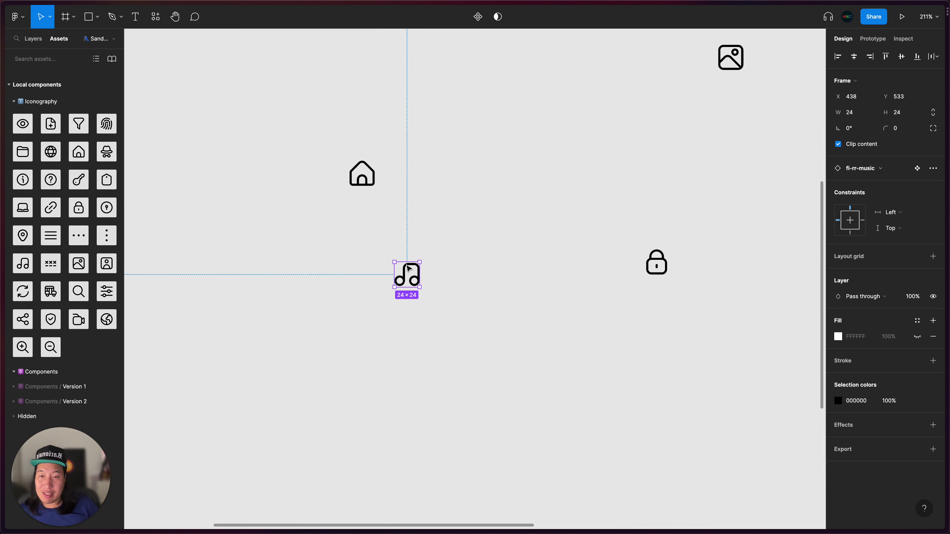
{"action": "scroll", "coordinate": [407, 266], "scroll_direction": "up", "scroll_amount": 5}
{"action": "scroll", "coordinate": [424, 274], "scroll_direction": "up", "scroll_amount": 10}
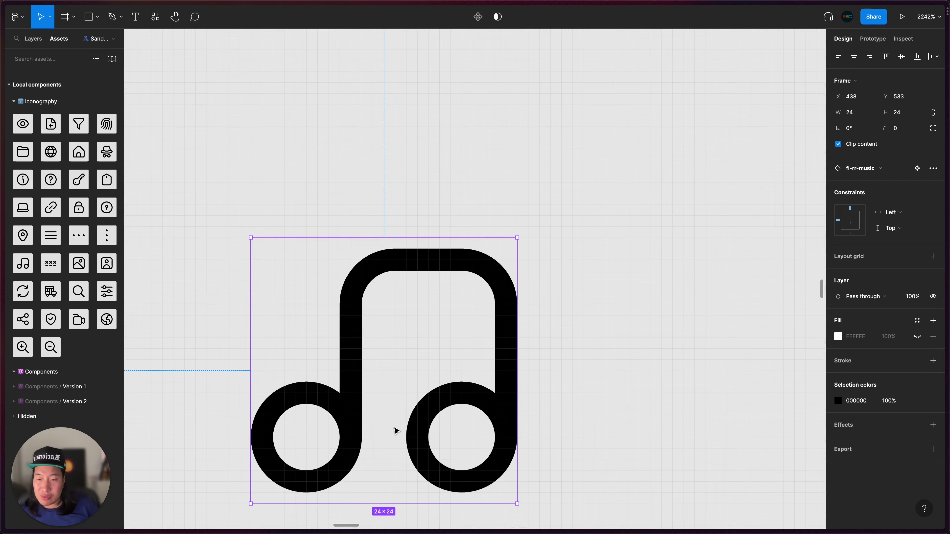
Examine the shapes and bounding frames of the music and home icon instances up close
{"action": "scroll", "coordinate": [391, 430], "scroll_direction": "down", "scroll_amount": 5}
{"action": "scroll", "coordinate": [322, 413], "scroll_direction": "up", "scroll_amount": 5}
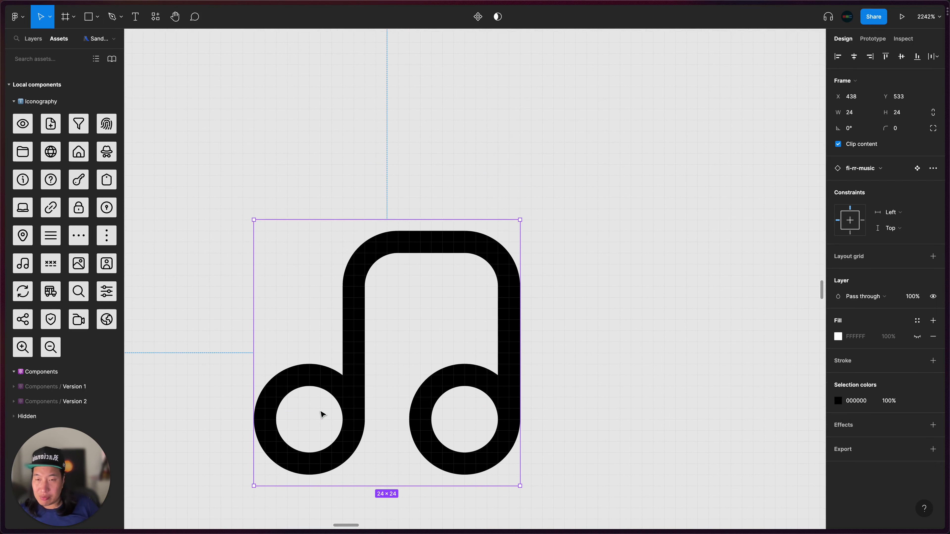
{"action": "scroll", "coordinate": [383, 399], "scroll_direction": "up", "scroll_amount": 10}
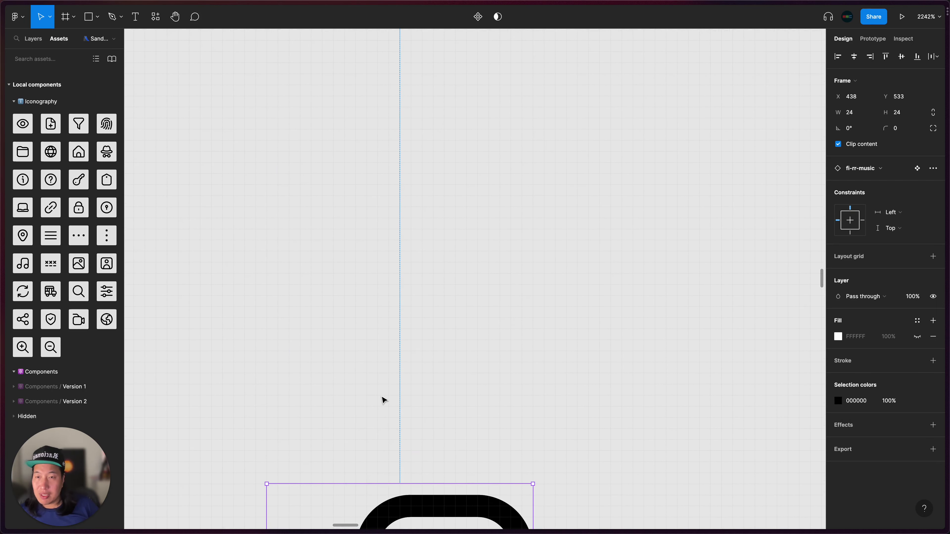
{"action": "scroll", "coordinate": [383, 400], "scroll_direction": "down", "scroll_amount": 10}
{"action": "left_click", "coordinate": [295, 266]}
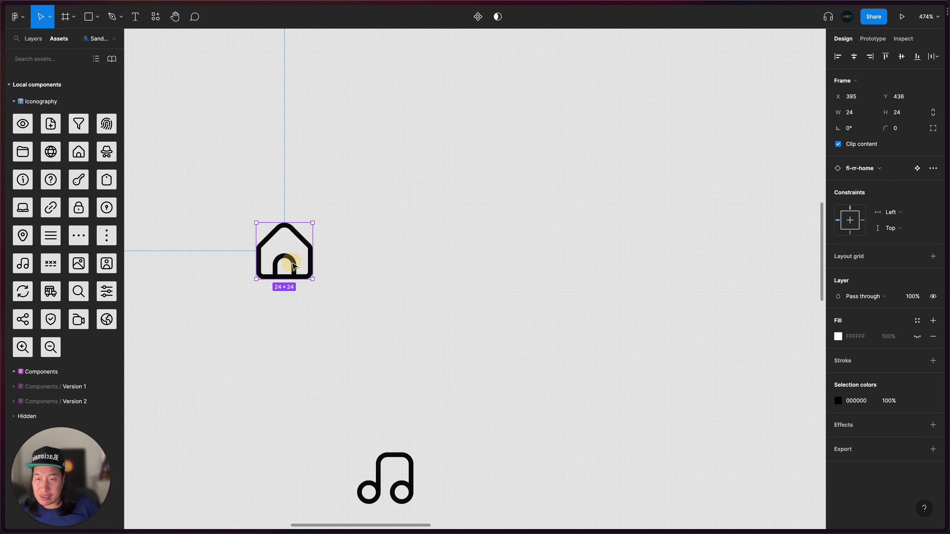
{"action": "scroll", "coordinate": [291, 262], "scroll_direction": "up", "scroll_amount": 5}
{"action": "scroll", "coordinate": [276, 325], "scroll_direction": "down", "scroll_amount": 5}
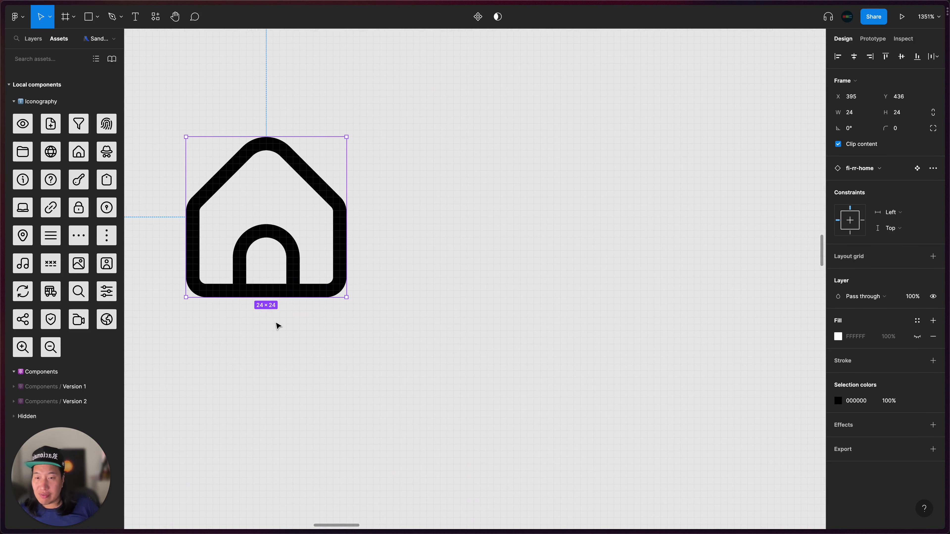
{"action": "scroll", "coordinate": [276, 324], "scroll_direction": "down", "scroll_amount": 5}
Move the music icon instance beside the home icon, to about X 438, Y 438
{"action": "left_click", "coordinate": [389, 374]}
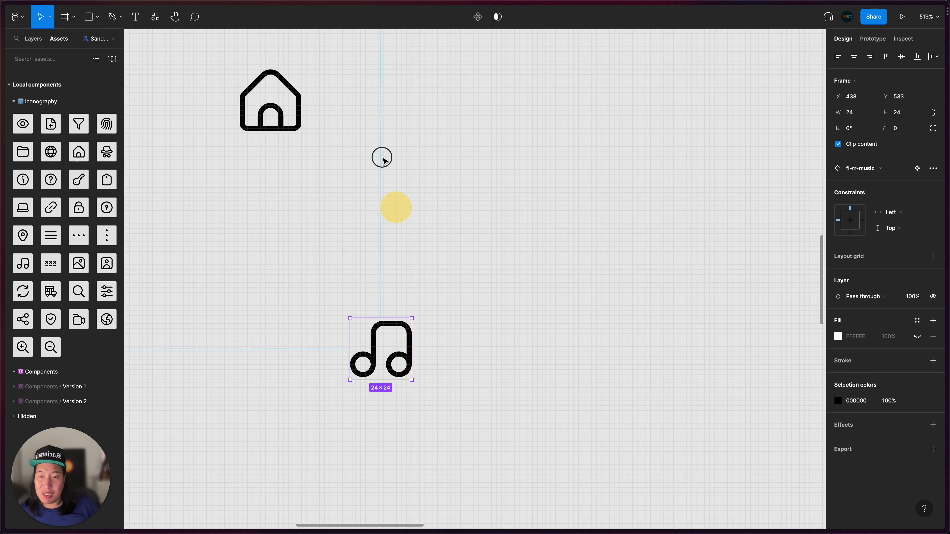
{"action": "left_click_drag", "start_coordinate": [371, 357], "coordinate": [376, 92]}
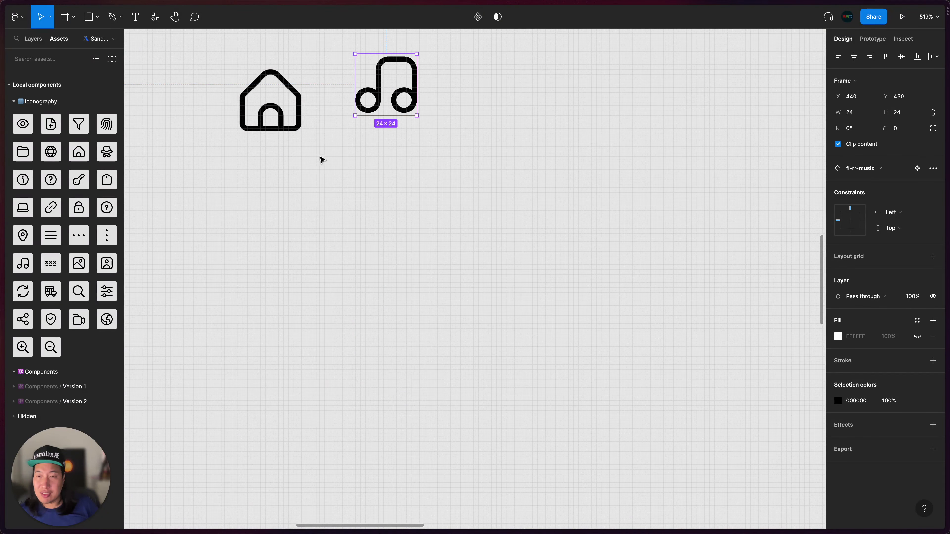
{"action": "left_click", "coordinate": [374, 107]}
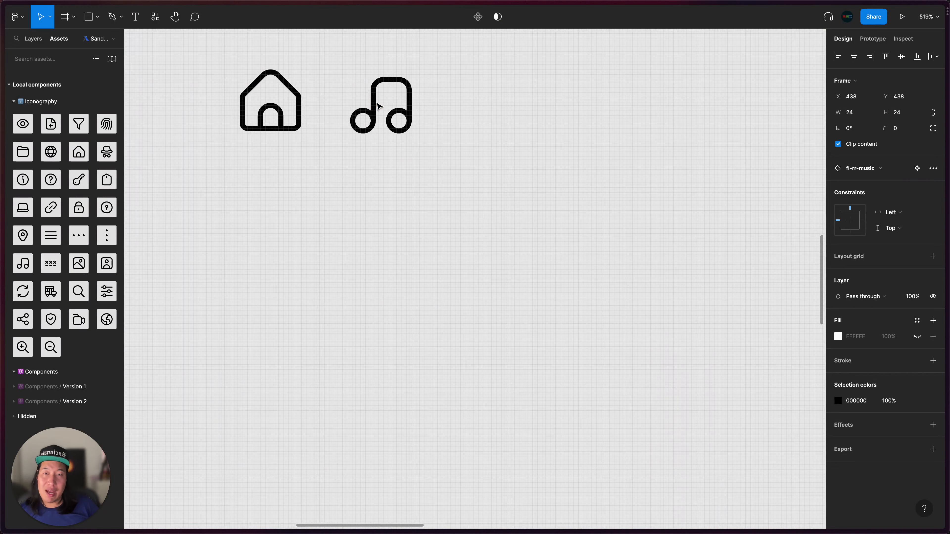
Resize the music icon instance freely by its corner, trying larger and smaller sizes and ending at about 32×29
{"action": "scroll", "coordinate": [381, 104], "scroll_direction": "up", "scroll_amount": 5}
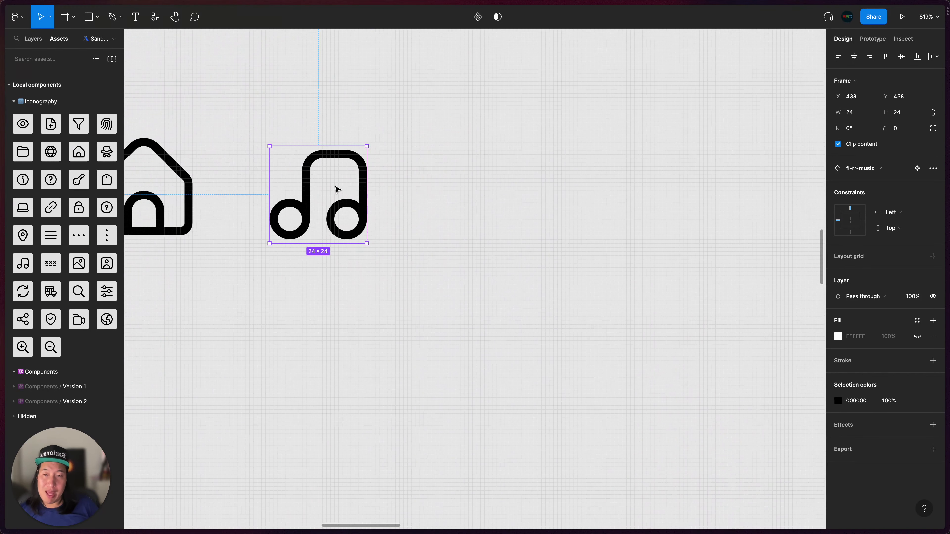
{"action": "scroll", "coordinate": [336, 187], "scroll_direction": "left", "scroll_amount": 5}
{"action": "left_click", "coordinate": [333, 170]}
{"action": "left_click", "coordinate": [491, 205]}
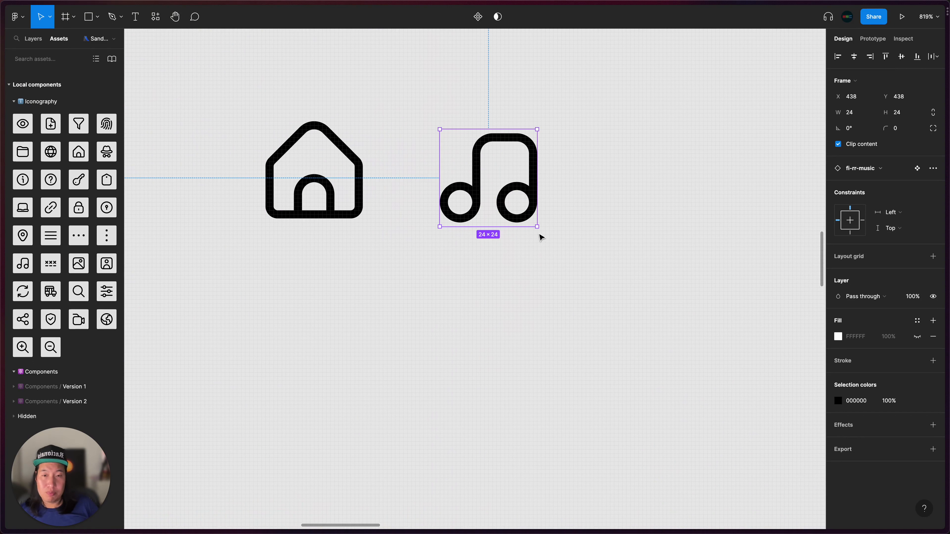
{"action": "left_click", "coordinate": [535, 228]}
{"action": "left_click_drag", "start_coordinate": [535, 227], "coordinate": [691, 377]}
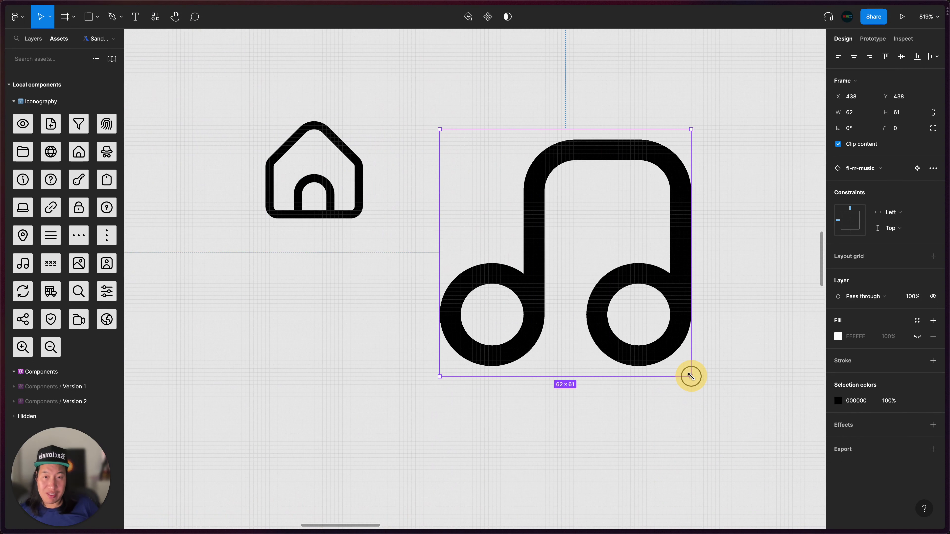
{"action": "left_click_drag", "start_coordinate": [757, 351], "coordinate": [547, 224]}
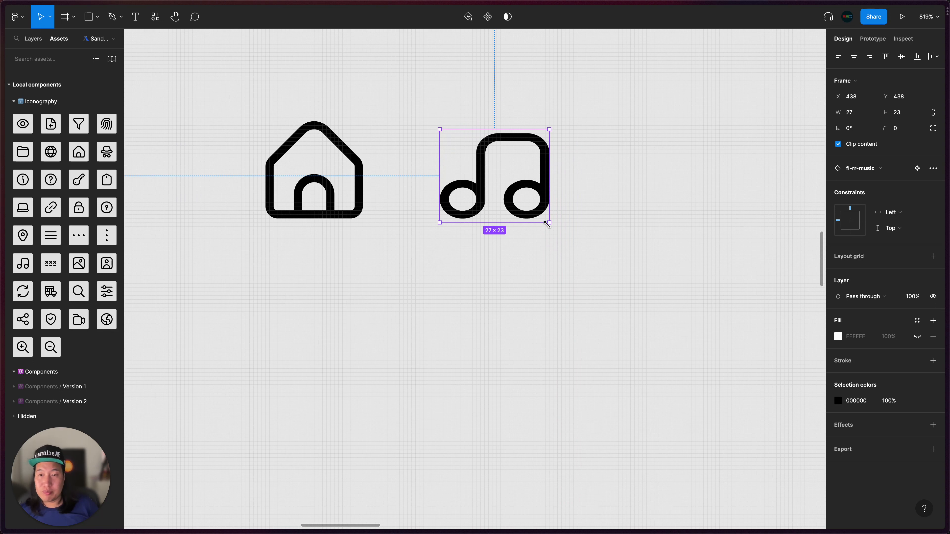
{"action": "left_click_drag", "start_coordinate": [547, 223], "coordinate": [570, 248]}
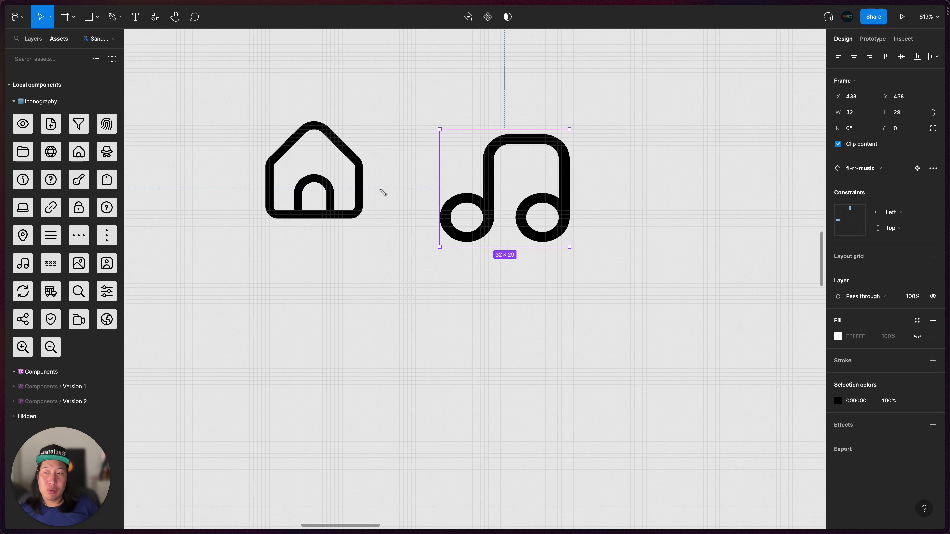
On the Iconography page, draw a section of about 472×472 around all the icon components
{"action": "left_click", "coordinate": [34, 39]}
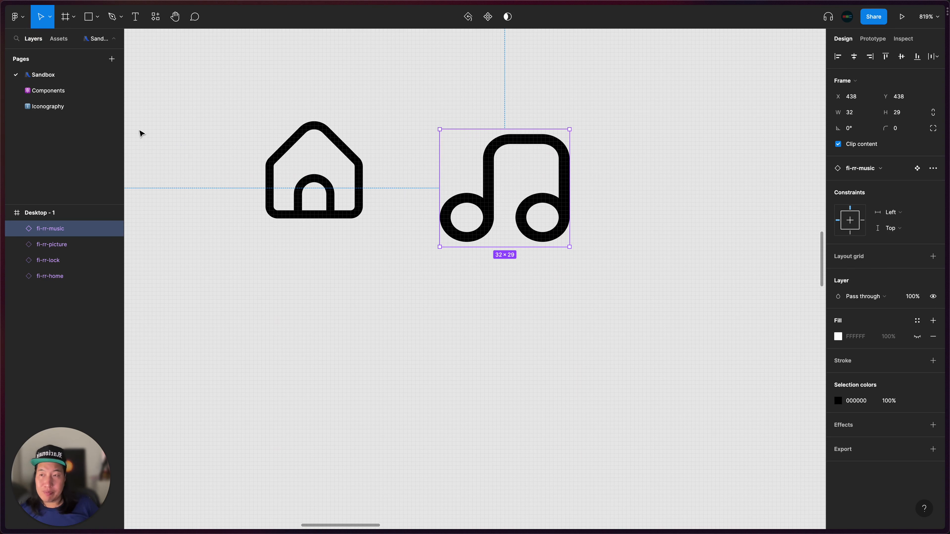
{"action": "left_click", "coordinate": [56, 107]}
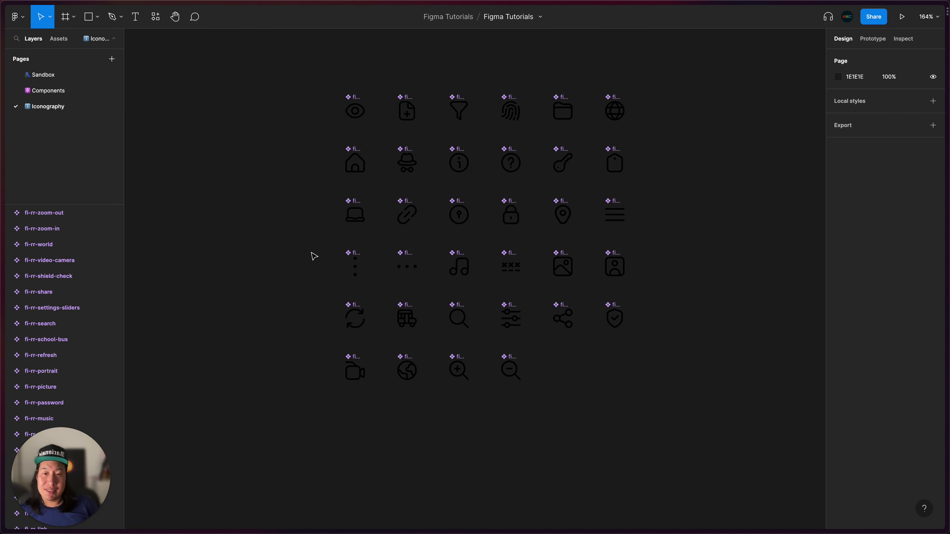
{"action": "scroll", "coordinate": [312, 255], "scroll_direction": "up", "scroll_amount": 3}
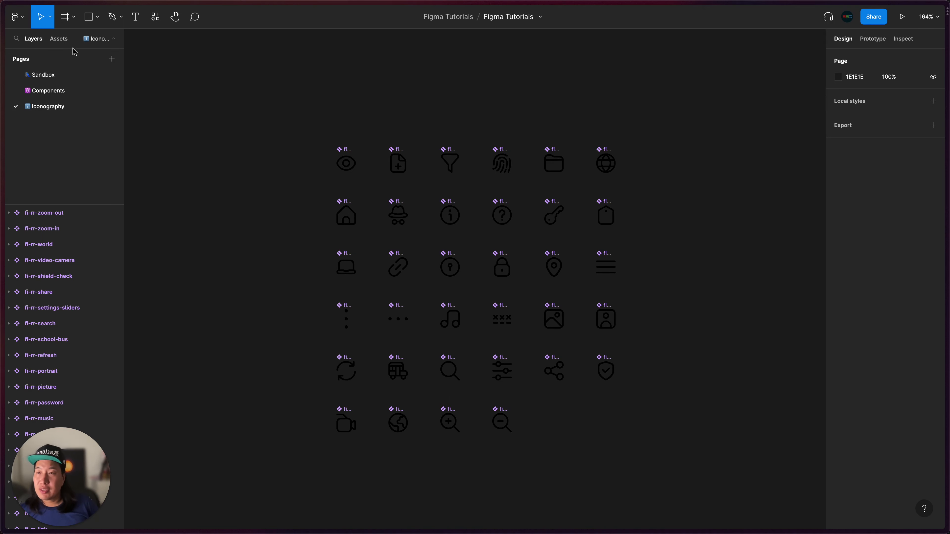
{"action": "left_click", "coordinate": [73, 18]}
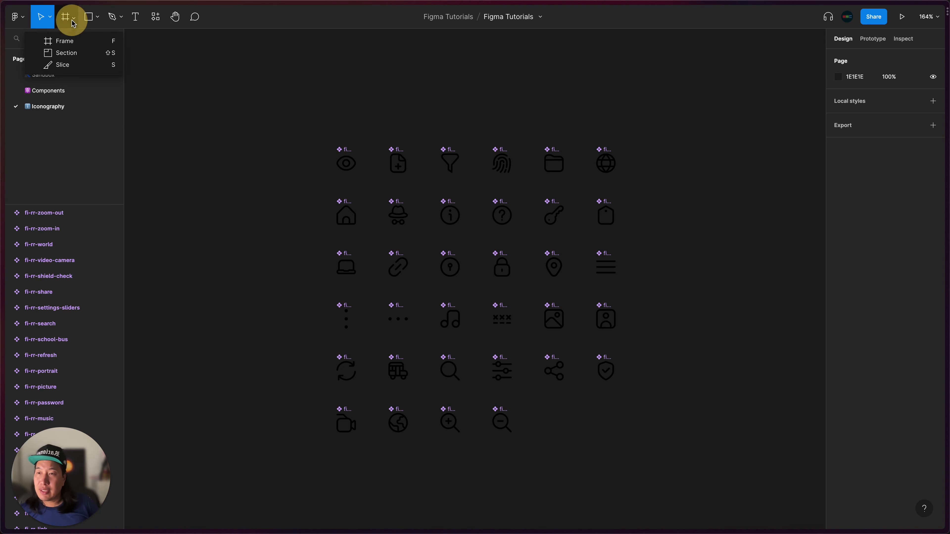
{"action": "left_click", "coordinate": [69, 57]}
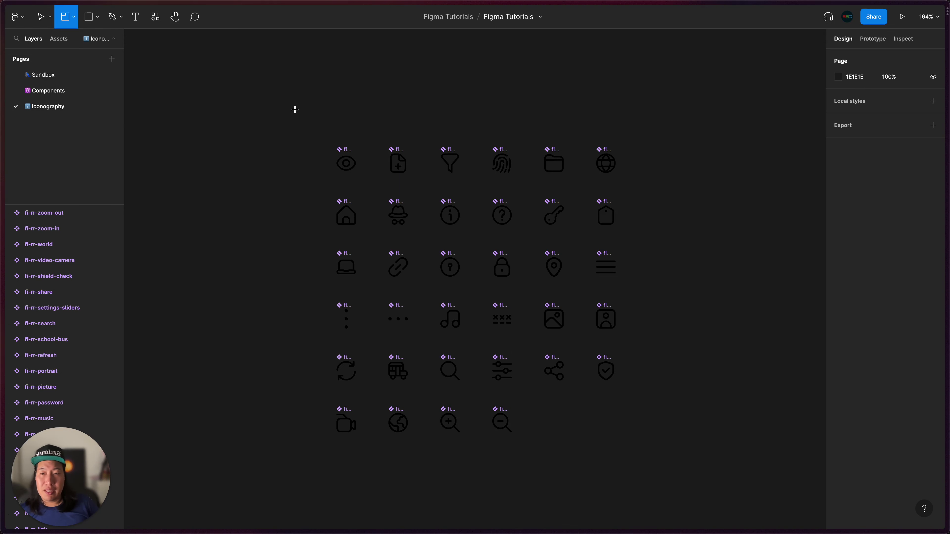
{"action": "left_click_drag", "start_coordinate": [295, 109], "coordinate": [676, 486]}
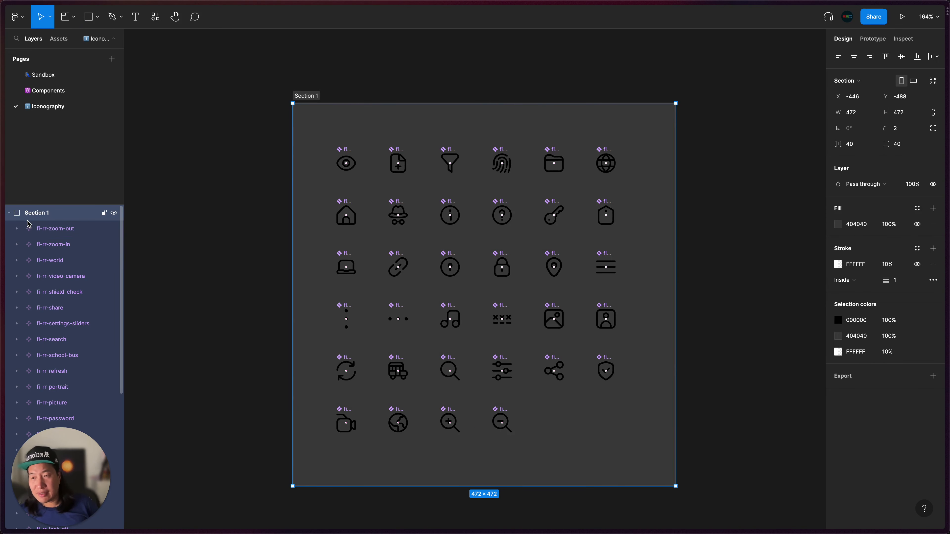
Check how the icon components are nested under the new section by selecting fi-rr-zoom-out, the section itself and fi-rr-eye
{"action": "left_click", "coordinate": [44, 229]}
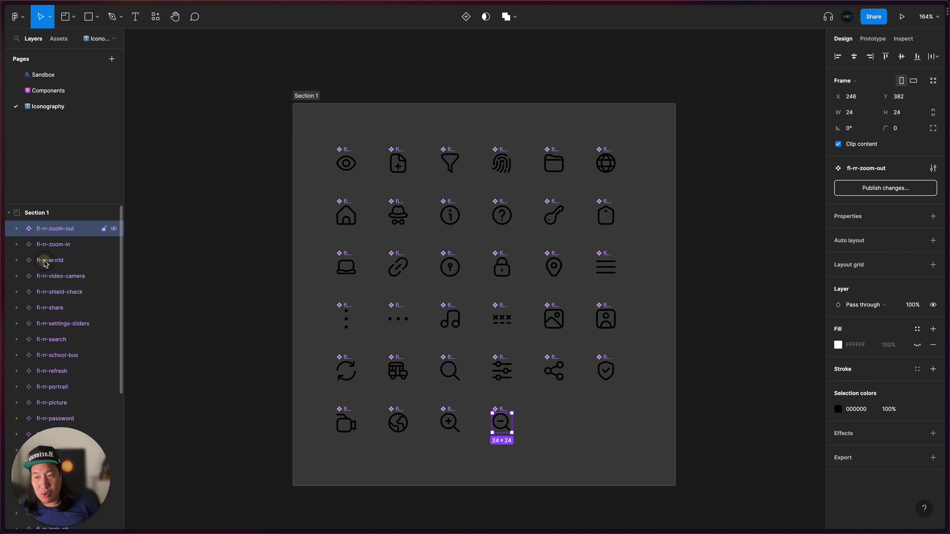
{"action": "left_click", "coordinate": [32, 214]}
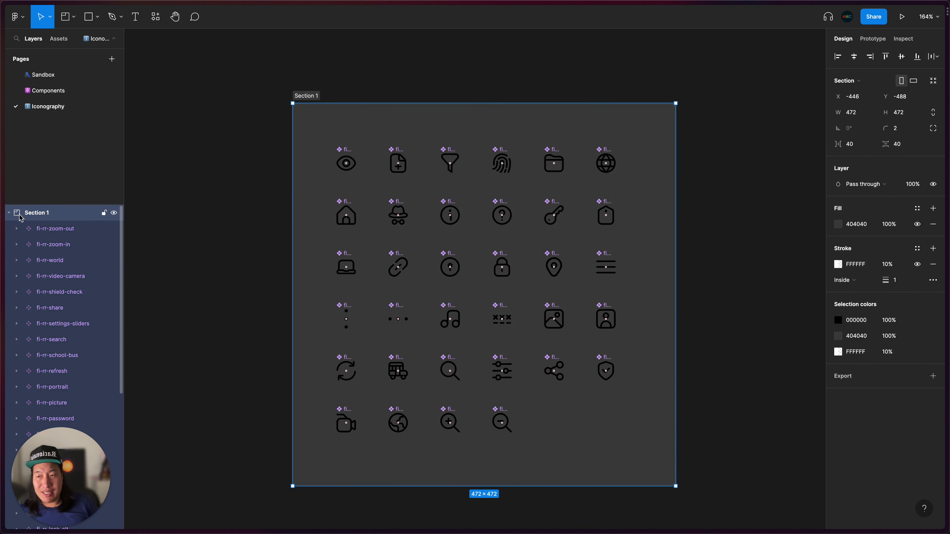
{"action": "left_click", "coordinate": [343, 87]}
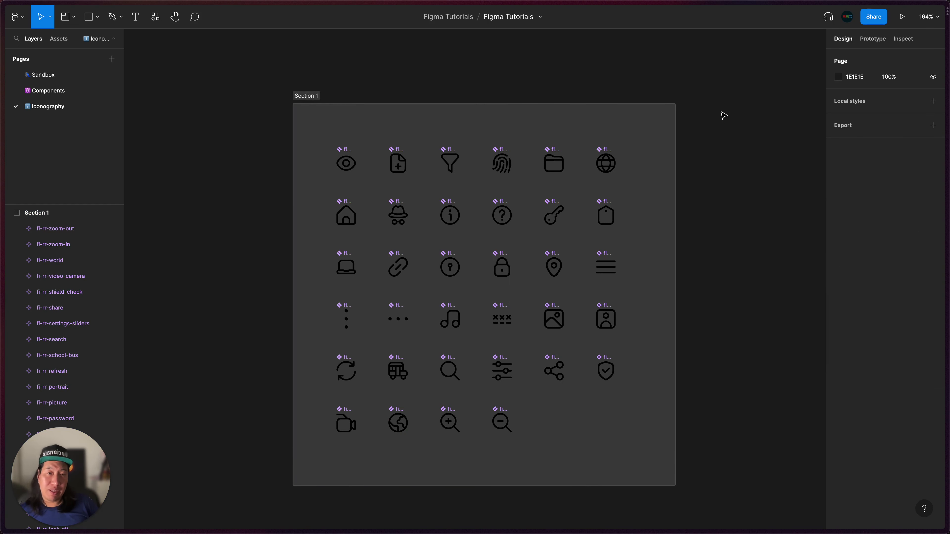
{"action": "scroll", "coordinate": [722, 115], "scroll_direction": "right", "scroll_amount": 2}
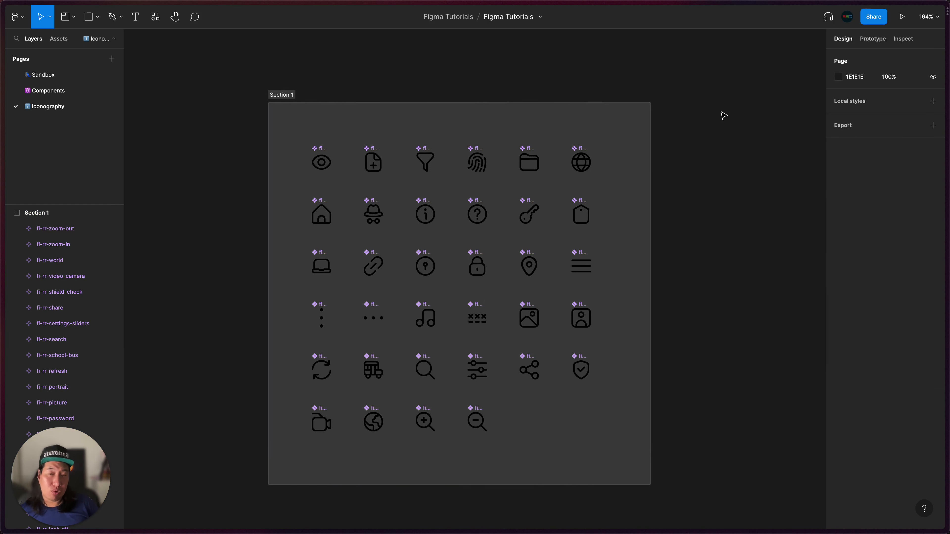
{"action": "left_click", "coordinate": [326, 160]}
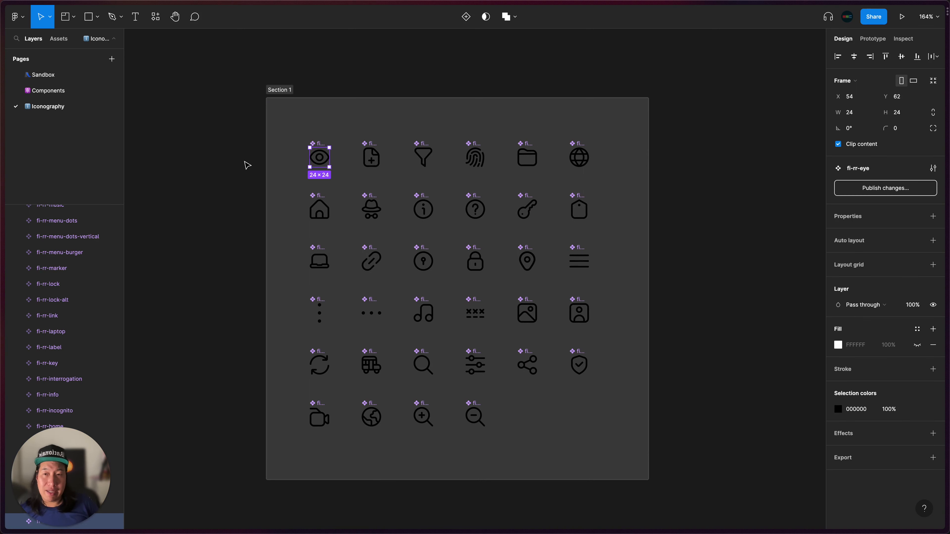
{"action": "scroll", "coordinate": [247, 164], "scroll_direction": "left", "scroll_amount": 3}
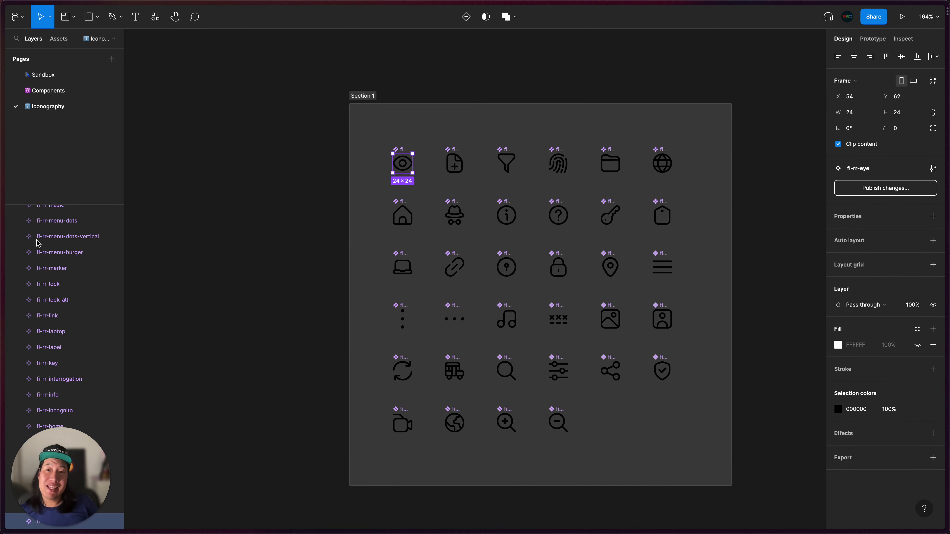
{"action": "scroll", "coordinate": [38, 243], "scroll_direction": "up", "scroll_amount": 5}
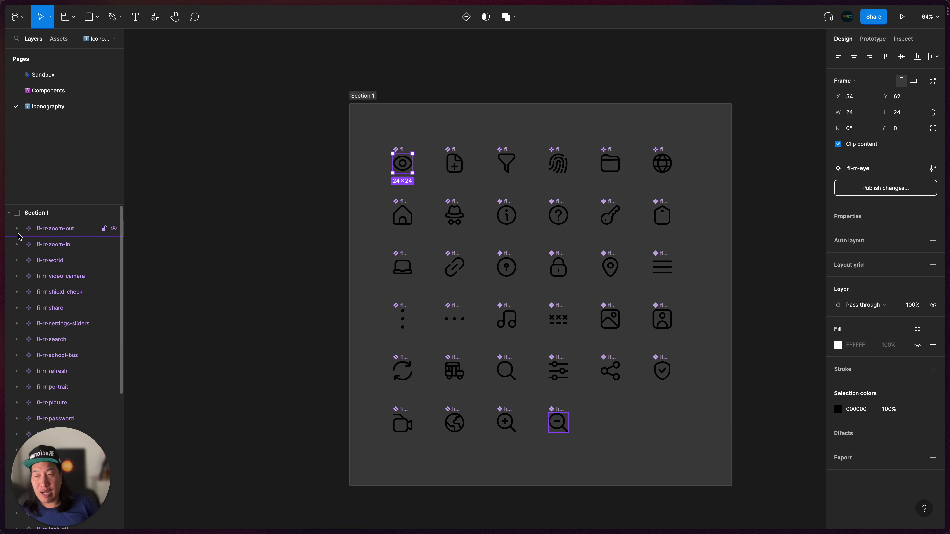
Collapse the section's layer contents and rename the section Library
{"action": "left_click", "coordinate": [9, 213]}
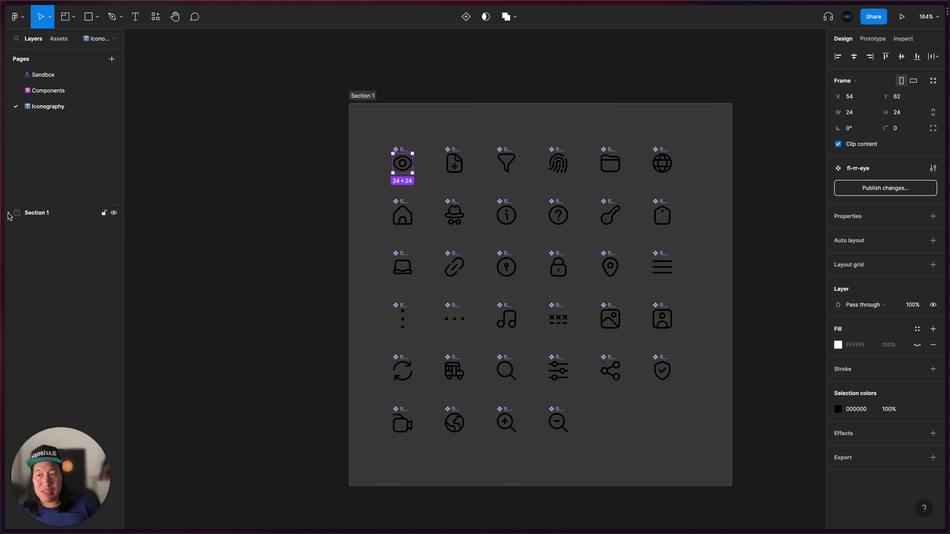
{"action": "left_click", "coordinate": [254, 182]}
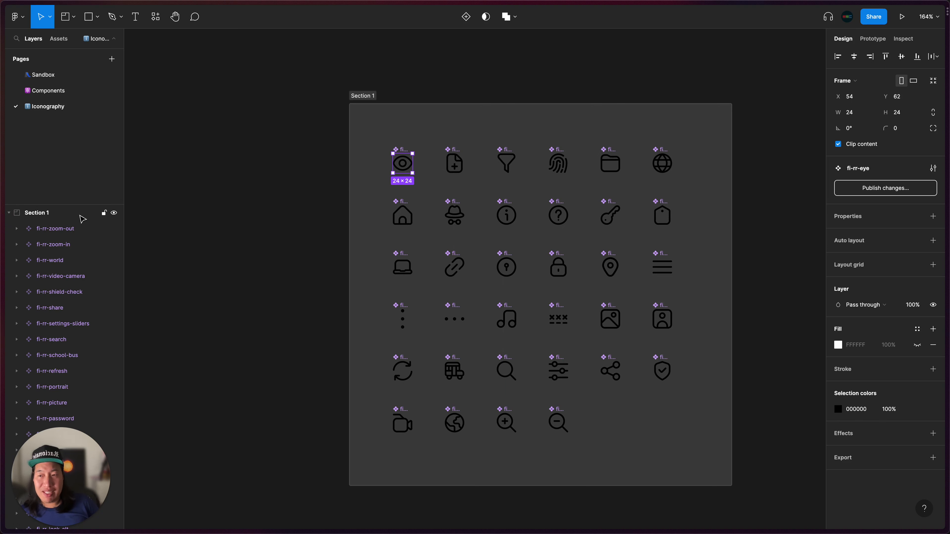
{"action": "left_click", "coordinate": [422, 91]}
{"action": "left_click", "coordinate": [363, 97]}
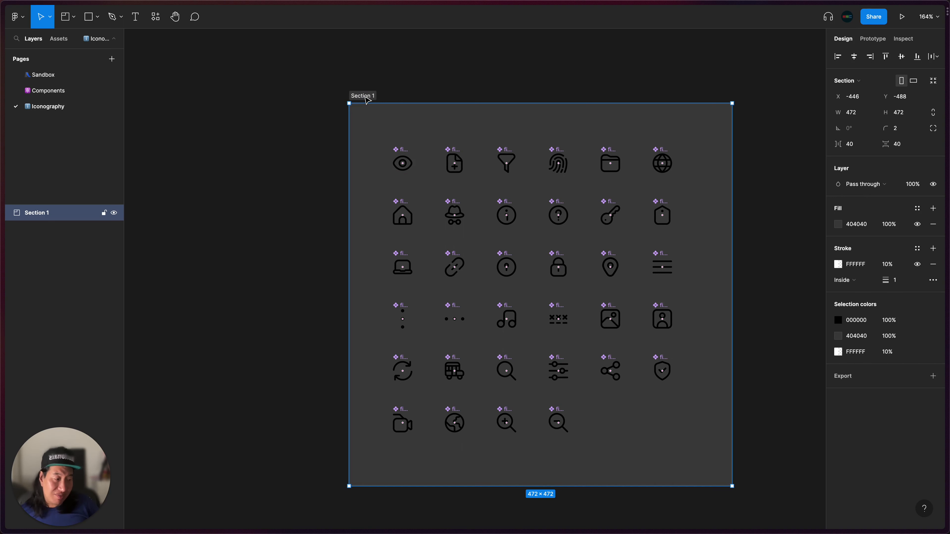
{"action": "double_click", "coordinate": [365, 96]}
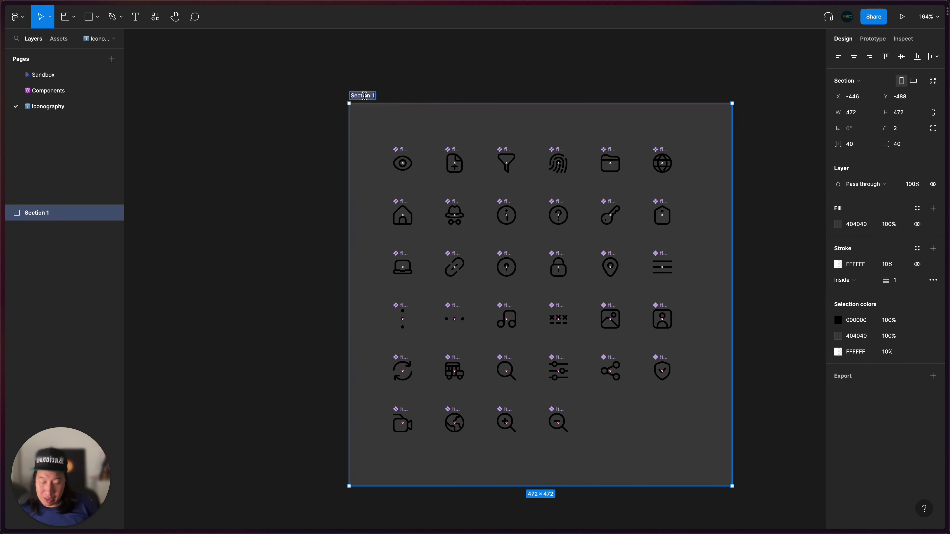
{"action": "type", "text": "Library"}
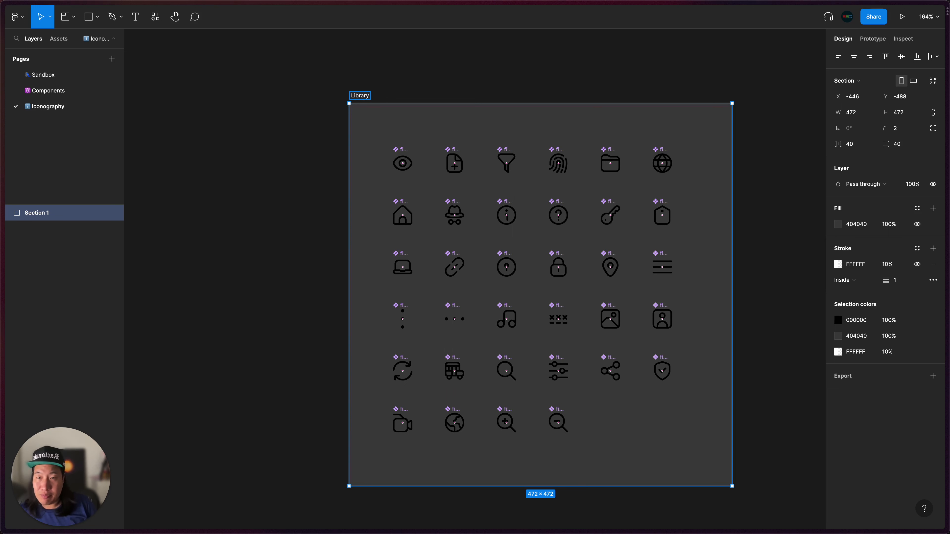
{"action": "key", "text": "Return"}
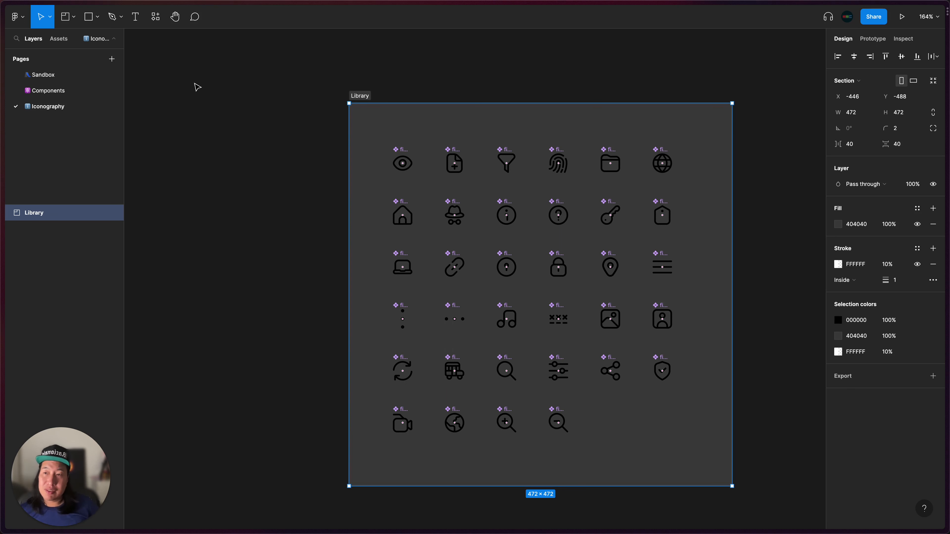
View the icons grouped under Iconography / Library in the local components, collapse that group, and select the Library section on the canvas
{"action": "left_click", "coordinate": [58, 38]}
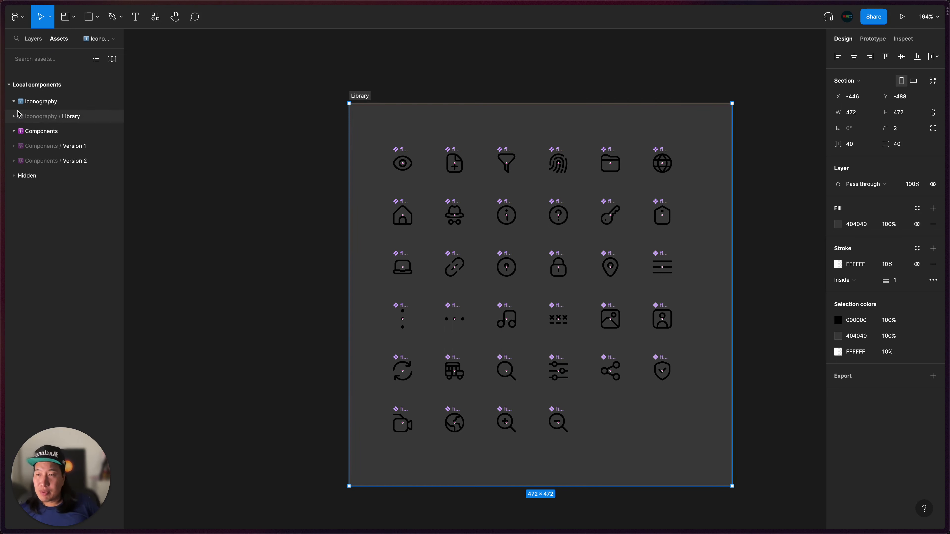
{"action": "left_click", "coordinate": [14, 117]}
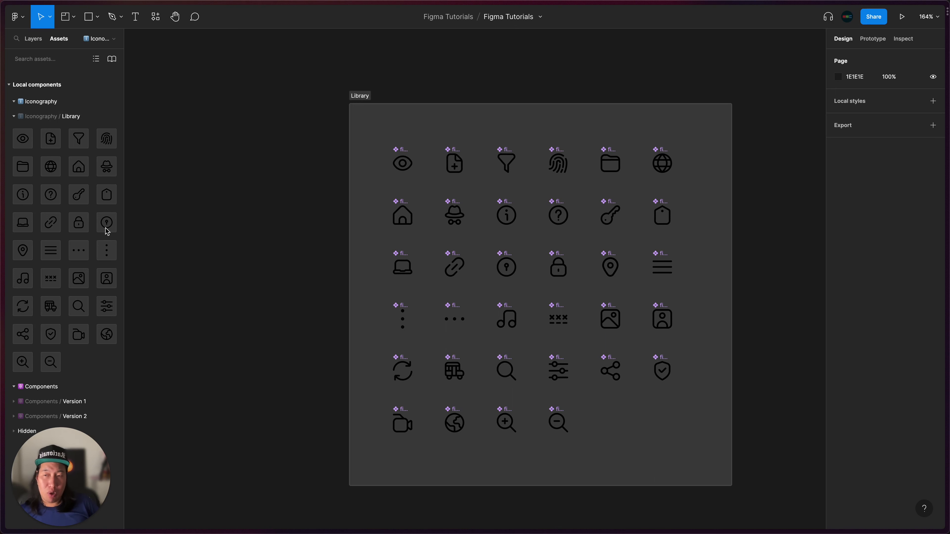
{"action": "left_click", "coordinate": [13, 117]}
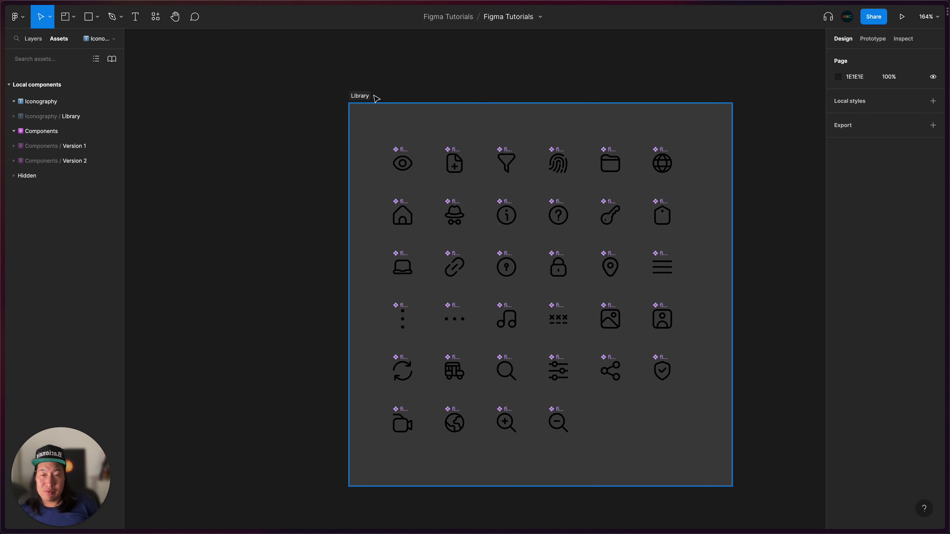
{"action": "left_click_drag", "start_coordinate": [360, 95], "coordinate": [337, 112]}
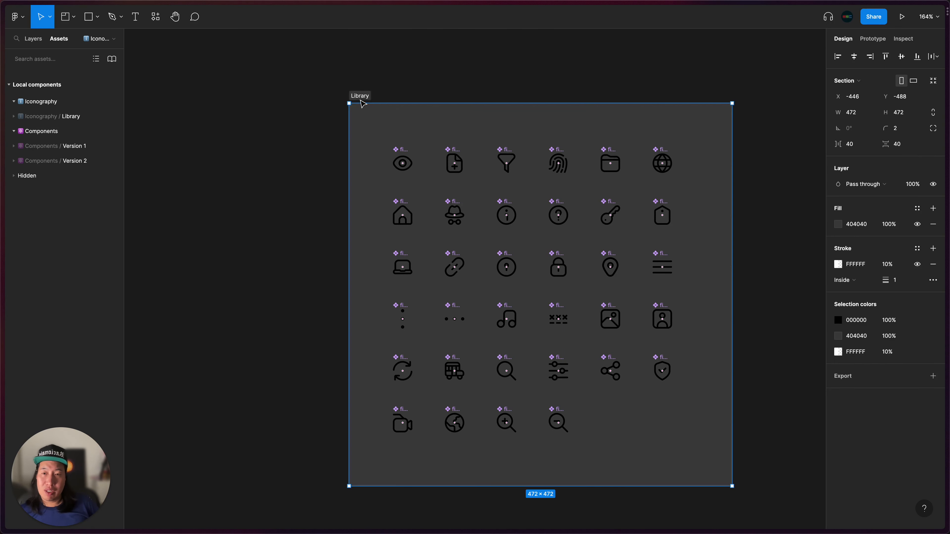
Clear the selection, switch to the page's layers and expand the Library section to list its icon components
{"action": "left_click", "coordinate": [388, 101]}
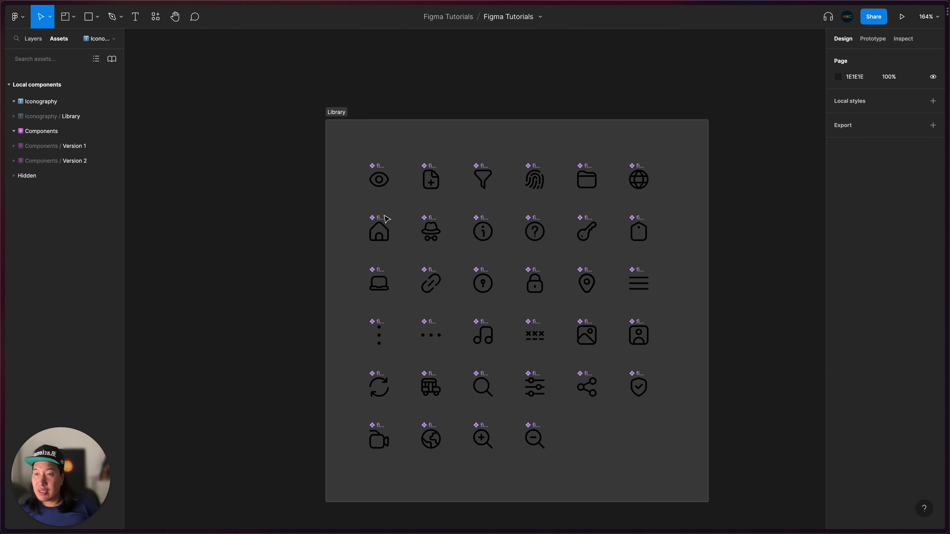
{"action": "left_click", "coordinate": [38, 42]}
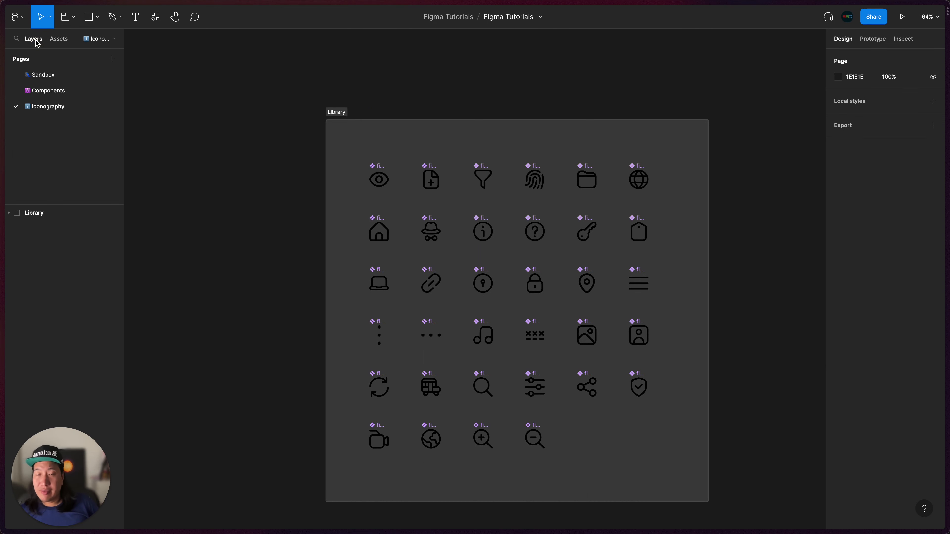
{"action": "left_click", "coordinate": [12, 214]}
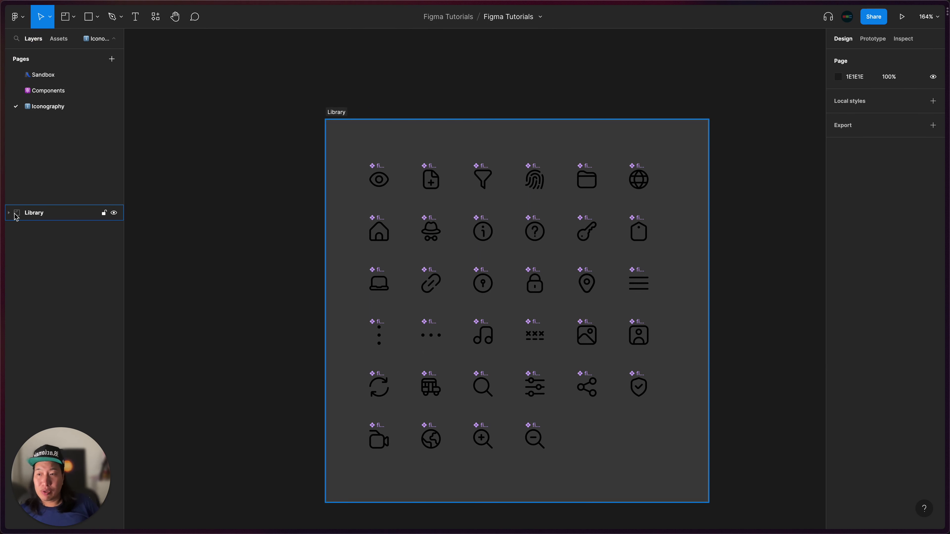
{"action": "left_click", "coordinate": [11, 215]}
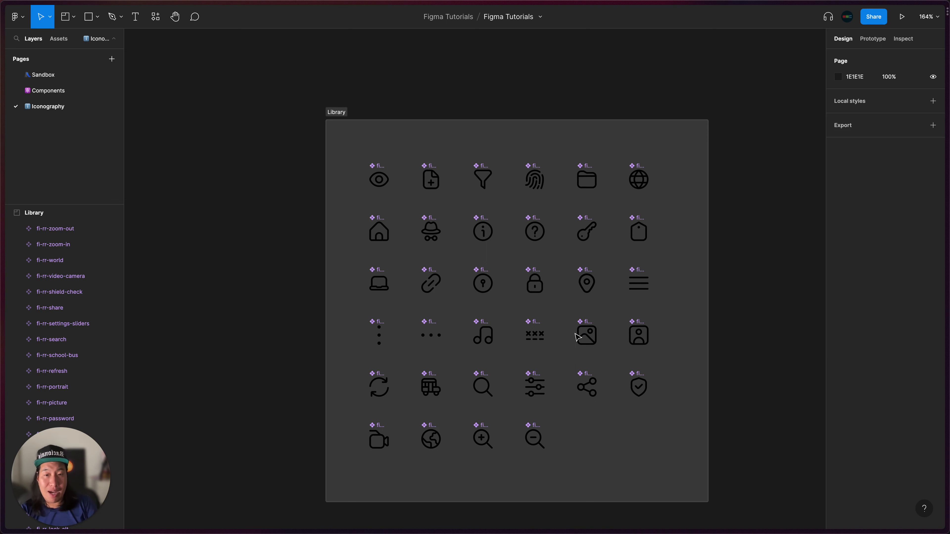
Inspect the vector layers nested inside the fi-rr-incognito and fi-rr-info components
{"action": "left_click", "coordinate": [431, 231]}
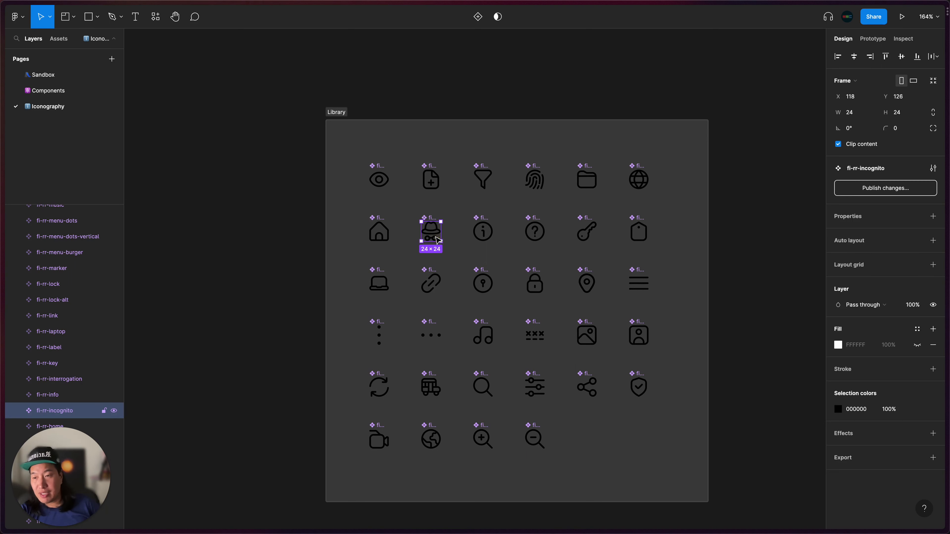
{"action": "left_click", "coordinate": [16, 411]}
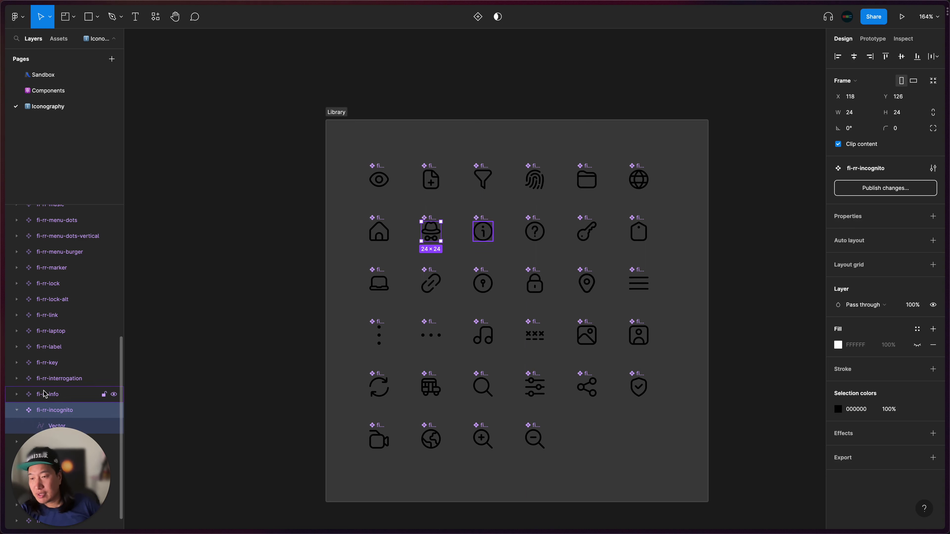
{"action": "left_click", "coordinate": [54, 412]}
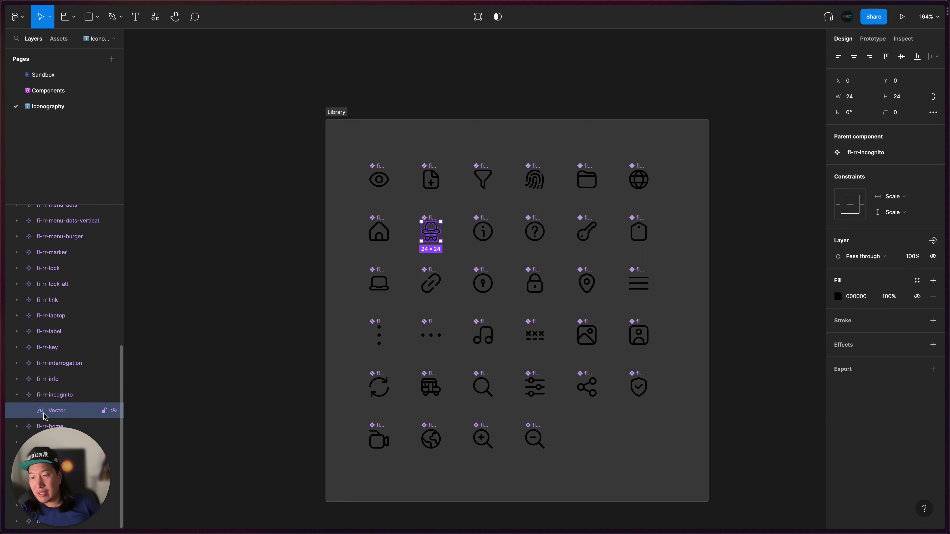
{"action": "left_click", "coordinate": [483, 231]}
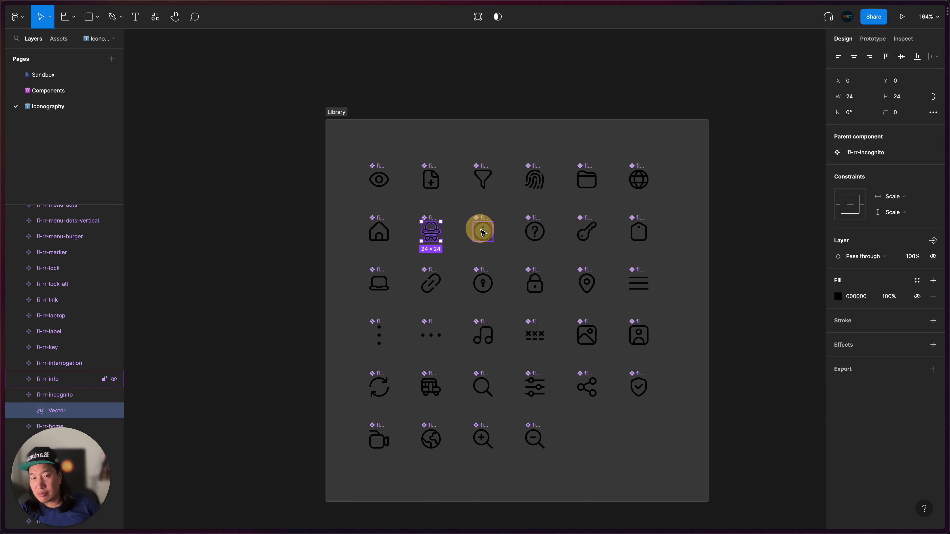
{"action": "left_click", "coordinate": [17, 379]}
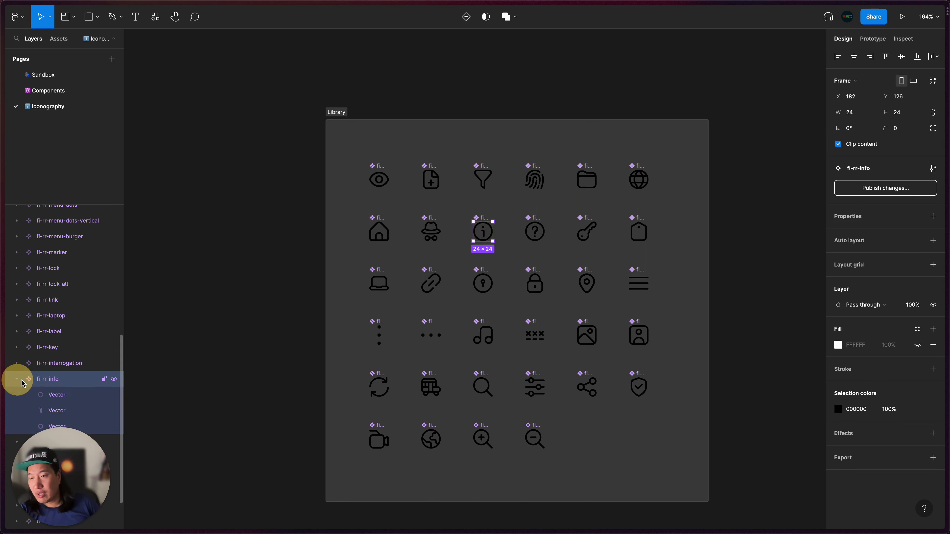
{"action": "scroll", "coordinate": [69, 396], "scroll_direction": "down", "scroll_amount": 2}
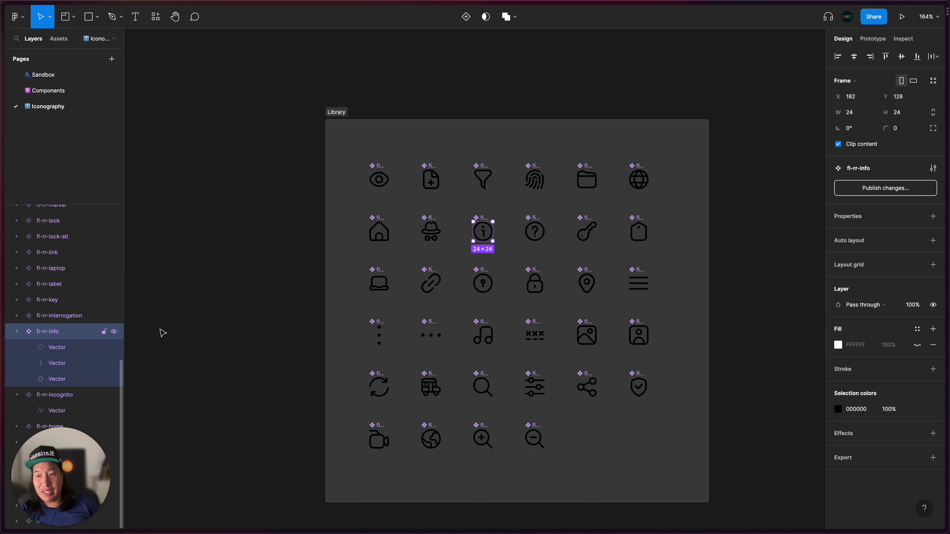
Flatten all vector layers inside the fi-rr-info component into a single vector
{"action": "left_click", "coordinate": [223, 332]}
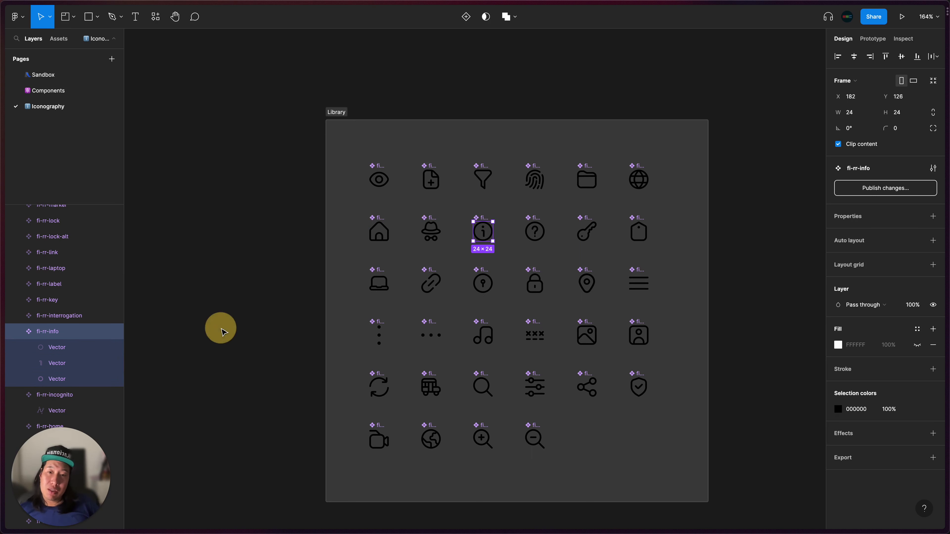
{"action": "left_click", "coordinate": [75, 347]}
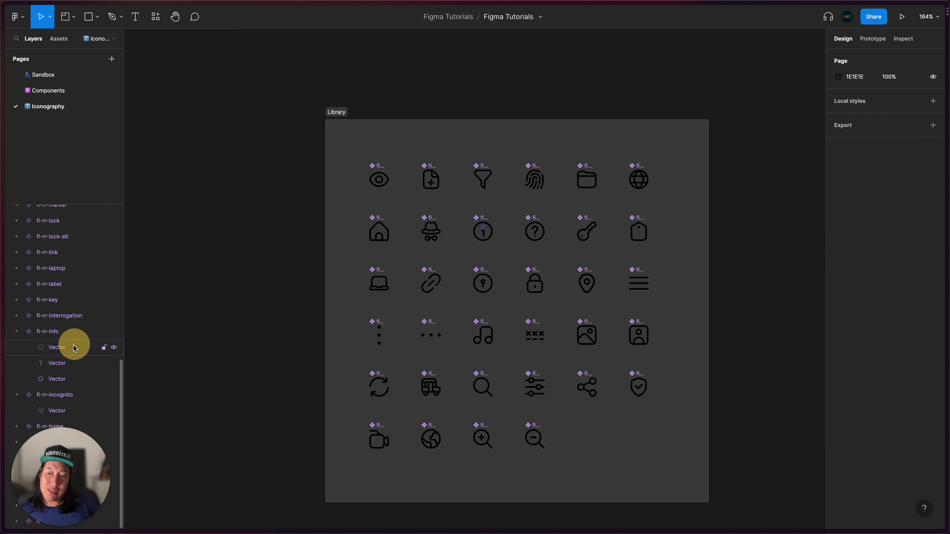
{"action": "left_click", "coordinate": [61, 376], "text": "shift"}
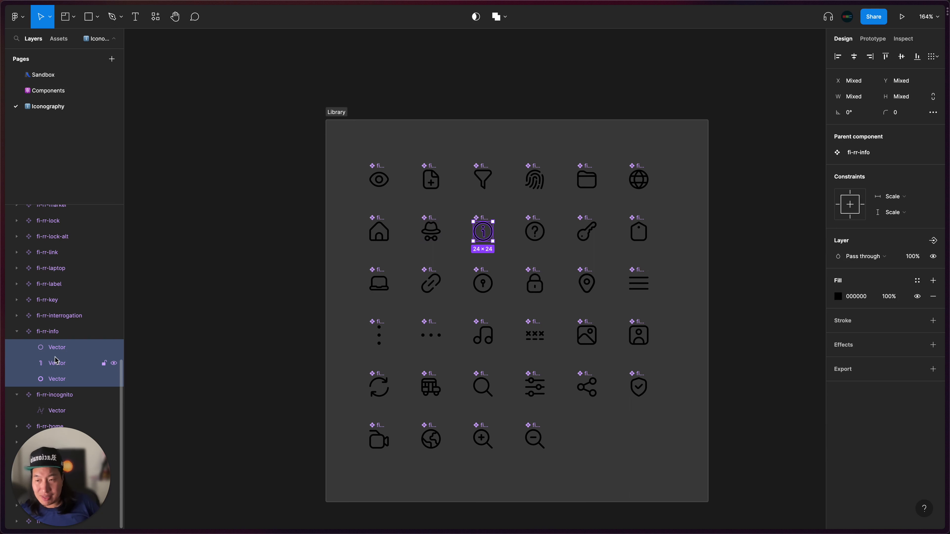
{"action": "left_click", "coordinate": [503, 23]}
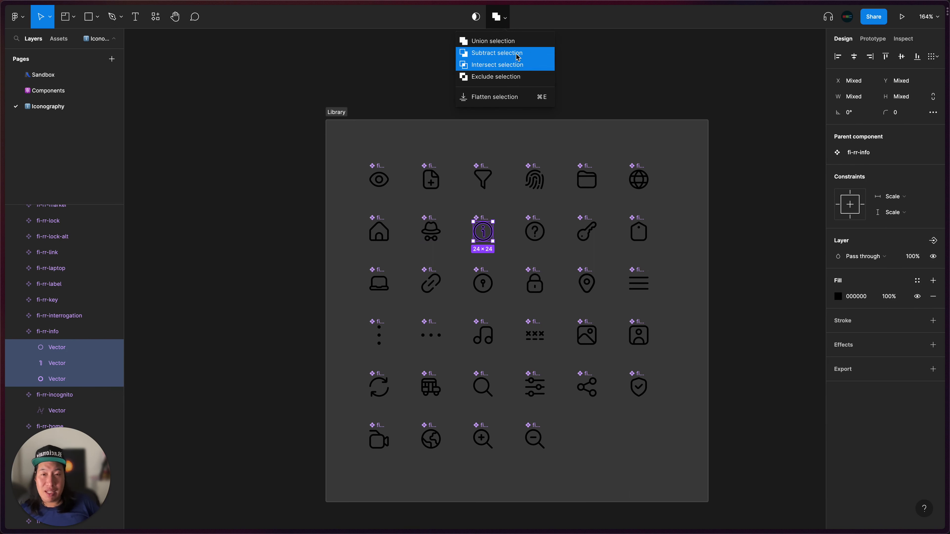
{"action": "left_click", "coordinate": [500, 98]}
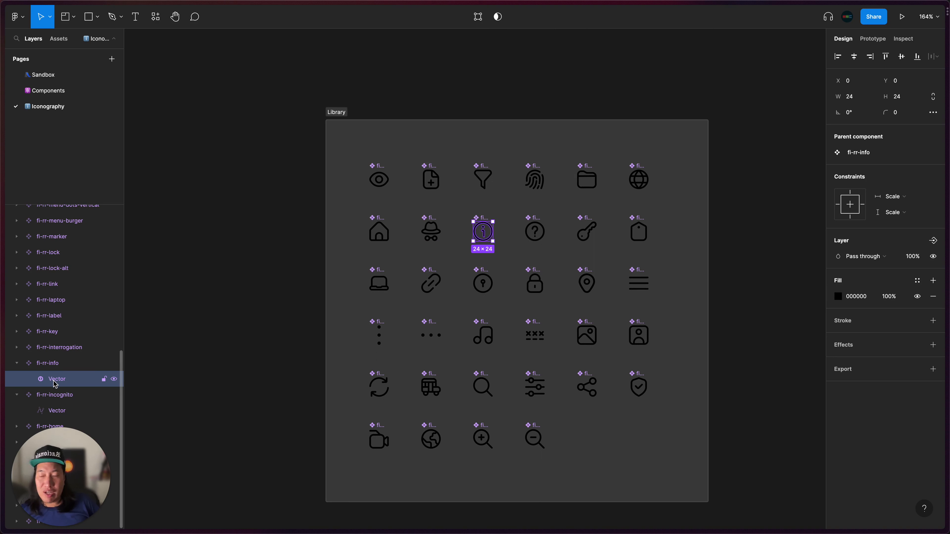
Compare the vector inside fi-rr-incognito with the flattened vector inside fi-rr-info by selecting each alternately
{"action": "left_click", "coordinate": [55, 409]}
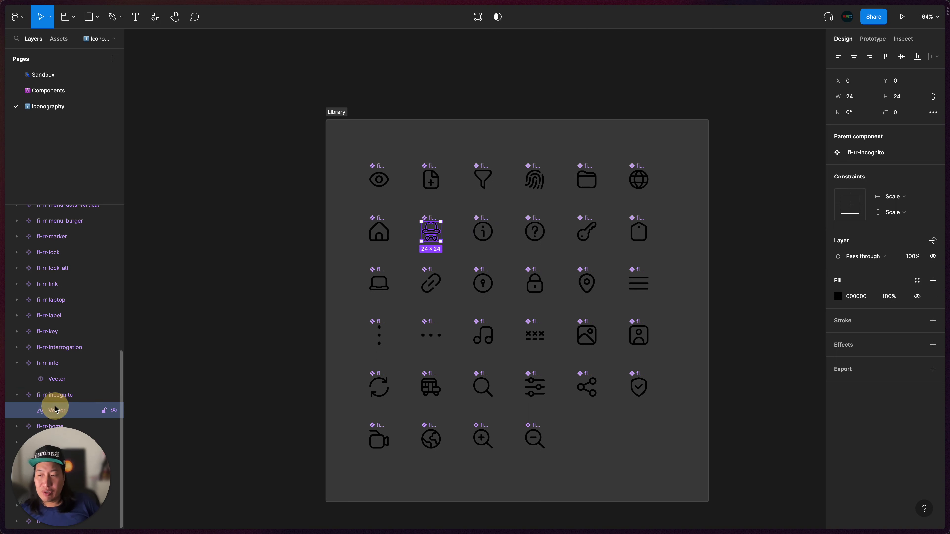
{"action": "left_click", "coordinate": [66, 378]}
{"action": "left_click", "coordinate": [63, 417]}
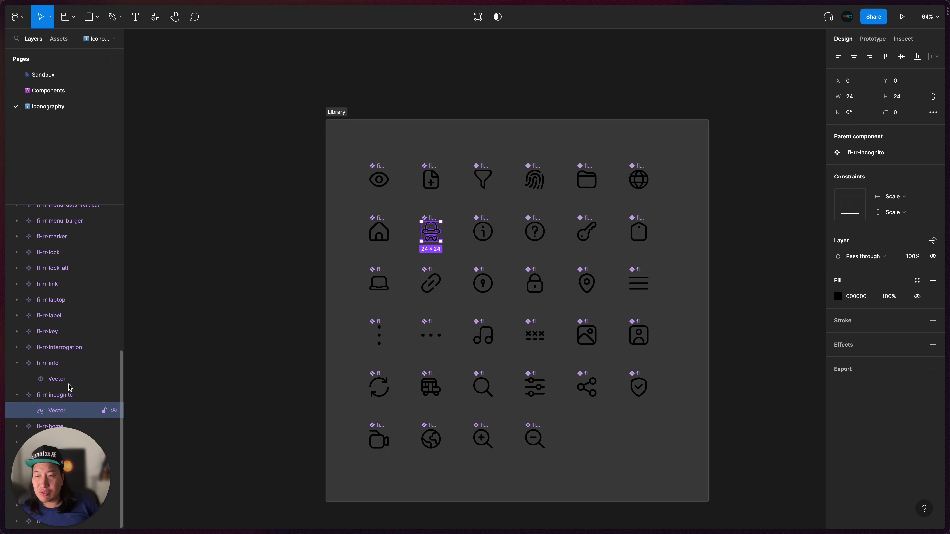
{"action": "left_click", "coordinate": [63, 378]}
Collapse fi-rr-info and fi-rr-incognito, check the vectors inside fi-rr-label, collapse it and clear the selection
{"action": "left_click", "coordinate": [18, 365]}
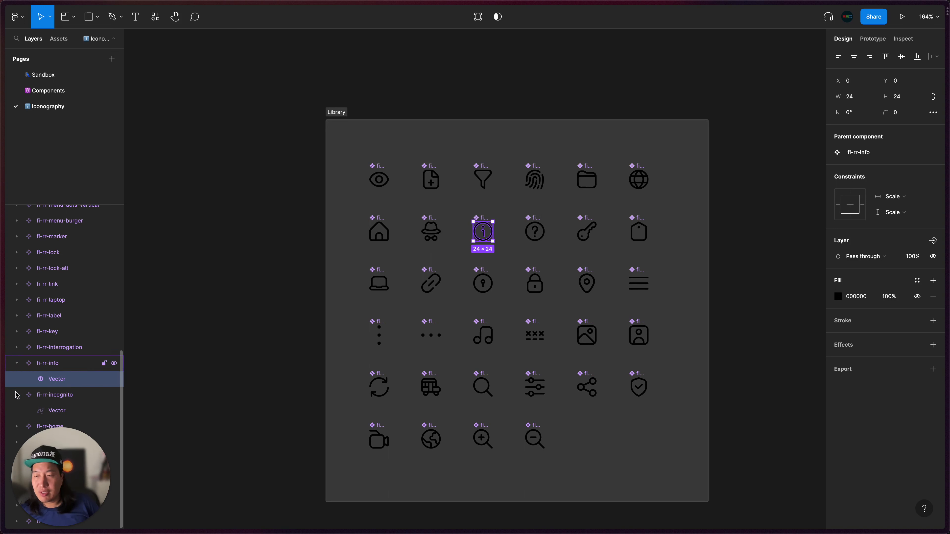
{"action": "left_click", "coordinate": [16, 392]}
{"action": "left_click", "coordinate": [16, 349]}
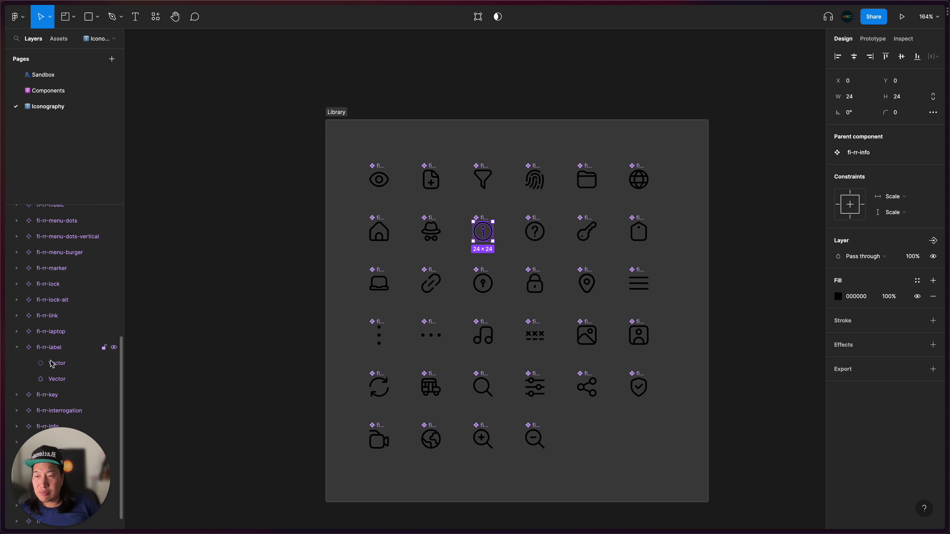
{"action": "left_click", "coordinate": [16, 347]}
{"action": "left_click", "coordinate": [242, 224]}
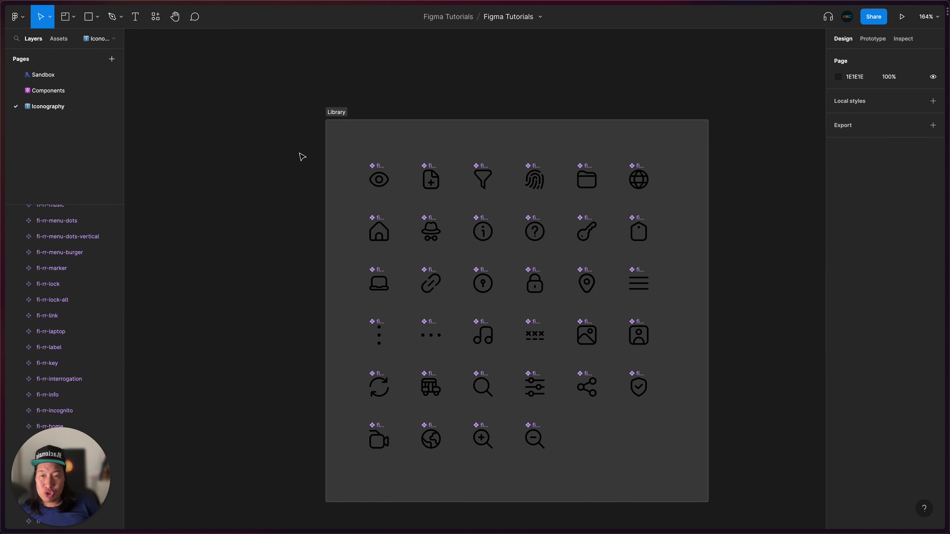
Select the vectors inside all icon components in the Library section and review how many each component contains
{"action": "left_click_drag", "start_coordinate": [289, 147], "coordinate": [671, 480]}
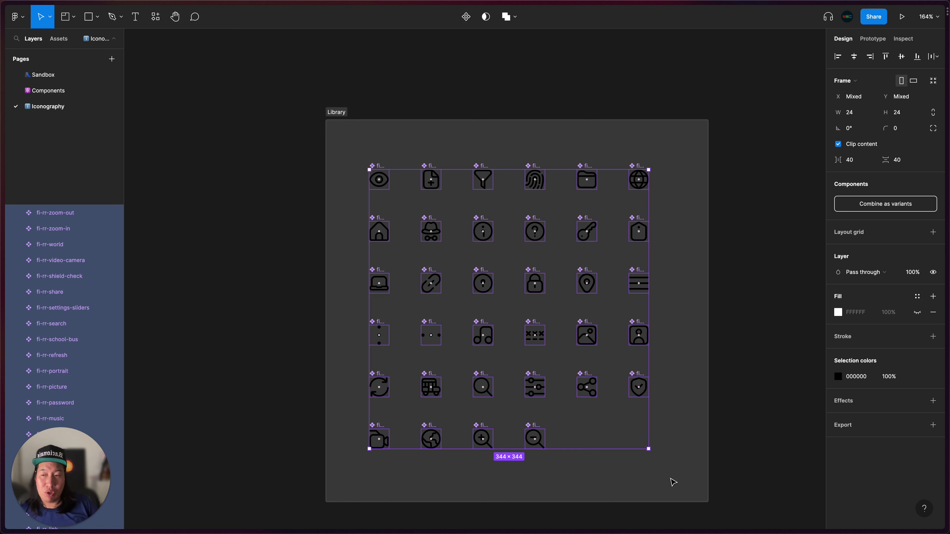
{"action": "key", "text": "Return"}
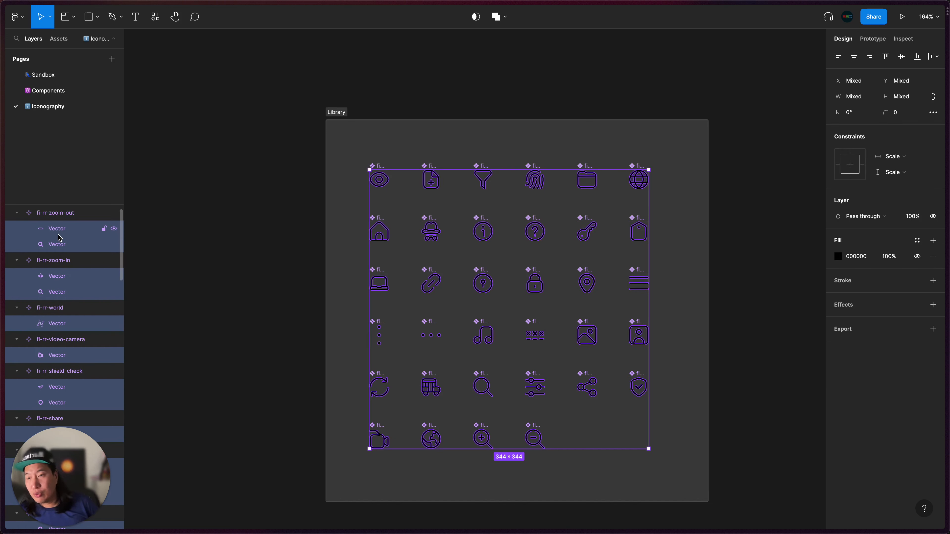
{"action": "scroll", "coordinate": [56, 347], "scroll_direction": "up", "scroll_amount": 1}
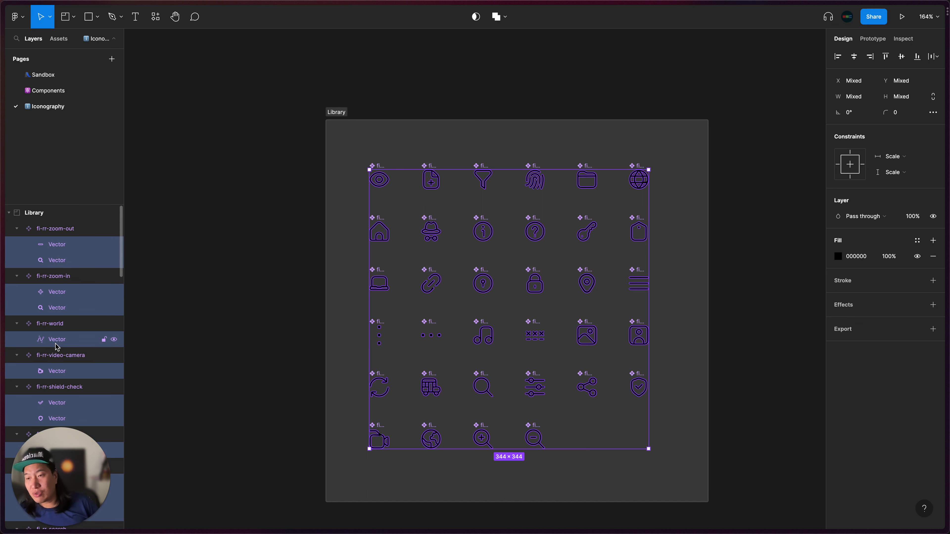
{"action": "scroll", "coordinate": [57, 347], "scroll_direction": "down", "scroll_amount": 15}
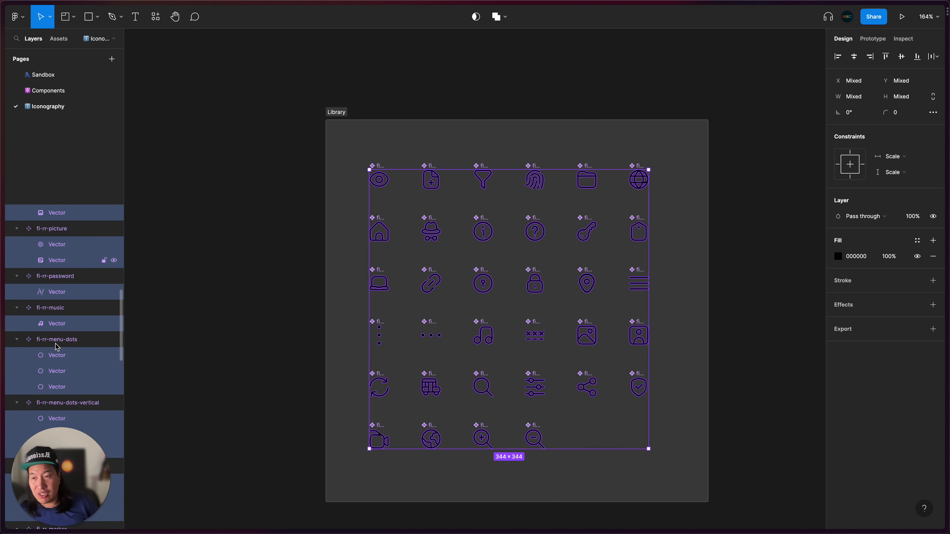
{"action": "scroll", "coordinate": [57, 346], "scroll_direction": "down", "scroll_amount": 6}
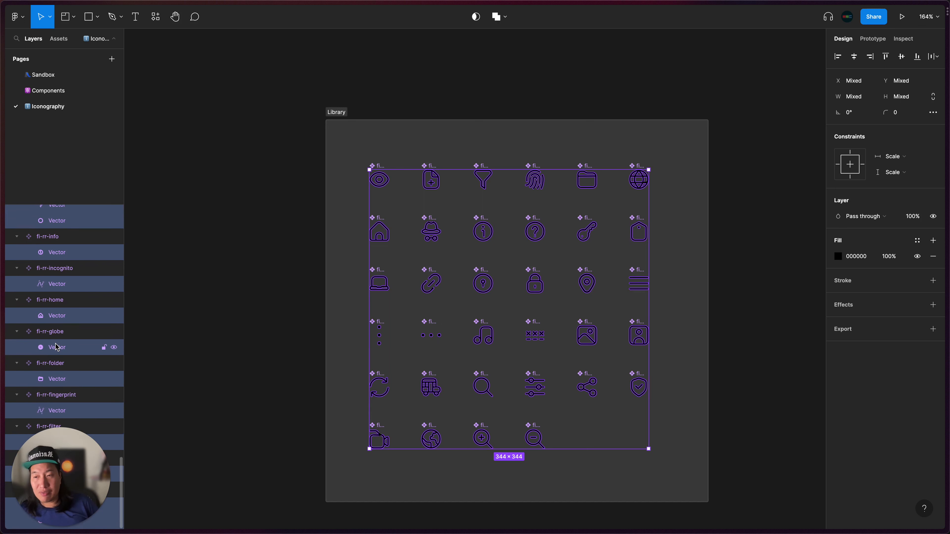
{"action": "scroll", "coordinate": [57, 347], "scroll_direction": "up", "scroll_amount": 20}
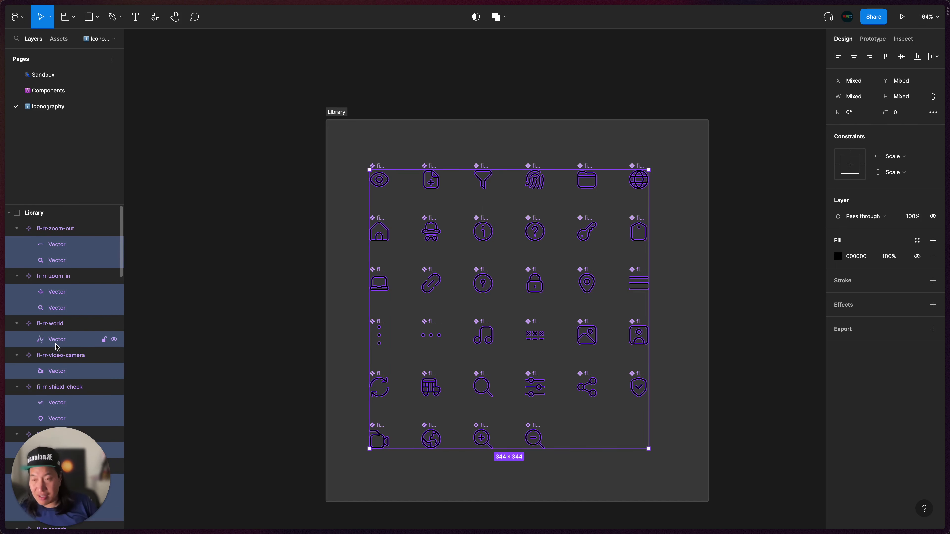
Switch the selection to the parent components and back to their vectors, view the boolean operations, and deselect everything
{"action": "key", "text": "shift+Return"}
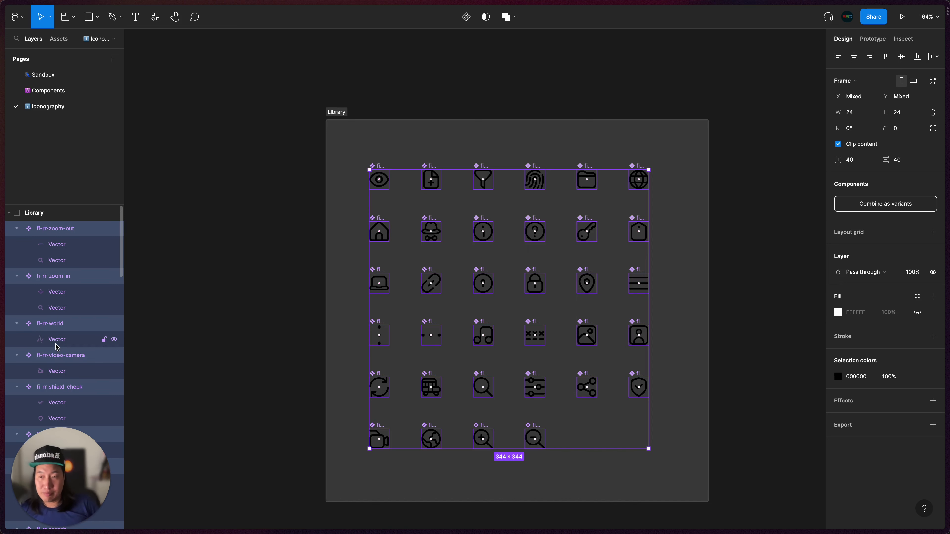
{"action": "key", "text": "Return"}
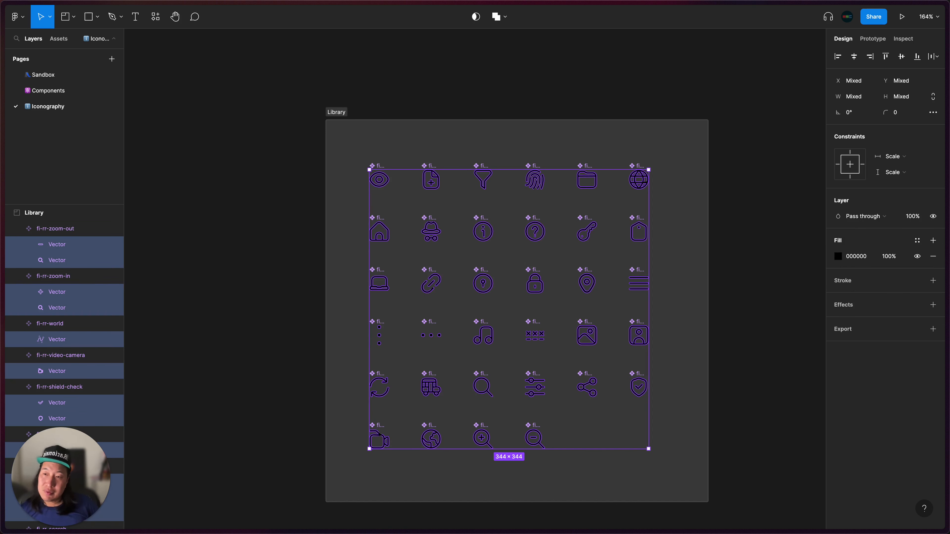
{"action": "mouse_move", "coordinate": [55, 257]}
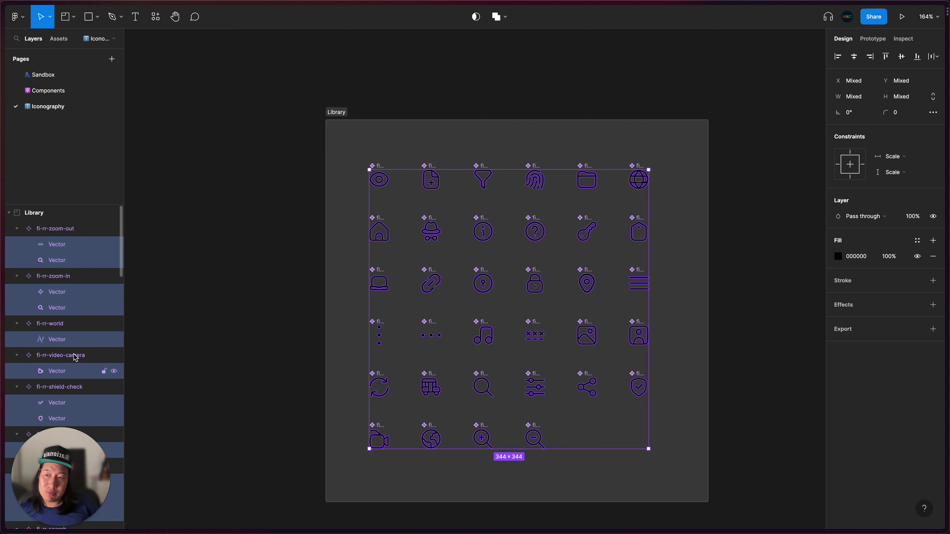
{"action": "left_click", "coordinate": [505, 16]}
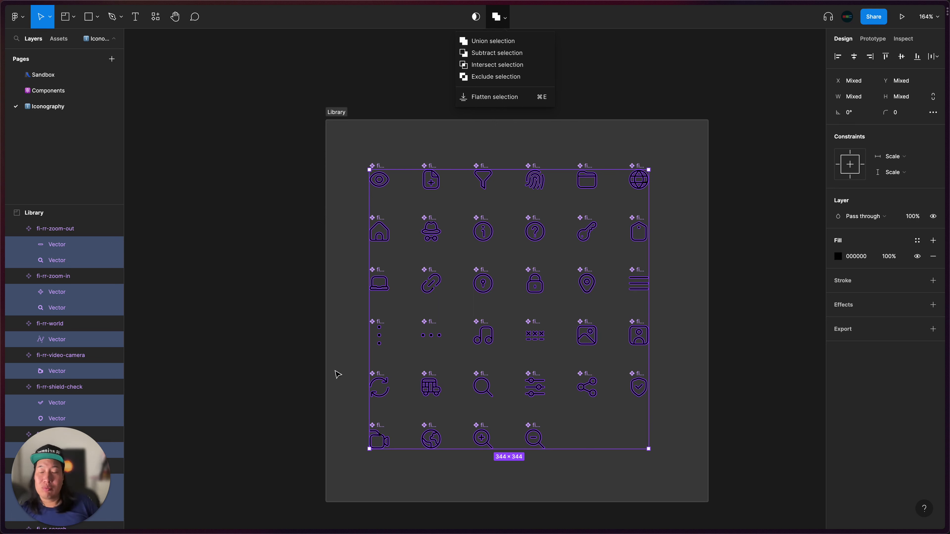
{"action": "left_click", "coordinate": [240, 339]}
Flatten both vector layers inside the fi-rr-zoom-out component into a single vector
{"action": "left_click", "coordinate": [71, 307]}
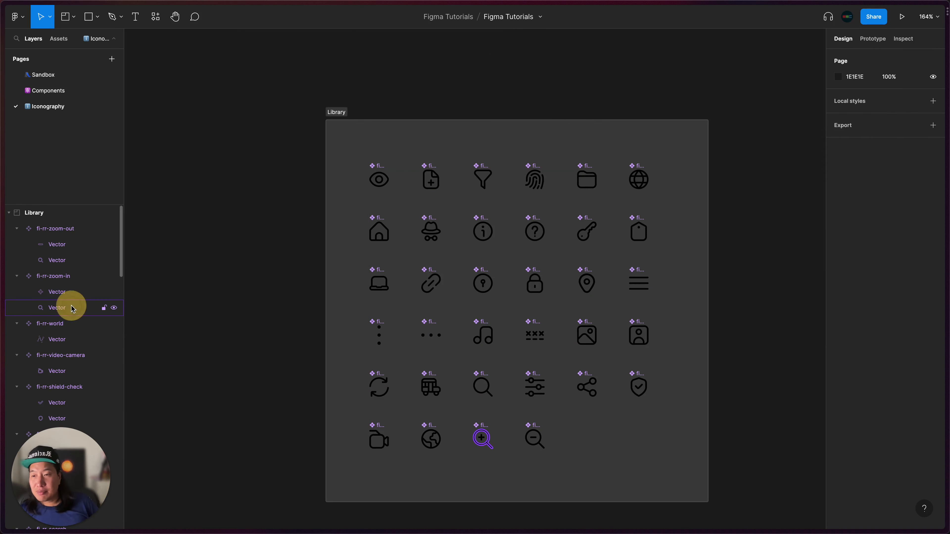
{"action": "left_click", "coordinate": [70, 292], "text": "shift"}
{"action": "left_click", "coordinate": [66, 258]}
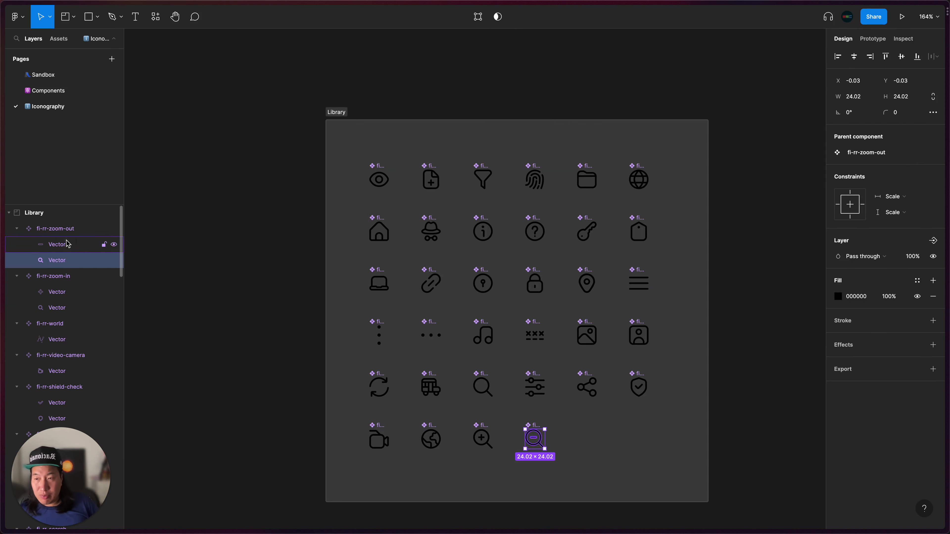
{"action": "left_click", "coordinate": [66, 243], "text": "shift"}
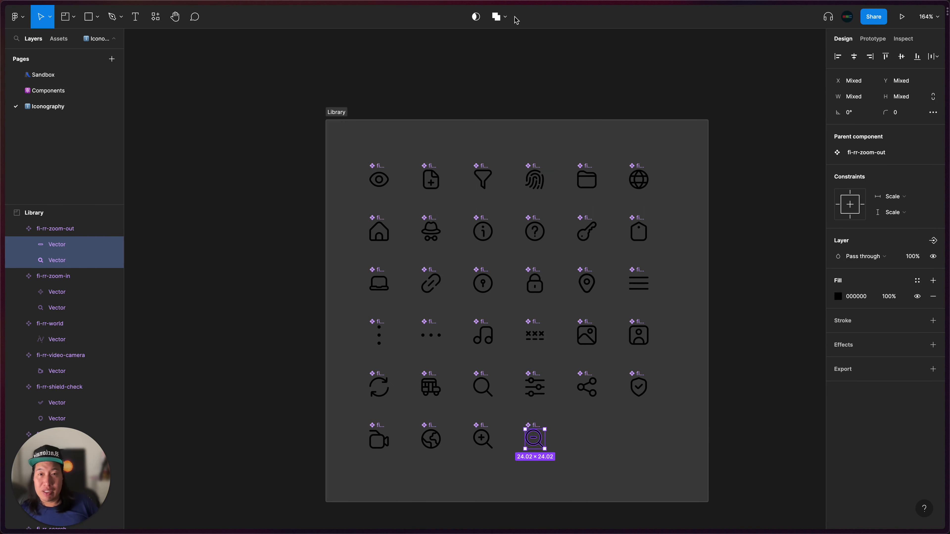
{"action": "left_click", "coordinate": [504, 17]}
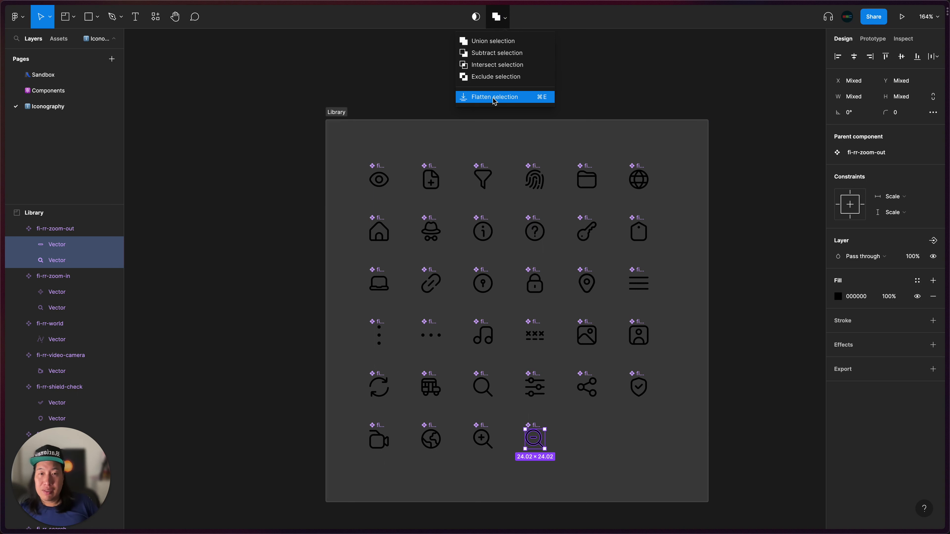
{"action": "left_click", "coordinate": [540, 98]}
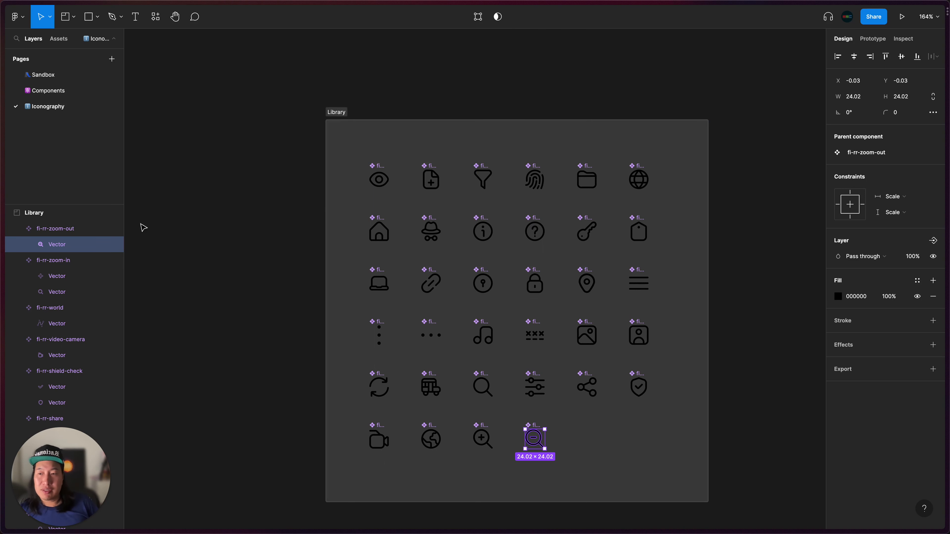
Flatten both vector layers inside the fi-rr-zoom-in component into a single vector
{"action": "left_click", "coordinate": [59, 276]}
{"action": "left_click", "coordinate": [61, 292], "text": "shift"}
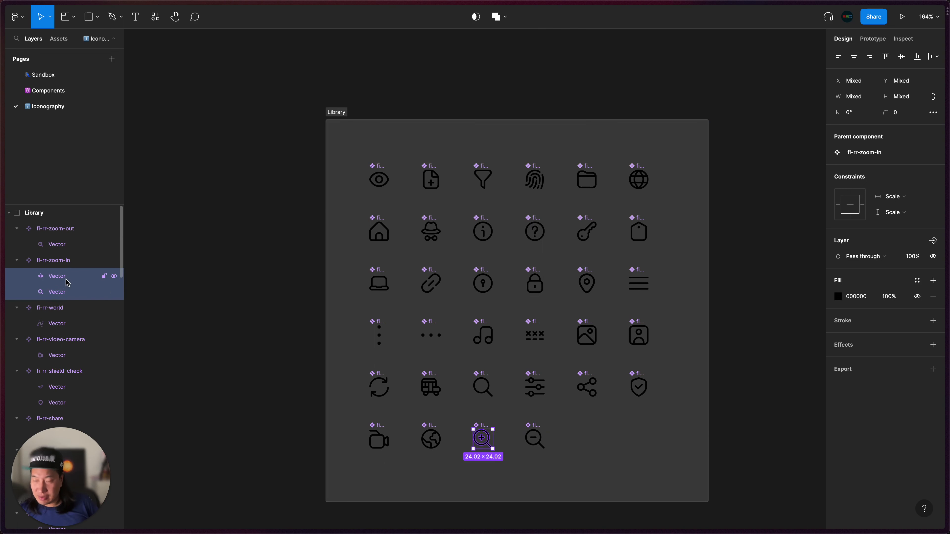
{"action": "key", "text": "super+e"}
{"action": "scroll", "coordinate": [73, 344], "scroll_direction": "down", "scroll_amount": 3}
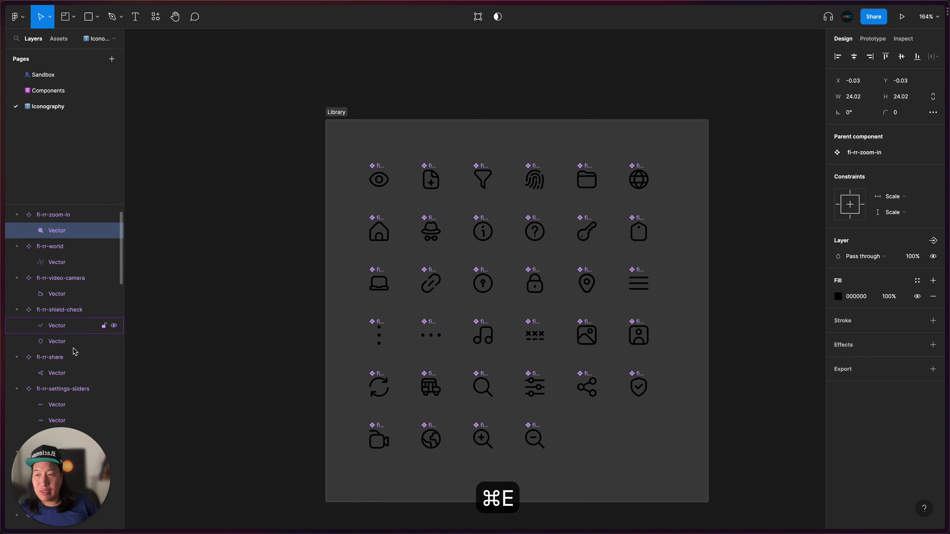
{"action": "left_click", "coordinate": [67, 338], "text": "shift"}
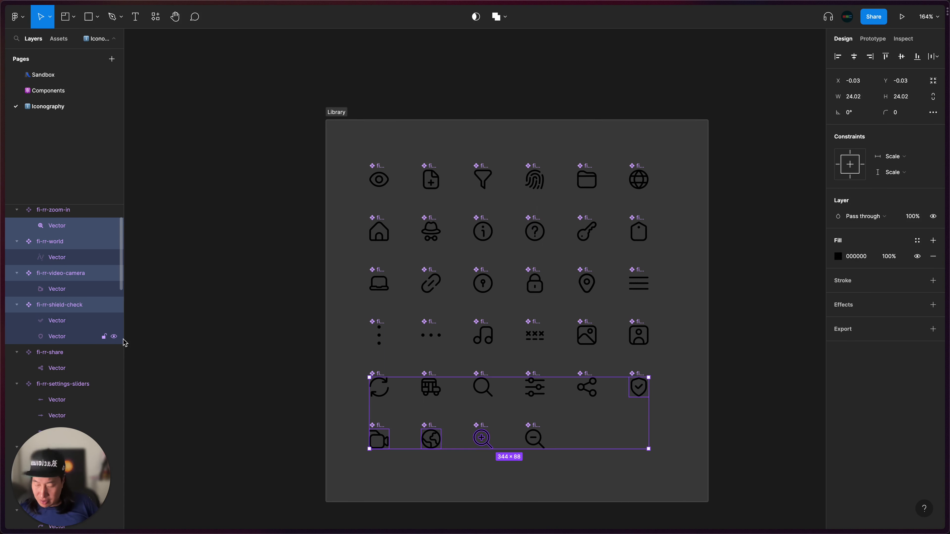
{"action": "key", "text": "super+e"}
{"action": "key", "text": "super+z"}
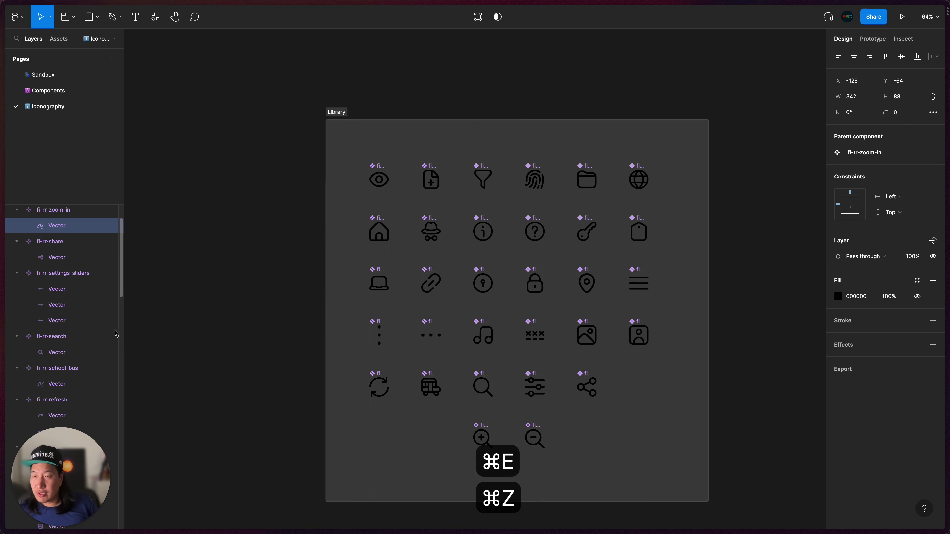
Flatten the two vectors inside fi-rr-picture into one, and do the same for the two vectors inside fi-rr-portrait
{"action": "scroll", "coordinate": [96, 319], "scroll_direction": "down", "scroll_amount": 10}
{"action": "left_click", "coordinate": [59, 307]}
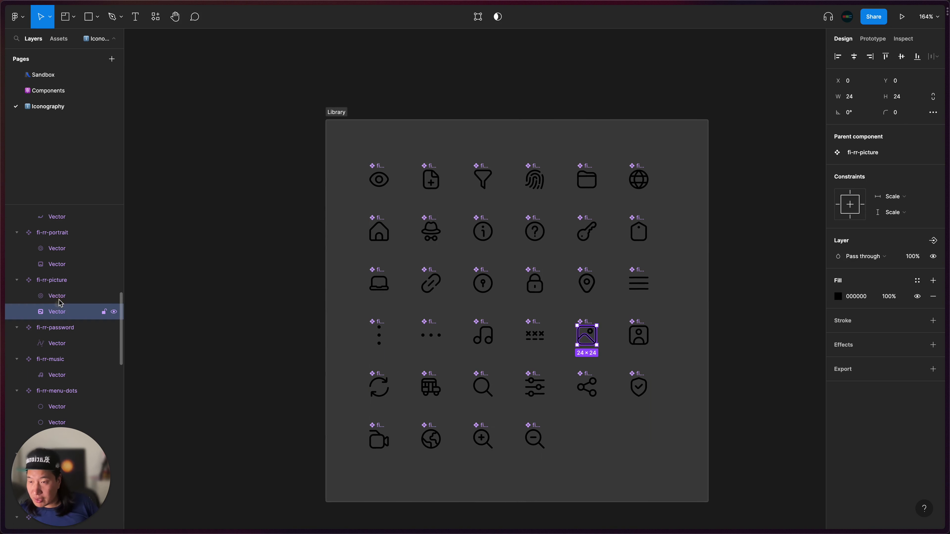
{"action": "left_click", "coordinate": [62, 297], "text": "shift"}
{"action": "key", "text": "super+e"}
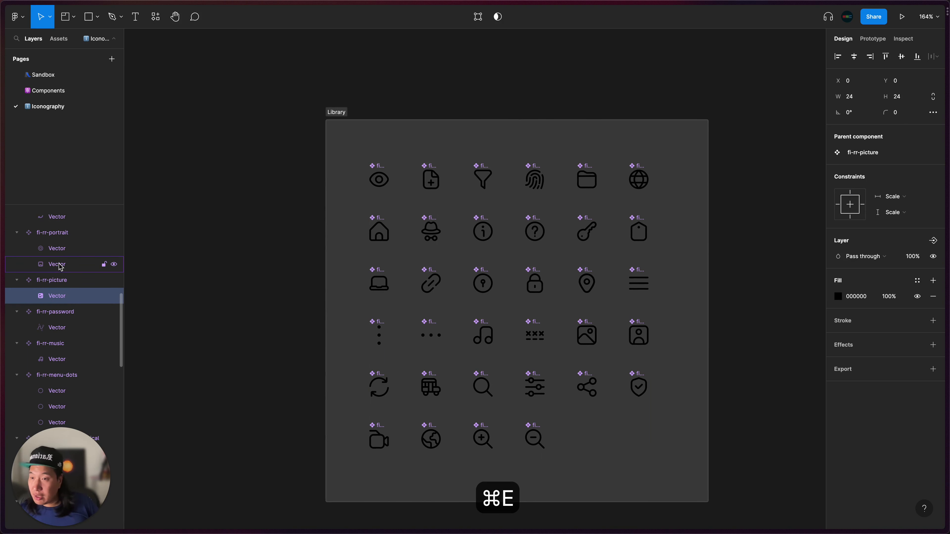
{"action": "left_click", "coordinate": [57, 263]}
{"action": "left_click", "coordinate": [60, 249], "text": "shift"}
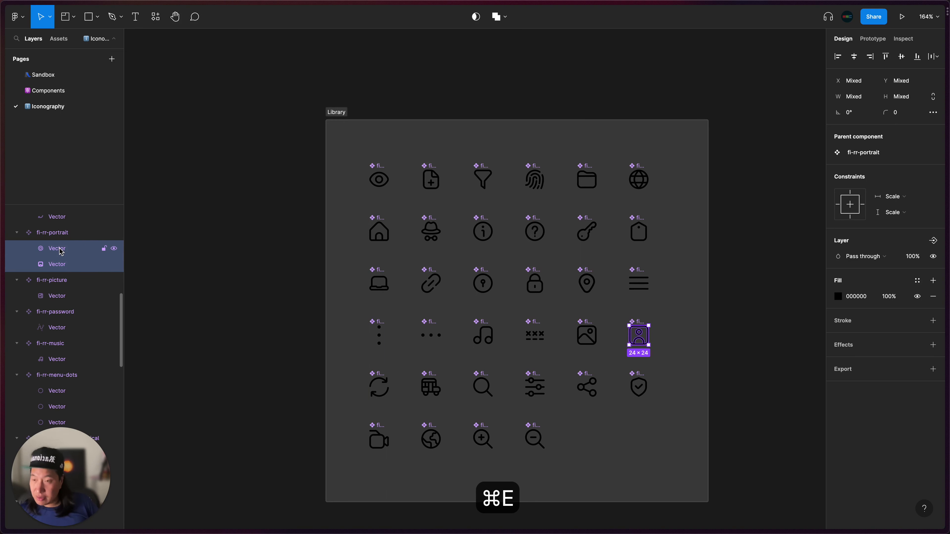
{"action": "key", "text": "super+e"}
Flatten both arrow vectors inside the fi-rr-refresh component into a single vector
{"action": "scroll", "coordinate": [60, 262], "scroll_direction": "up", "scroll_amount": 4}
{"action": "left_click", "coordinate": [56, 258]}
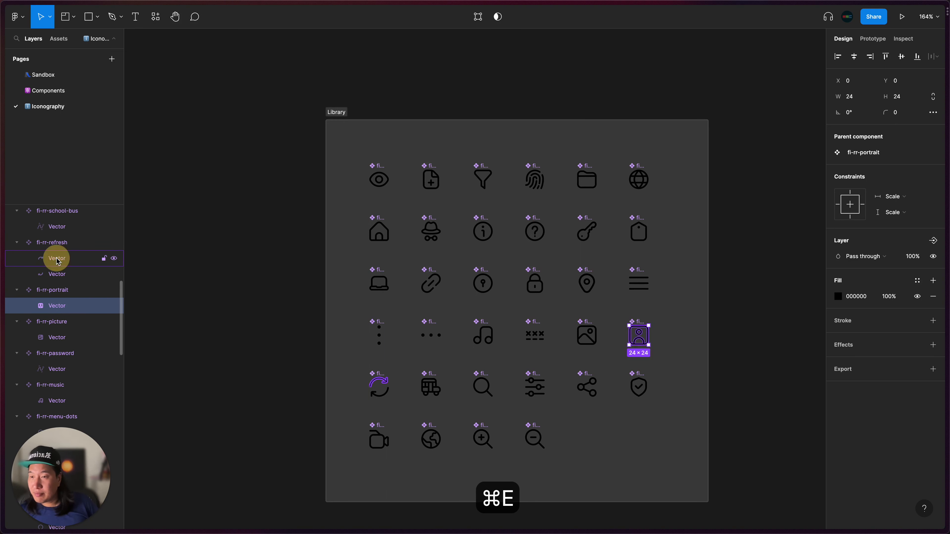
{"action": "left_click", "coordinate": [58, 277], "text": "shift"}
{"action": "key", "text": "super+e"}
Flatten the three dot vectors inside fi-rr-menu-dots, and likewise those inside fi-rr-menu-dots-vertical, into one vector per component
{"action": "scroll", "coordinate": [58, 277], "scroll_direction": "down", "scroll_amount": 2}
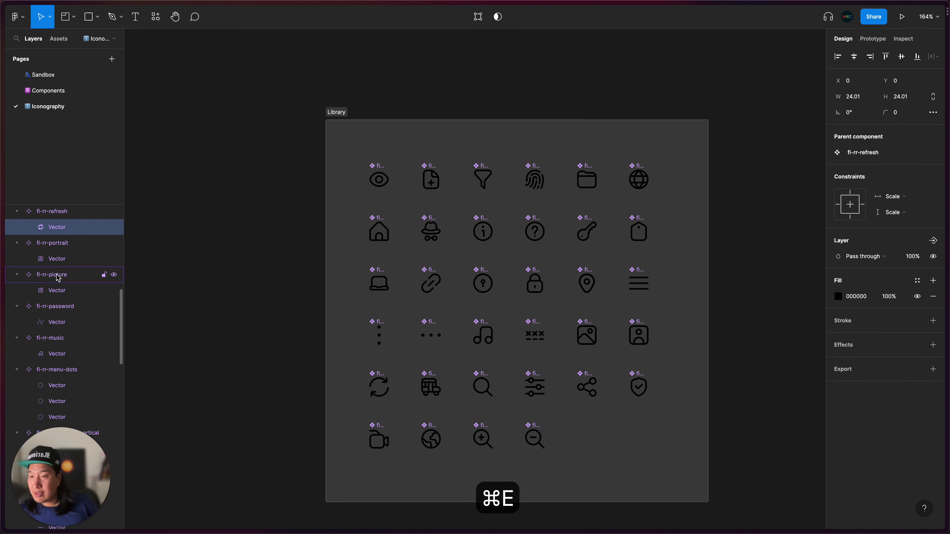
{"action": "scroll", "coordinate": [56, 300], "scroll_direction": "down", "scroll_amount": 5}
{"action": "left_click", "coordinate": [57, 296]}
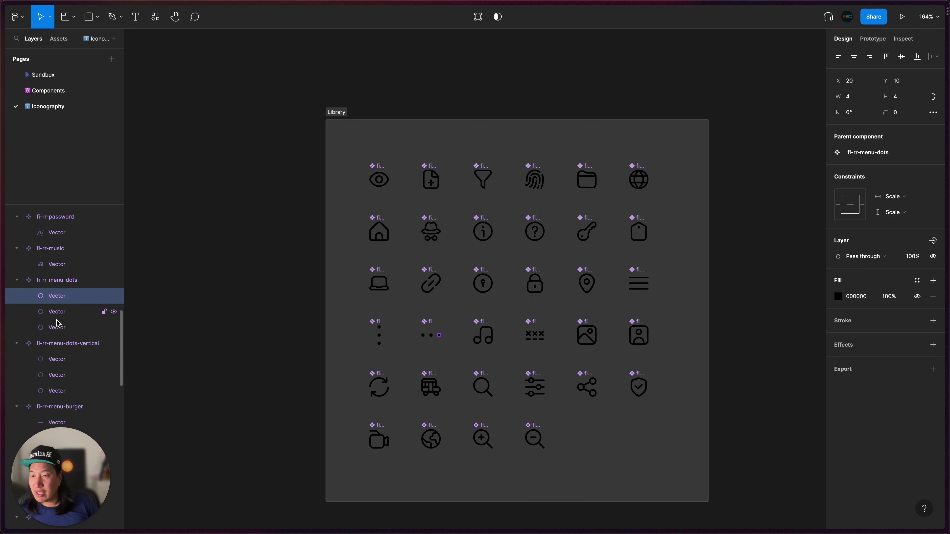
{"action": "left_click", "coordinate": [57, 322], "text": "shift"}
{"action": "key", "text": "super+e"}
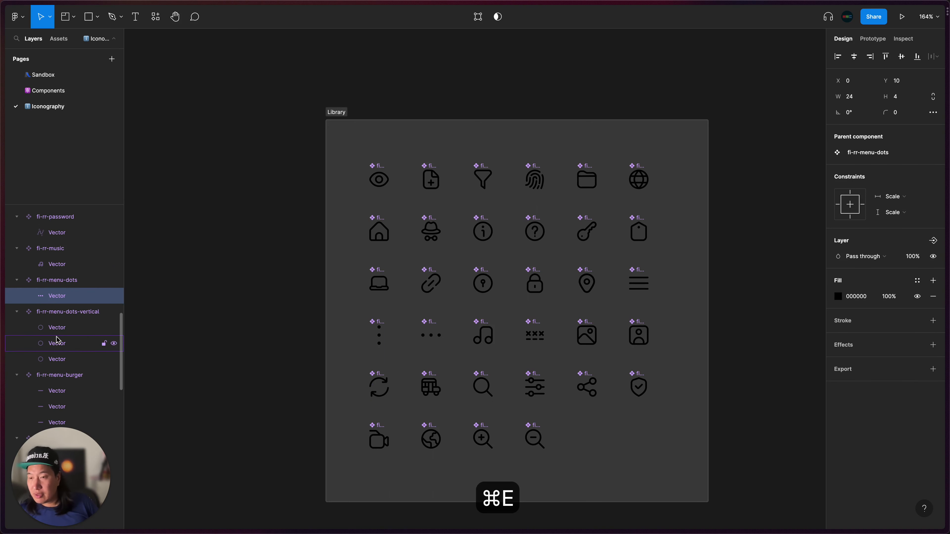
{"action": "left_click", "coordinate": [56, 327]}
{"action": "left_click", "coordinate": [56, 360], "text": "shift"}
{"action": "key", "text": "super+e"}
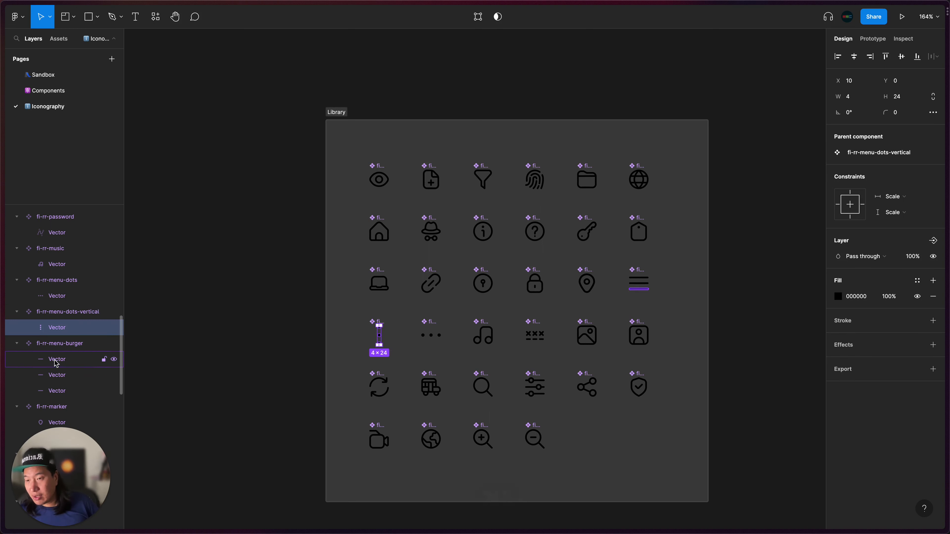
Flatten the three line vectors of fi-rr-menu-burger and the two vectors of fi-rr-marker into one vector per component
{"action": "left_click", "coordinate": [56, 360]}
{"action": "left_click", "coordinate": [60, 391], "text": "shift"}
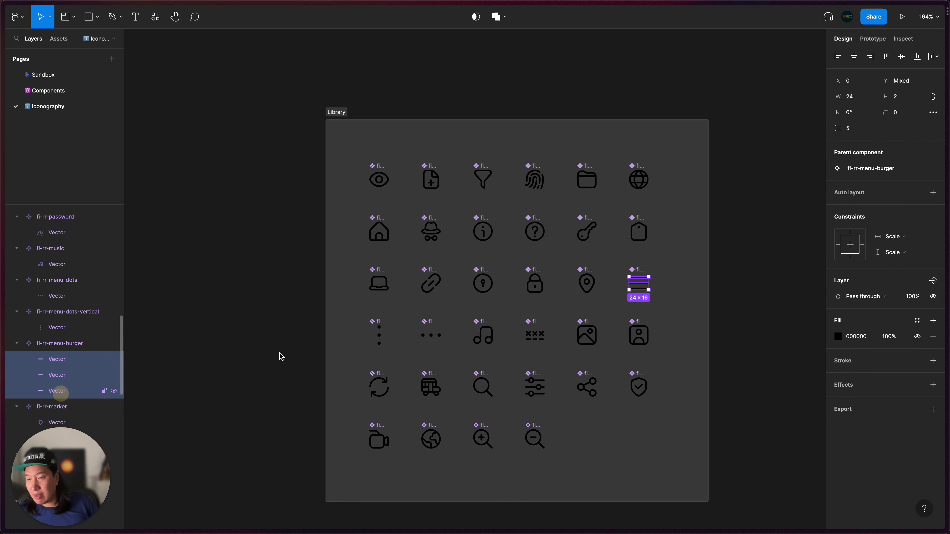
{"action": "key", "text": "super+e"}
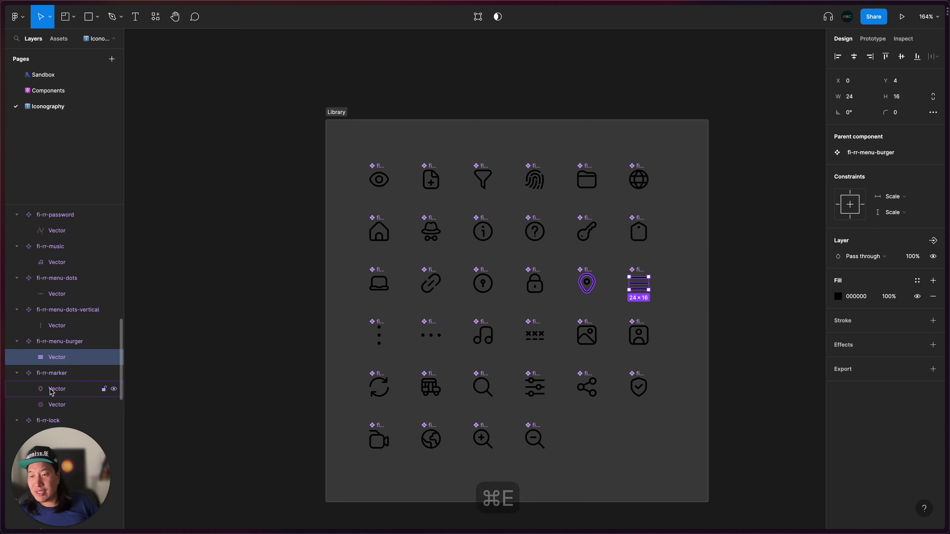
{"action": "left_click", "coordinate": [48, 389]}
{"action": "left_click", "coordinate": [57, 405], "text": "shift"}
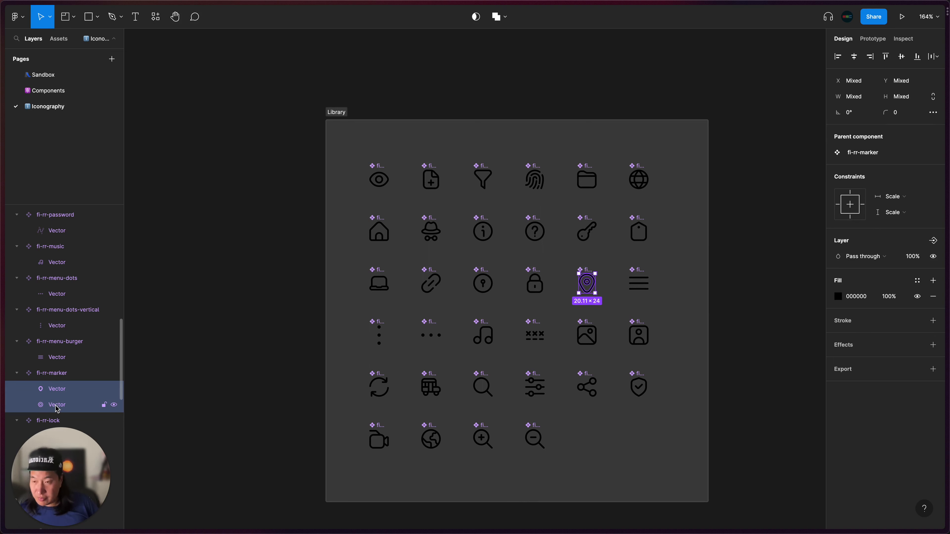
{"action": "key", "text": "super+e"}
Flatten the two vectors inside fi-rr-lock and the three vectors inside fi-rr-link into one vector per component
{"action": "scroll", "coordinate": [57, 375], "scroll_direction": "down", "scroll_amount": 3}
{"action": "left_click", "coordinate": [55, 359]}
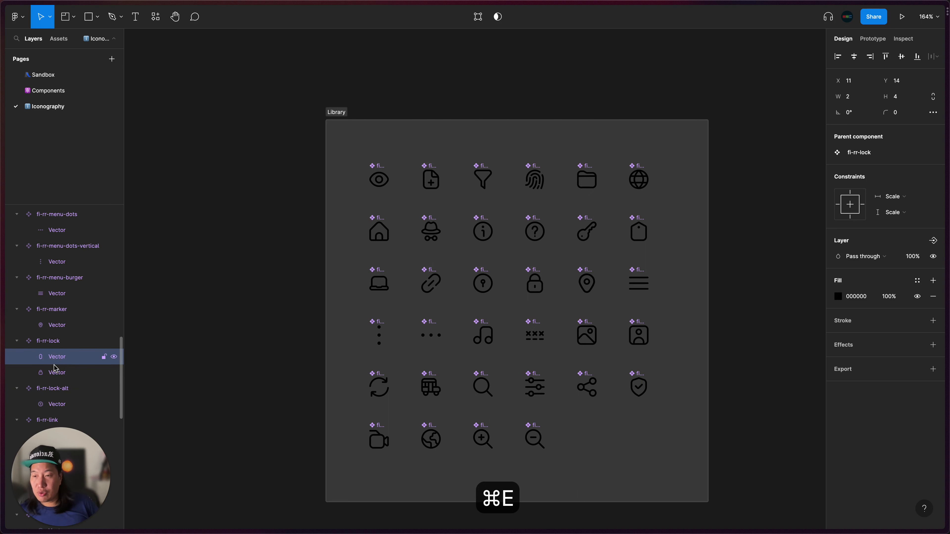
{"action": "left_click", "coordinate": [55, 368], "text": "shift"}
{"action": "key", "text": "super+e"}
{"action": "scroll", "coordinate": [55, 368], "scroll_direction": "down", "scroll_amount": 3}
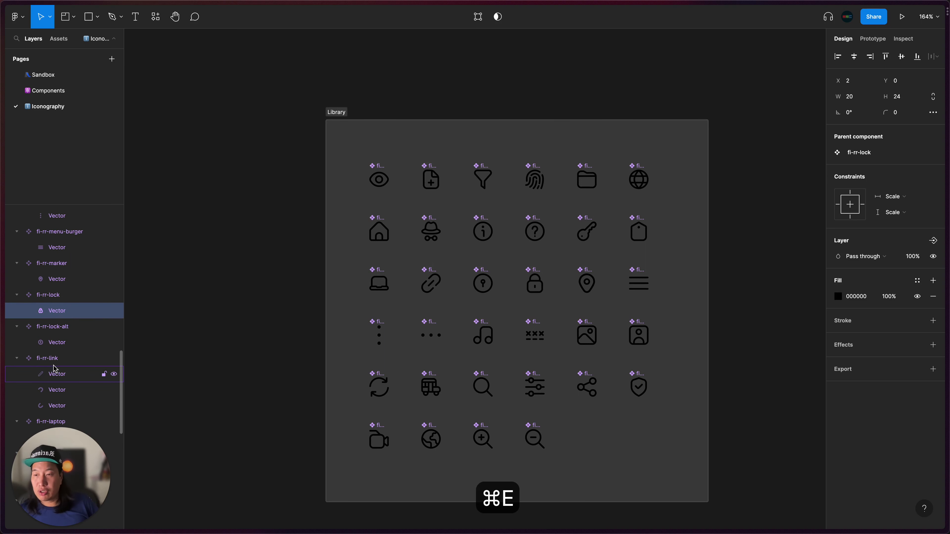
{"action": "left_click", "coordinate": [54, 371]}
{"action": "left_click", "coordinate": [54, 408], "text": "shift"}
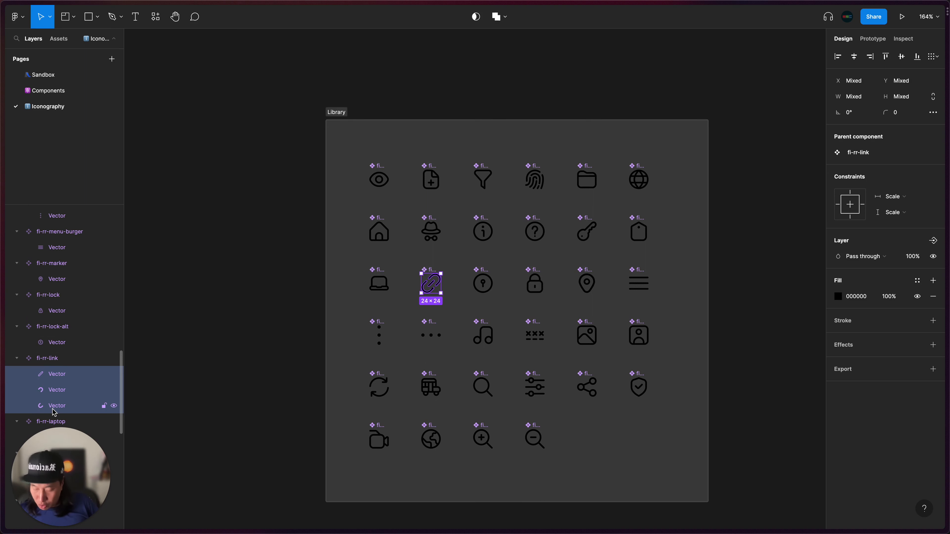
{"action": "key", "text": "super+e"}
Flatten the three vectors inside fi-rr-interrogation and the two vectors inside fi-rr-label into one vector per component
{"action": "scroll", "coordinate": [59, 376], "scroll_direction": "down", "scroll_amount": 5}
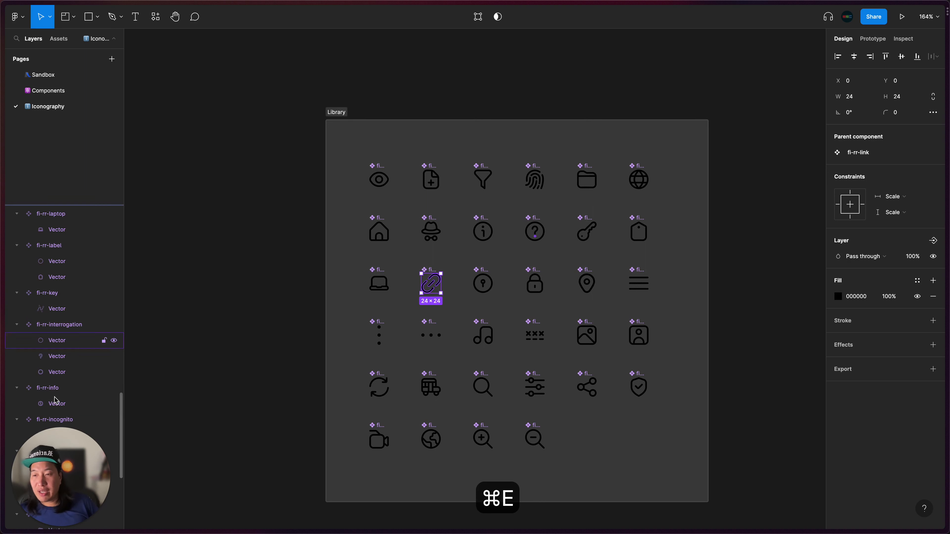
{"action": "left_click", "coordinate": [55, 341]}
{"action": "left_click", "coordinate": [55, 373], "text": "shift"}
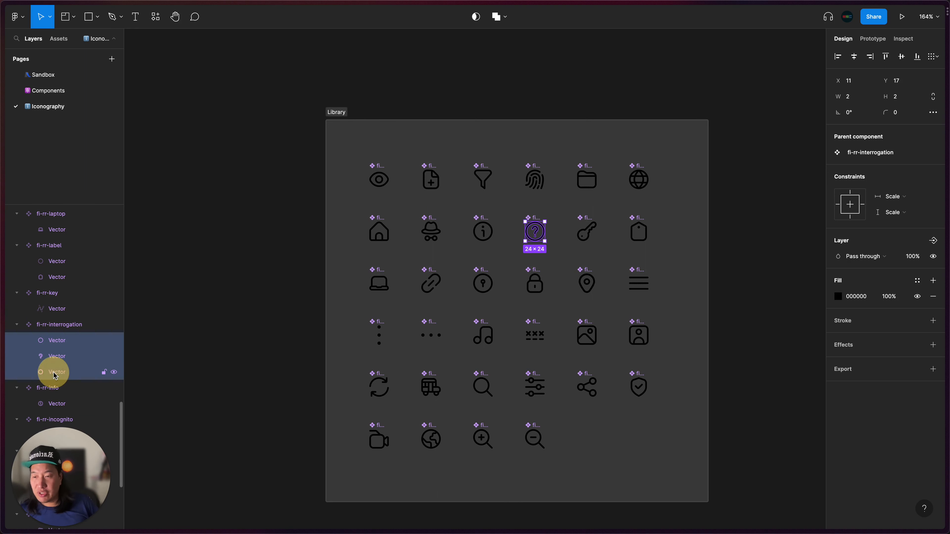
{"action": "key", "text": "super+e"}
{"action": "left_click", "coordinate": [57, 276]}
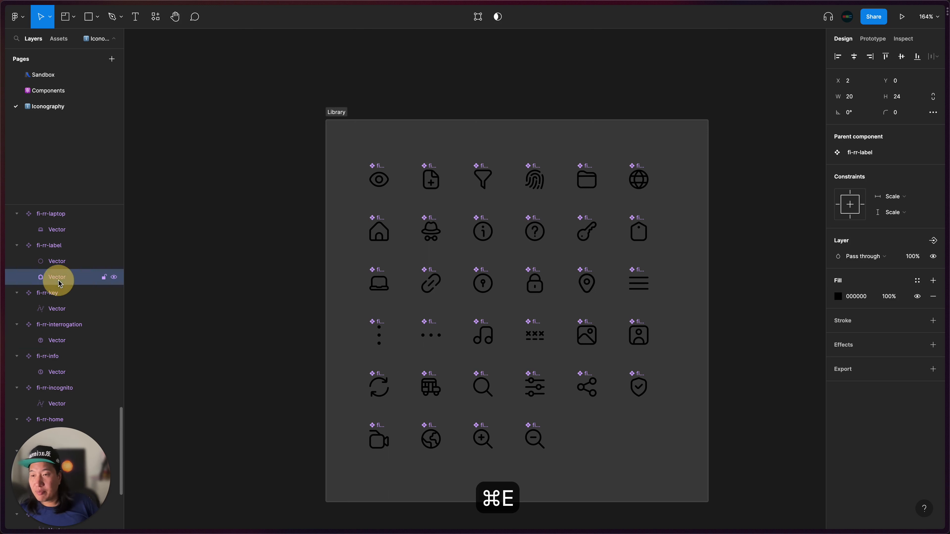
{"action": "left_click", "coordinate": [60, 262], "text": "shift"}
{"action": "double_click", "coordinate": [61, 263]}
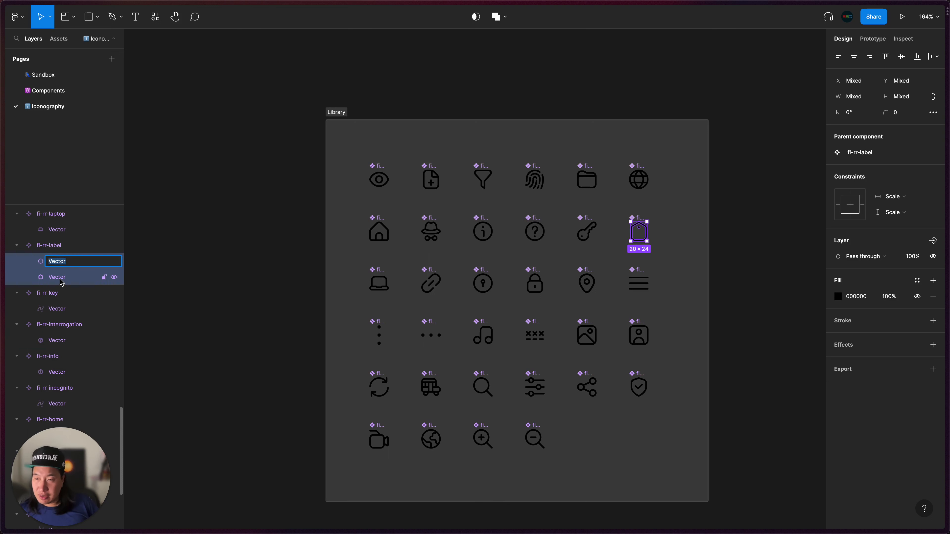
{"action": "key", "text": "super+e"}
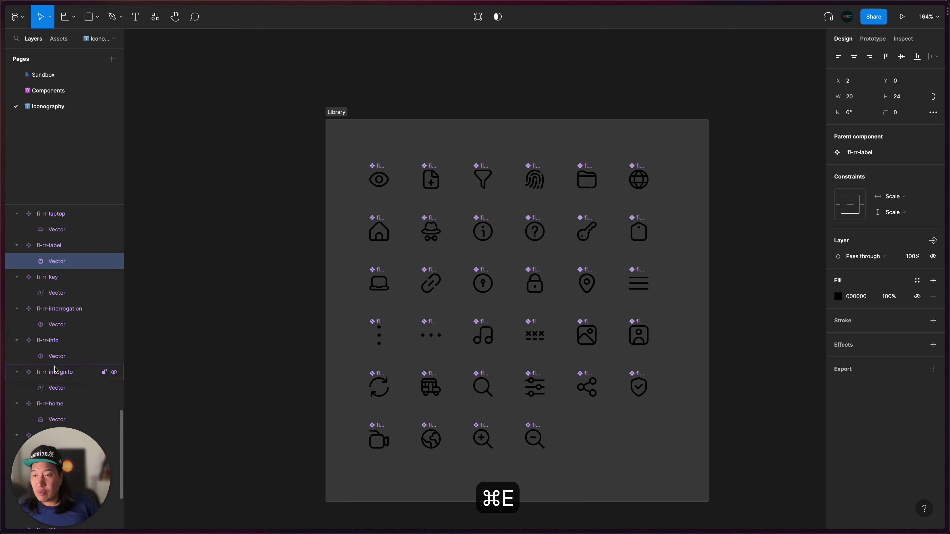
Flatten both vectors inside the fi-rr-eye component, the last one in the Library section's layer list
{"action": "scroll", "coordinate": [55, 370], "scroll_direction": "down", "scroll_amount": 5}
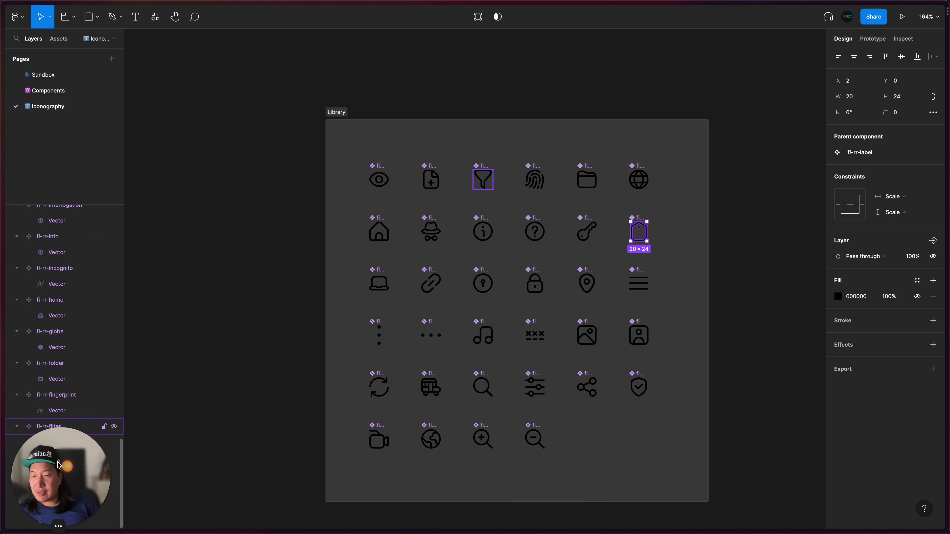
{"action": "left_click_drag", "start_coordinate": [58, 465], "coordinate": [223, 362]}
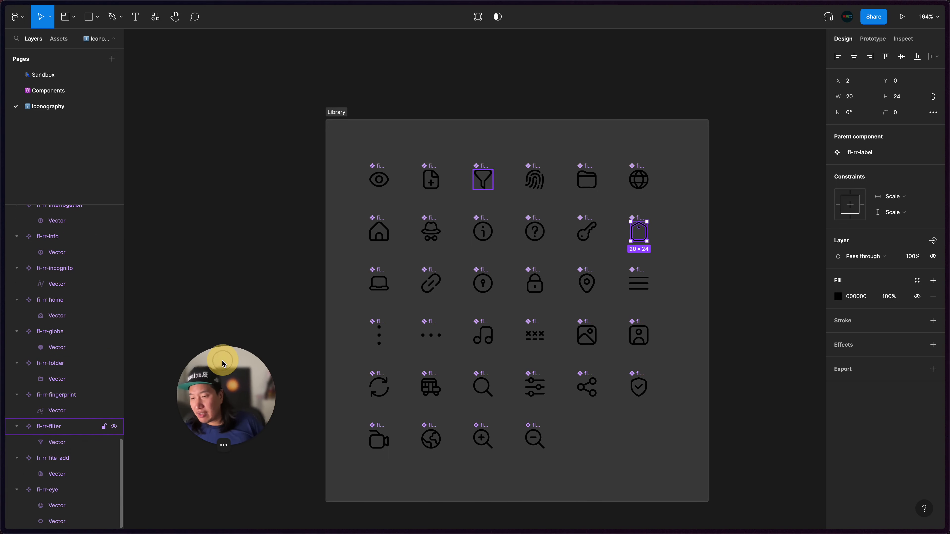
{"action": "left_click", "coordinate": [55, 521]}
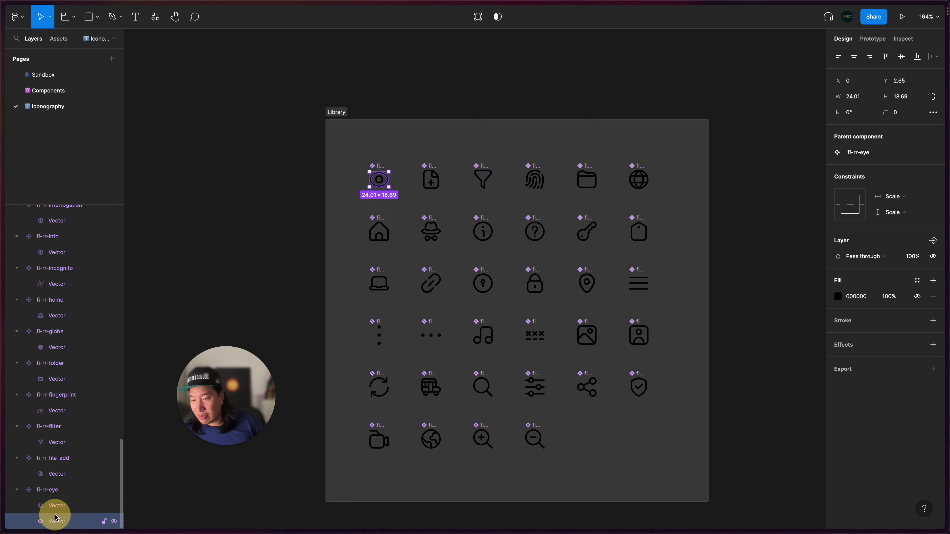
{"action": "left_click", "coordinate": [57, 506], "text": "shift"}
{"action": "key", "text": "super+e"}
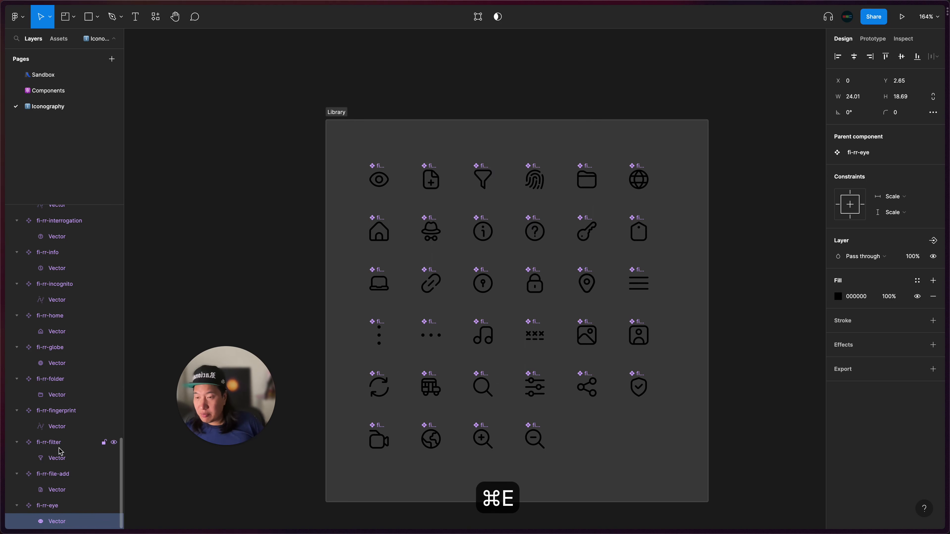
Flatten the three slider vectors inside the fi-rr-settings-sliders component into a single vector
{"action": "scroll", "coordinate": [60, 451], "scroll_direction": "up", "scroll_amount": 10}
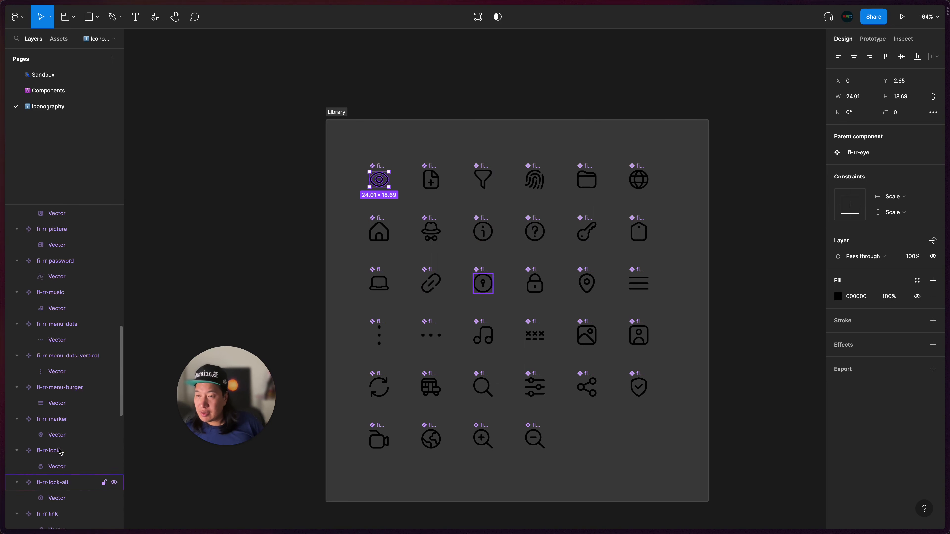
{"action": "scroll", "coordinate": [60, 451], "scroll_direction": "up", "scroll_amount": 6}
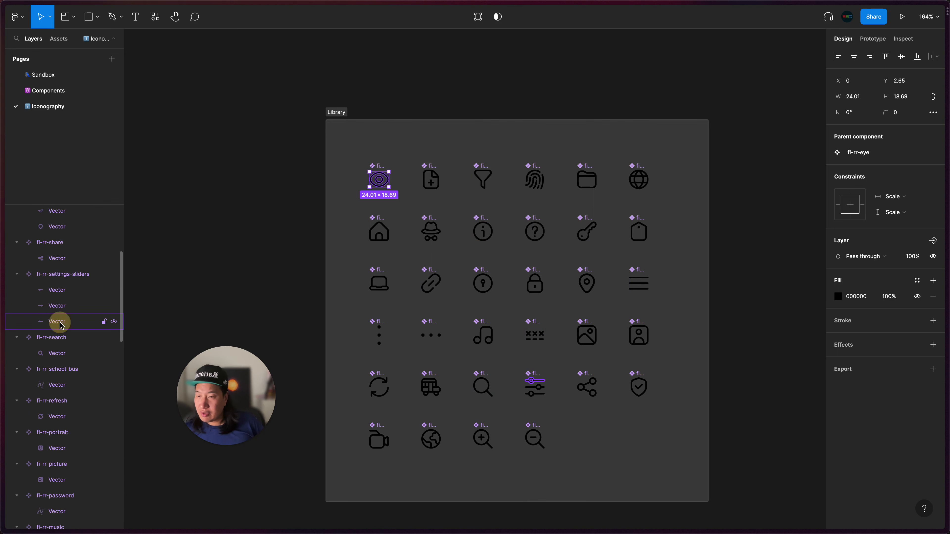
{"action": "left_click", "coordinate": [61, 325]}
{"action": "left_click", "coordinate": [61, 294], "text": "shift"}
{"action": "key", "text": "super+e"}
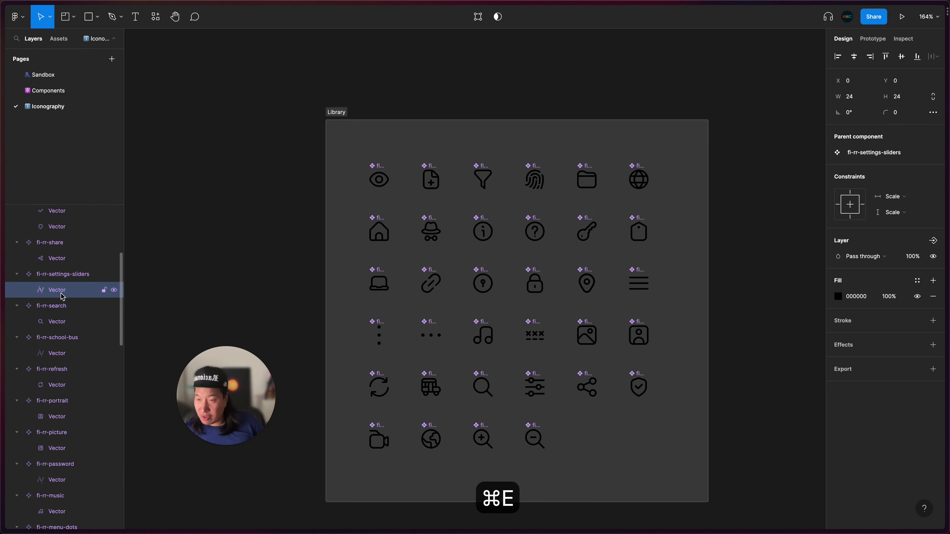
{"action": "scroll", "coordinate": [62, 298], "scroll_direction": "up", "scroll_amount": 3}
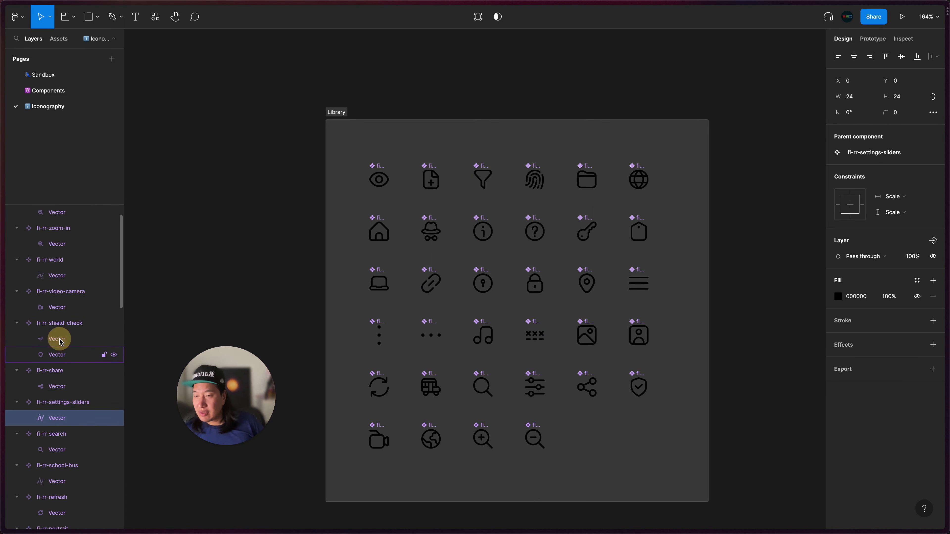
{"action": "left_click", "coordinate": [61, 341], "text": "shift"}
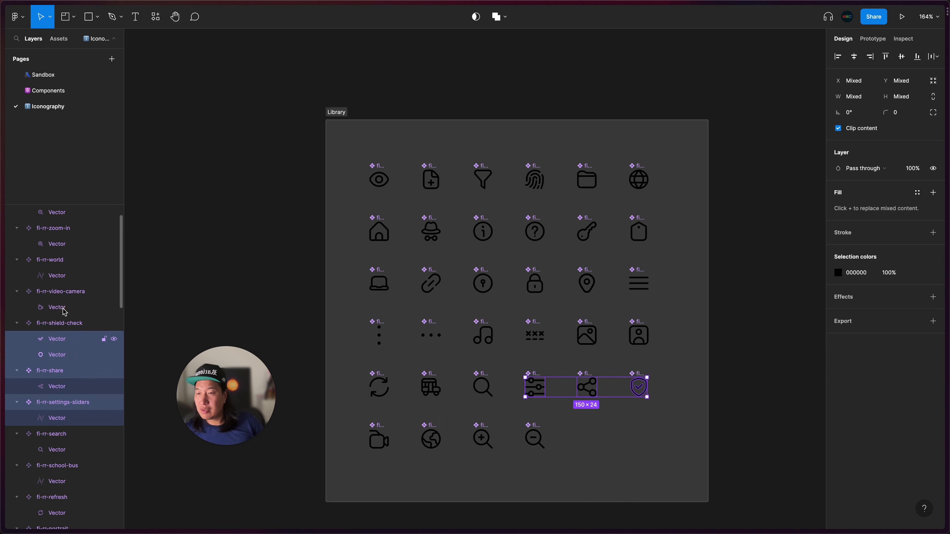
{"action": "left_click", "coordinate": [62, 308]}
{"action": "left_click", "coordinate": [65, 347]}
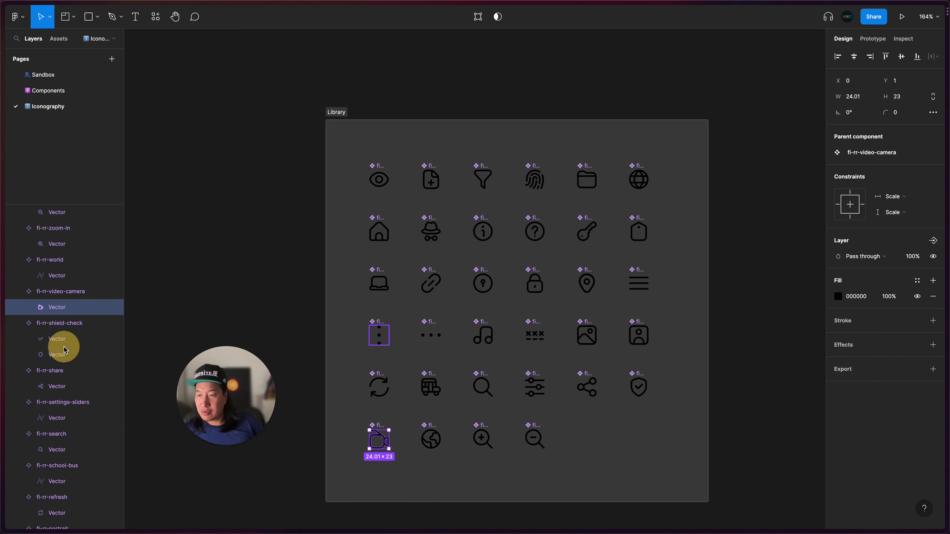
{"action": "key", "text": "Escape"}
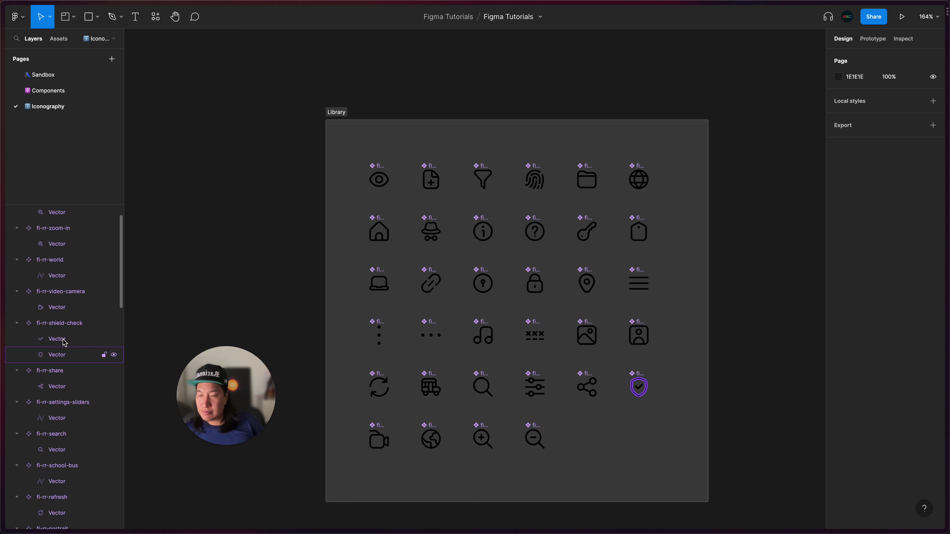
Flatten the checkmark and shield vectors inside the fi-rr-shield-check component into a single vector
{"action": "left_click", "coordinate": [64, 340]}
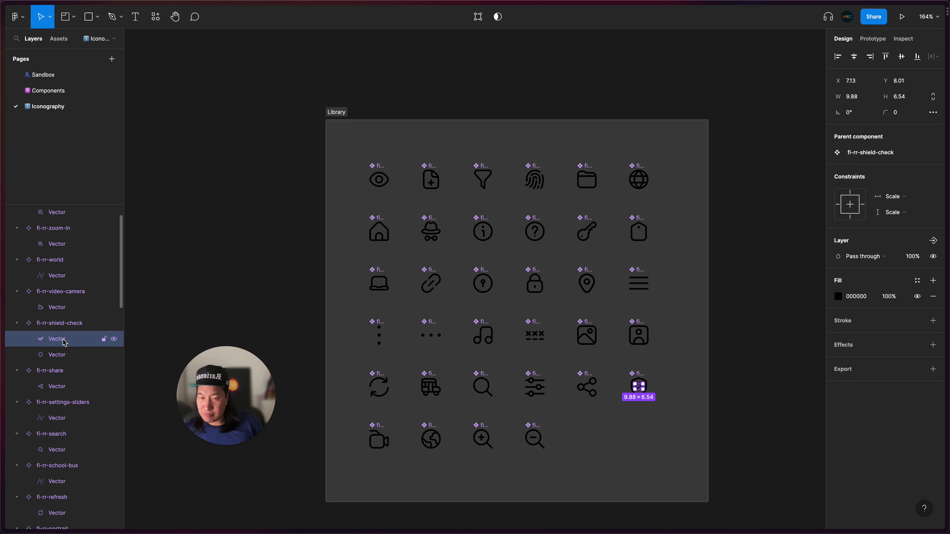
{"action": "left_click", "coordinate": [62, 356], "text": "shift"}
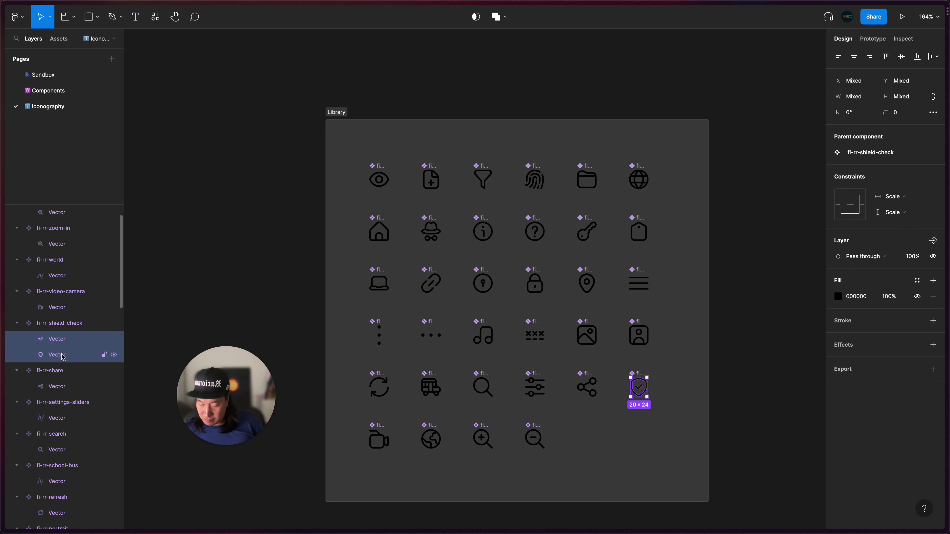
{"action": "key", "text": "super+e"}
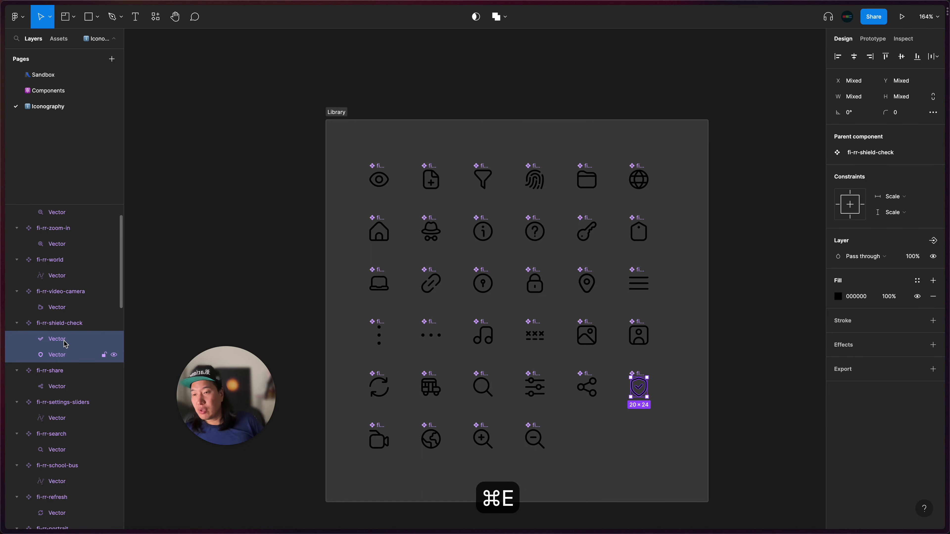
Review the Library section's layer list for one vector per component, checking fi-rr-zoom-in, fi-rr-video-camera and fi-rr-shield-check
{"action": "scroll", "coordinate": [65, 338], "scroll_direction": "up", "scroll_amount": 1}
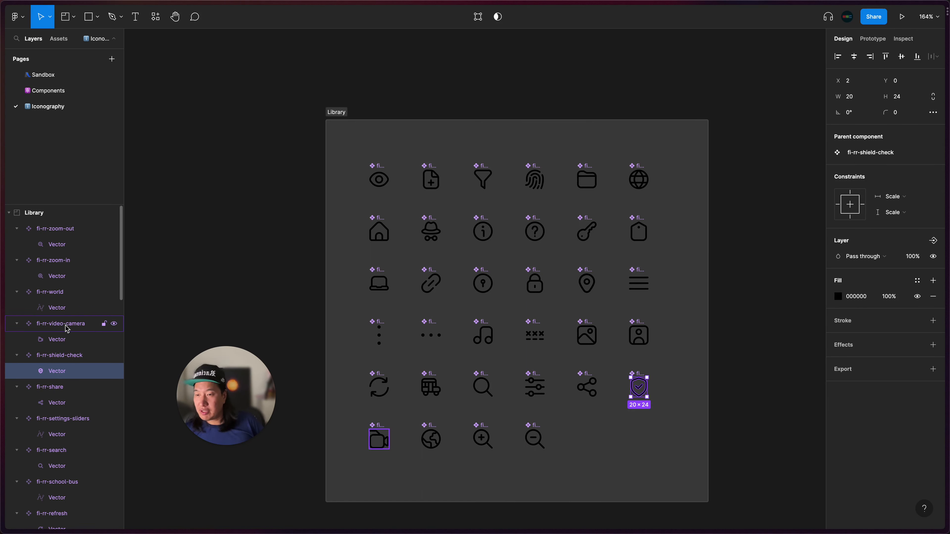
{"action": "scroll", "coordinate": [67, 329], "scroll_direction": "down", "scroll_amount": 10}
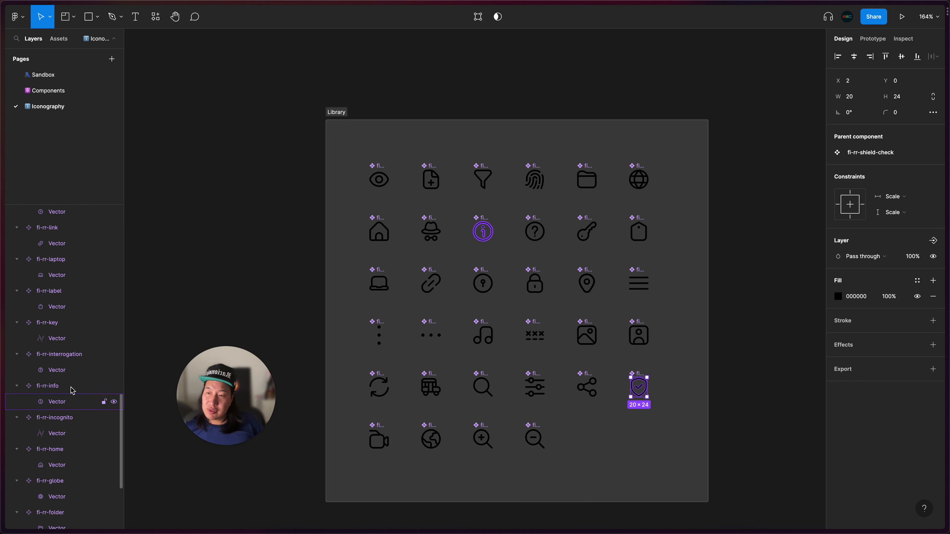
{"action": "scroll", "coordinate": [71, 412], "scroll_direction": "down", "scroll_amount": 4}
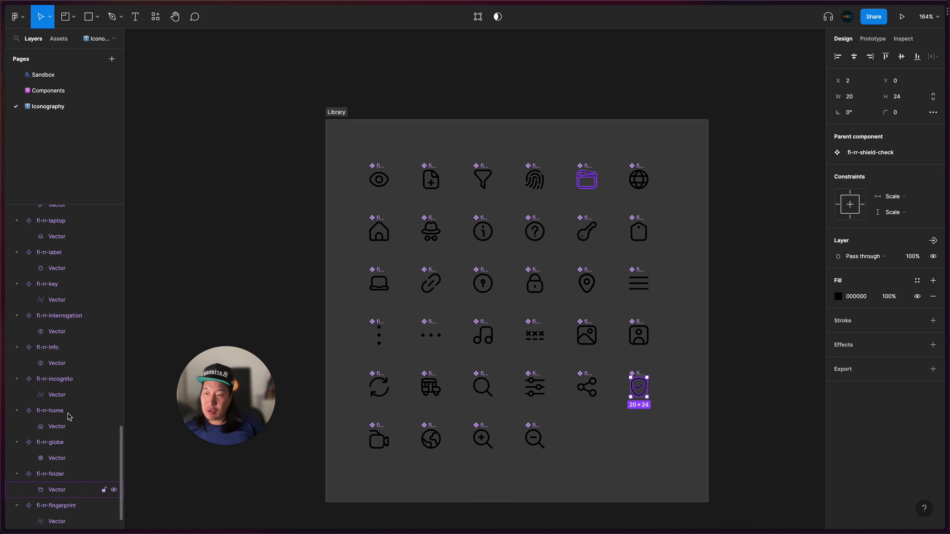
{"action": "scroll", "coordinate": [69, 412], "scroll_direction": "up", "scroll_amount": 15}
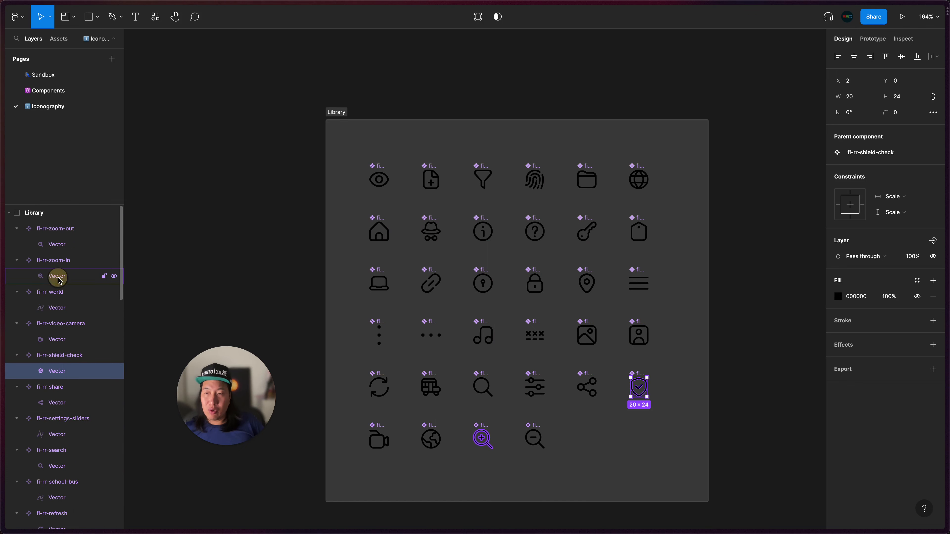
{"action": "left_click", "coordinate": [52, 277]}
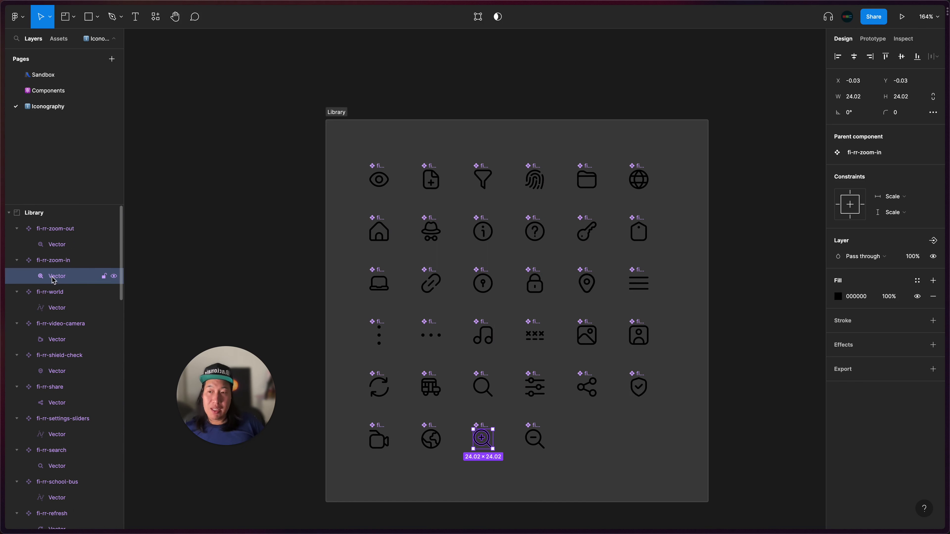
{"action": "left_click_drag", "start_coordinate": [234, 396], "coordinate": [66, 464]}
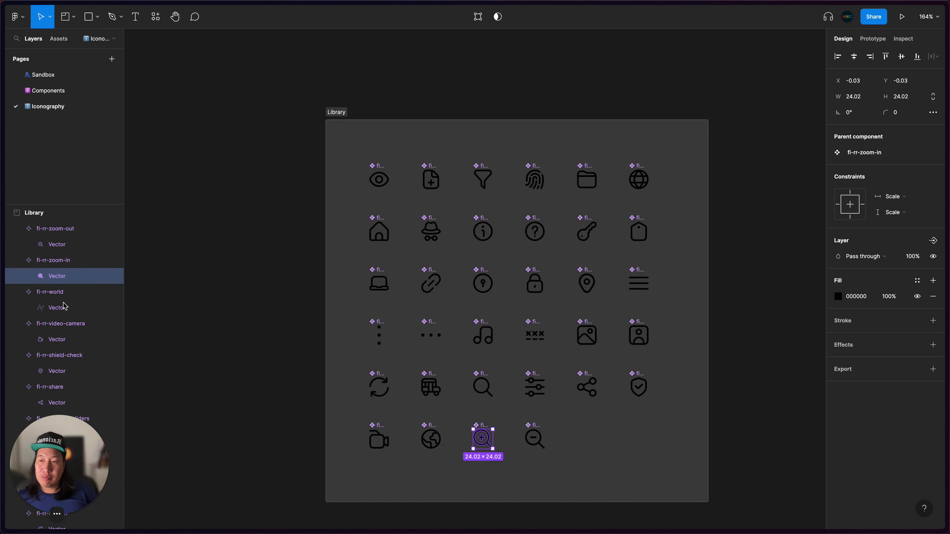
{"action": "scroll", "coordinate": [66, 322], "scroll_direction": "down", "scroll_amount": 2}
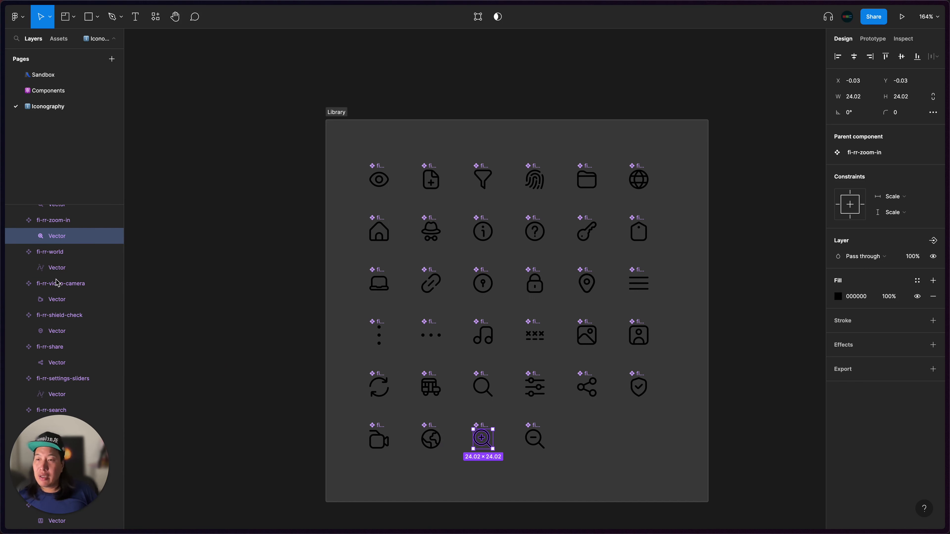
{"action": "left_click", "coordinate": [57, 301]}
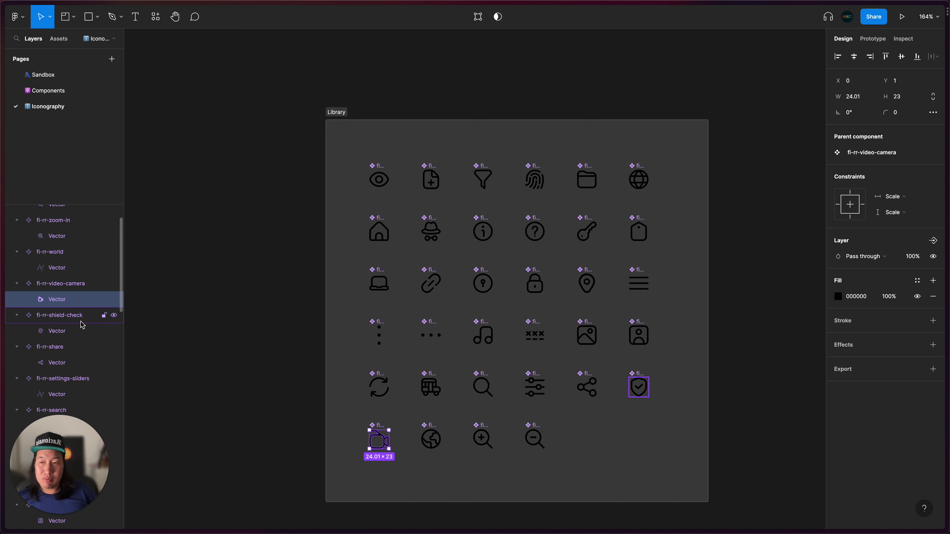
{"action": "left_click", "coordinate": [59, 335]}
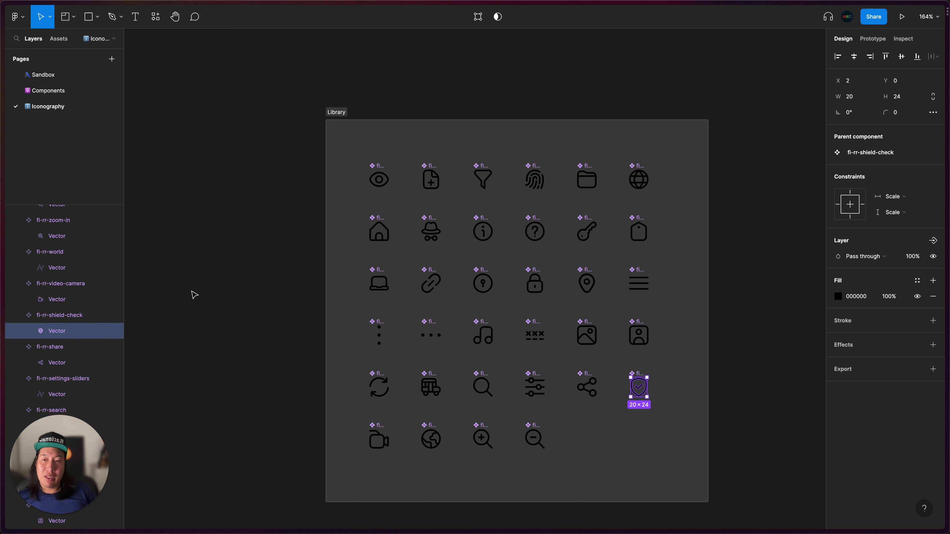
{"action": "left_click", "coordinate": [298, 333]}
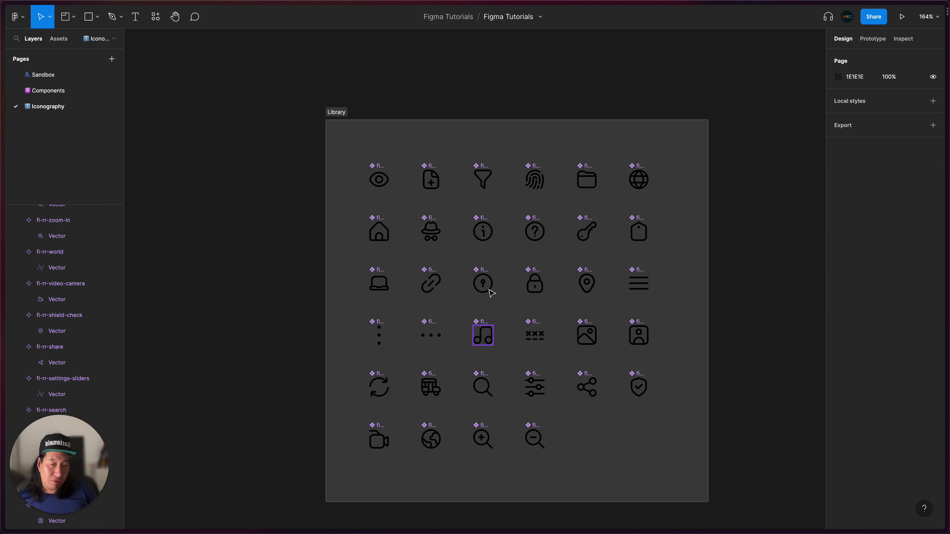
Inspect the fi-rr-eye component and the vector inside it, plus the vector inside fi-rr-file-add
{"action": "left_click", "coordinate": [381, 168]}
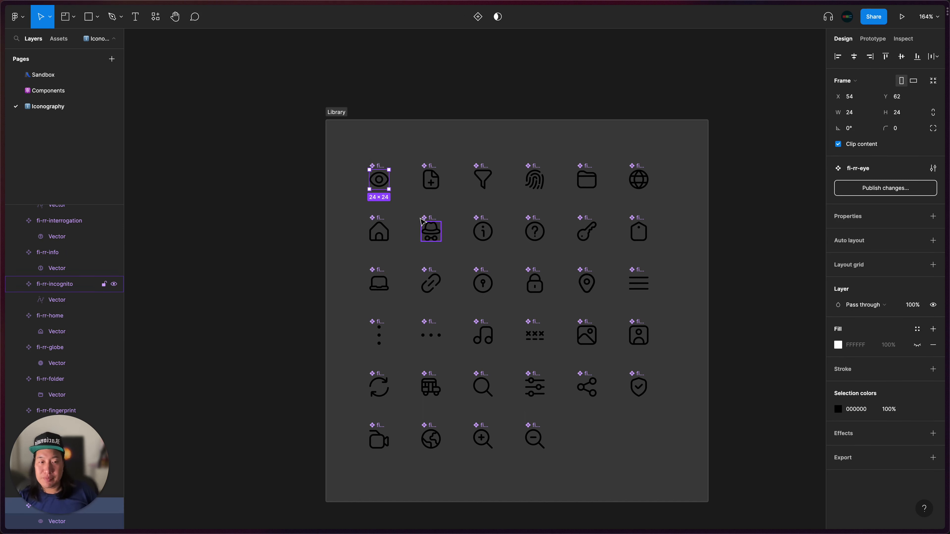
{"action": "key", "text": "Return"}
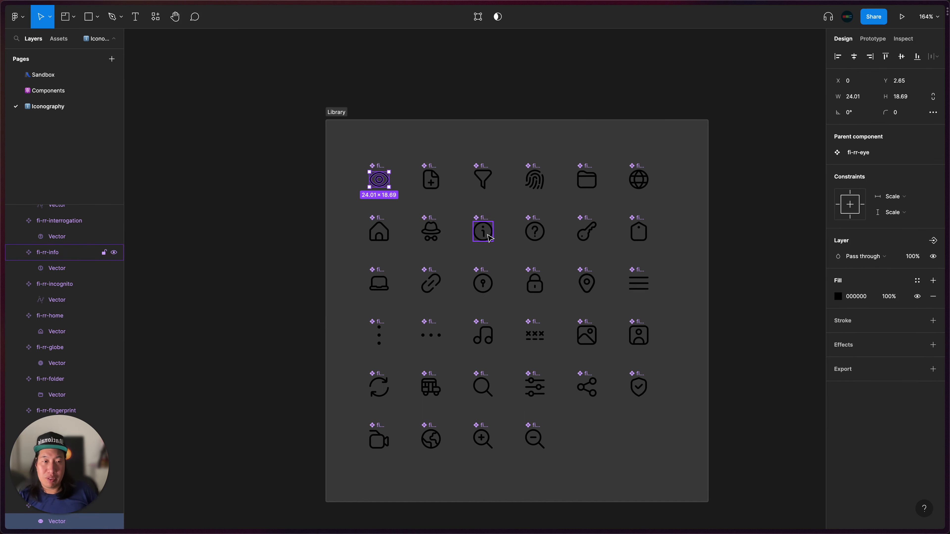
{"action": "left_click", "coordinate": [307, 217]}
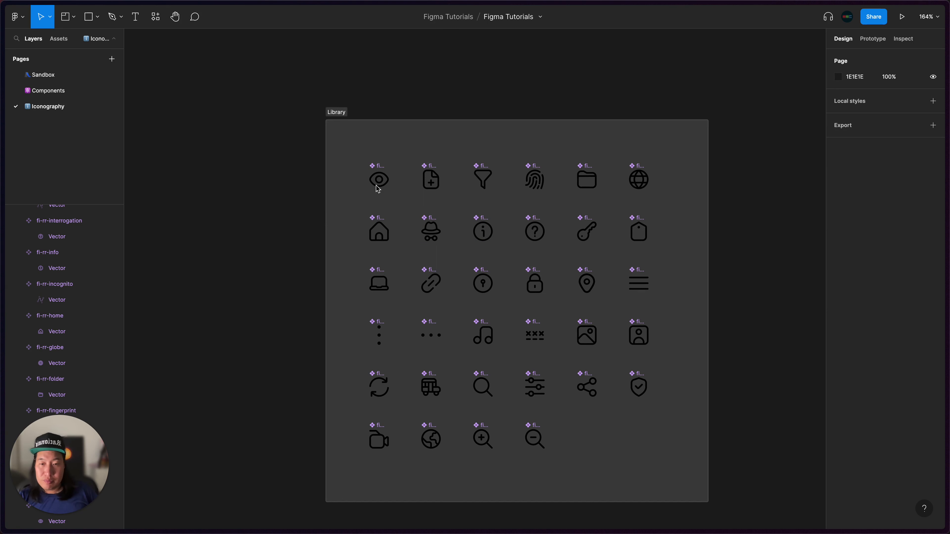
{"action": "left_click", "coordinate": [381, 178]}
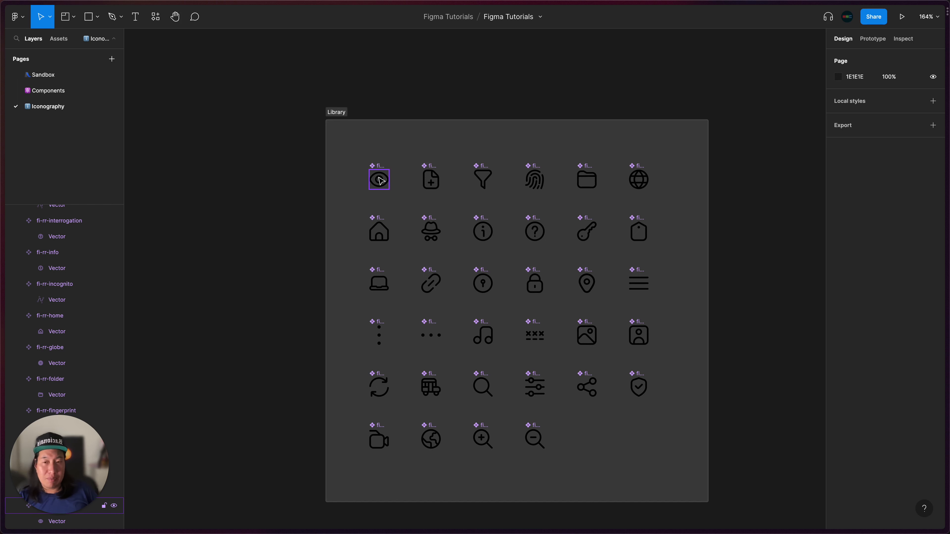
{"action": "left_click", "coordinate": [434, 180]}
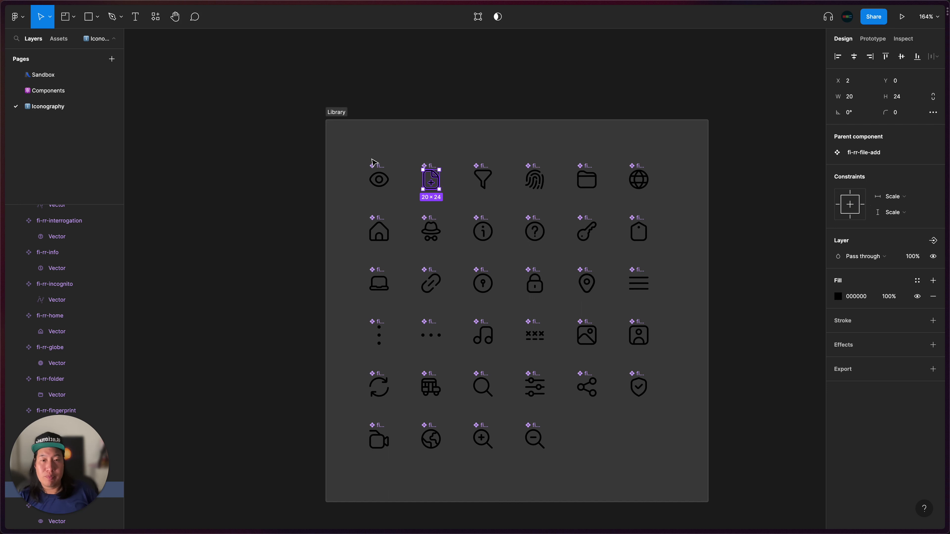
Select all icon components in the Library section, go down to their vectors and check the vectors' constraints
{"action": "left_click_drag", "start_coordinate": [290, 148], "coordinate": [685, 464]}
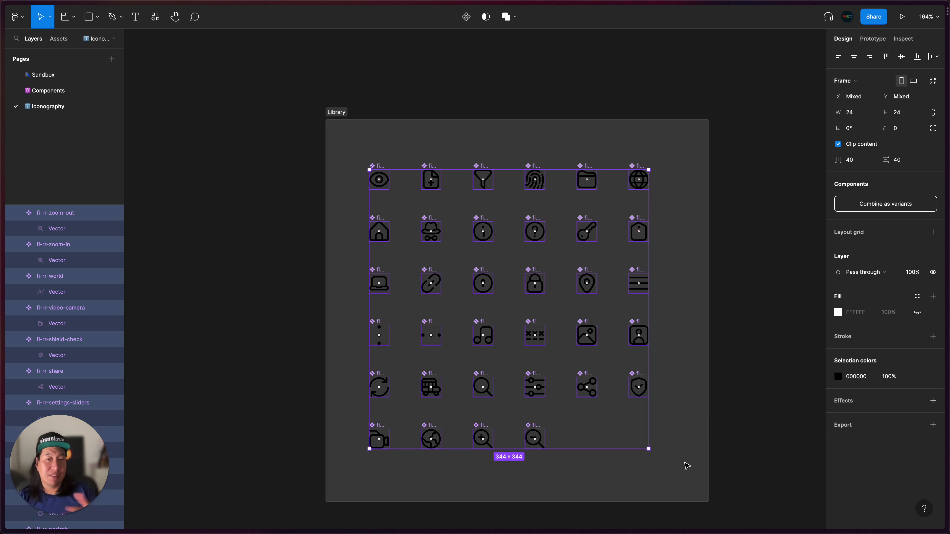
{"action": "key", "text": "Return"}
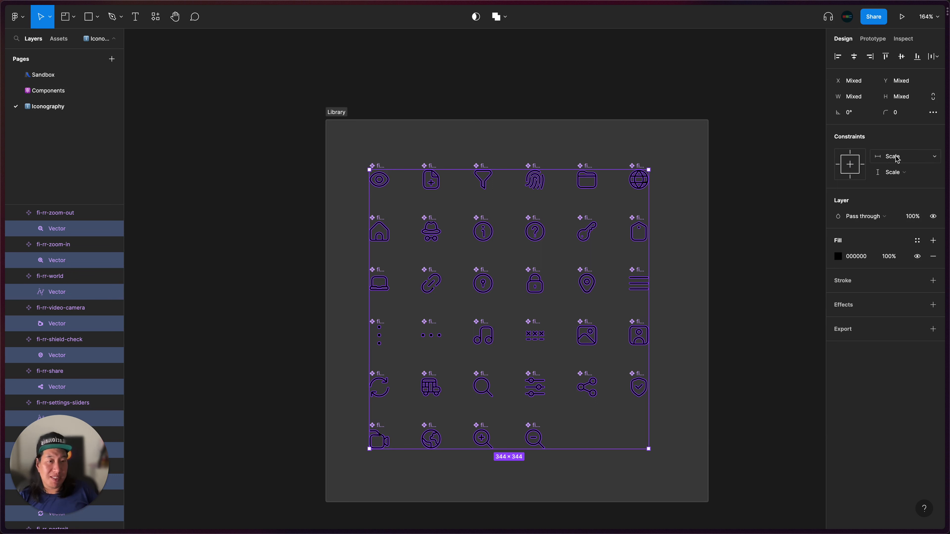
{"action": "left_click", "coordinate": [744, 248]}
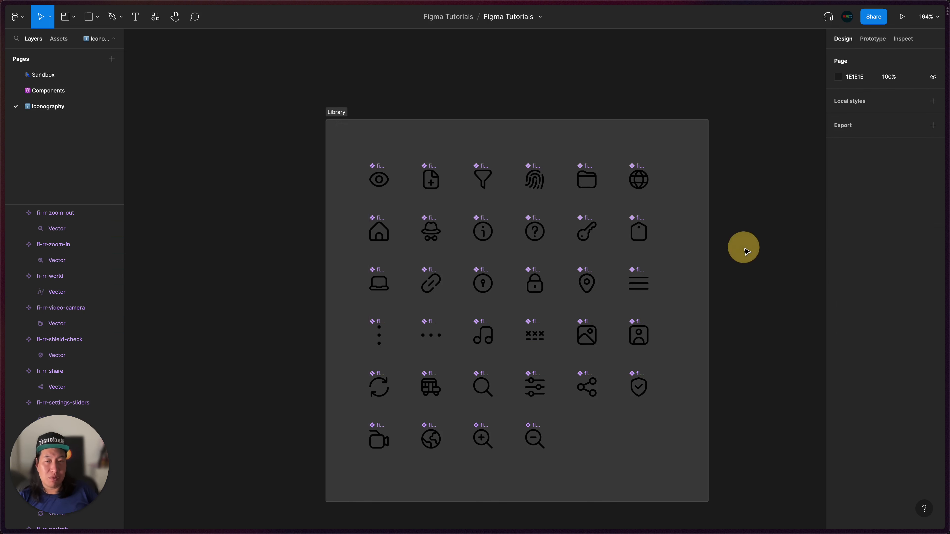
On the Sandbox page, enlarge the fi-rr-home instance to about 37 × 52 and the fi-rr-music instance to about 46 × 41
{"action": "scroll", "coordinate": [746, 251], "scroll_direction": "up", "scroll_amount": 3}
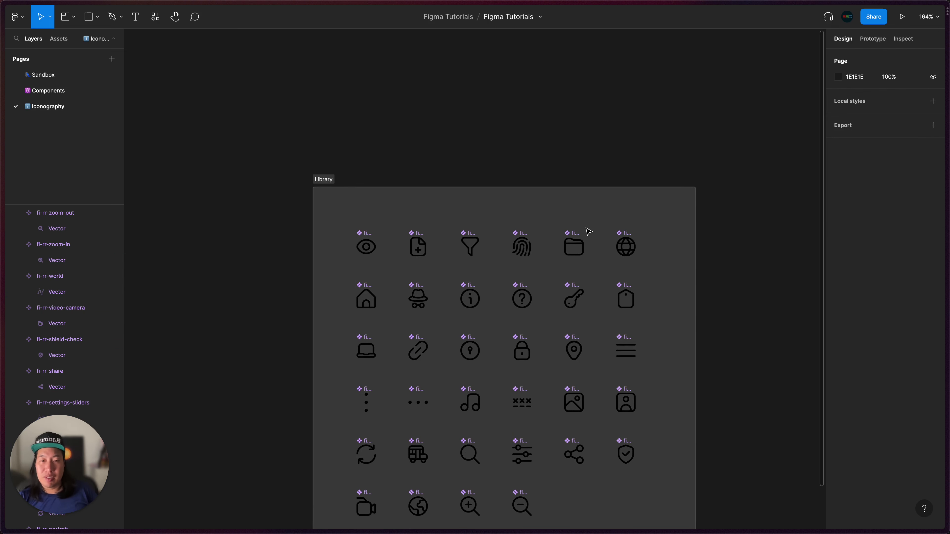
{"action": "scroll", "coordinate": [586, 230], "scroll_direction": "down", "scroll_amount": 3}
{"action": "left_click", "coordinate": [69, 74]}
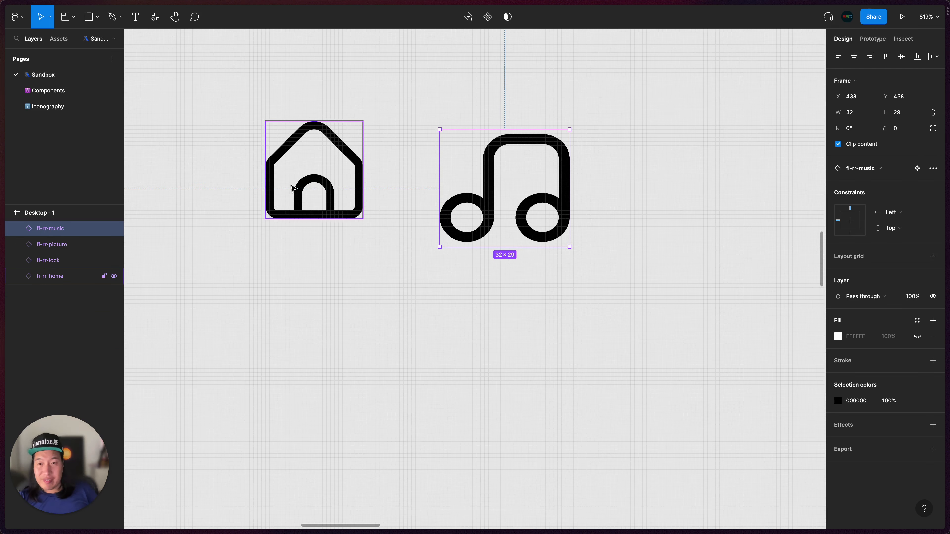
{"action": "left_click", "coordinate": [329, 199]}
{"action": "left_click_drag", "start_coordinate": [362, 220], "coordinate": [415, 332]}
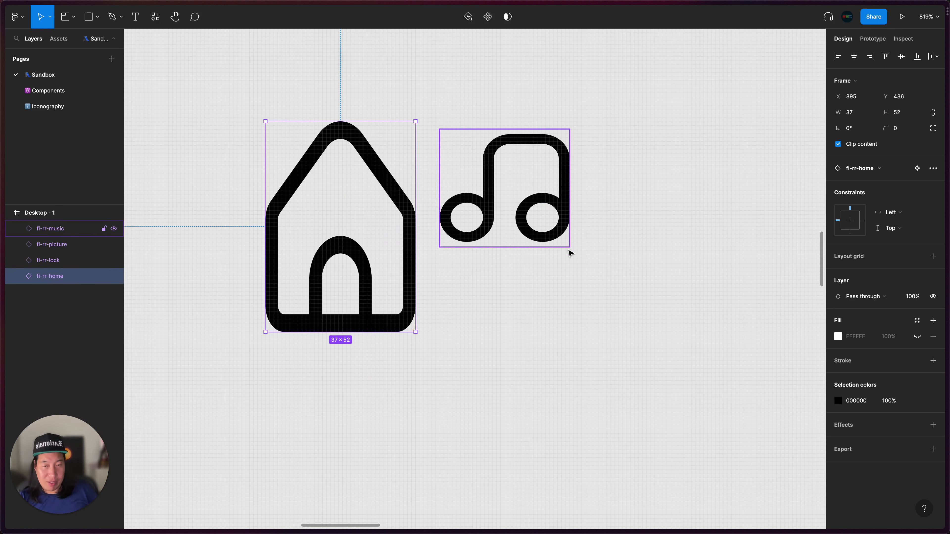
{"action": "left_click", "coordinate": [568, 245]}
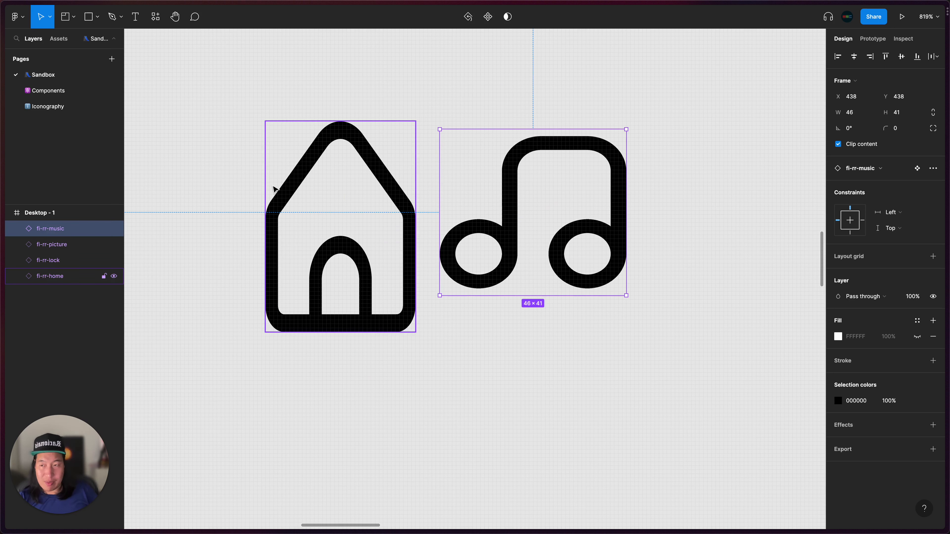
{"action": "left_click", "coordinate": [287, 187]}
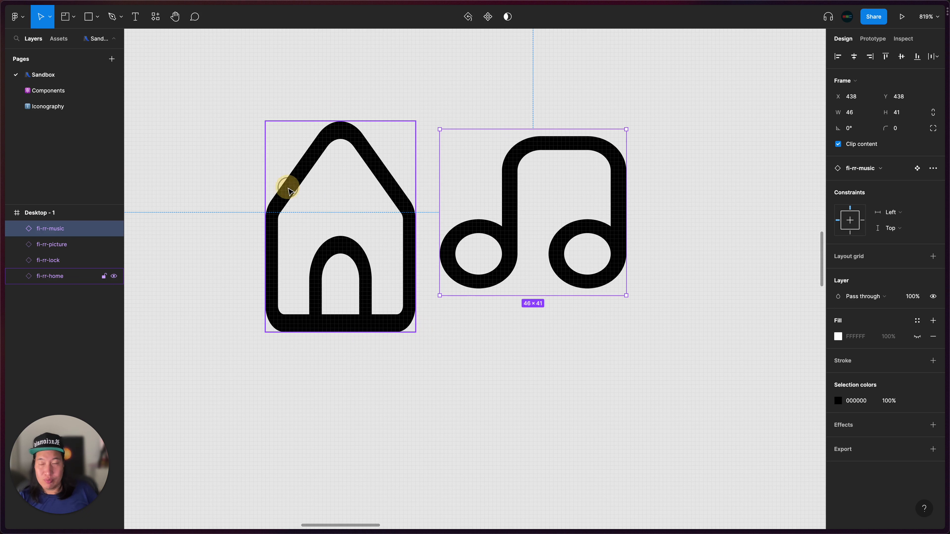
Return to the Iconography page and place a fi-rr-home instance from the Iconography / Library assets on the canvas above the Library section
{"action": "left_click", "coordinate": [57, 106]}
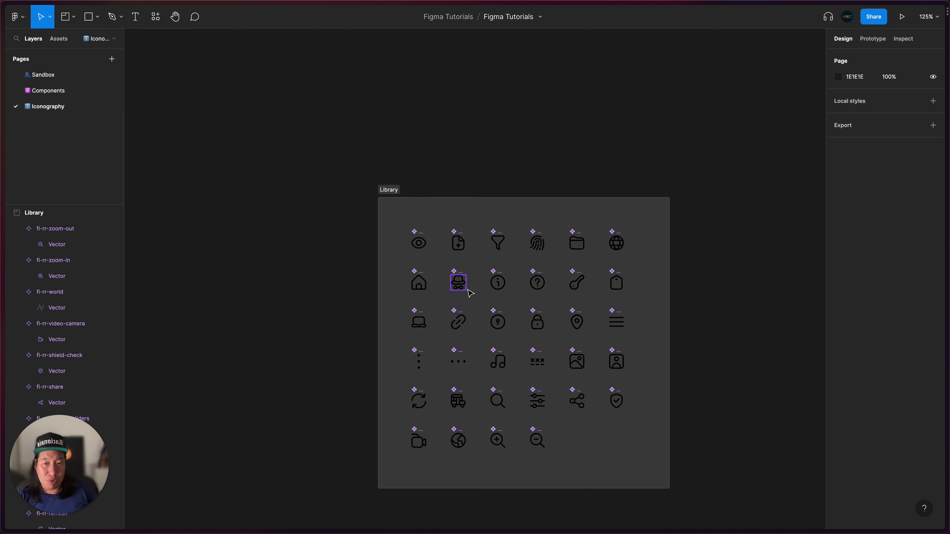
{"action": "scroll", "coordinate": [430, 192], "scroll_direction": "up", "scroll_amount": 3}
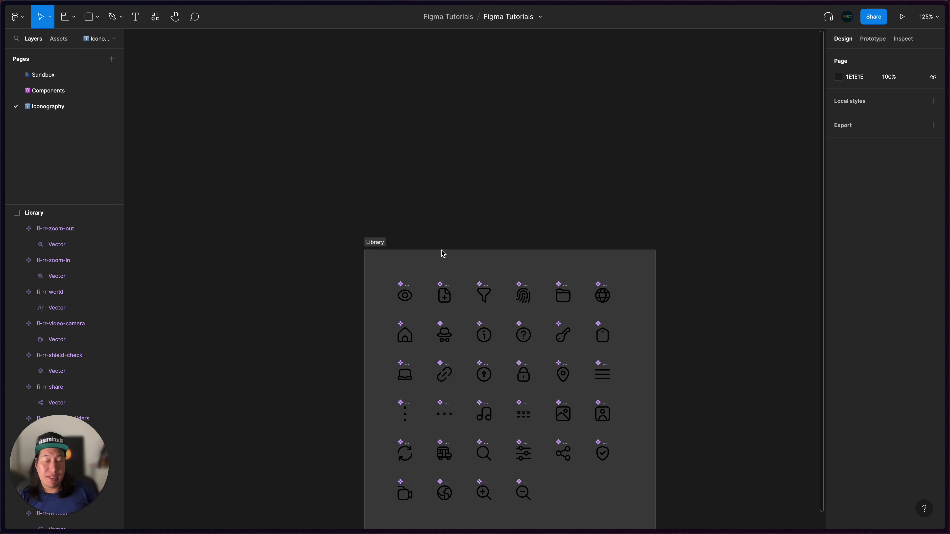
{"action": "left_click", "coordinate": [409, 261]}
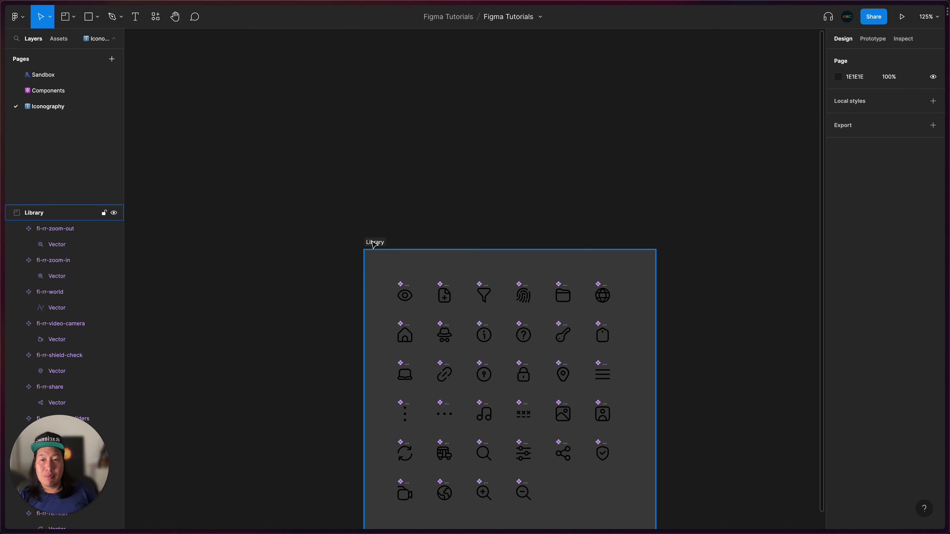
{"action": "left_click", "coordinate": [329, 230]}
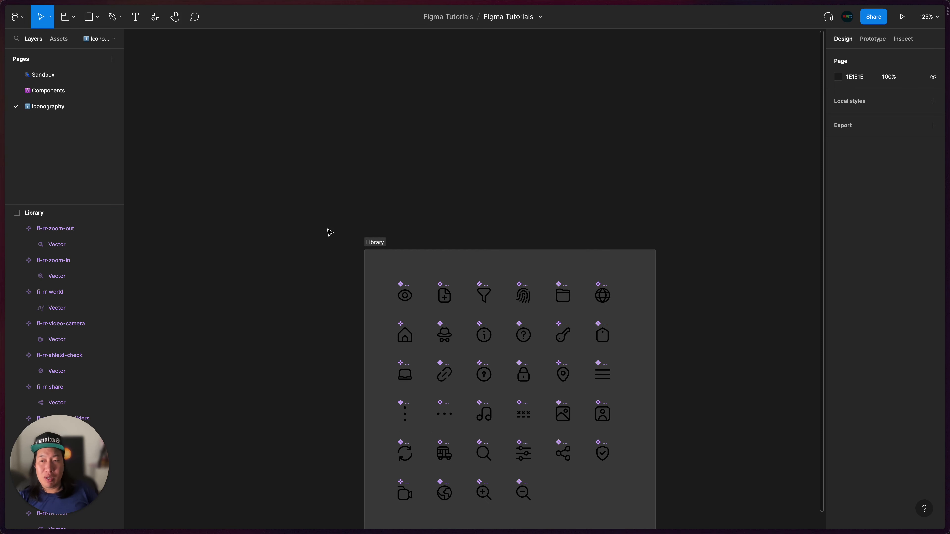
{"action": "left_click", "coordinate": [64, 43]}
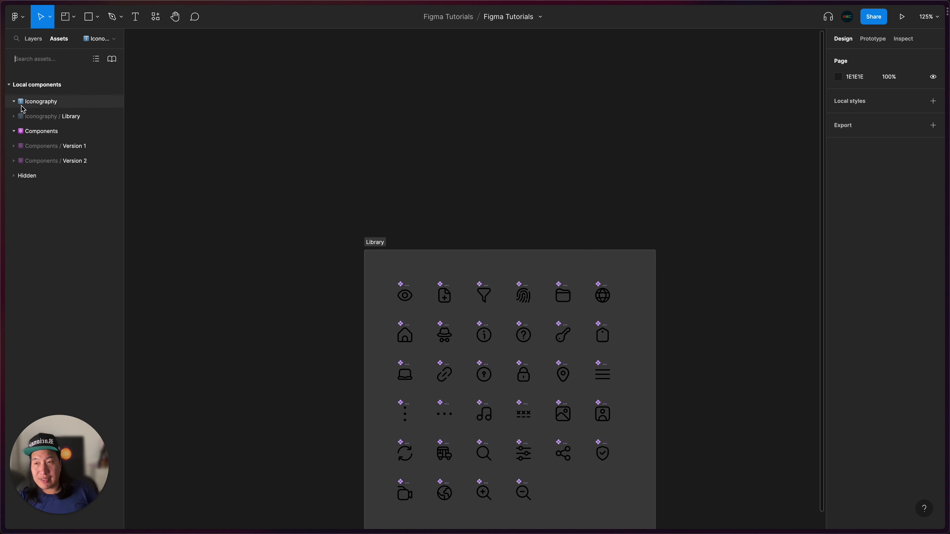
{"action": "left_click", "coordinate": [15, 117]}
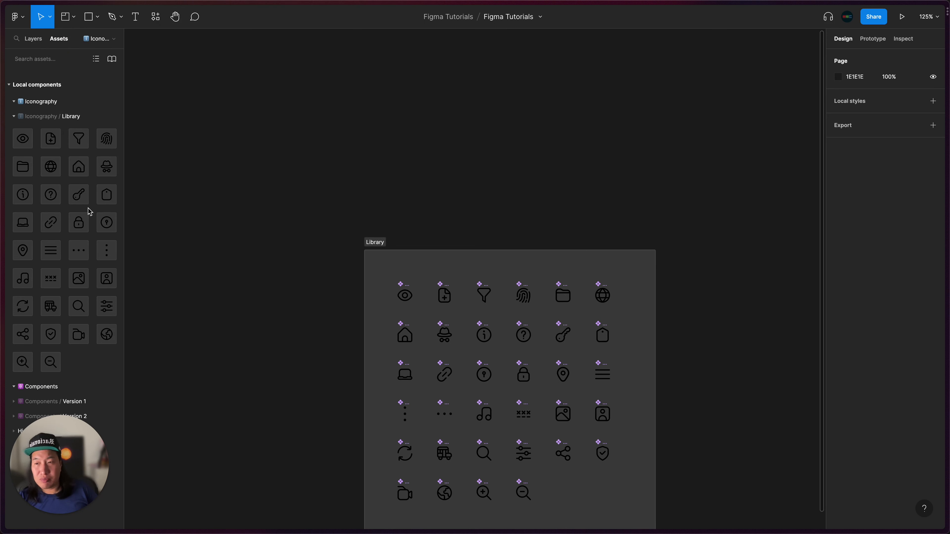
{"action": "left_click_drag", "start_coordinate": [78, 167], "coordinate": [482, 155]}
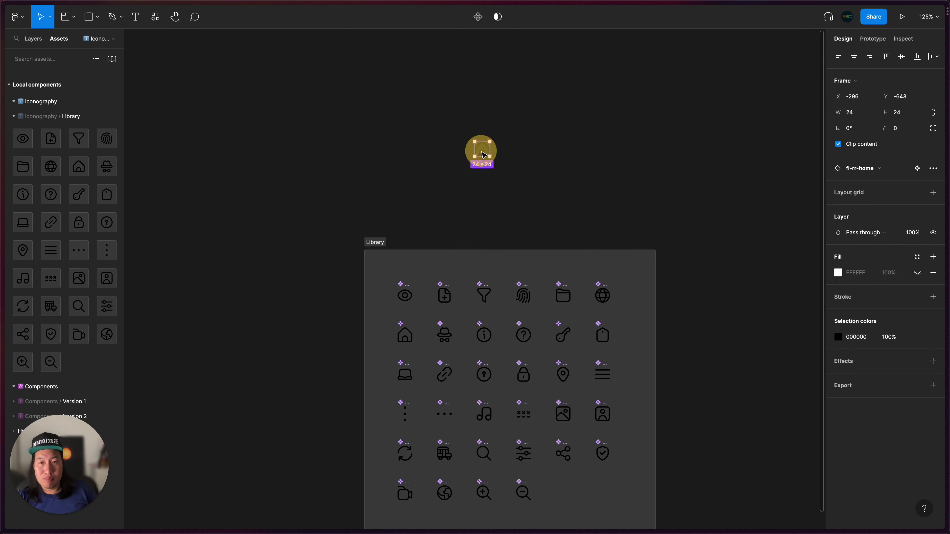
{"action": "scroll", "coordinate": [471, 149], "scroll_direction": "up", "scroll_amount": 5, "text": "ctrl"}
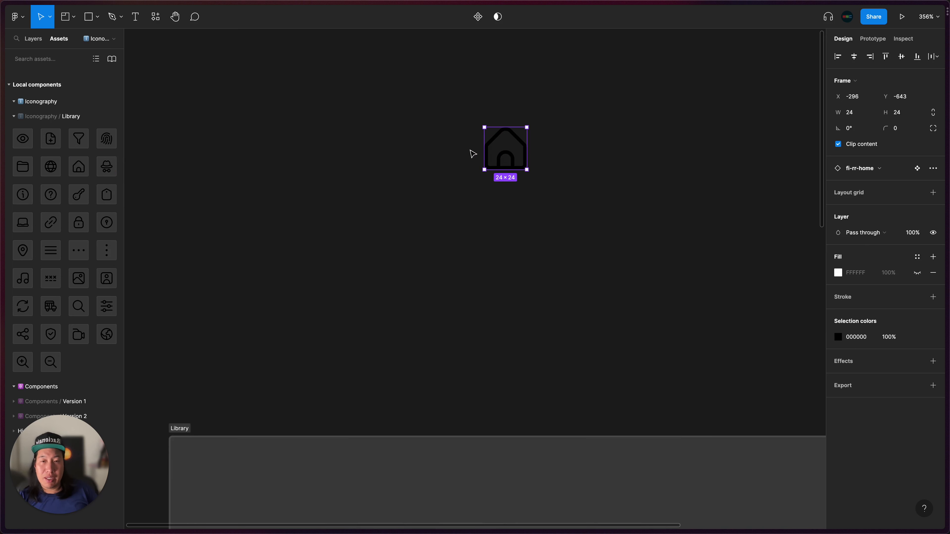
{"action": "left_click", "coordinate": [14, 116]}
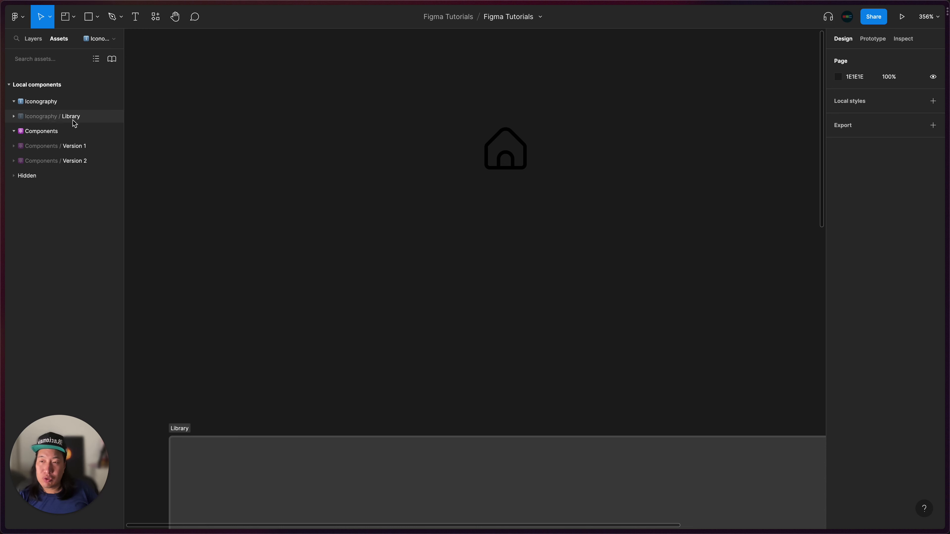
Show the page's layer list and select the fi-rr-home instance above the Library section
{"action": "left_click", "coordinate": [34, 39]}
{"action": "left_click", "coordinate": [496, 165]}
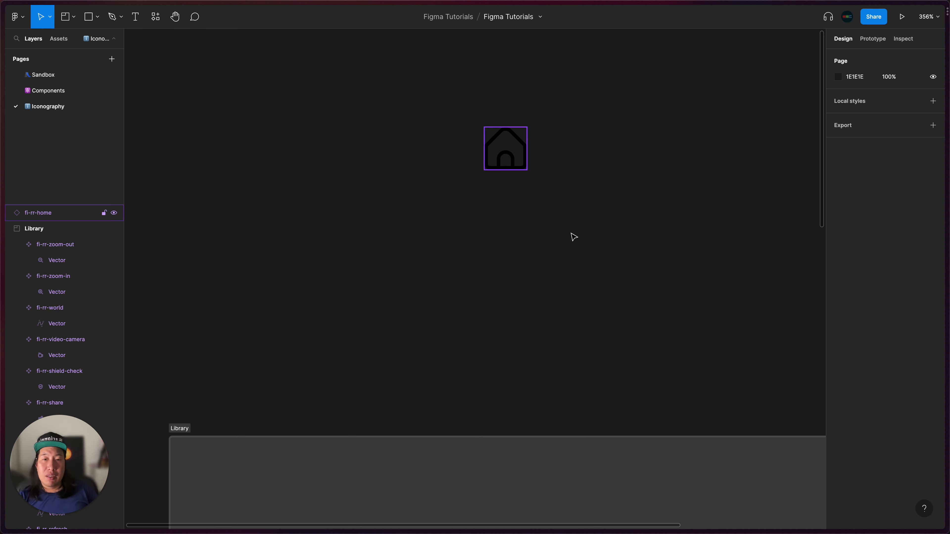
{"action": "left_click", "coordinate": [506, 129]}
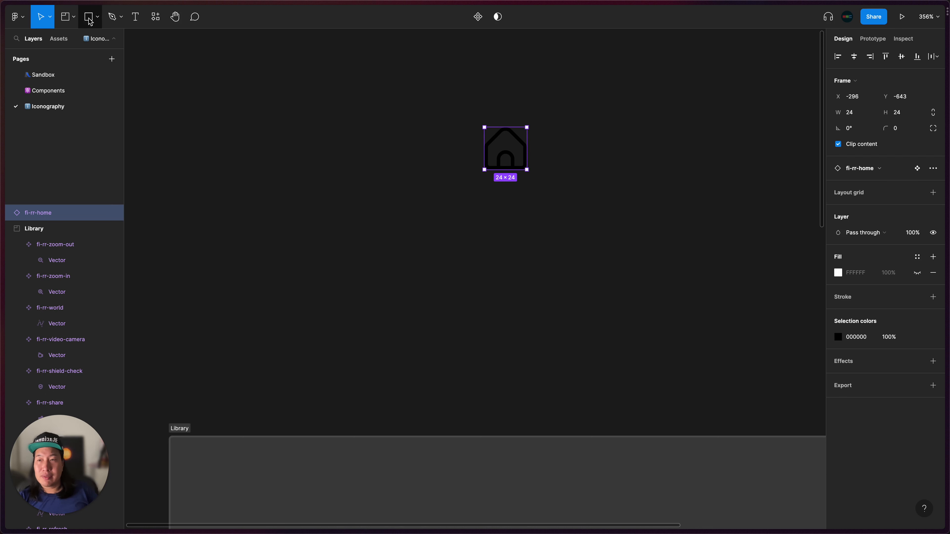
{"action": "left_click", "coordinate": [74, 24]}
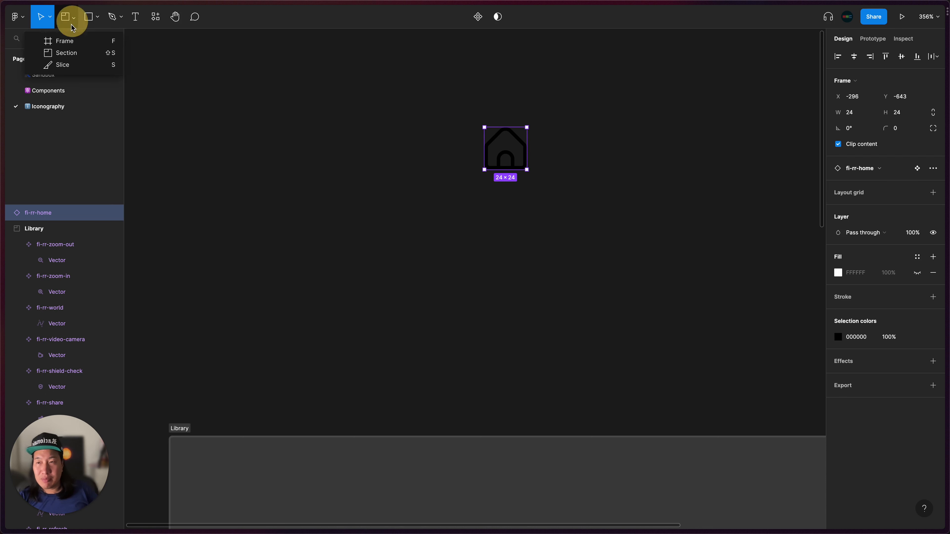
{"action": "left_click", "coordinate": [61, 39]}
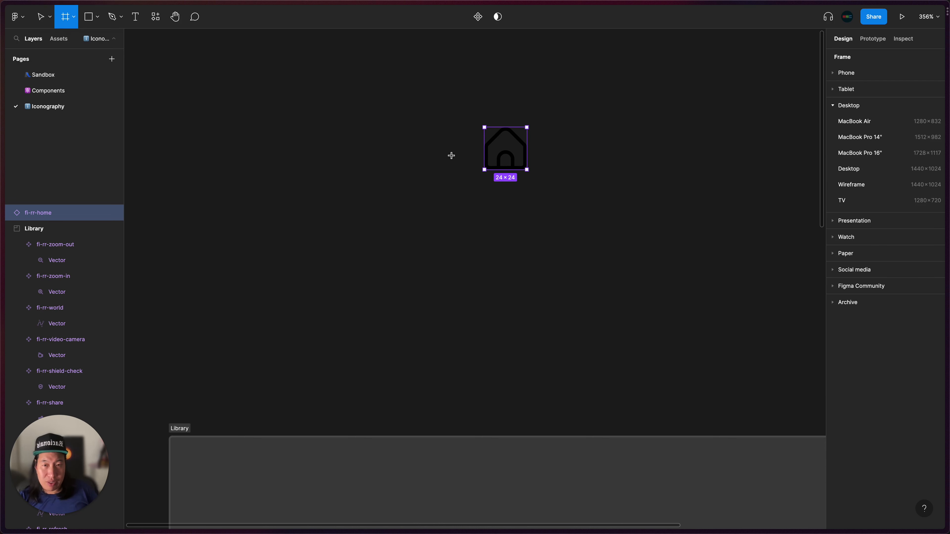
{"action": "left_click", "coordinate": [38, 17]}
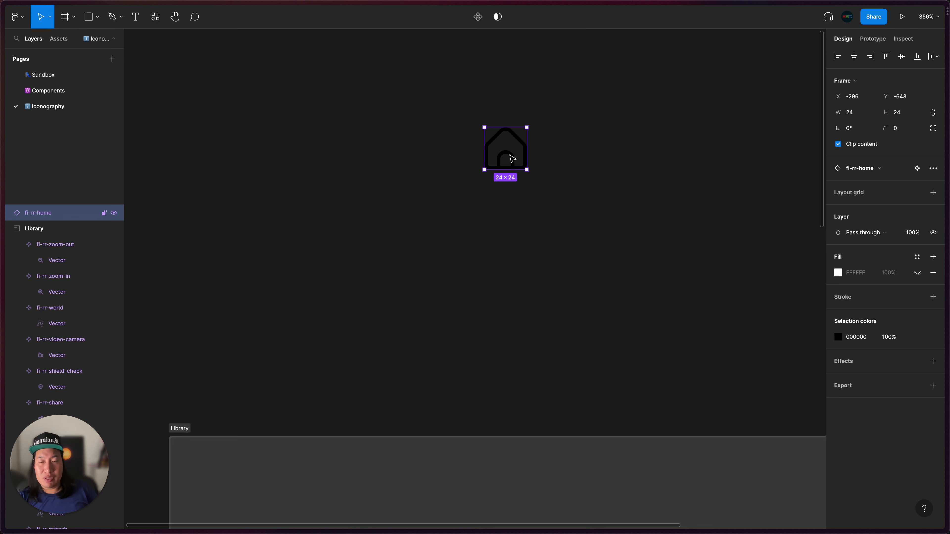
Wrap the fi-rr-home instance in a frame using Frame selection, then move the frame slightly down and select it
{"action": "right_click", "coordinate": [511, 157]}
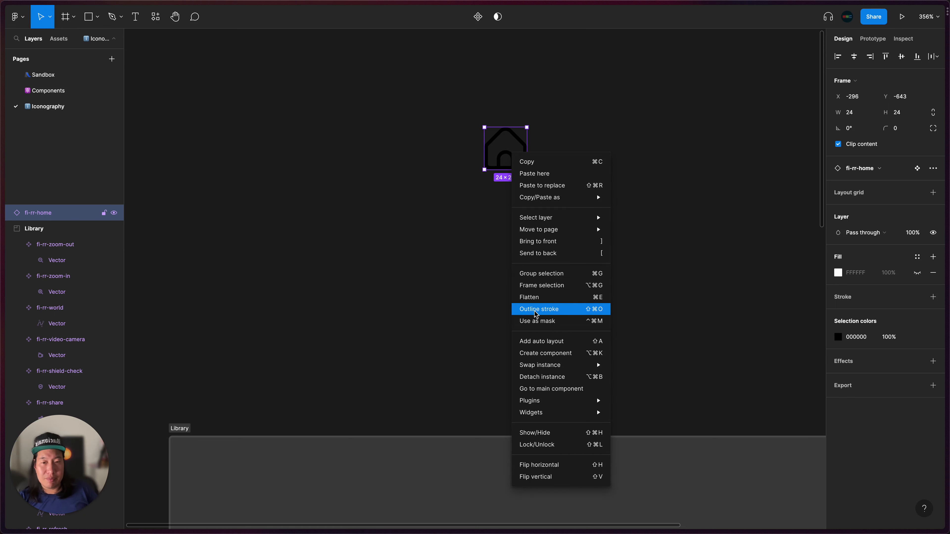
{"action": "left_click", "coordinate": [540, 286]}
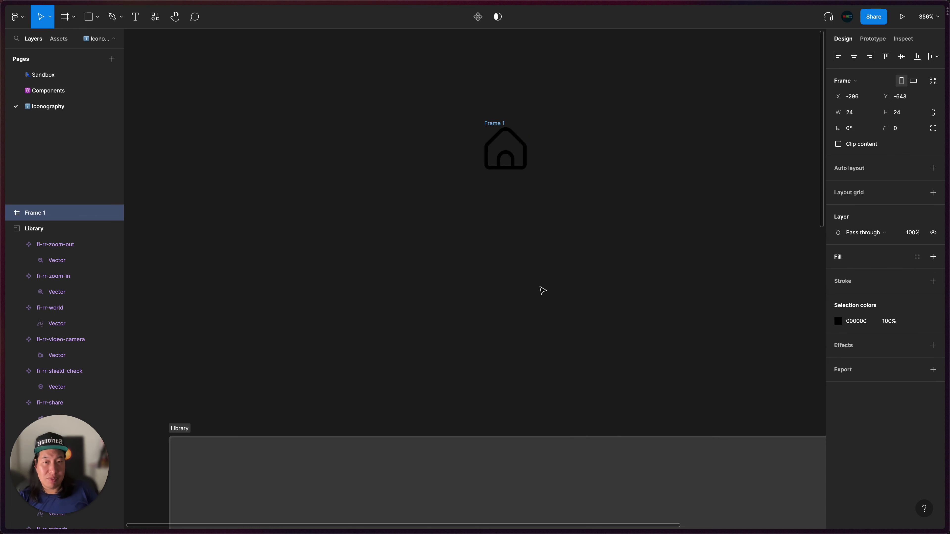
{"action": "left_click_drag", "start_coordinate": [504, 127], "coordinate": [513, 175]}
{"action": "left_click", "coordinate": [9, 213]}
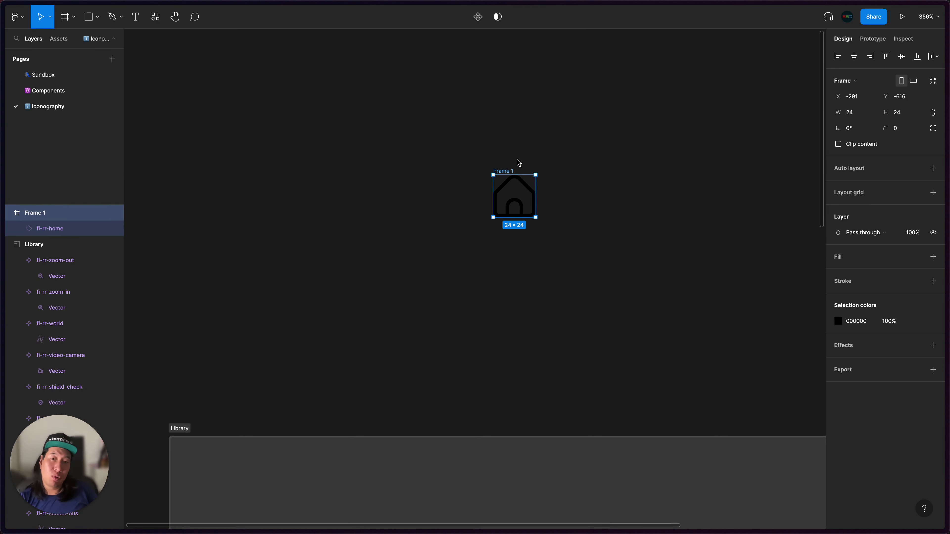
{"action": "left_click", "coordinate": [501, 171]}
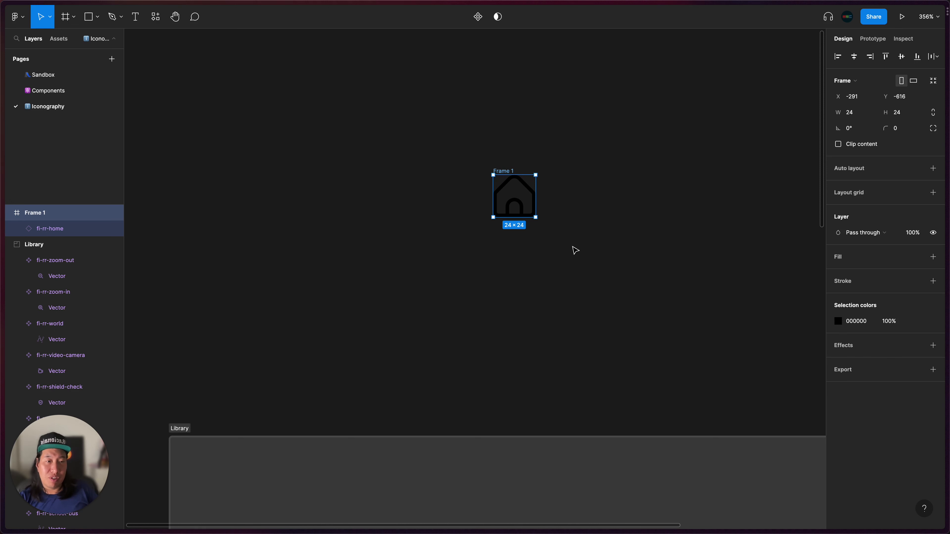
Constrain the width and height proportions of the frame around the home icon
{"action": "scroll", "coordinate": [576, 249], "scroll_direction": "down", "scroll_amount": 2}
{"action": "scroll", "coordinate": [575, 250], "scroll_direction": "up", "scroll_amount": 5}
{"action": "scroll", "coordinate": [575, 249], "scroll_direction": "left", "scroll_amount": 3}
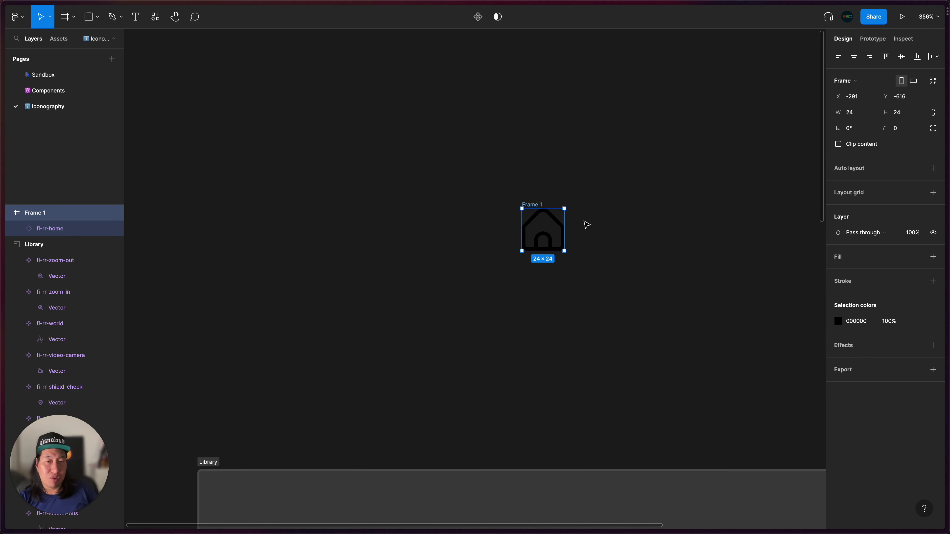
{"action": "left_click", "coordinate": [933, 116]}
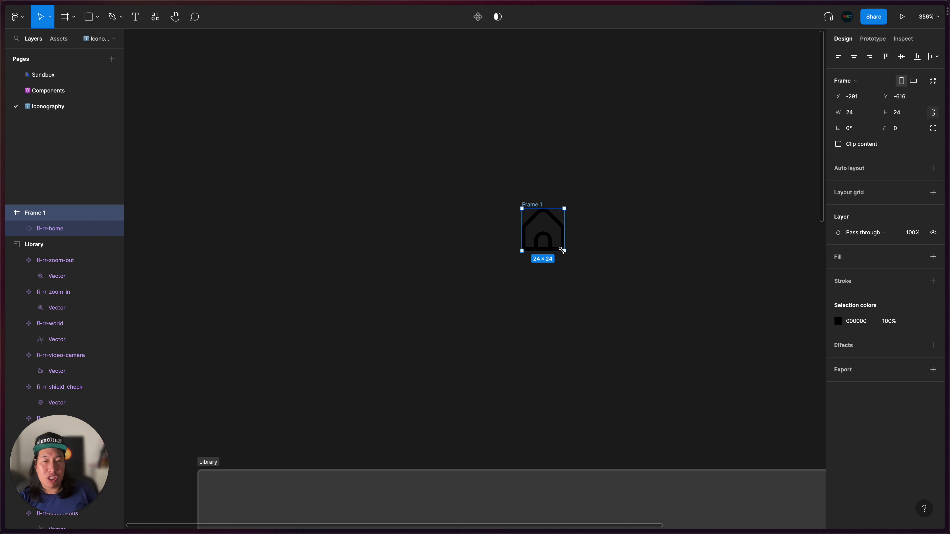
Try enlarging the frame diagonally with its proportions constrained, then undo the resize
{"action": "left_click_drag", "start_coordinate": [563, 251], "coordinate": [687, 295]}
{"action": "key", "text": "super+z"}
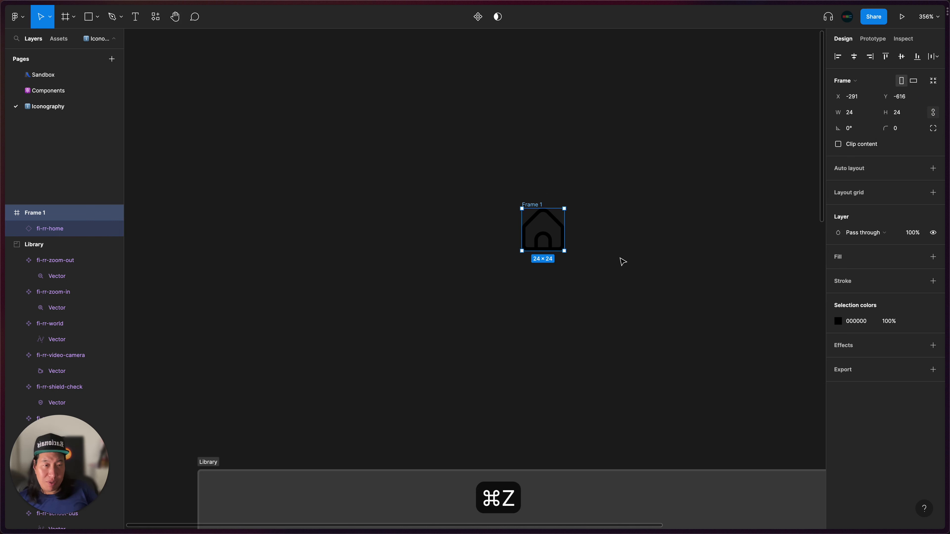
{"action": "left_click", "coordinate": [932, 113]}
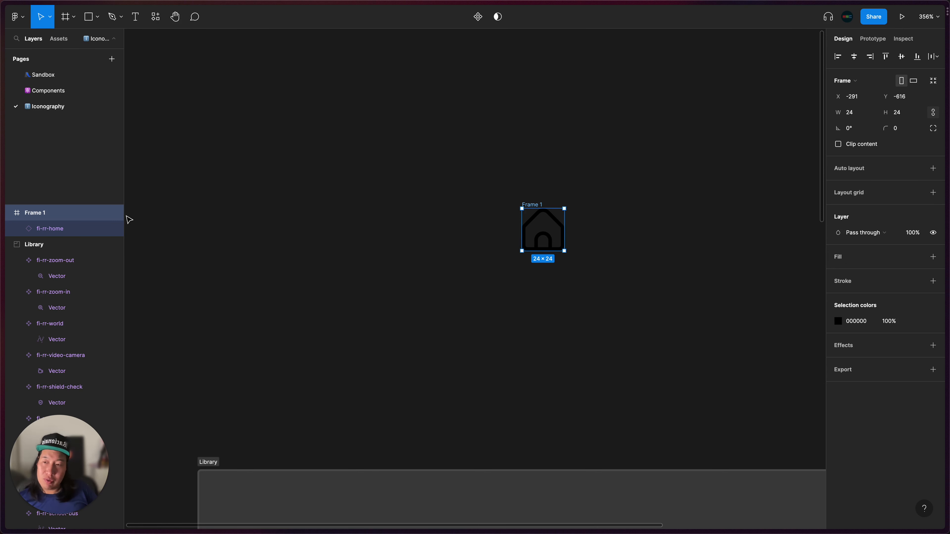
{"action": "left_click", "coordinate": [66, 233]}
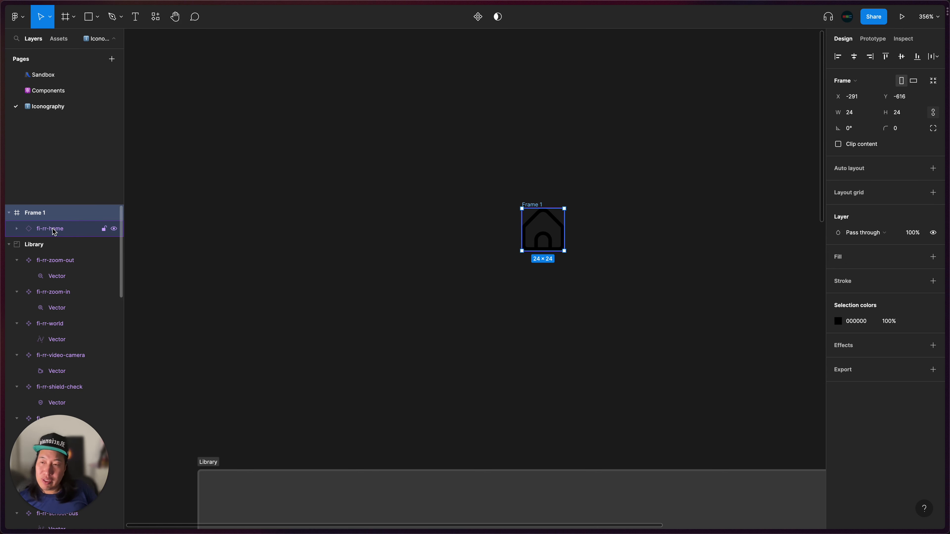
{"action": "left_click", "coordinate": [56, 232]}
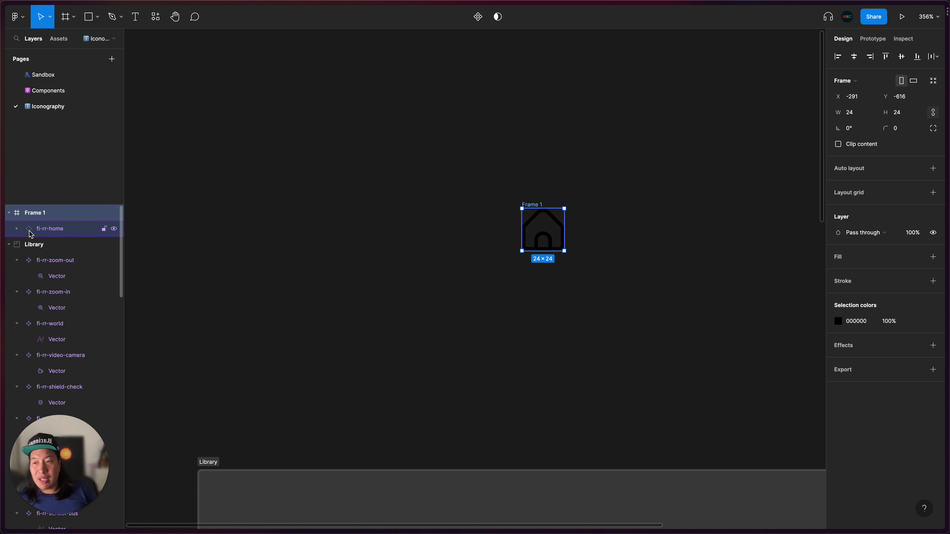
{"action": "double_click", "coordinate": [51, 229]}
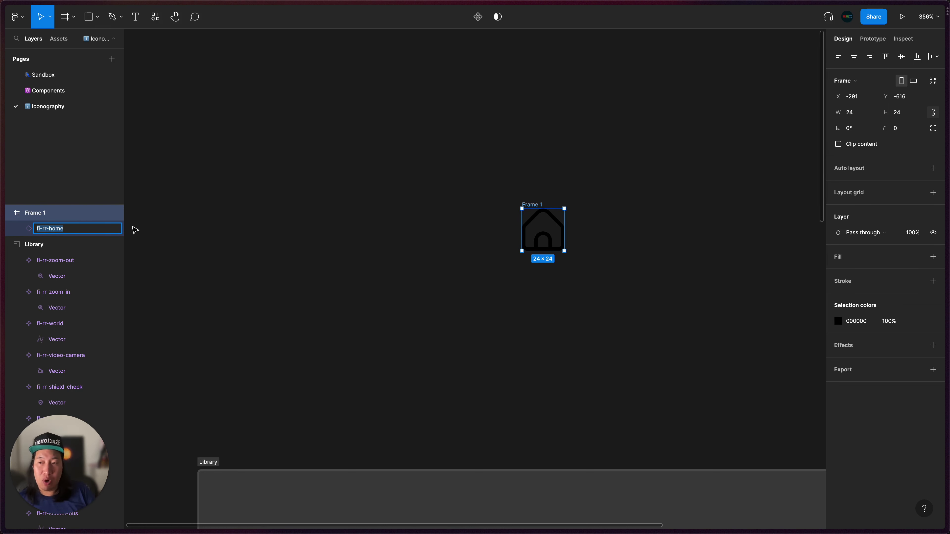
{"action": "key", "text": "super+r"}
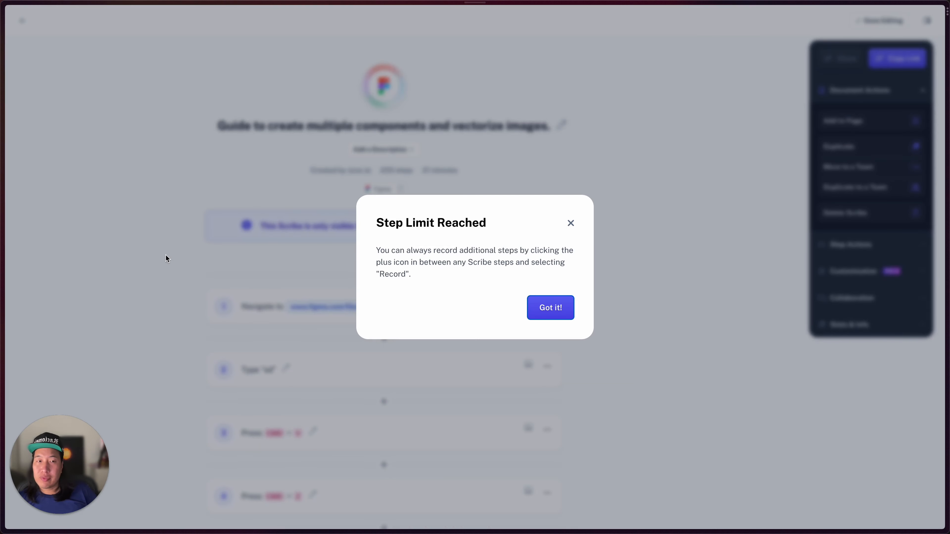
Dismiss the Scribe step limit notice, finish editing the guide and switch back to the Figma file
{"action": "left_click", "coordinate": [554, 306]}
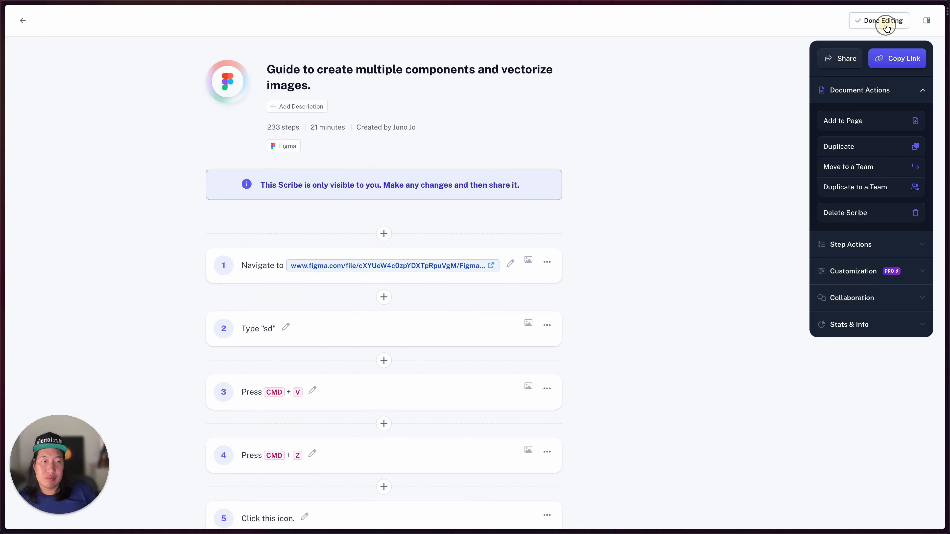
{"action": "left_click", "coordinate": [879, 21]}
{"action": "mouse_move", "coordinate": [25, 250]}
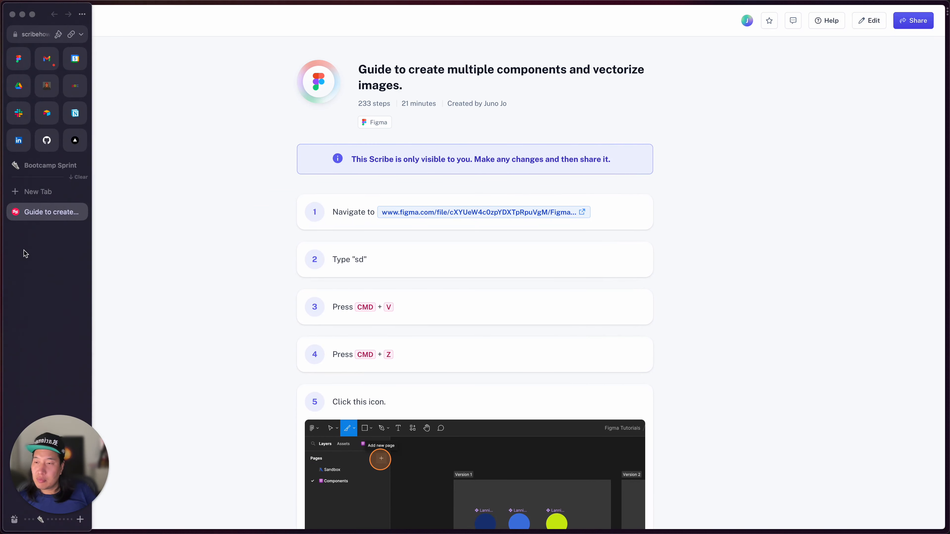
{"action": "left_click", "coordinate": [18, 62]}
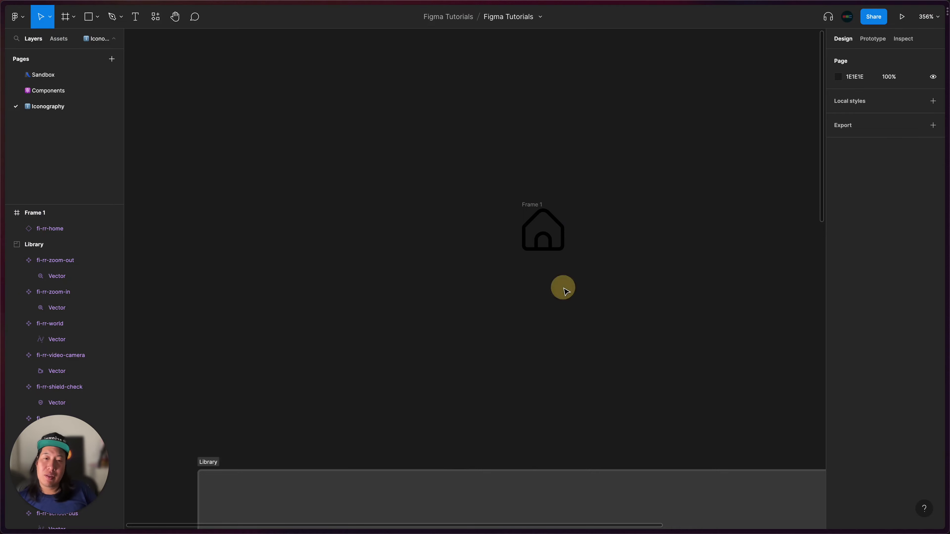
Rename the fi-rr-home instance inside Frame 1 to Glyph
{"action": "scroll", "coordinate": [565, 288], "scroll_direction": "up", "scroll_amount": 3}
{"action": "scroll", "coordinate": [567, 291], "scroll_direction": "up", "scroll_amount": 3}
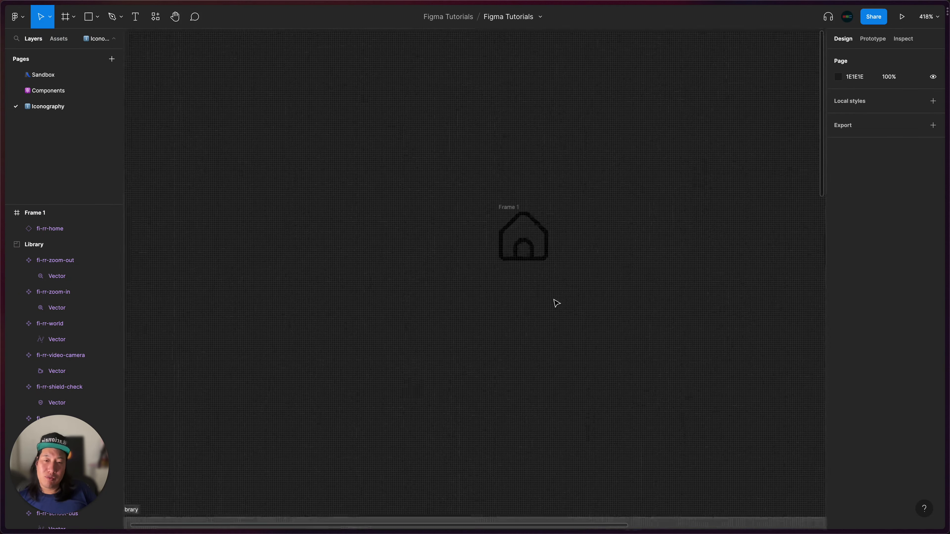
{"action": "scroll", "coordinate": [555, 301], "scroll_direction": "down", "scroll_amount": 5}
{"action": "scroll", "coordinate": [557, 303], "scroll_direction": "down", "scroll_amount": 1}
{"action": "scroll", "coordinate": [556, 302], "scroll_direction": "down", "scroll_amount": 3}
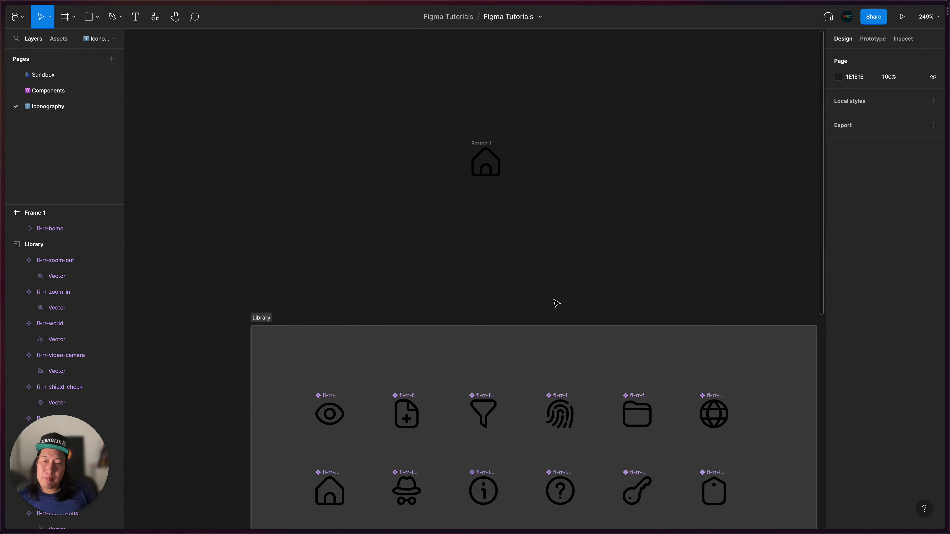
{"action": "scroll", "coordinate": [556, 302], "scroll_direction": "up", "scroll_amount": 5}
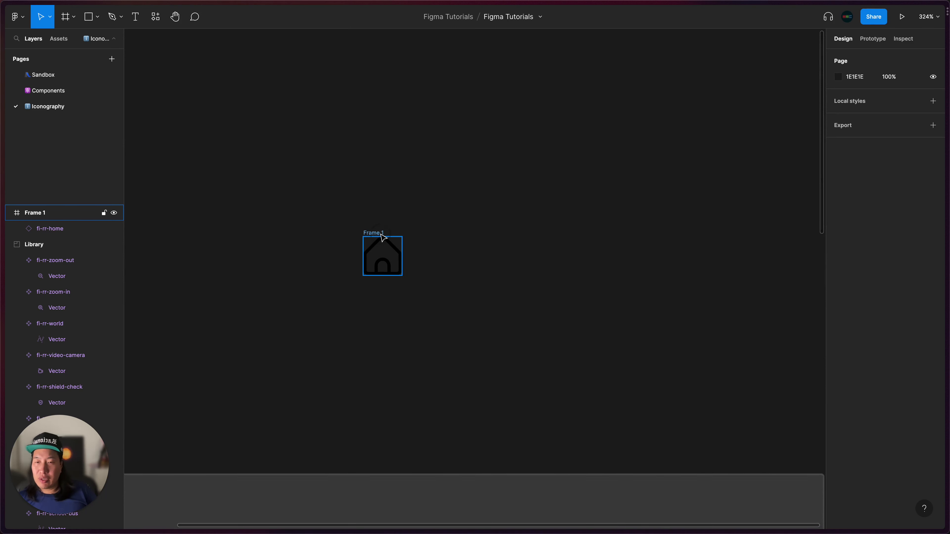
{"action": "left_click", "coordinate": [387, 233]}
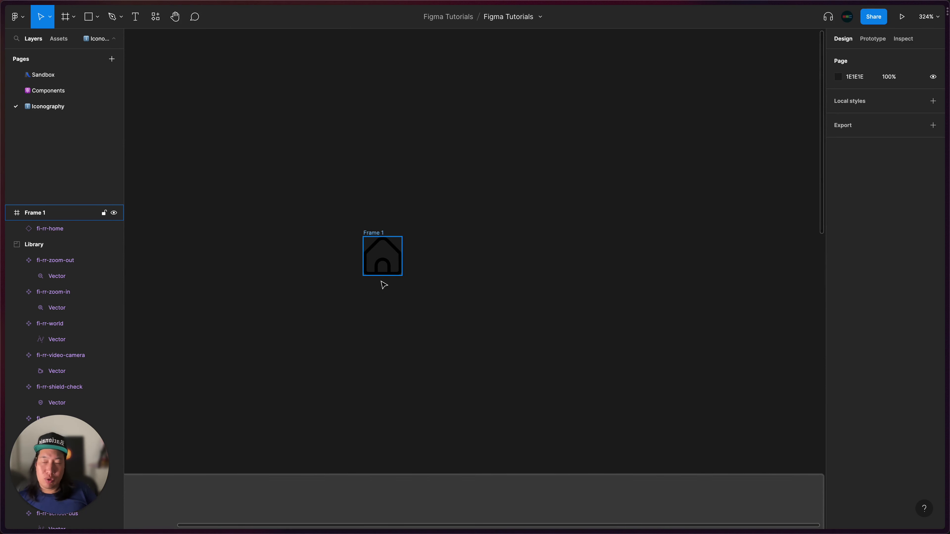
{"action": "double_click", "coordinate": [59, 230]}
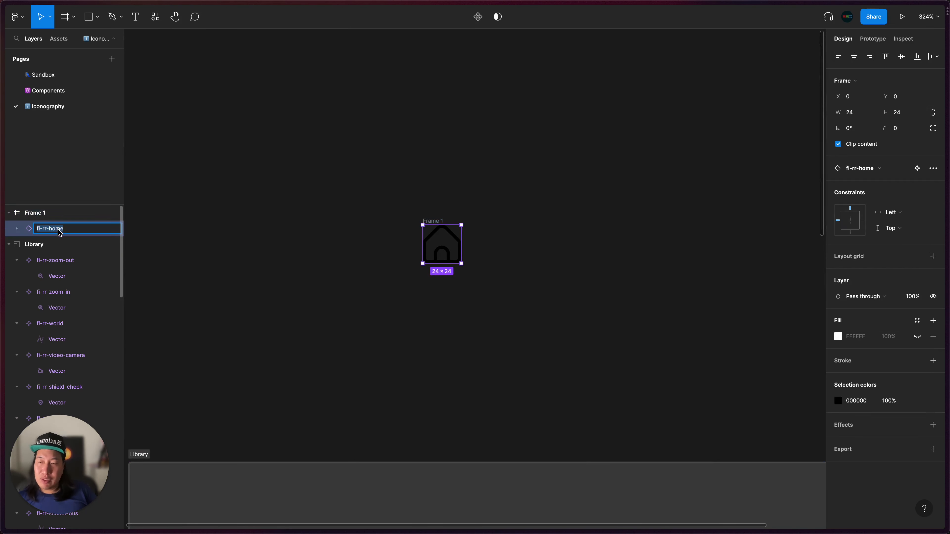
{"action": "type", "text": "Glyph"}
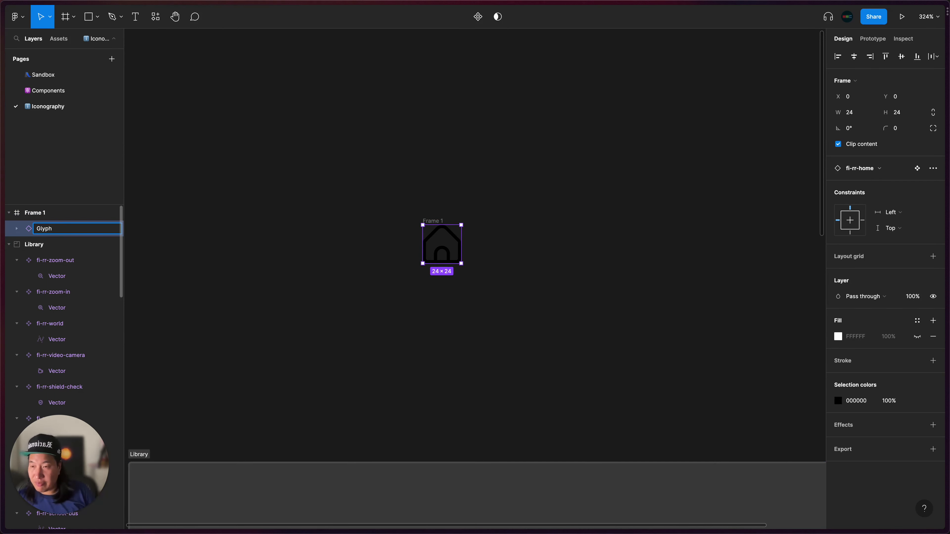
{"action": "key", "text": "Return"}
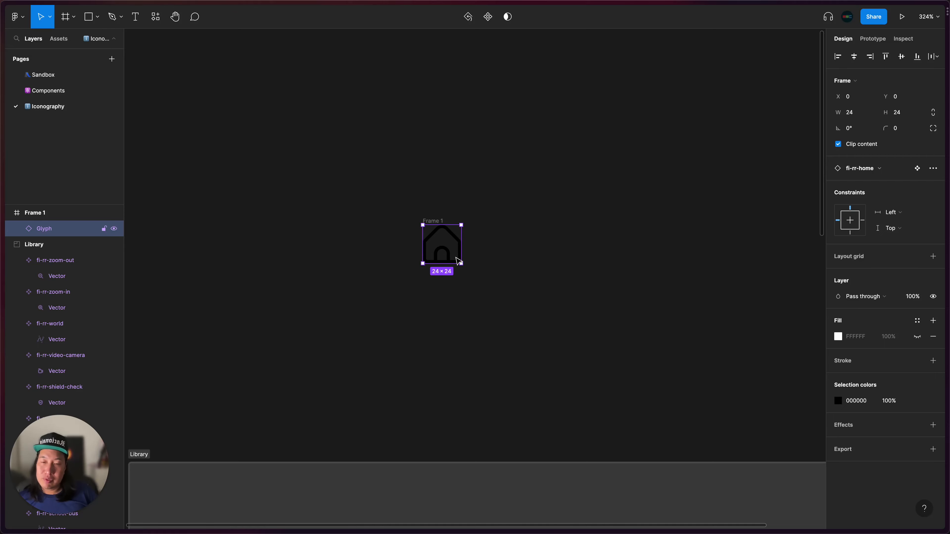
Set the Glyph instance's horizontal and vertical constraints to Center within its frame
{"action": "scroll", "coordinate": [464, 243], "scroll_direction": "up", "scroll_amount": 3}
{"action": "scroll", "coordinate": [471, 244], "scroll_direction": "up", "scroll_amount": 5}
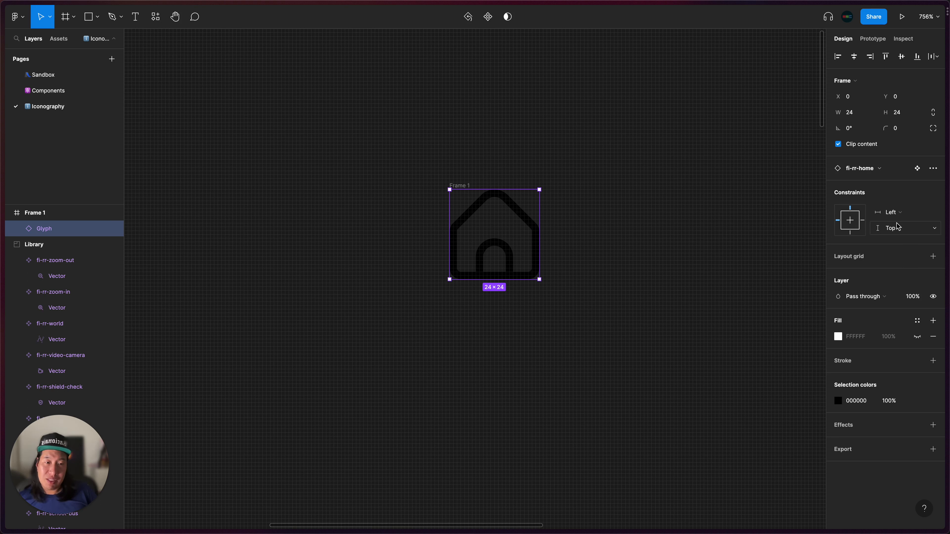
{"action": "left_click", "coordinate": [851, 224]}
{"action": "left_click", "coordinate": [851, 220]}
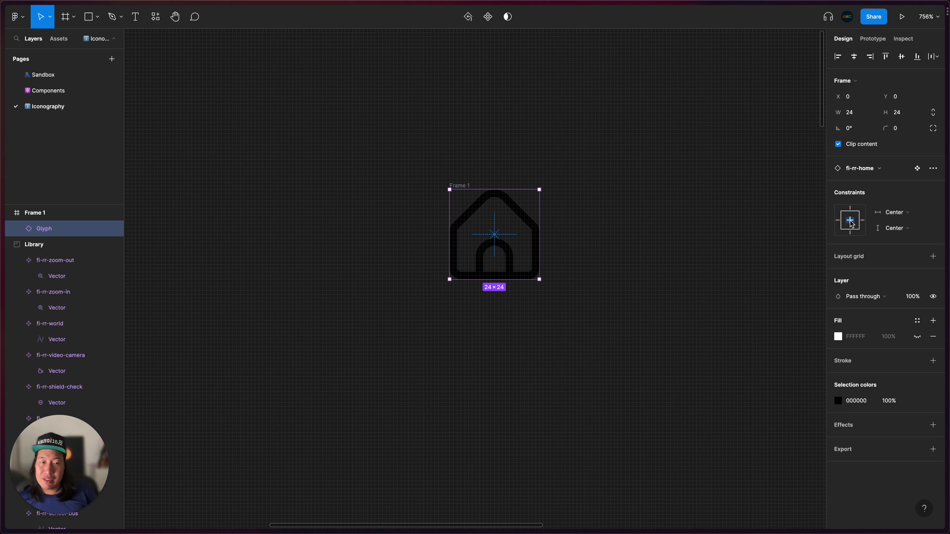
{"action": "left_click", "coordinate": [905, 212]}
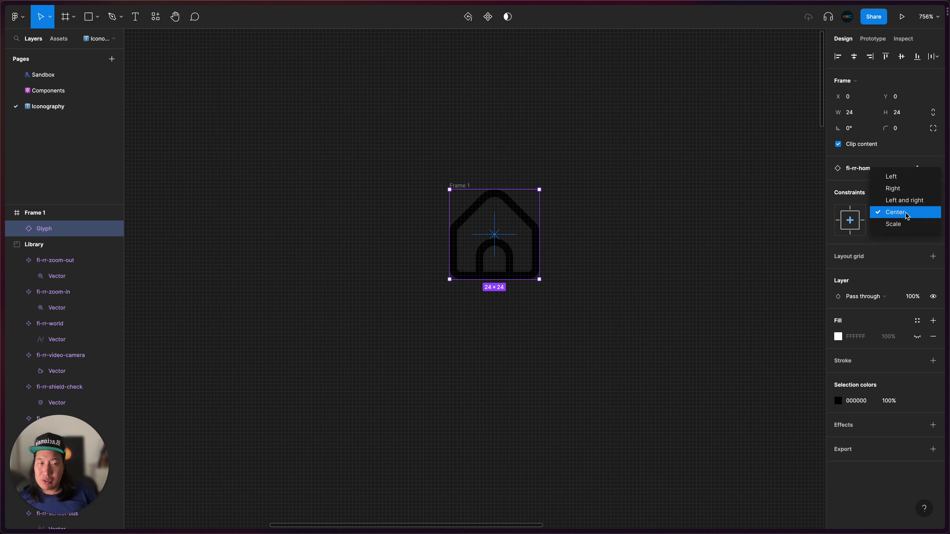
{"action": "left_click", "coordinate": [905, 215]}
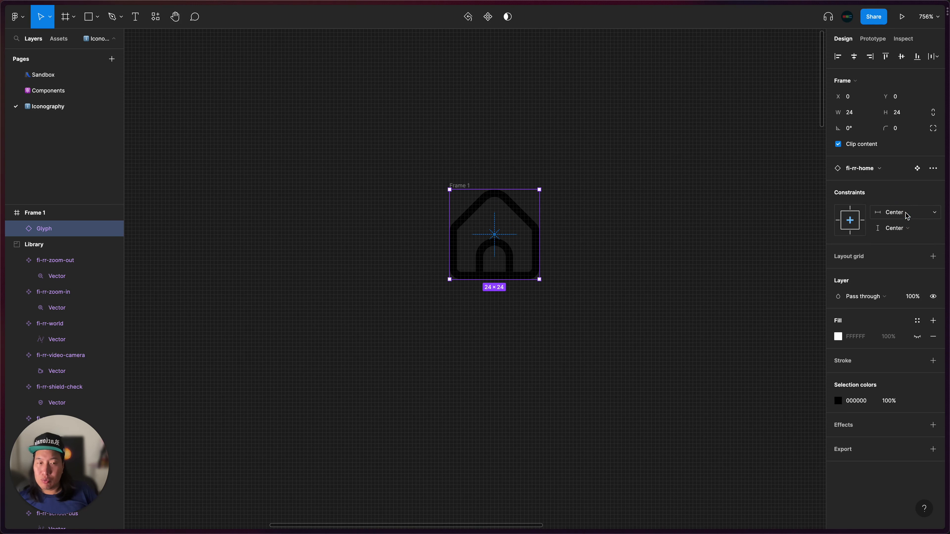
{"action": "left_click", "coordinate": [898, 231]}
{"action": "left_click", "coordinate": [917, 232]}
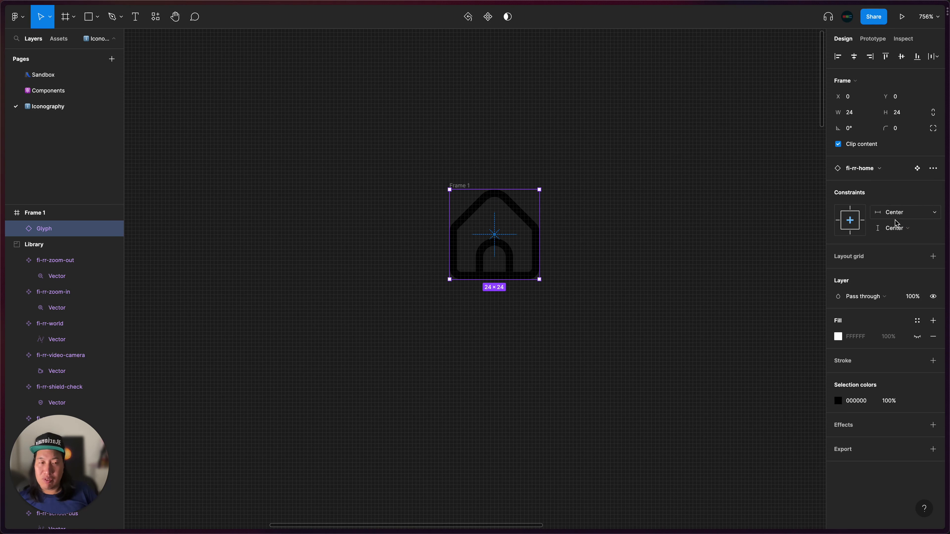
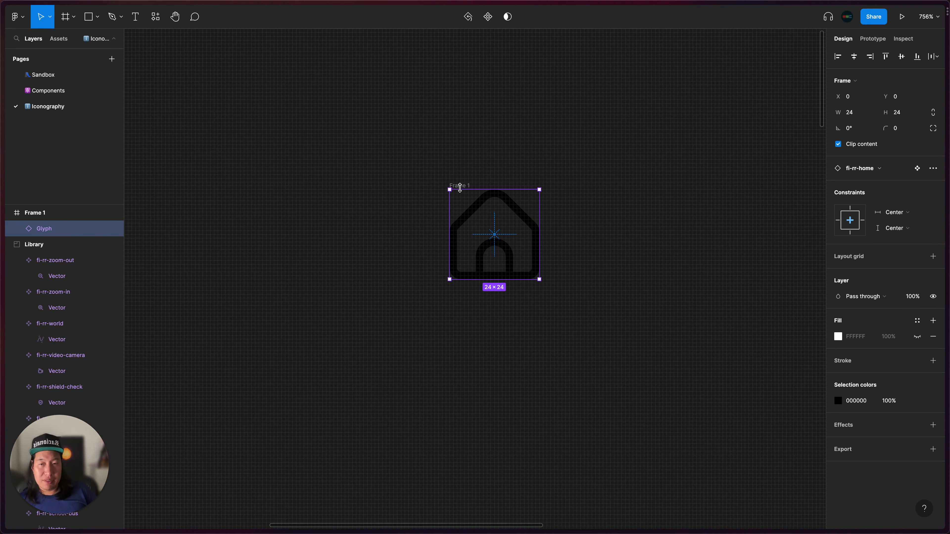
Rename Frame 1, which holds the Glyph instance, to 24
{"action": "left_click", "coordinate": [460, 185]}
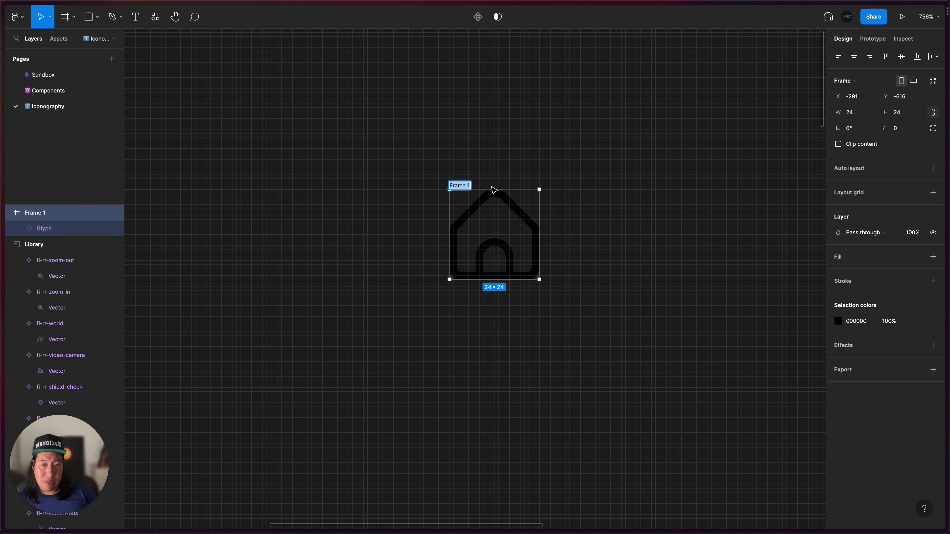
{"action": "type", "text": "24"}
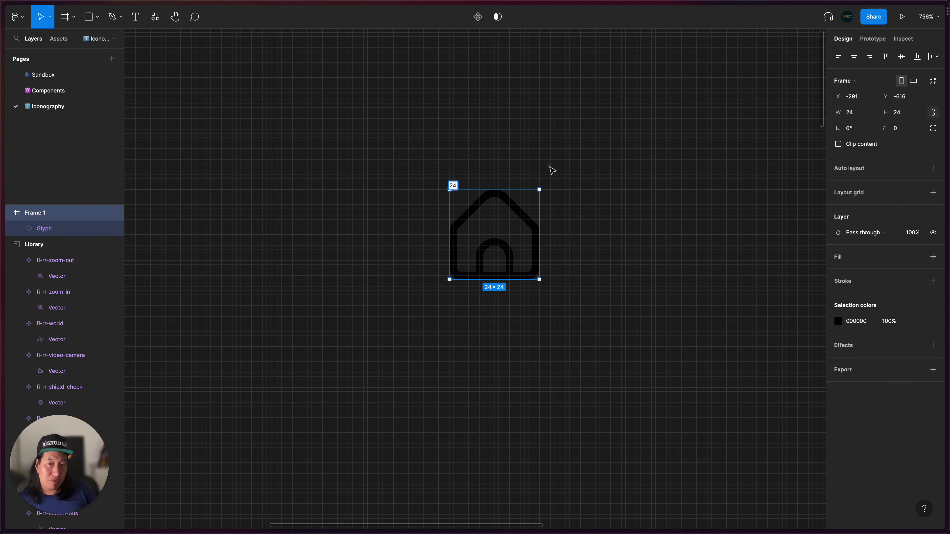
{"action": "left_click", "coordinate": [496, 236]}
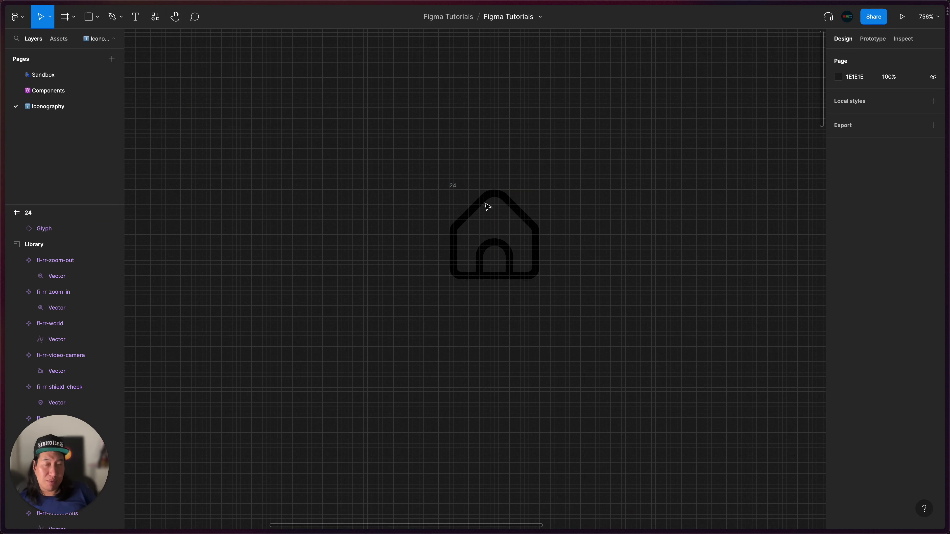
Copy the 24 frame with its Glyph instance and paste a duplicate beside it on the canvas
{"action": "left_click", "coordinate": [454, 187]}
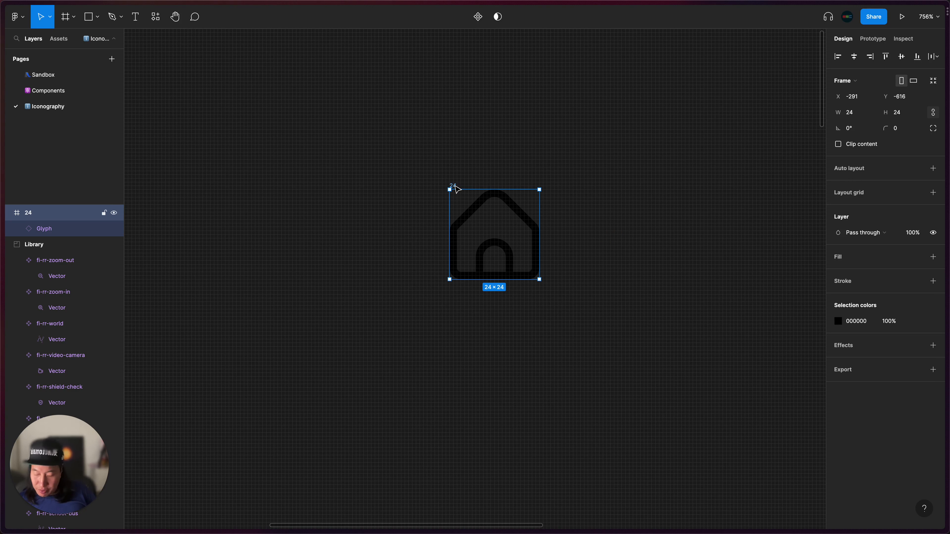
{"action": "key", "text": "super+c"}
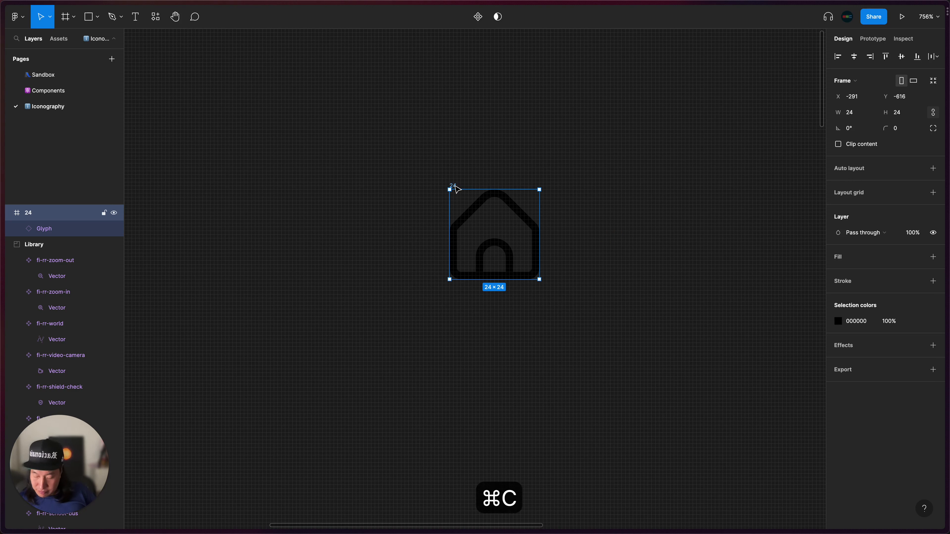
{"action": "key", "text": "super+v"}
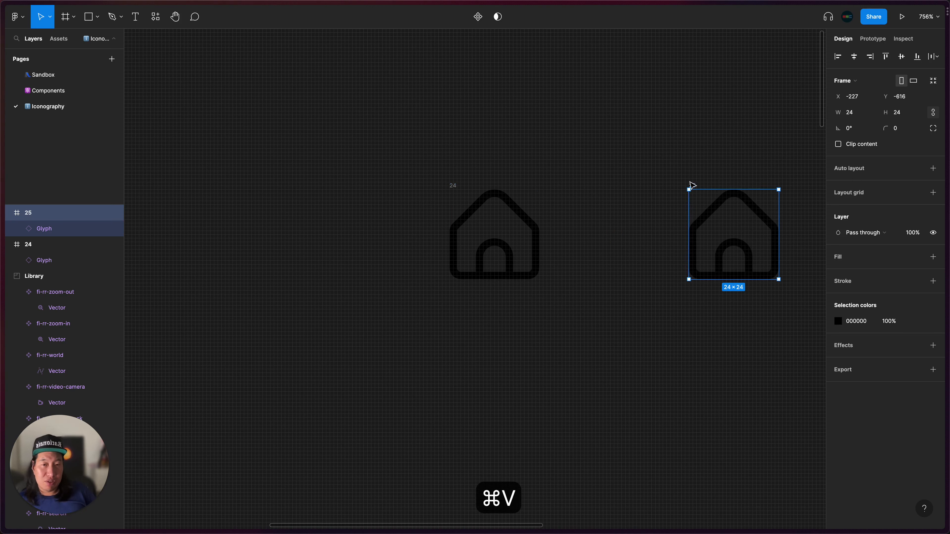
Duplicate the 24 frame once more next to the original, then delete that extra copy
{"action": "left_click", "coordinate": [504, 228]}
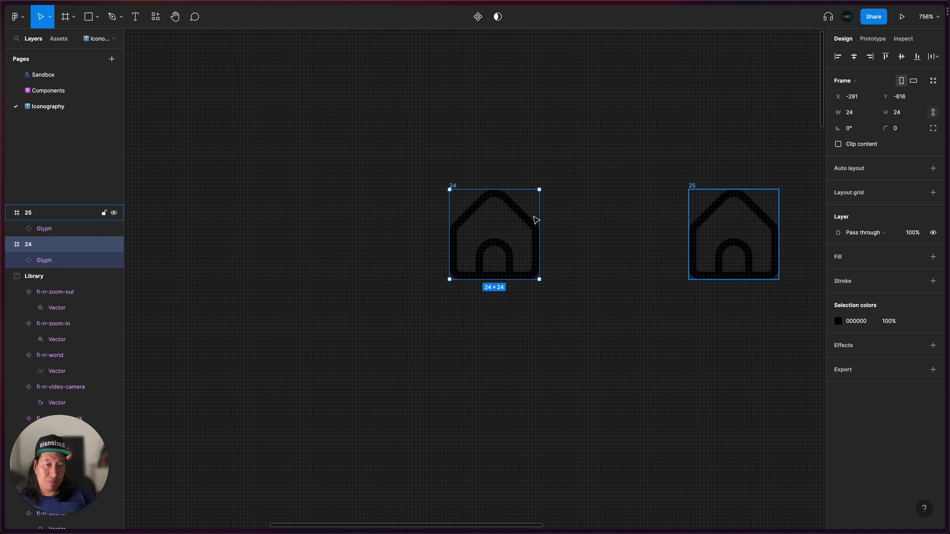
{"action": "left_click", "coordinate": [454, 184]}
{"action": "left_click", "coordinate": [453, 184]}
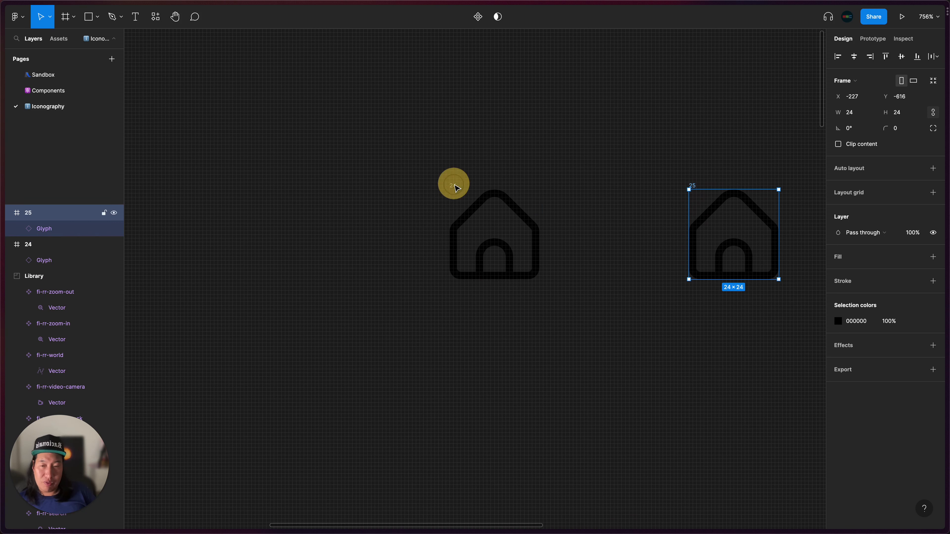
{"action": "left_click_drag", "start_coordinate": [453, 186], "coordinate": [350, 191]}
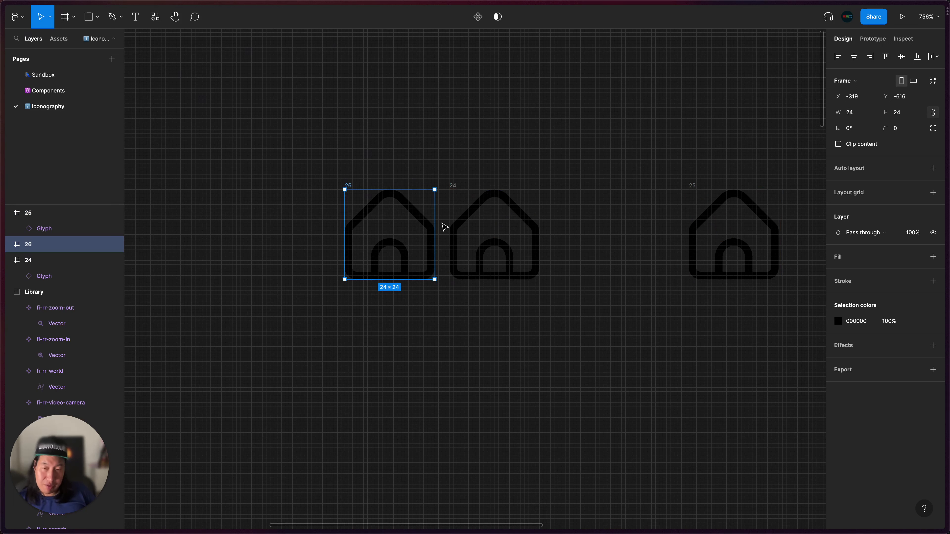
{"action": "key", "text": "Delete"}
Move the pasted frame 25 closer to the 24 frame, to X -238 at the same height
{"action": "left_click", "coordinate": [691, 186]}
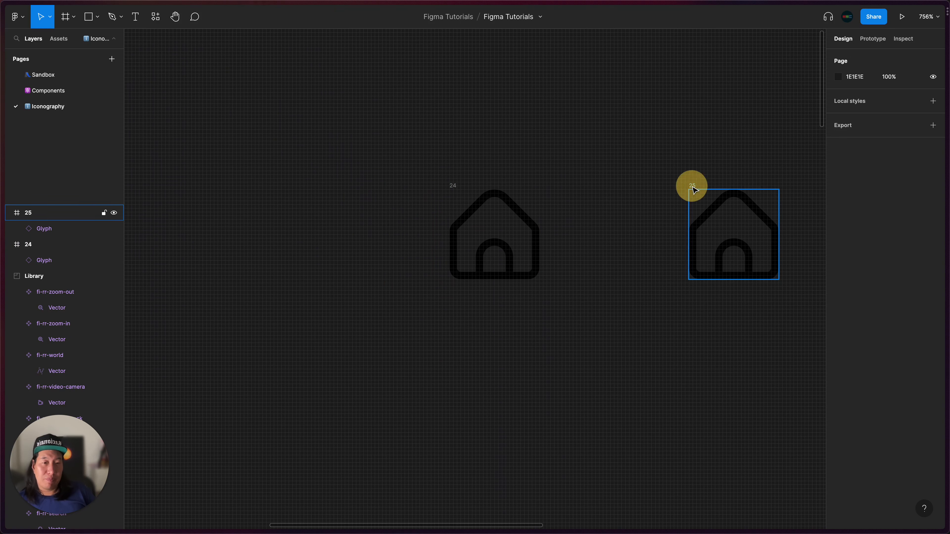
{"action": "left_click", "coordinate": [453, 186]}
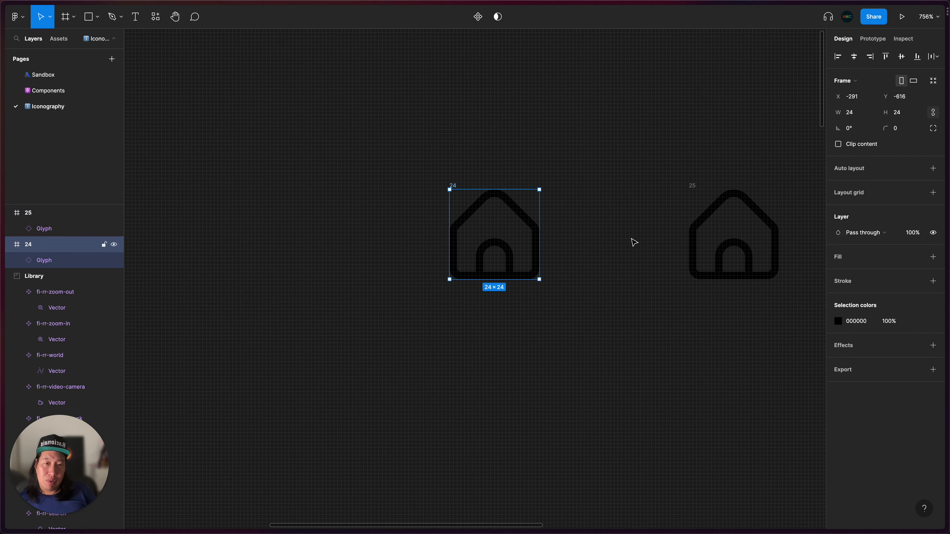
{"action": "scroll", "coordinate": [663, 253], "scroll_direction": "right", "scroll_amount": 2}
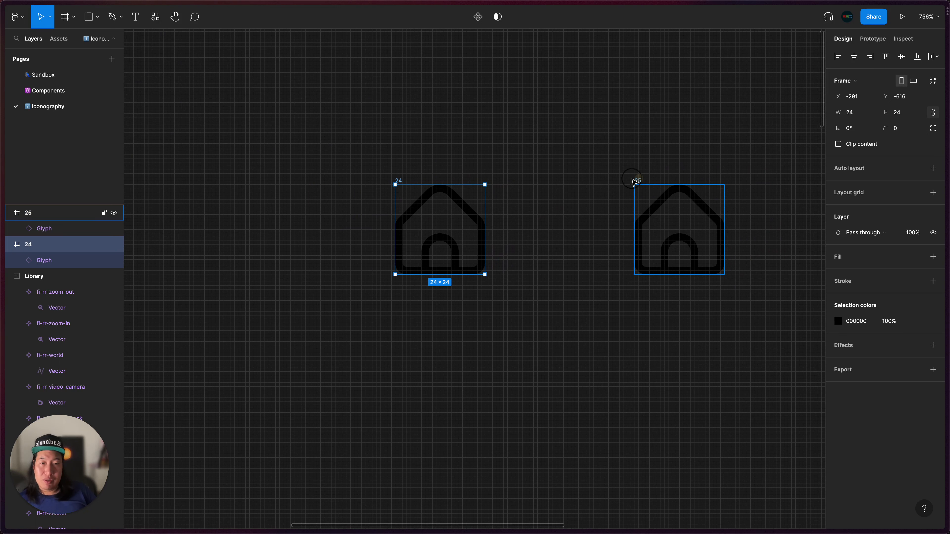
{"action": "left_click_drag", "start_coordinate": [636, 180], "coordinate": [587, 181]}
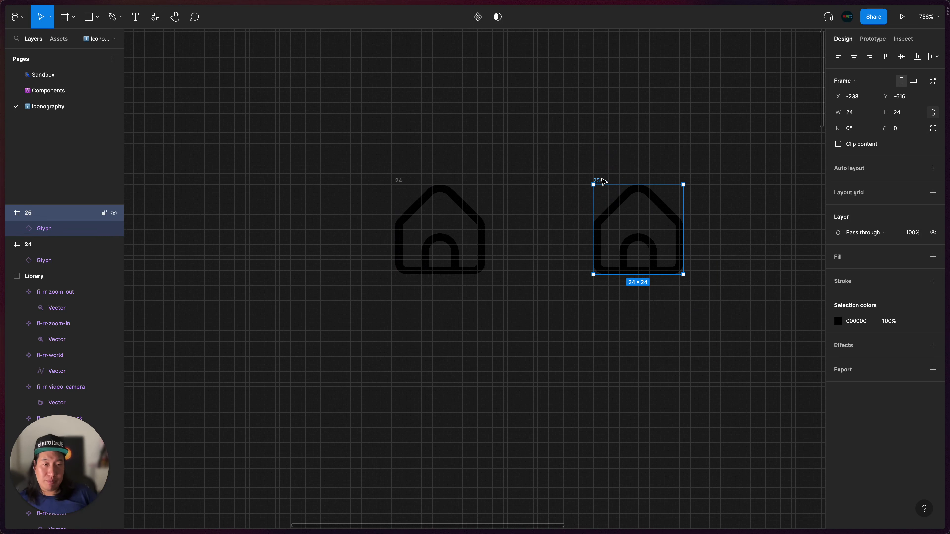
Enlarge frame 25 proportionally to 32 × 32 by adding 8 to its width
{"action": "left_click", "coordinate": [459, 206]}
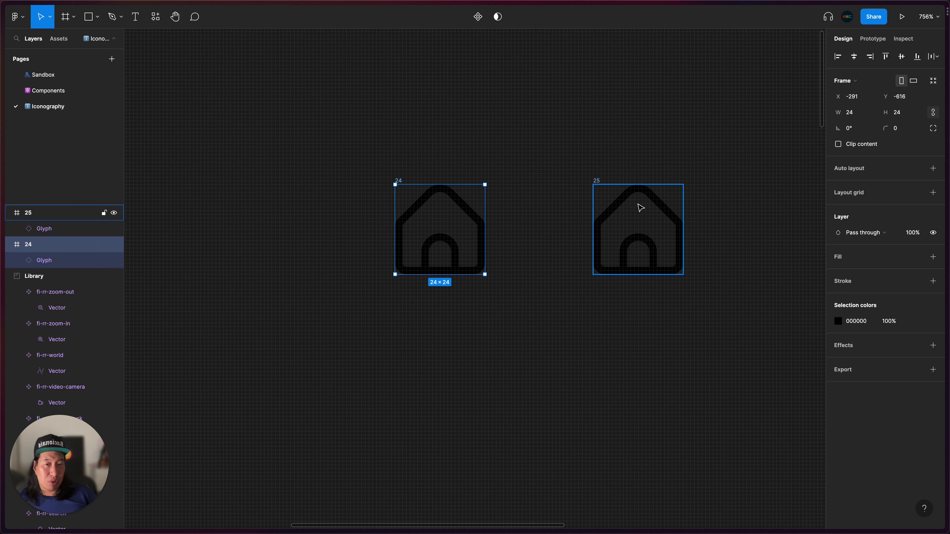
{"action": "left_click", "coordinate": [625, 184]}
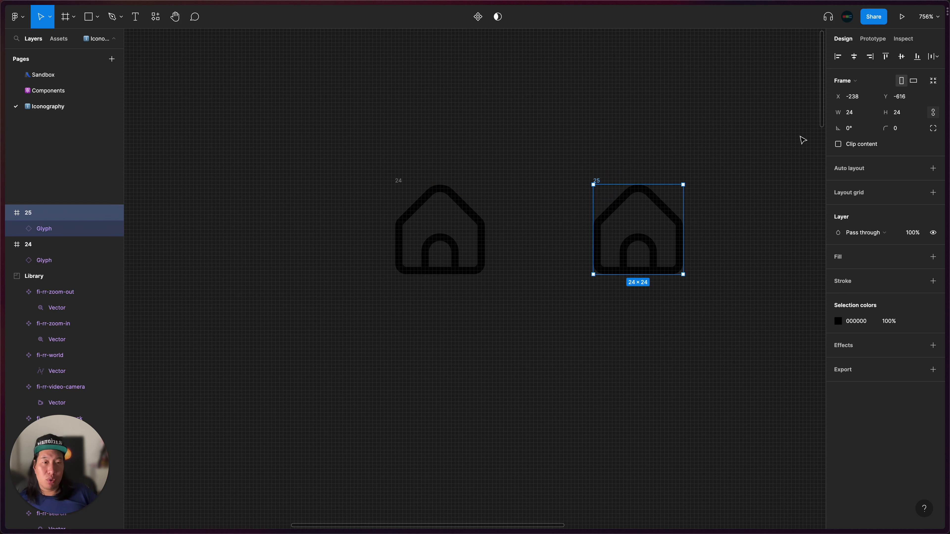
{"action": "left_click", "coordinate": [866, 115]}
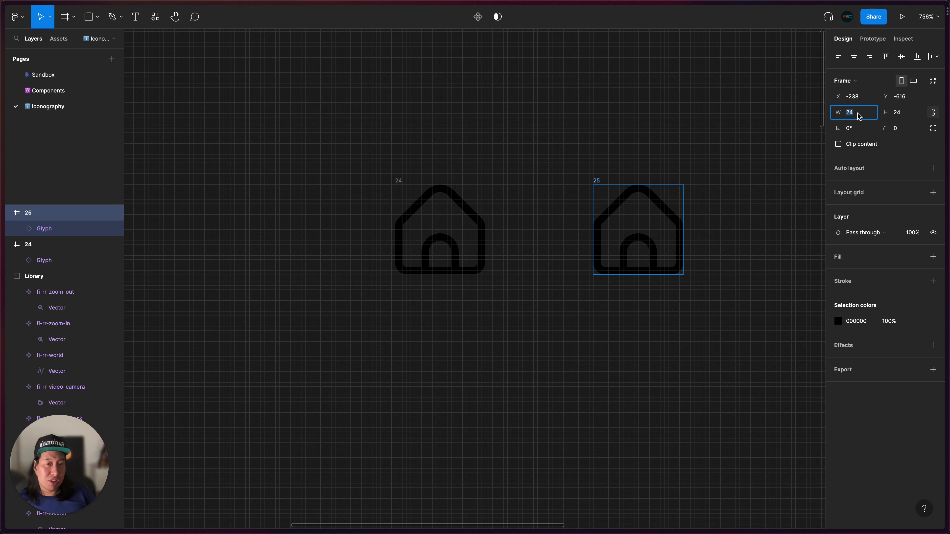
{"action": "left_click", "coordinate": [861, 116]}
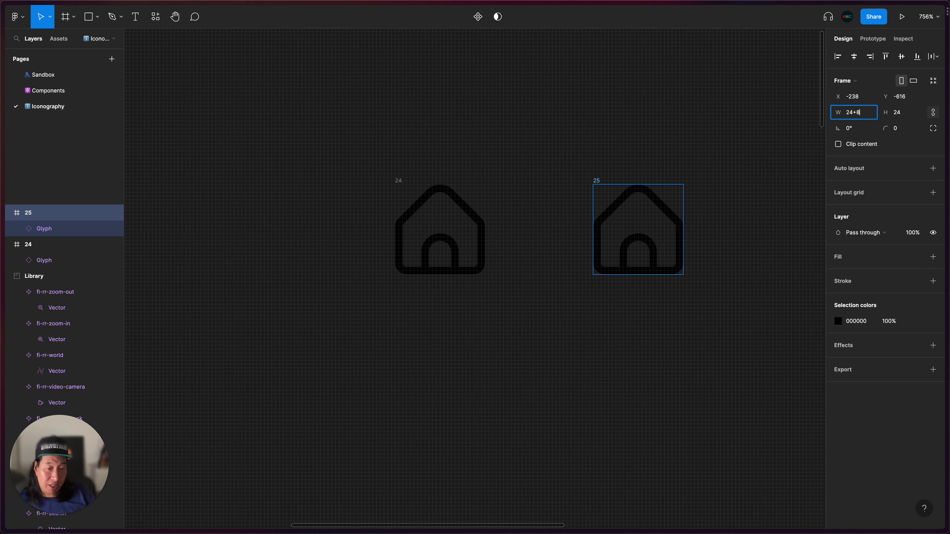
{"action": "key", "text": "Return"}
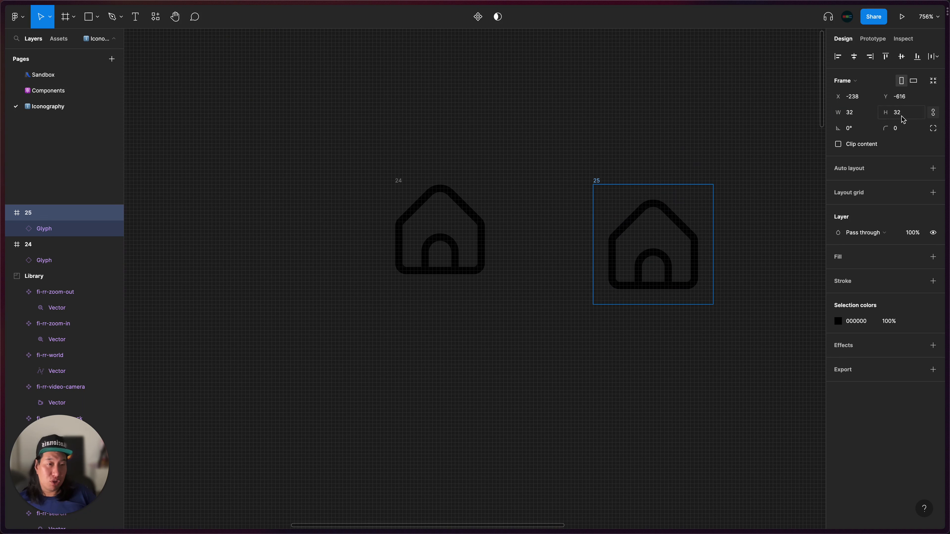
Constrain the proportions of the Glyph instance in frame 25 and set its size to 32 × 32
{"action": "left_click", "coordinate": [650, 208]}
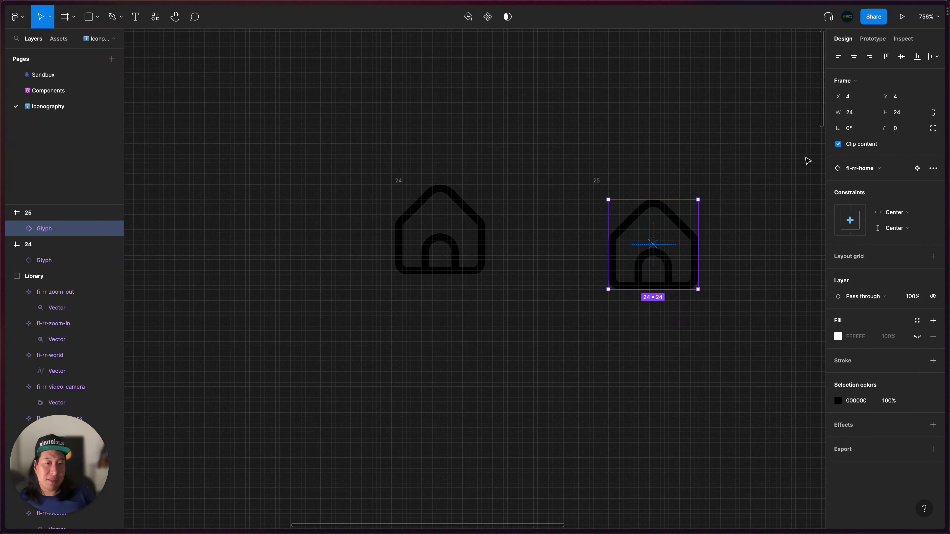
{"action": "left_click", "coordinate": [933, 113]}
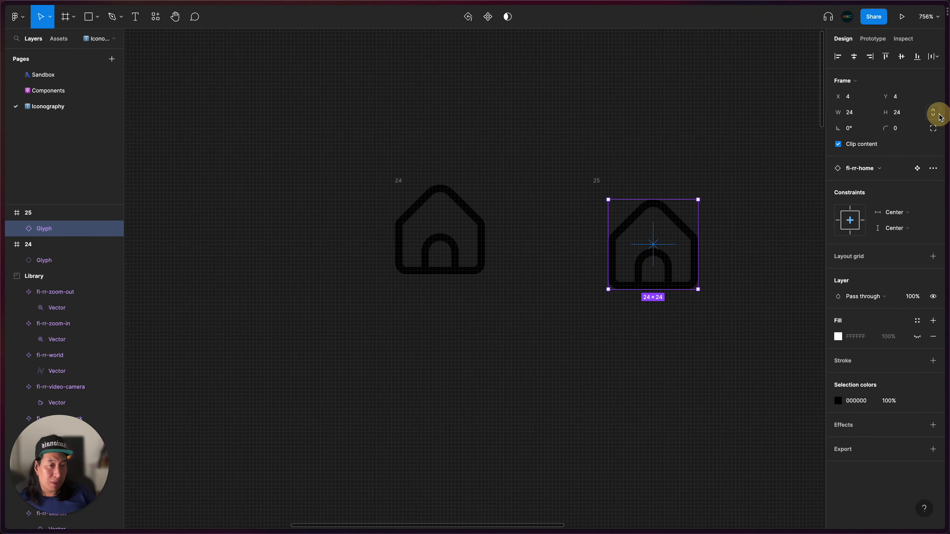
{"action": "left_click", "coordinate": [857, 111]}
{"action": "type", "text": "3"}
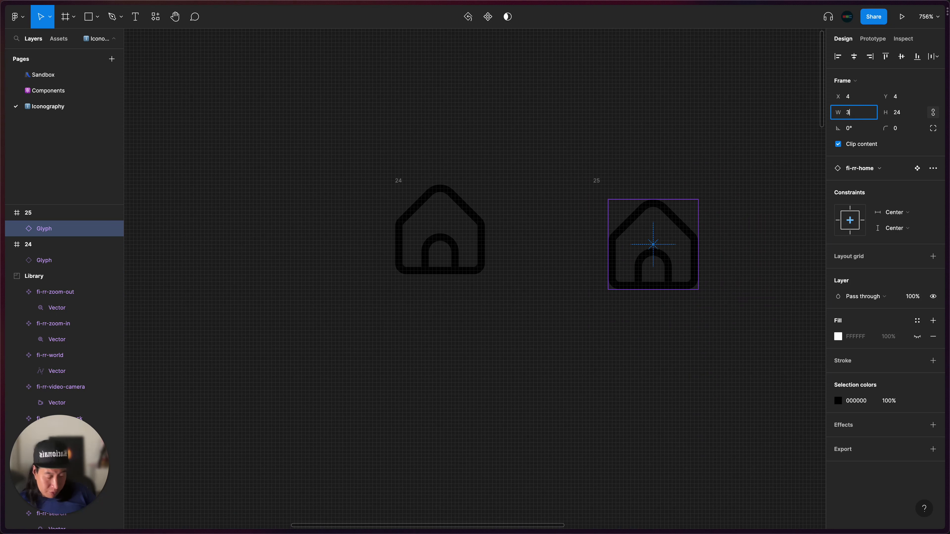
{"action": "left_click", "coordinate": [906, 117]}
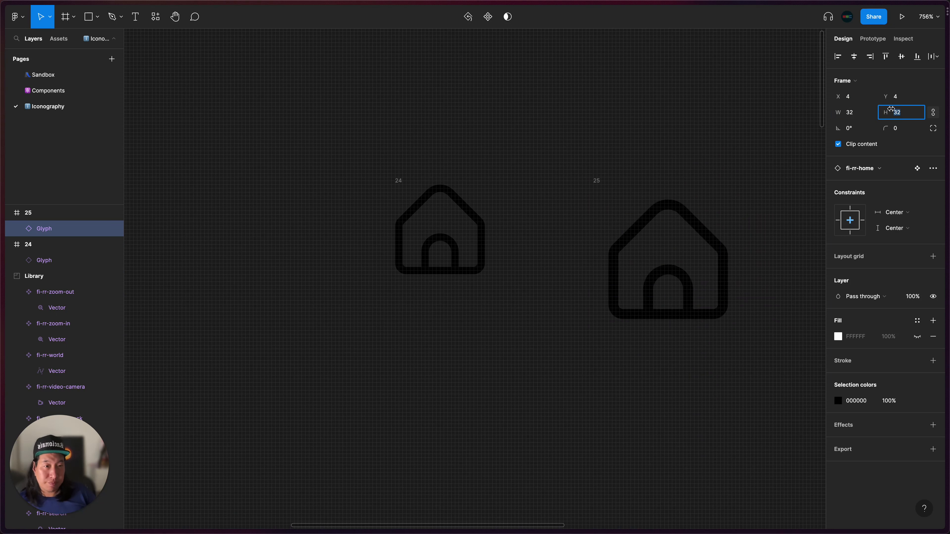
Position the enlarged Glyph at X 0, Y 0 in frame 25 and center it horizontally and vertically
{"action": "left_click", "coordinate": [691, 258]}
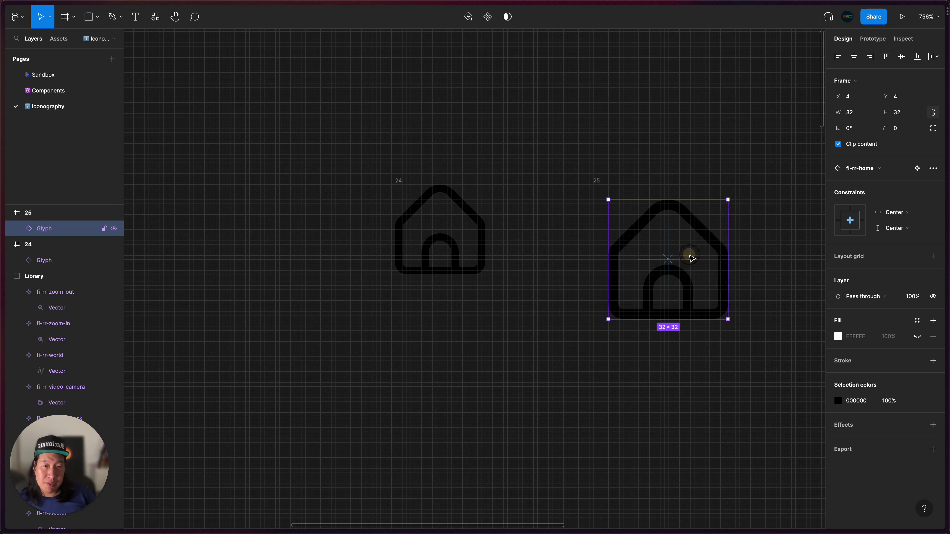
{"action": "left_click_drag", "start_coordinate": [692, 258], "coordinate": [674, 240]}
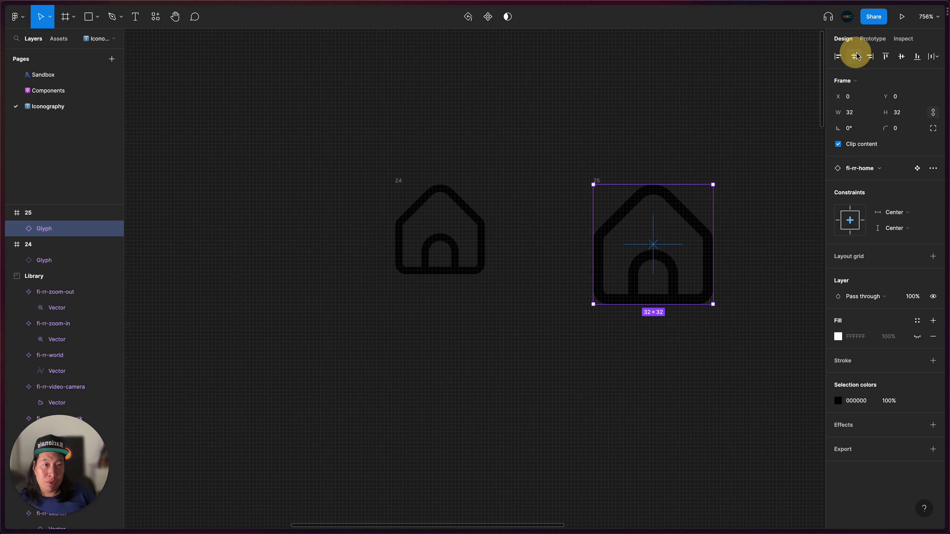
{"action": "left_click", "coordinate": [901, 57]}
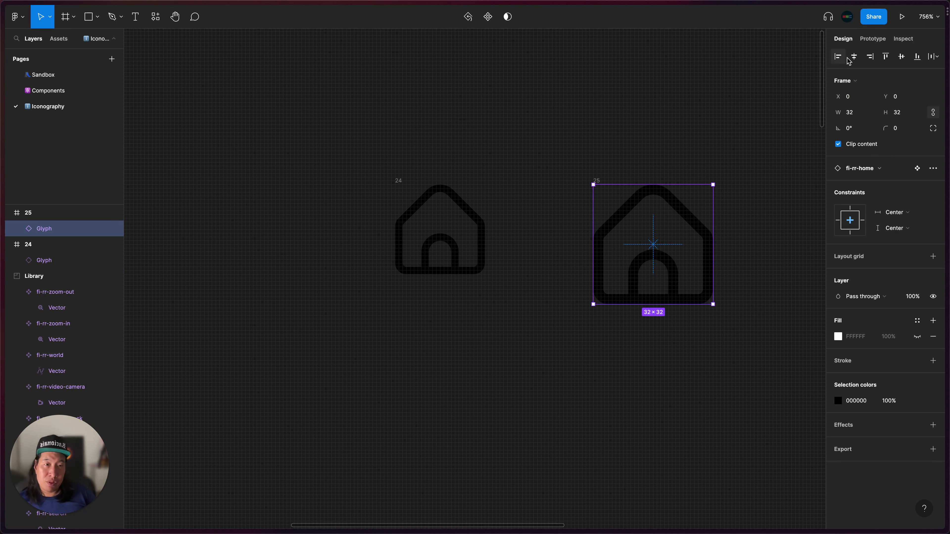
{"action": "left_click", "coordinate": [856, 57]}
{"action": "left_click", "coordinate": [734, 144]}
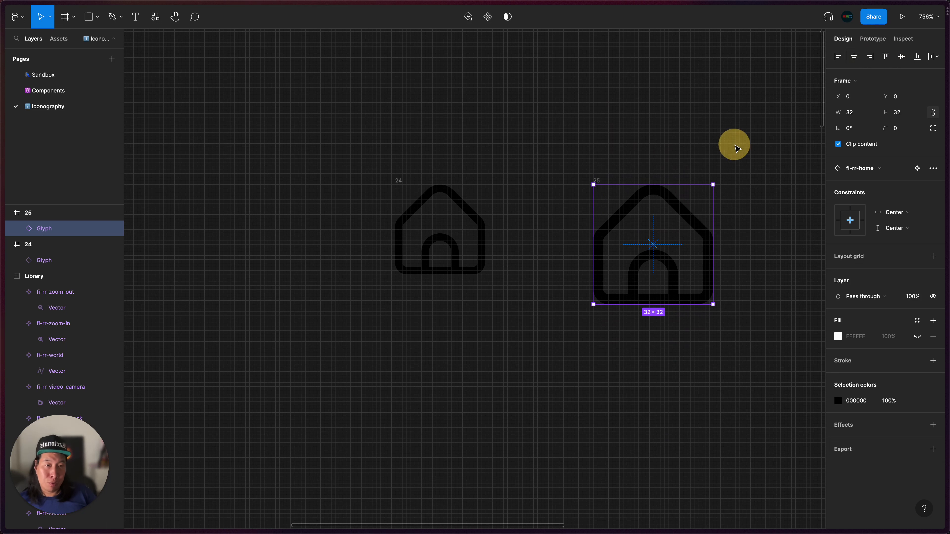
Rename frame 25 to 32
{"action": "left_click", "coordinate": [624, 159]}
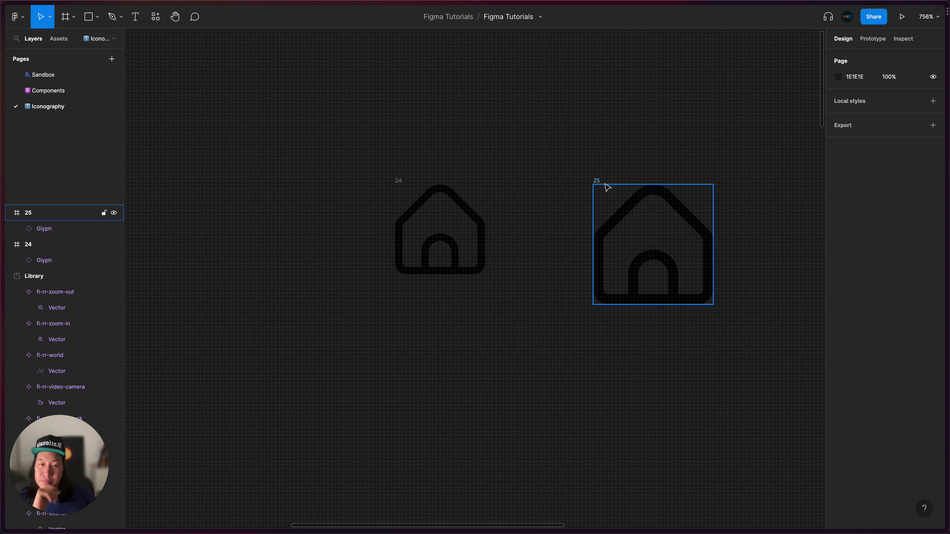
{"action": "double_click", "coordinate": [596, 180]}
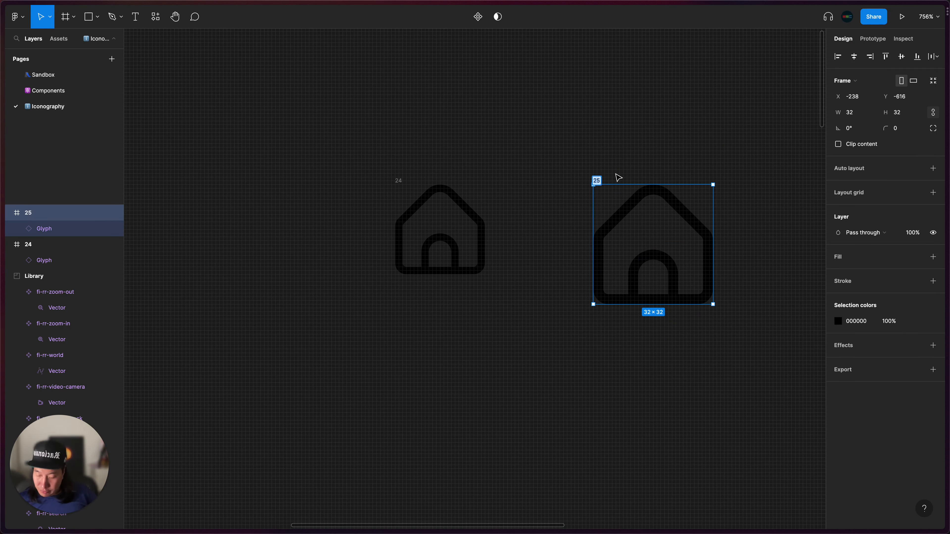
{"action": "type", "text": "32"}
{"action": "left_click", "coordinate": [665, 164]}
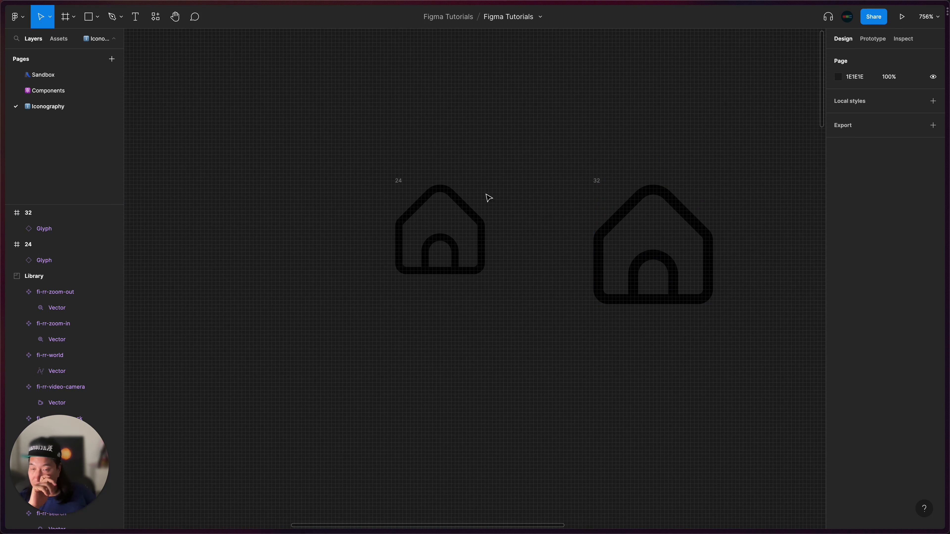
{"action": "left_click", "coordinate": [590, 179]}
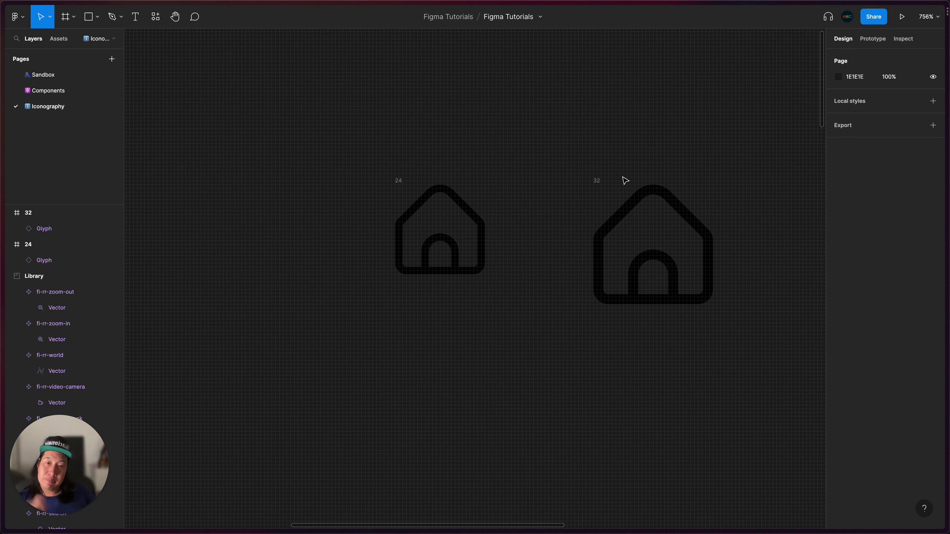
{"action": "scroll", "coordinate": [659, 183], "scroll_direction": "right", "scroll_amount": 3}
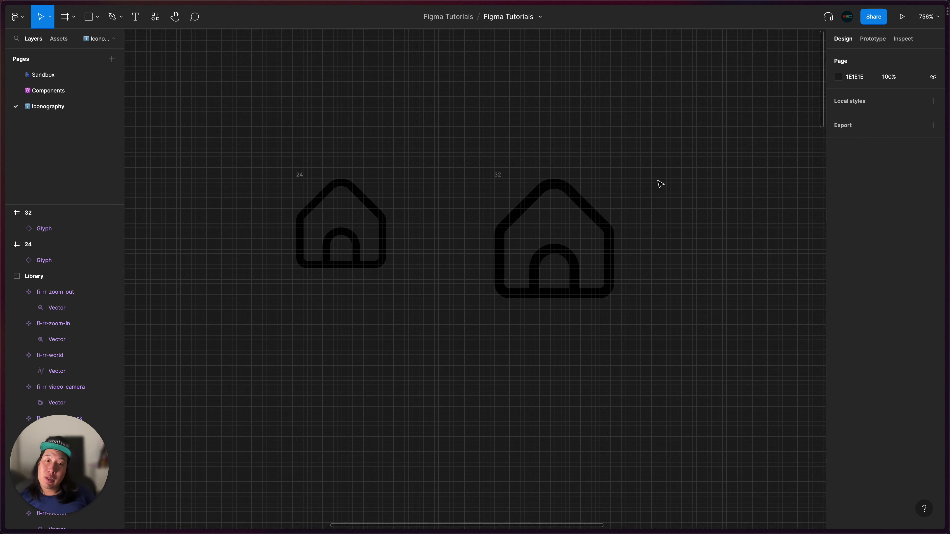
{"action": "scroll", "coordinate": [334, 212], "scroll_direction": "left", "scroll_amount": 4}
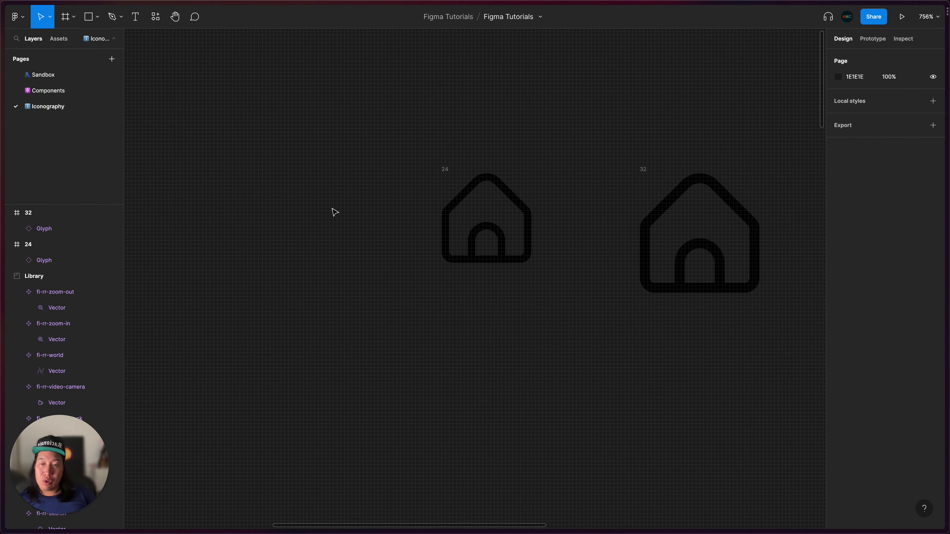
{"action": "left_click", "coordinate": [447, 171]}
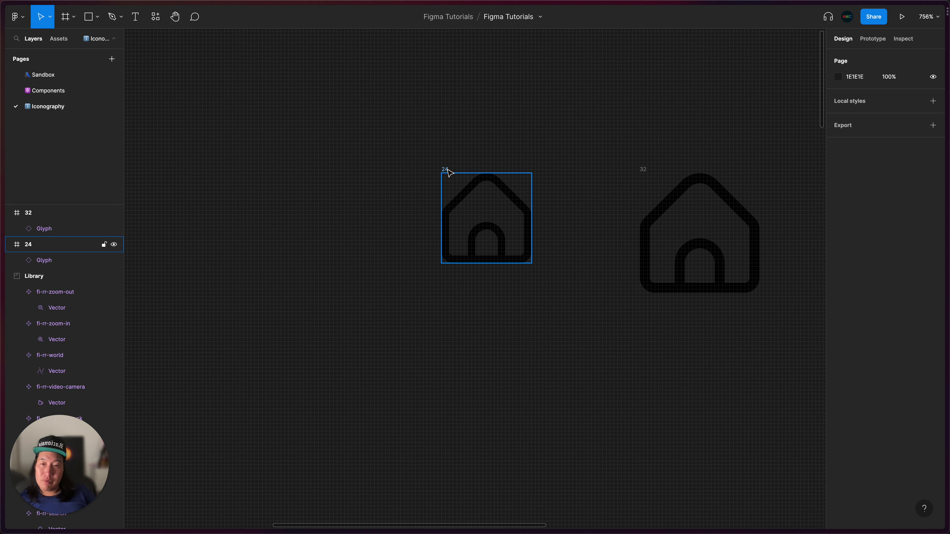
{"action": "mouse_move", "coordinate": [448, 170]}
{"action": "left_mouse_down"}
{"action": "mouse_move", "coordinate": [316, 176]}
{"action": "mouse_move", "coordinate": [449, 170]}
{"action": "left_mouse_up"}
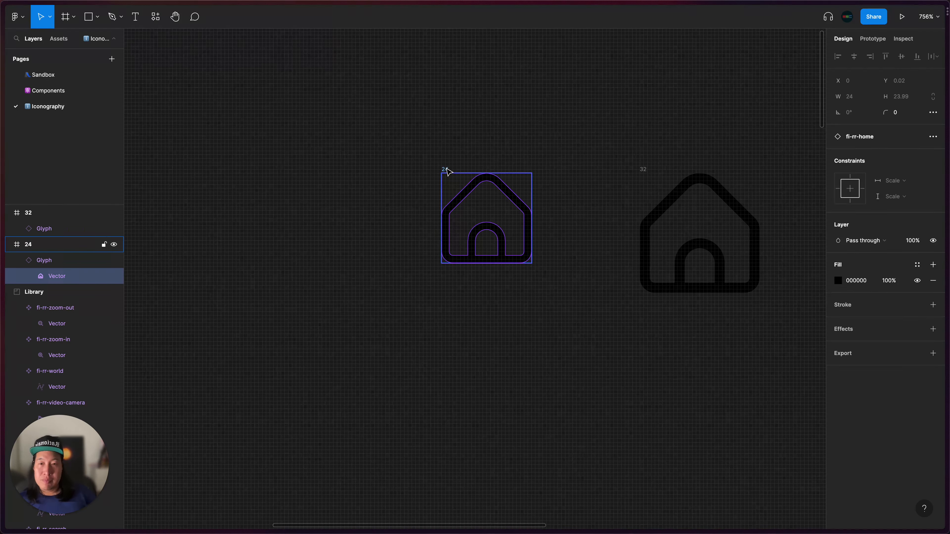
{"action": "left_click", "coordinate": [445, 168]}
{"action": "left_click", "coordinate": [368, 173]}
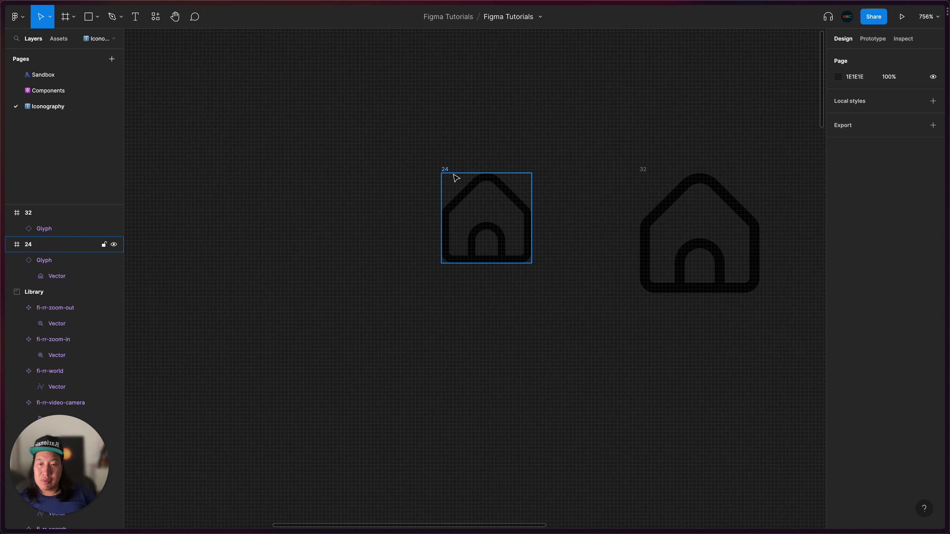
Duplicate frame 24 to its left at X -326 and shrink the copy proportionally to 16 × 16 by subtracting 8 from its width
{"action": "left_click", "coordinate": [443, 168]}
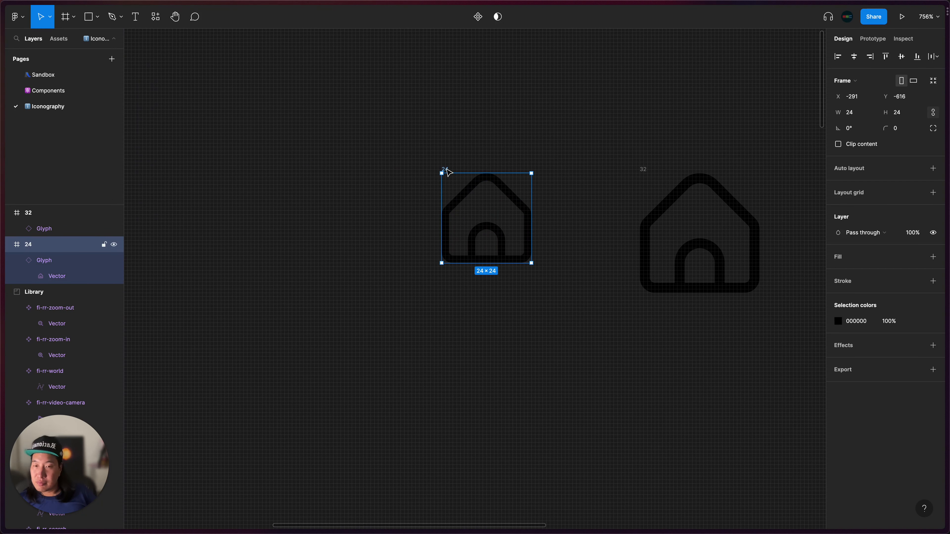
{"action": "left_click_drag", "start_coordinate": [449, 171], "coordinate": [317, 165]}
{"action": "left_click", "coordinate": [856, 112]}
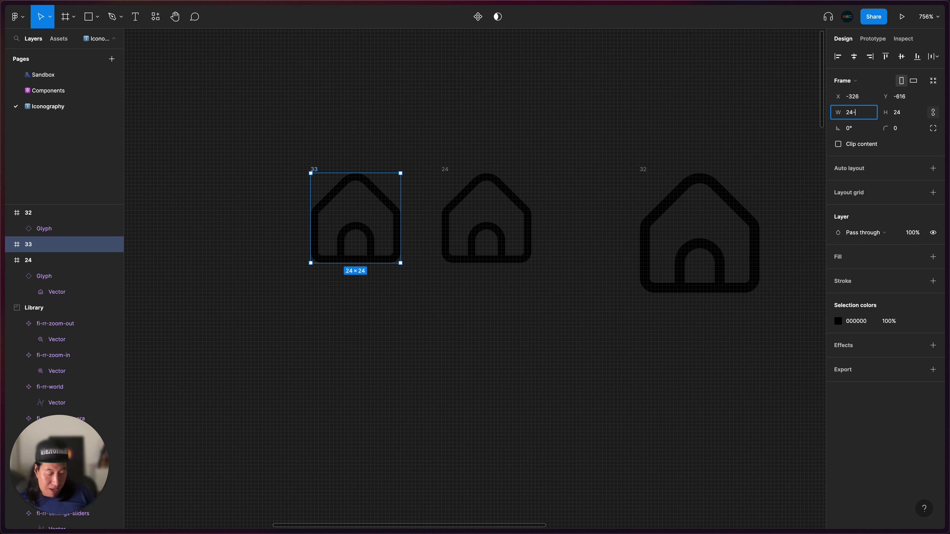
{"action": "type", "text": "-8"}
{"action": "key", "text": "Return"}
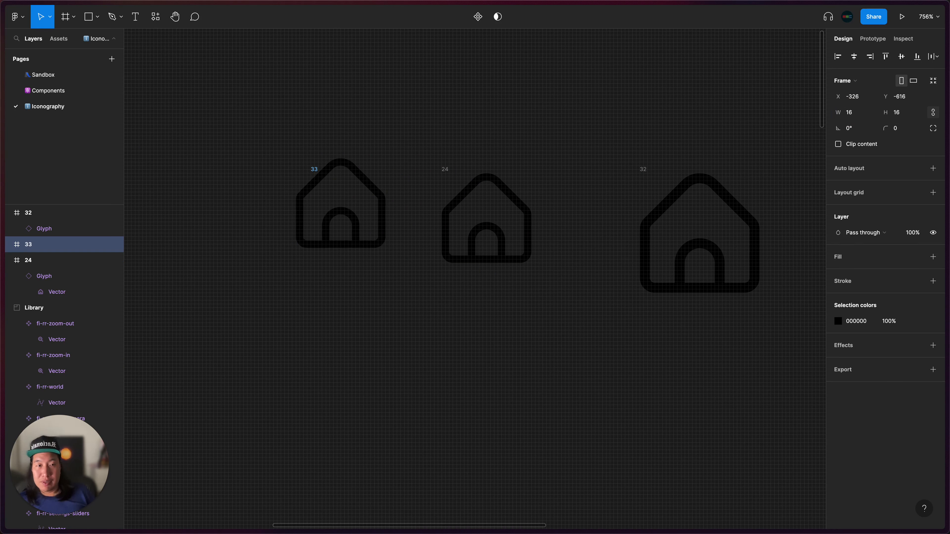
Rename the 16 × 16 frame to 16 and collapse its Glyph layer
{"action": "scroll", "coordinate": [437, 182], "scroll_direction": "up", "scroll_amount": 5}
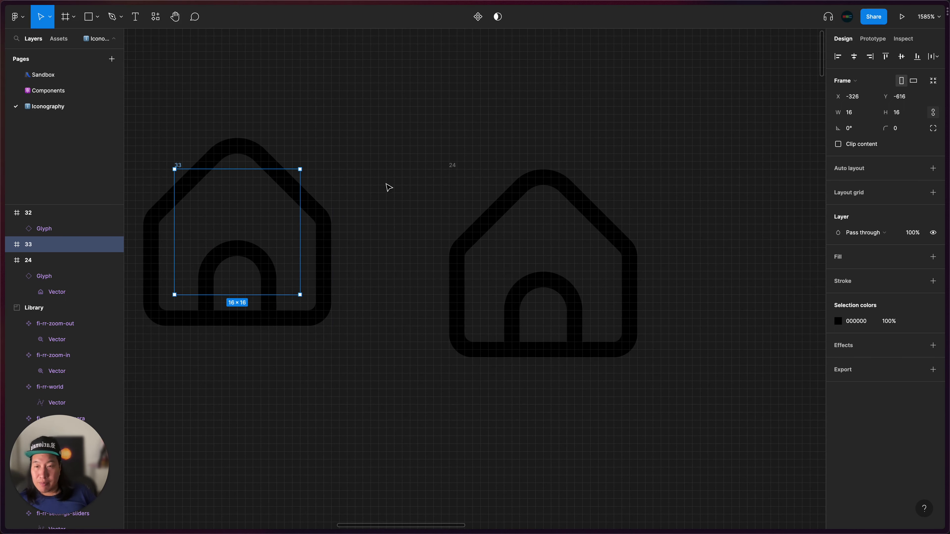
{"action": "left_click", "coordinate": [30, 245]}
{"action": "double_click", "coordinate": [30, 246]}
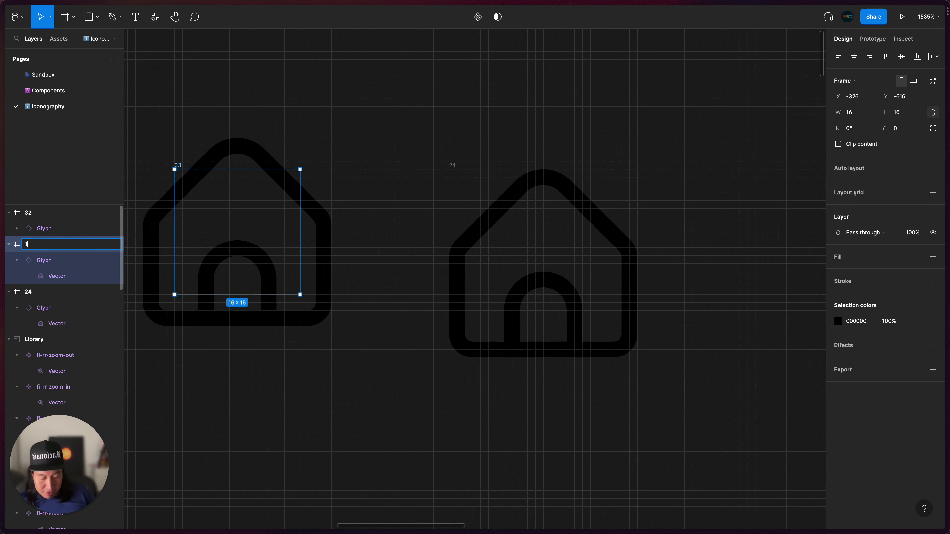
{"action": "type", "text": "16"}
{"action": "key", "text": "Tab"}
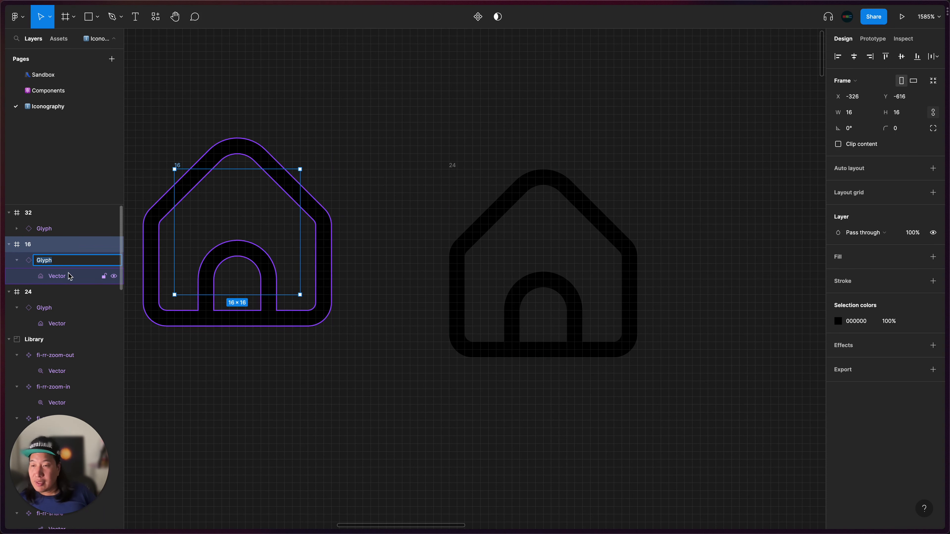
{"action": "left_click", "coordinate": [17, 260]}
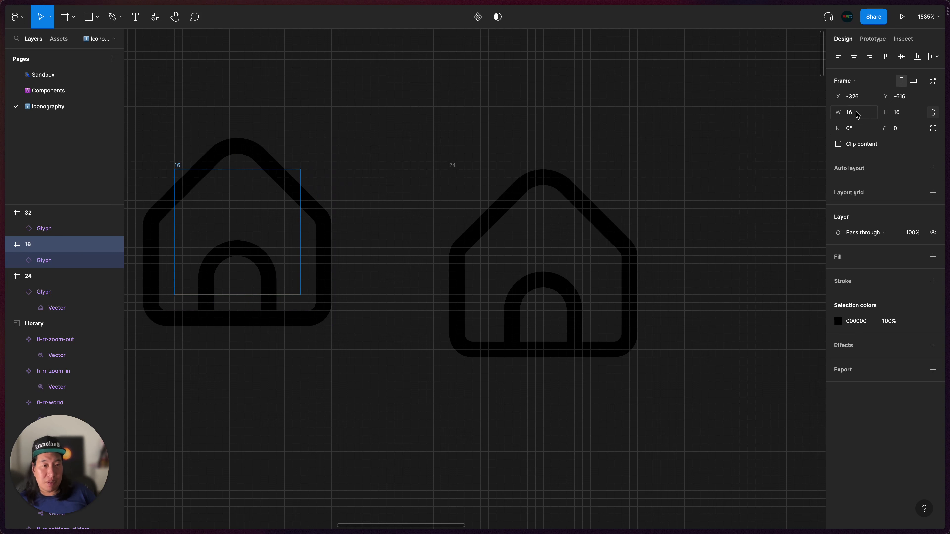
Resize the Glyph instance in frame 16 to 16 × 16 with constrained proportions and center it horizontally and vertically
{"action": "left_click", "coordinate": [56, 261]}
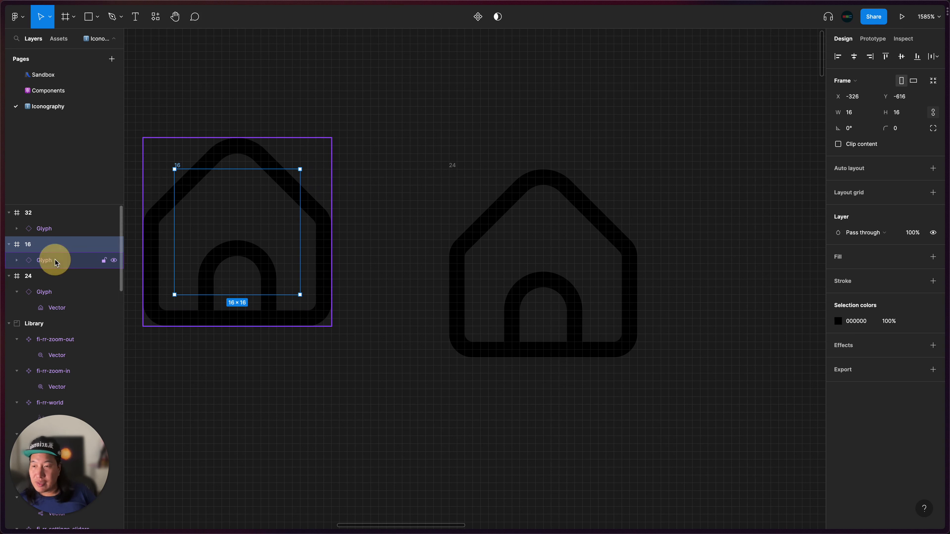
{"action": "left_click", "coordinate": [863, 113]}
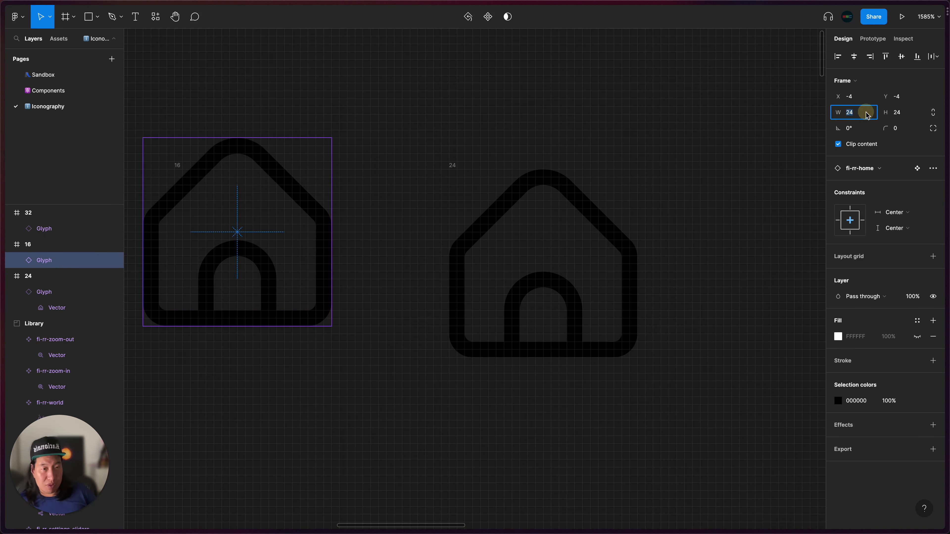
{"action": "left_click", "coordinate": [933, 112]}
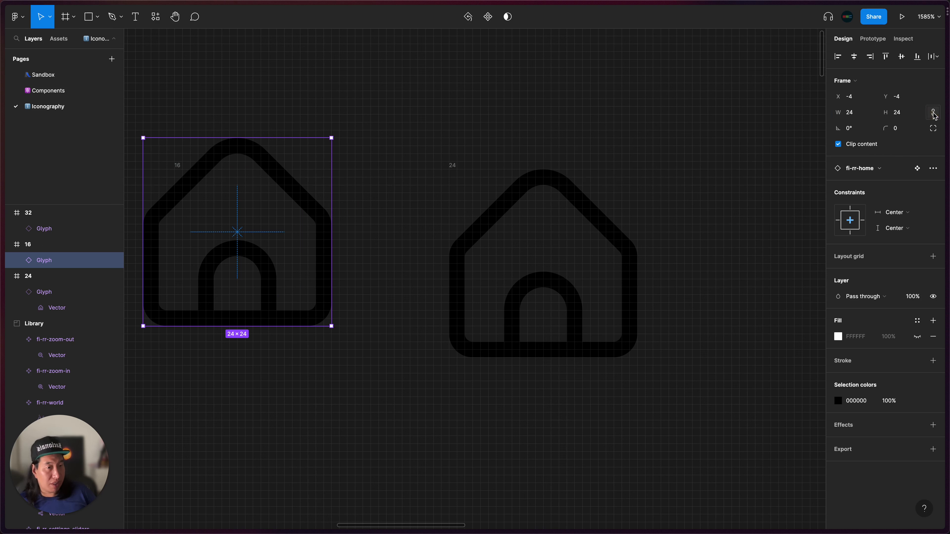
{"action": "left_click", "coordinate": [862, 114]}
{"action": "type", "text": "16"}
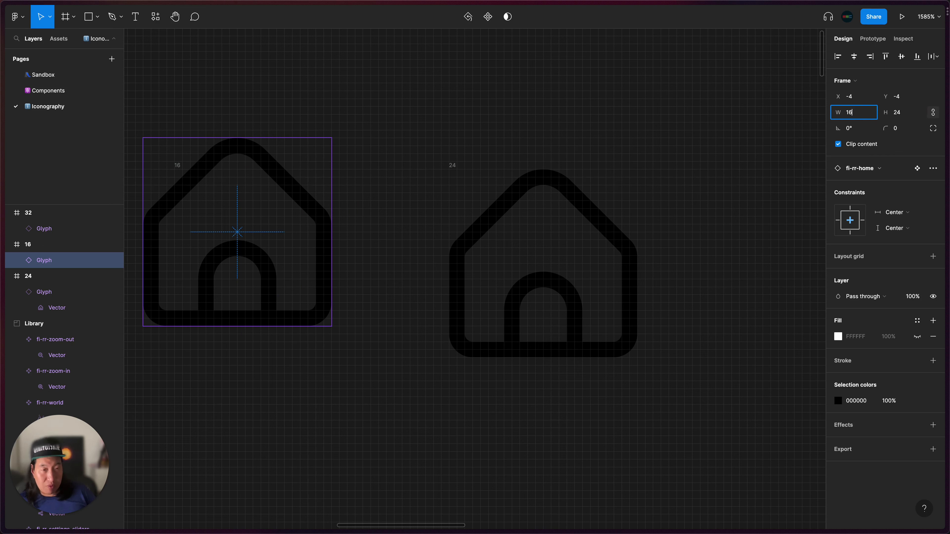
{"action": "key", "text": "Tab"}
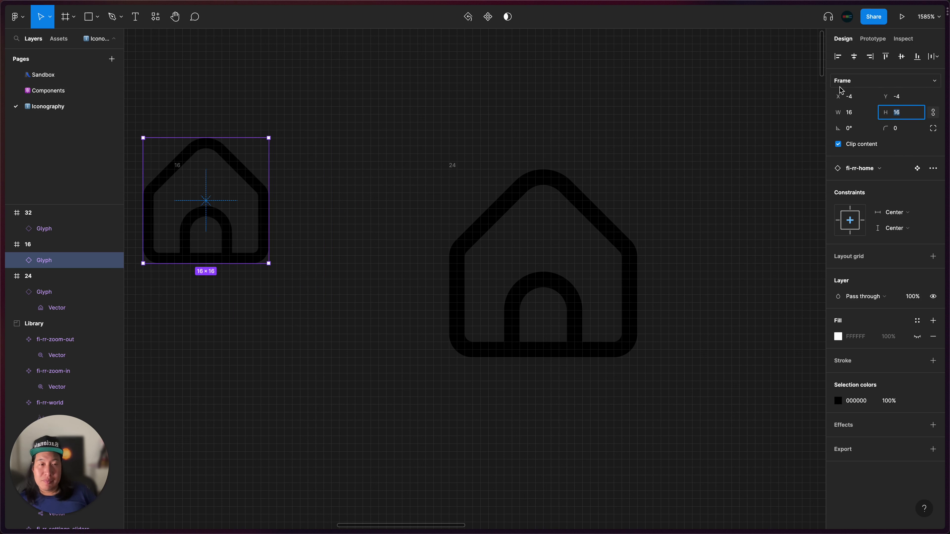
{"action": "left_click", "coordinate": [854, 56]}
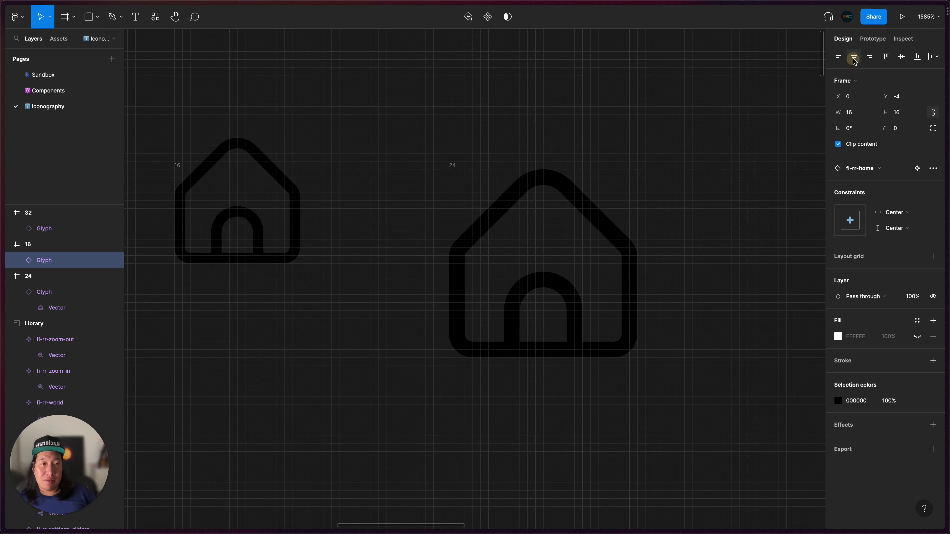
{"action": "left_click", "coordinate": [902, 57]}
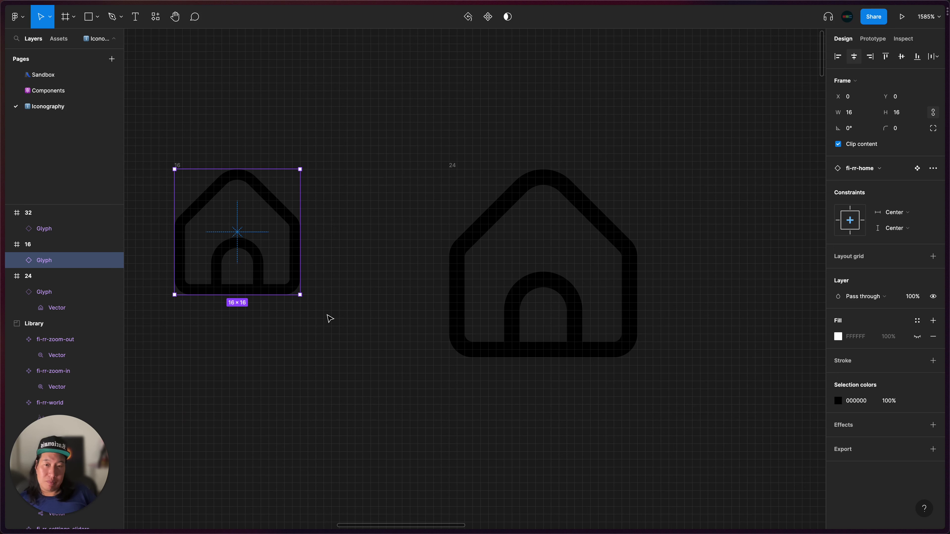
Move frame 32 closer to frame 24, to X -250 at the same height
{"action": "scroll", "coordinate": [330, 318], "scroll_direction": "left", "scroll_amount": 2}
{"action": "scroll", "coordinate": [464, 285], "scroll_direction": "up", "scroll_amount": 1}
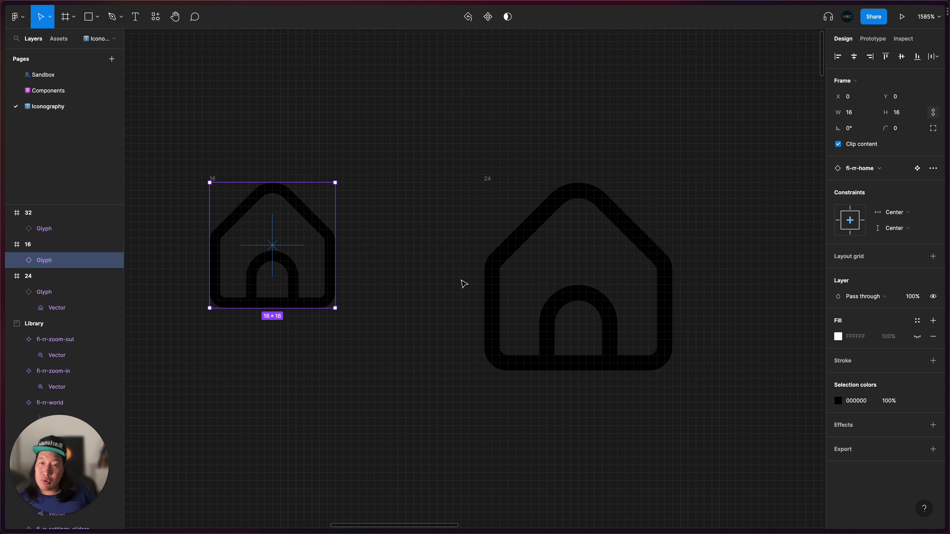
{"action": "scroll", "coordinate": [464, 285], "scroll_direction": "down", "scroll_amount": 5}
{"action": "scroll", "coordinate": [462, 283], "scroll_direction": "right", "scroll_amount": 4}
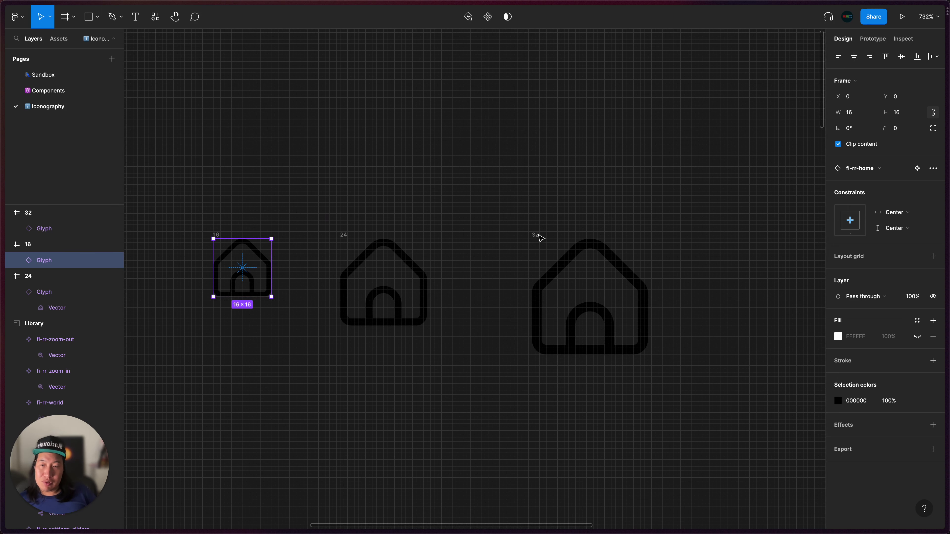
{"action": "left_click", "coordinate": [494, 237]}
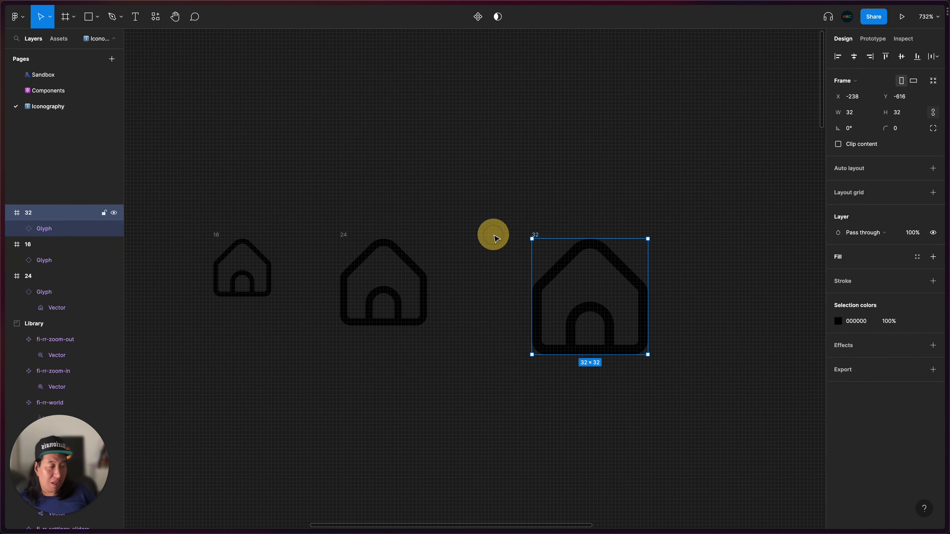
{"action": "left_click_drag", "start_coordinate": [536, 235], "coordinate": [494, 235]}
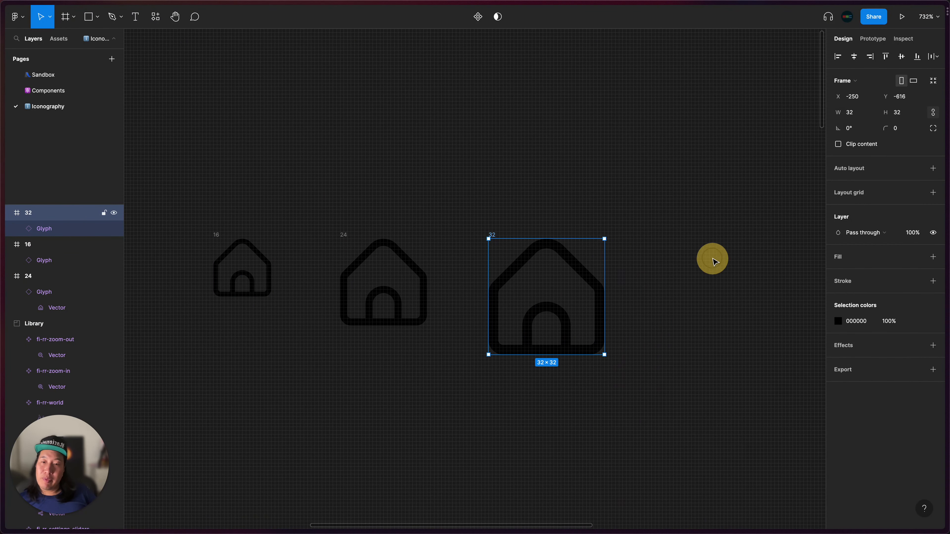
Duplicate frame 32 to its right at X -189 and enlarge the copy proportionally to 40 × 40
{"action": "key", "text": "super+d"}
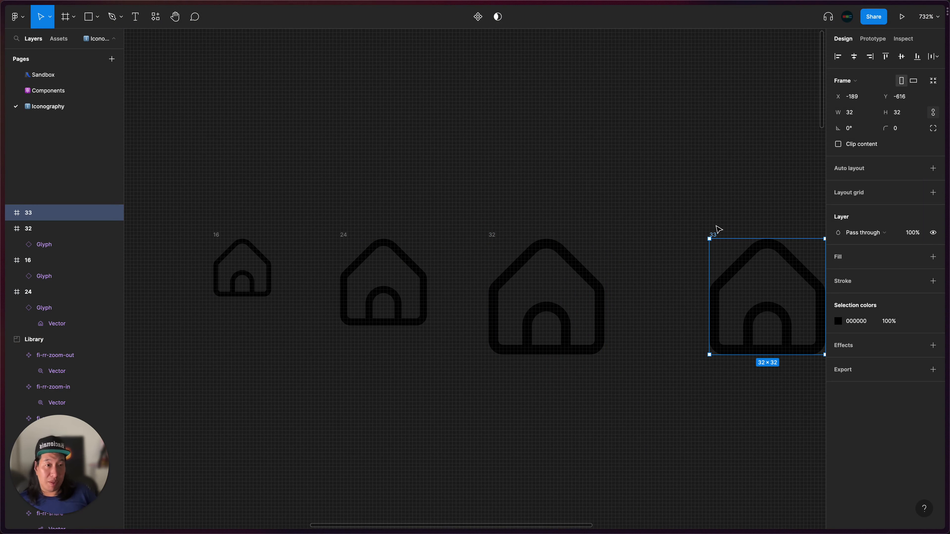
{"action": "left_click", "coordinate": [851, 112]}
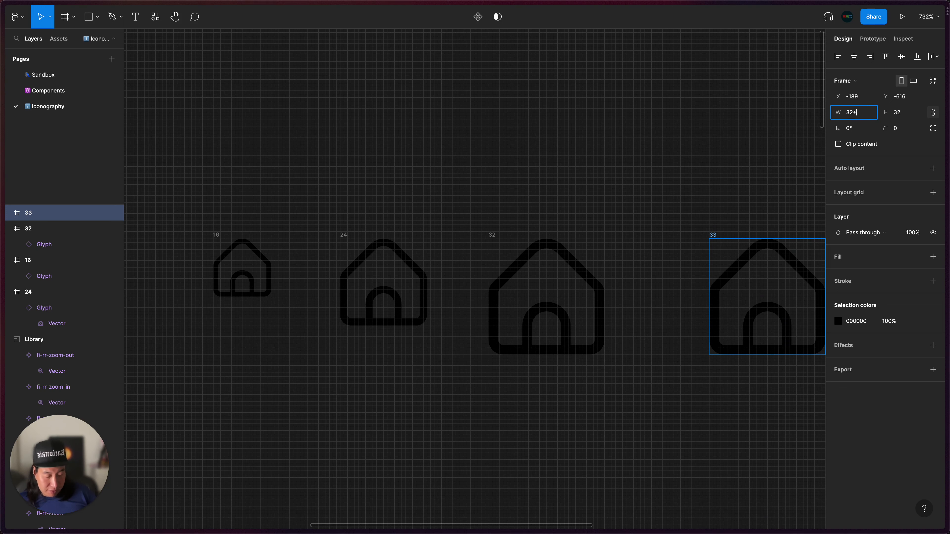
{"action": "key", "text": "Return"}
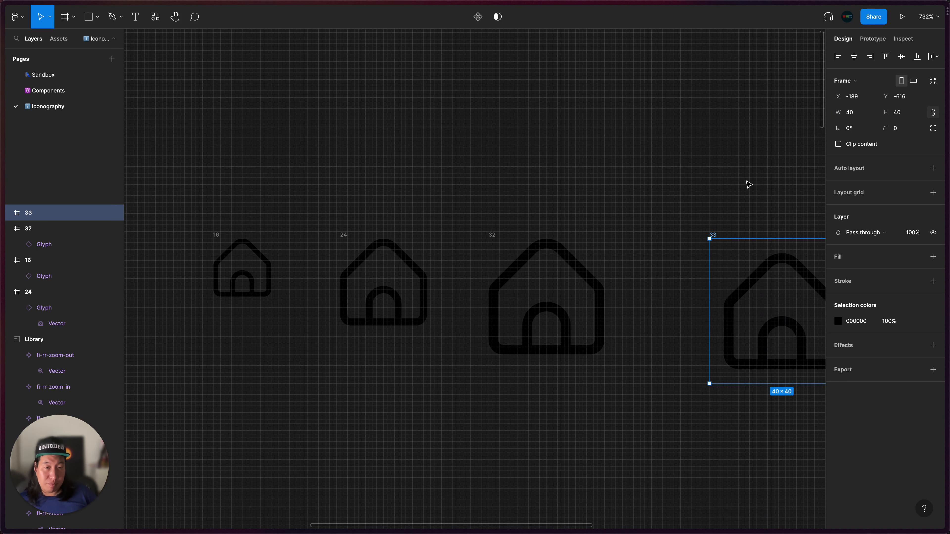
Rename the 40 × 40 frame to 40
{"action": "scroll", "coordinate": [748, 184], "scroll_direction": "right", "scroll_amount": 3}
{"action": "scroll", "coordinate": [747, 185], "scroll_direction": "down", "scroll_amount": 2}
{"action": "double_click", "coordinate": [620, 188]}
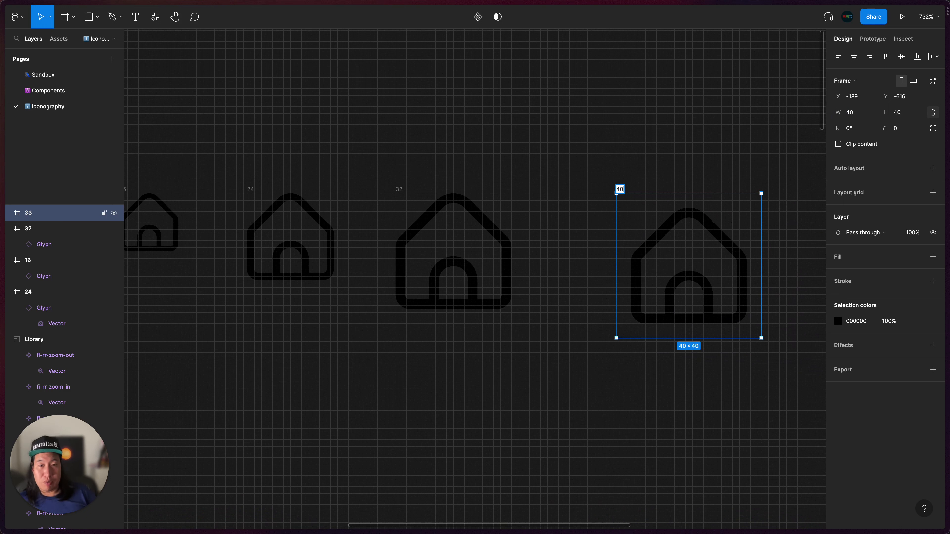
{"action": "type", "text": "40"}
{"action": "key", "text": "Return"}
Select the Glyph instance inside frame 40
{"action": "left_click", "coordinate": [672, 235]}
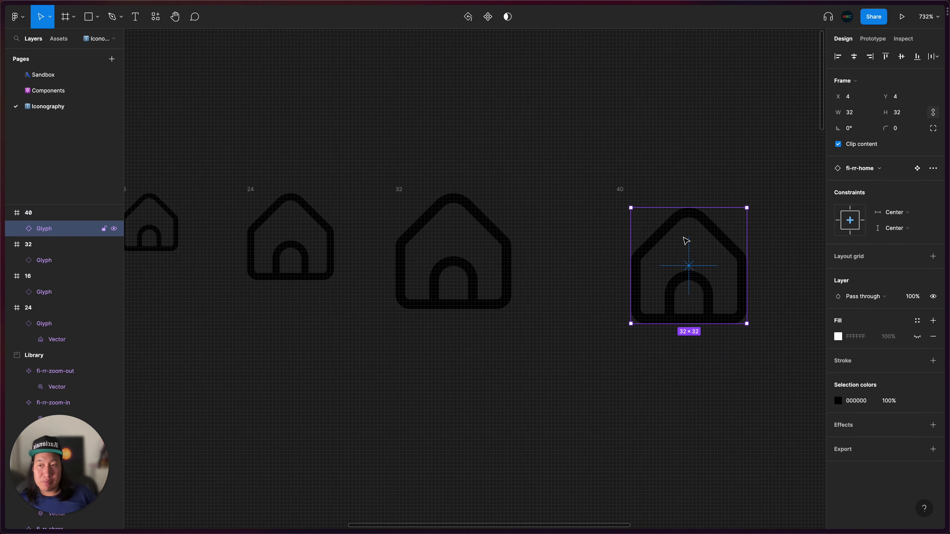
Resize the Glyph in the 40 frame to 40 × 40 and center it horizontally and vertically in the frame
{"action": "left_click", "coordinate": [859, 117]}
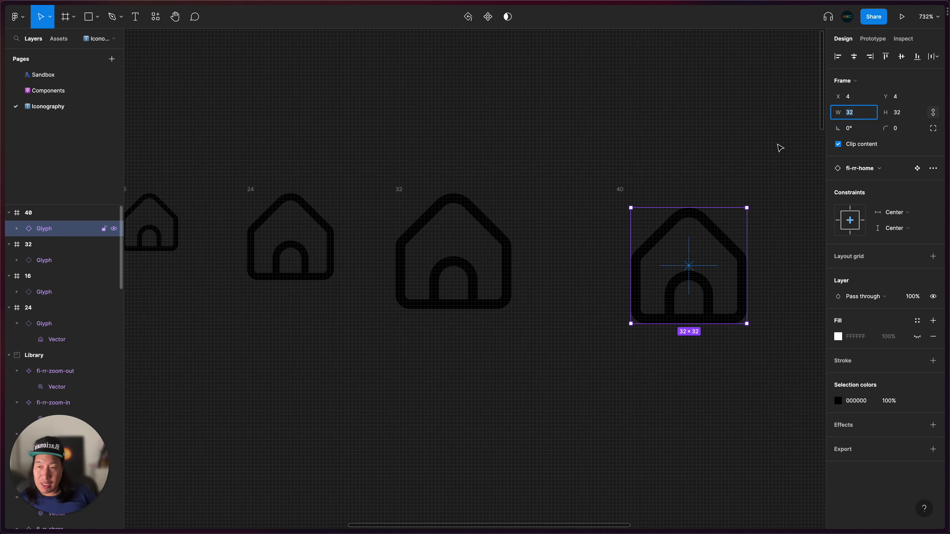
{"action": "type", "text": "40"}
{"action": "key", "text": "Tab"}
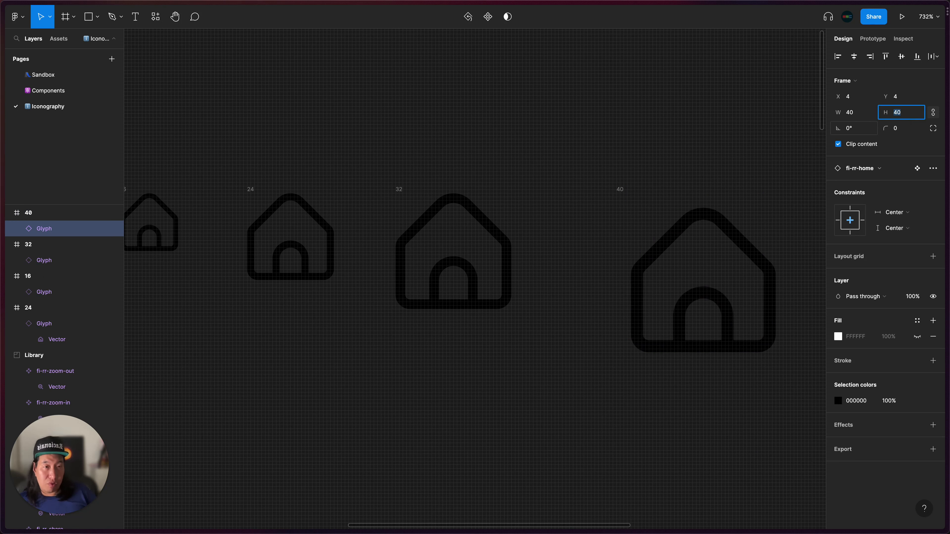
{"action": "left_click", "coordinate": [854, 56]}
{"action": "left_click", "coordinate": [902, 56]}
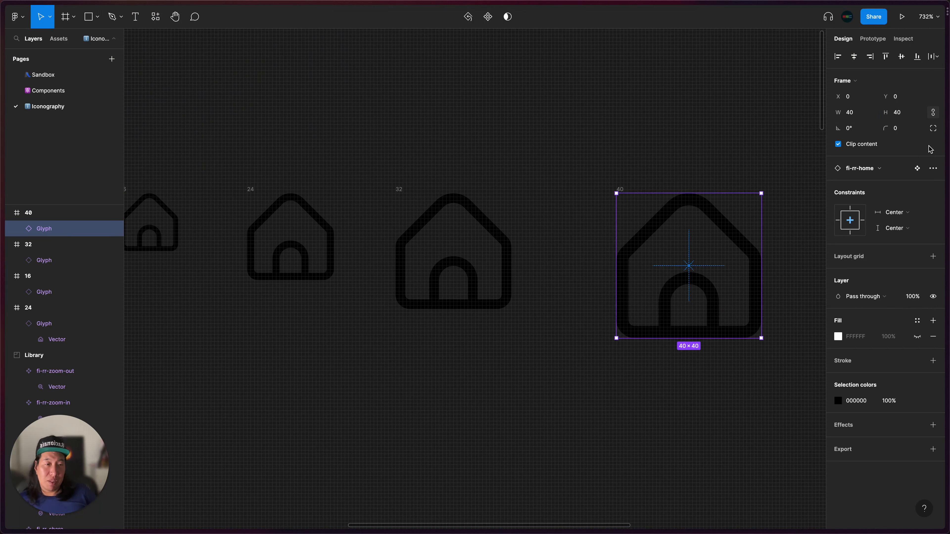
Check the proportion constraint of the glyphs in the 40 and 24 frames and compare the four home icon sizes
{"action": "left_click", "coordinate": [933, 113]}
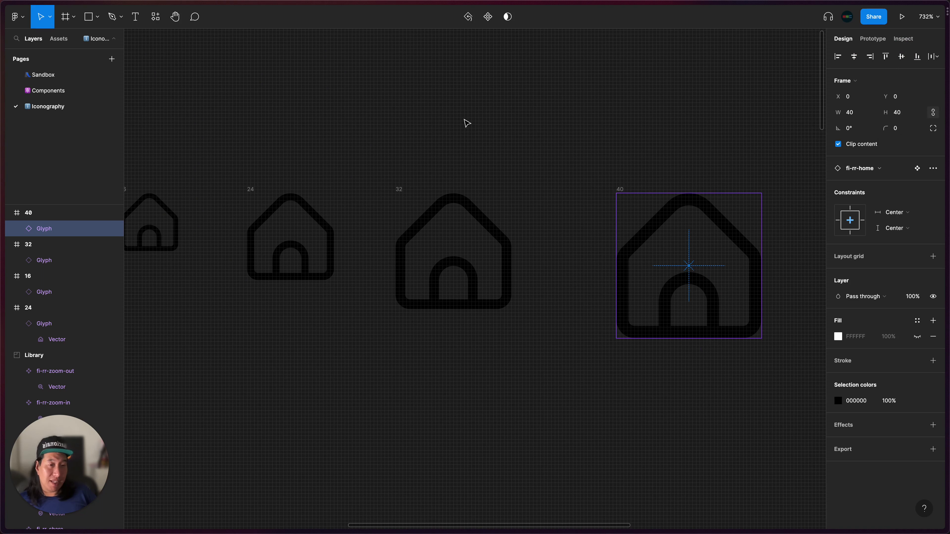
{"action": "left_click", "coordinate": [261, 190]}
{"action": "left_click", "coordinate": [250, 190]}
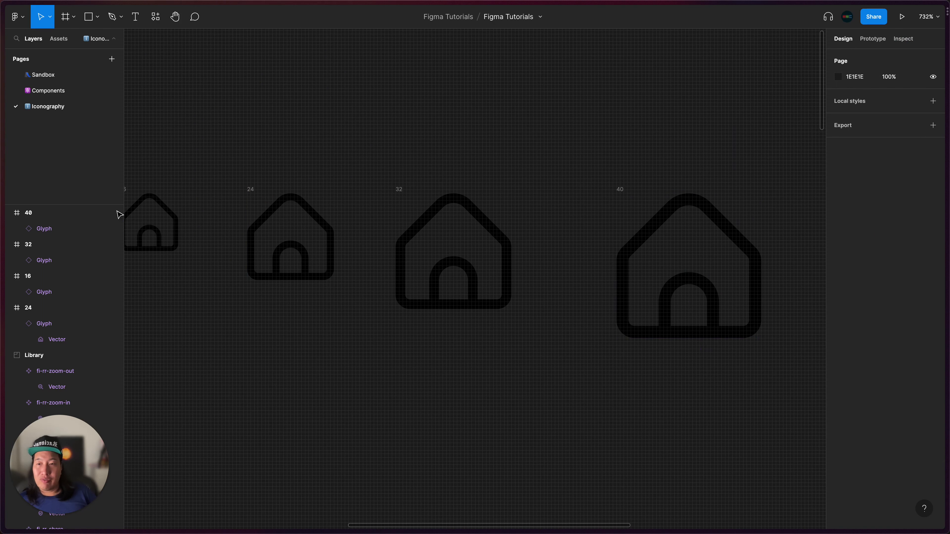
{"action": "left_click", "coordinate": [56, 306]}
{"action": "left_click", "coordinate": [50, 318]}
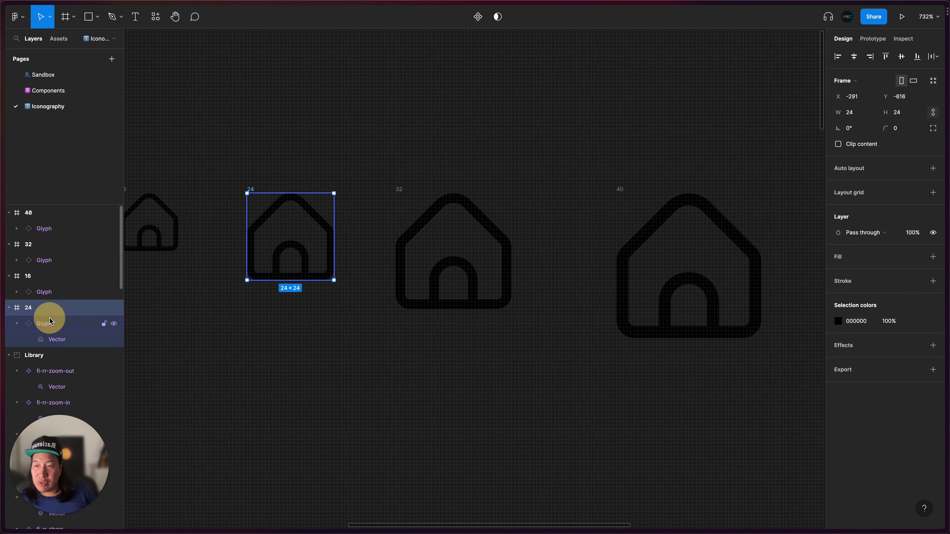
{"action": "left_click", "coordinate": [935, 112]}
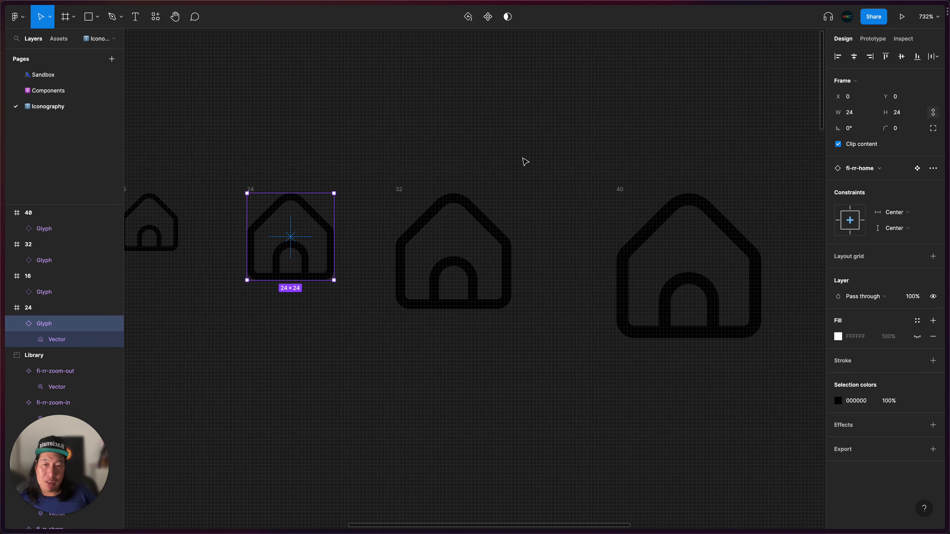
{"action": "left_click", "coordinate": [531, 153]}
{"action": "scroll", "coordinate": [391, 199], "scroll_direction": "left", "scroll_amount": 2}
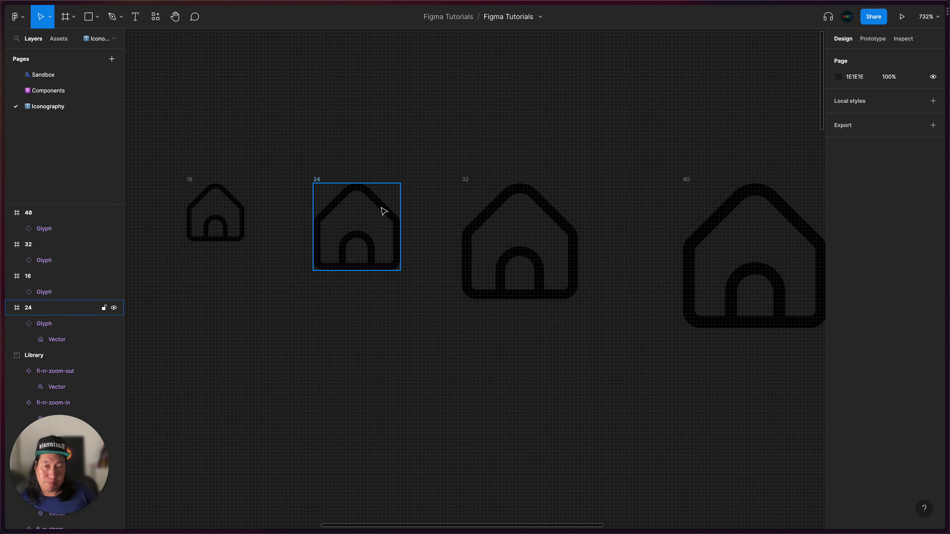
{"action": "left_click", "coordinate": [439, 136]}
{"action": "scroll", "coordinate": [439, 138], "scroll_direction": "down", "scroll_amount": 5}
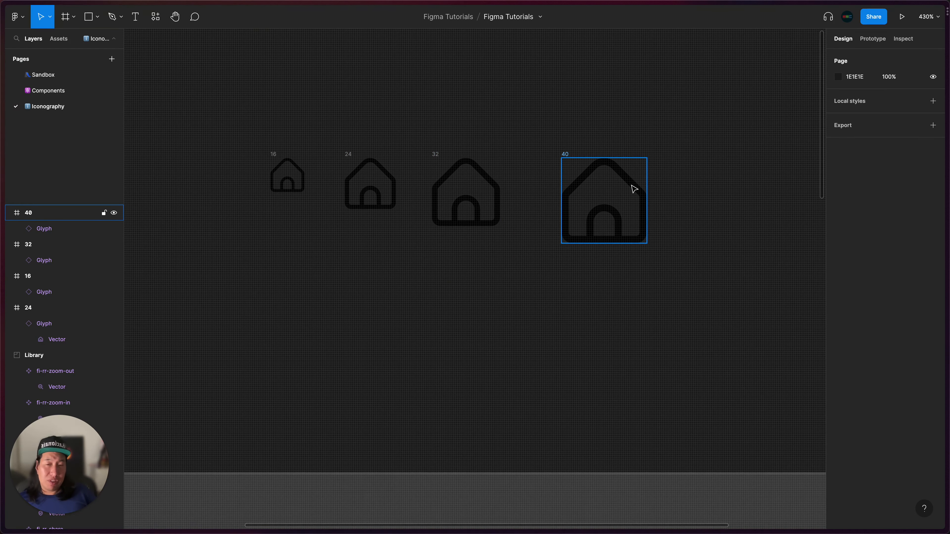
{"action": "scroll", "coordinate": [634, 189], "scroll_direction": "down", "scroll_amount": 6}
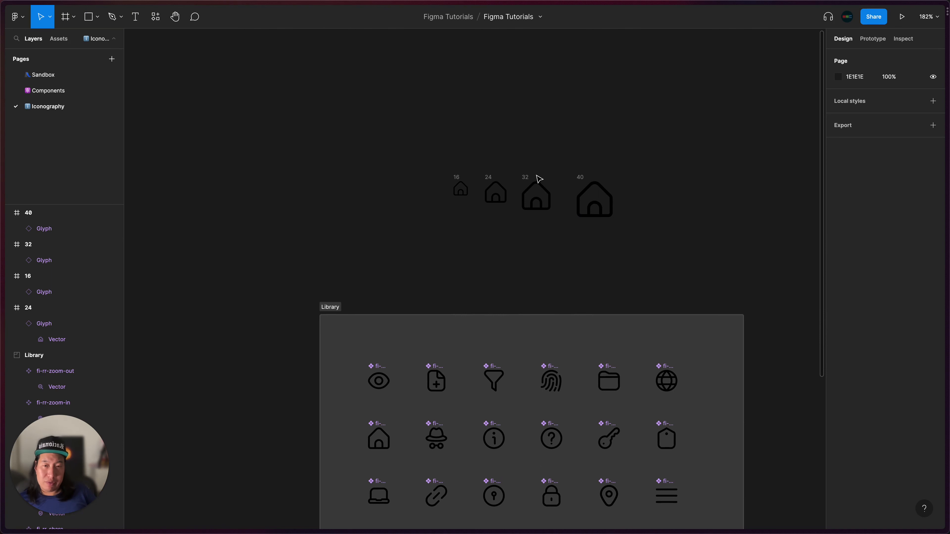
{"action": "scroll", "coordinate": [527, 172], "scroll_direction": "up", "scroll_amount": 4}
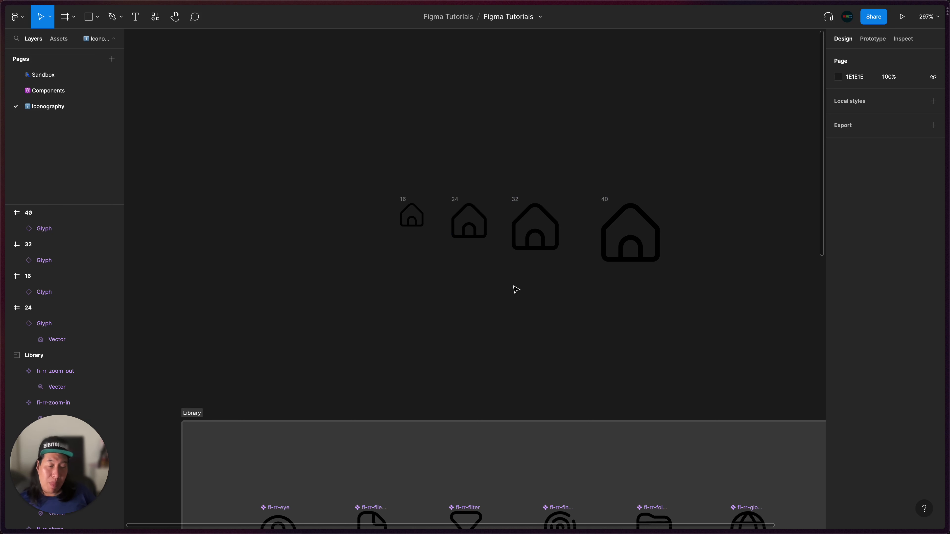
{"action": "left_click_drag", "start_coordinate": [337, 165], "coordinate": [709, 296]}
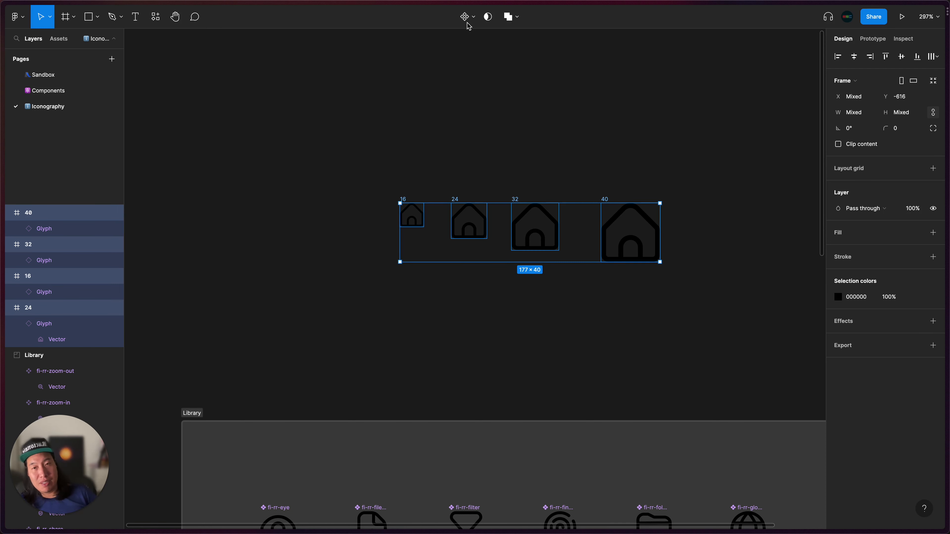
{"action": "left_click", "coordinate": [474, 18]}
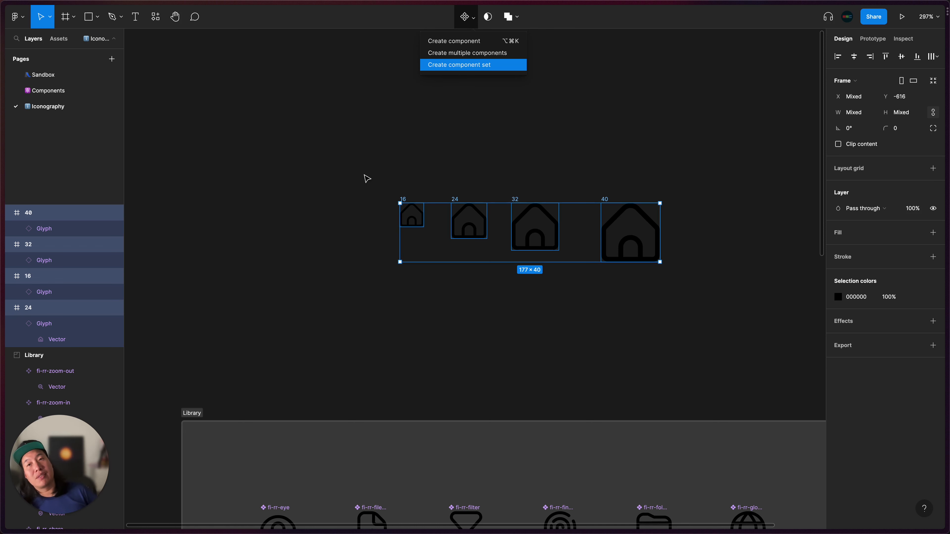
{"action": "left_click", "coordinate": [358, 185]}
{"action": "left_click", "coordinate": [363, 175]}
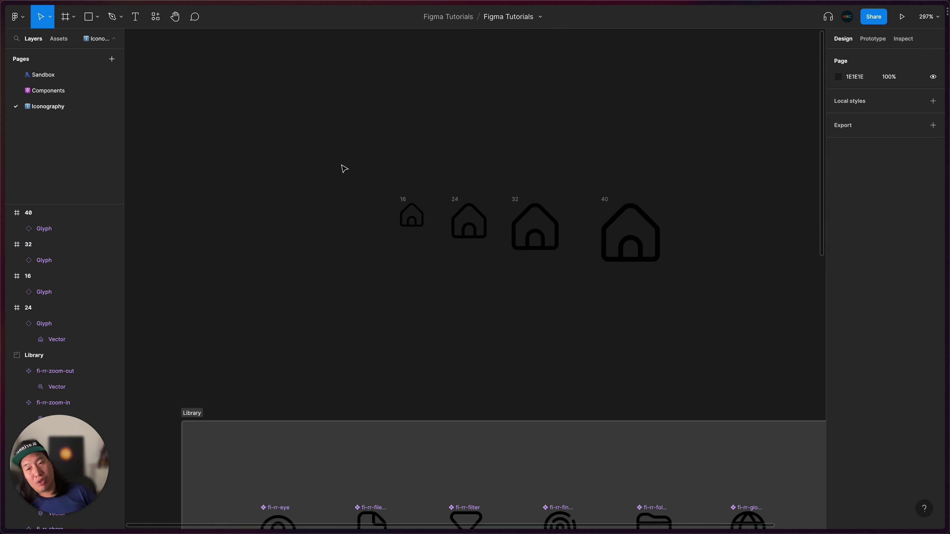
Combine the 16, 24, 32 and 40 home frames into a component set and move it to about X -368, Y -642
{"action": "left_click_drag", "start_coordinate": [340, 165], "coordinate": [757, 324]}
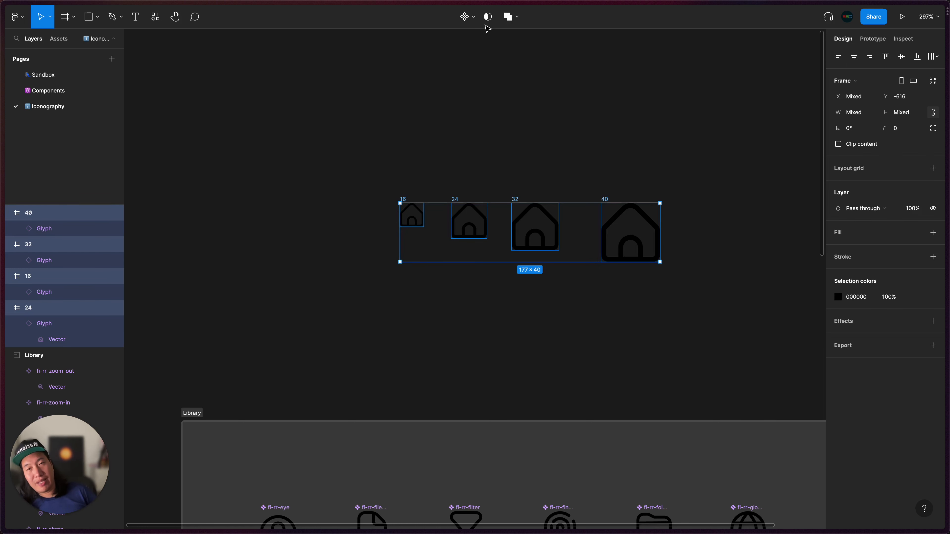
{"action": "left_click", "coordinate": [470, 16]}
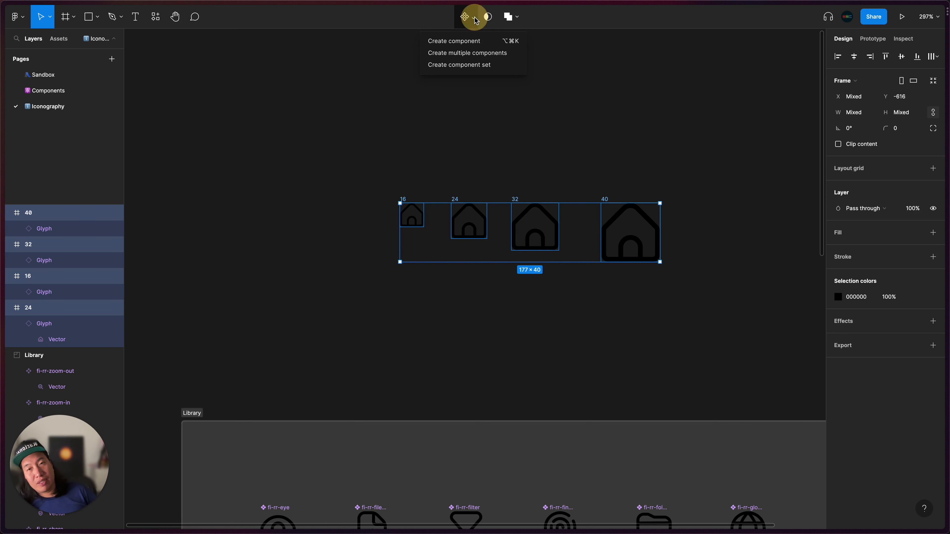
{"action": "left_click", "coordinate": [461, 66]}
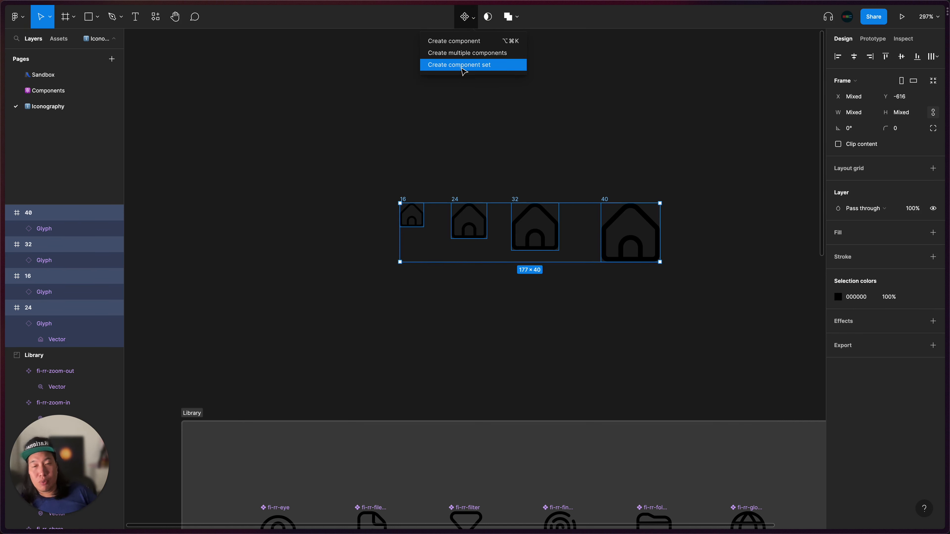
{"action": "left_click", "coordinate": [463, 68]}
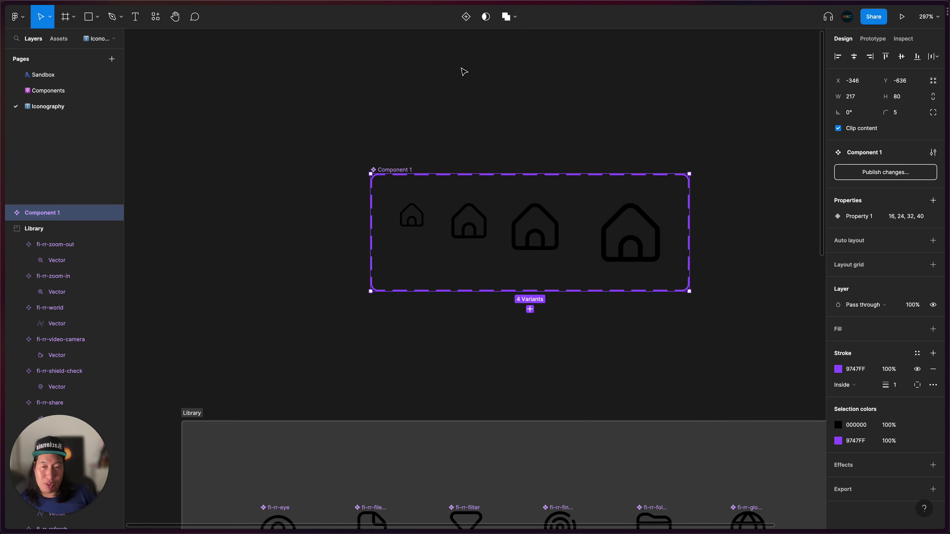
{"action": "left_click", "coordinate": [396, 169]}
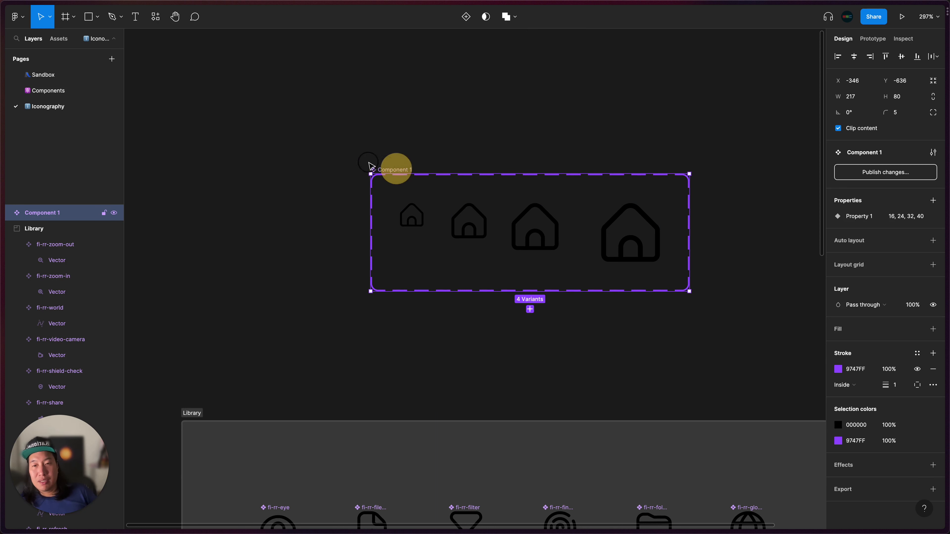
{"action": "left_click_drag", "start_coordinate": [369, 165], "coordinate": [337, 156]}
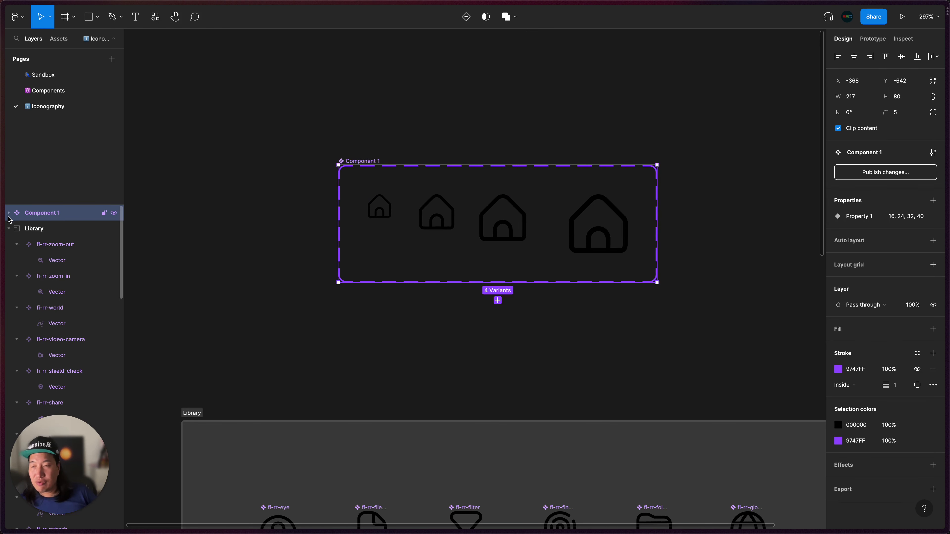
Expand the component set's layers and collapse the 24, 32 and 40 variants
{"action": "left_click", "coordinate": [7, 213]}
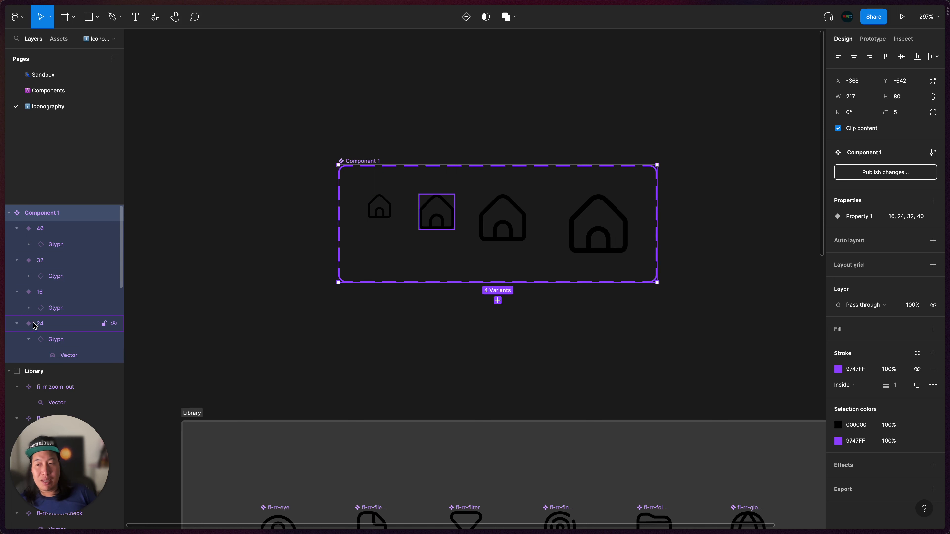
{"action": "left_click", "coordinate": [18, 324]}
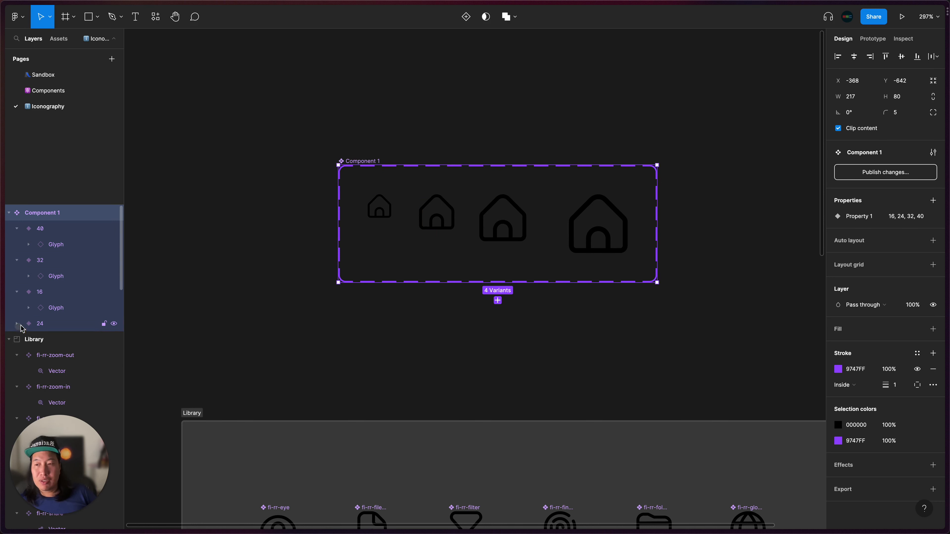
{"action": "left_click", "coordinate": [13, 289]}
{"action": "left_click", "coordinate": [16, 259]}
{"action": "left_click", "coordinate": [18, 229]}
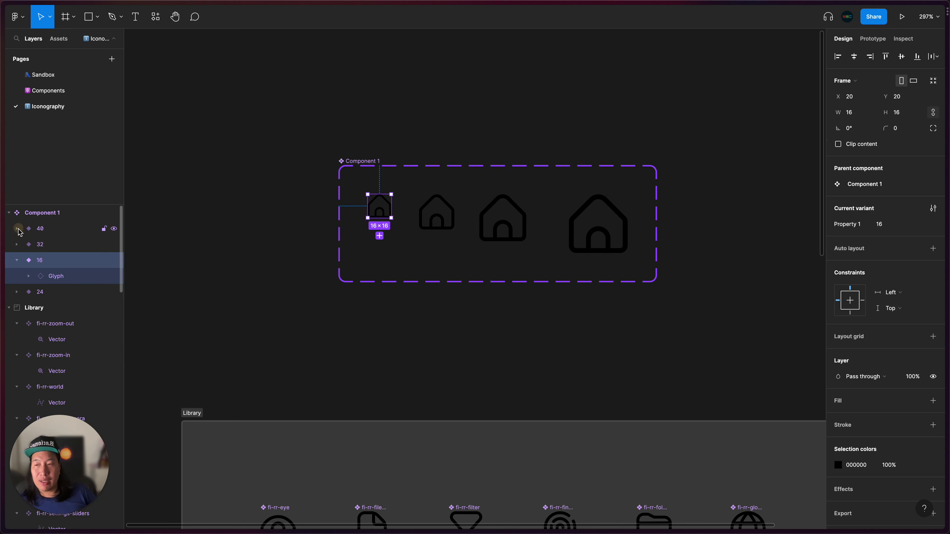
Rename the home icon component set as Icon
{"action": "left_click", "coordinate": [355, 160]}
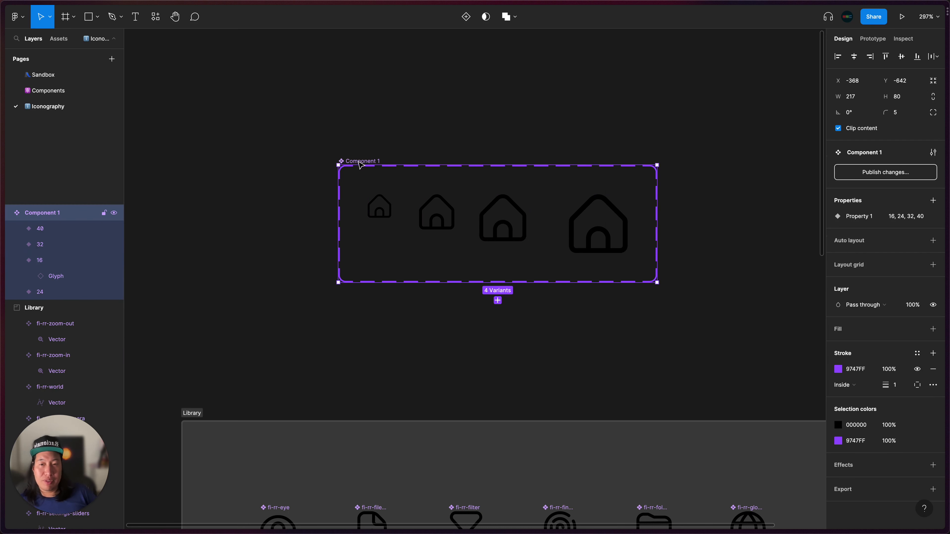
{"action": "double_click", "coordinate": [360, 160]}
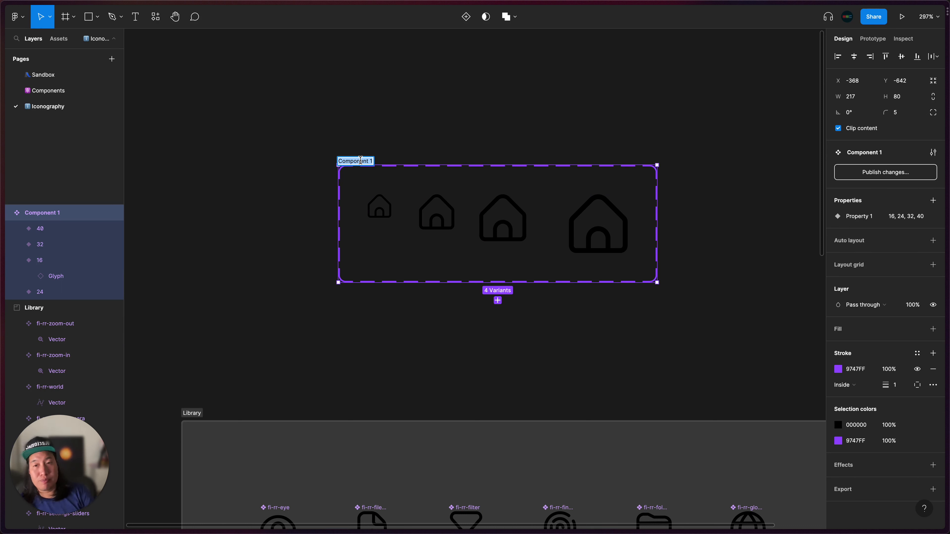
{"action": "key", "text": "BackSpace"}
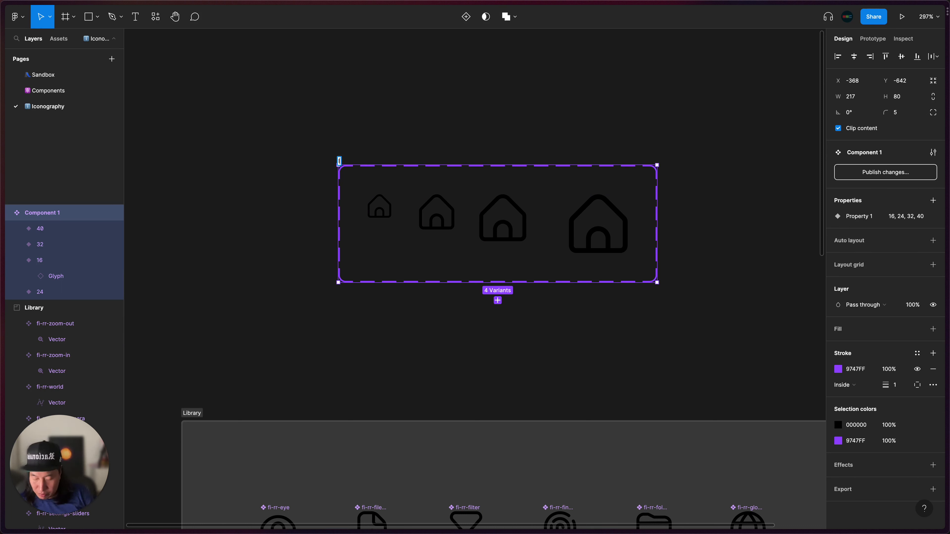
{"action": "key", "text": "Return"}
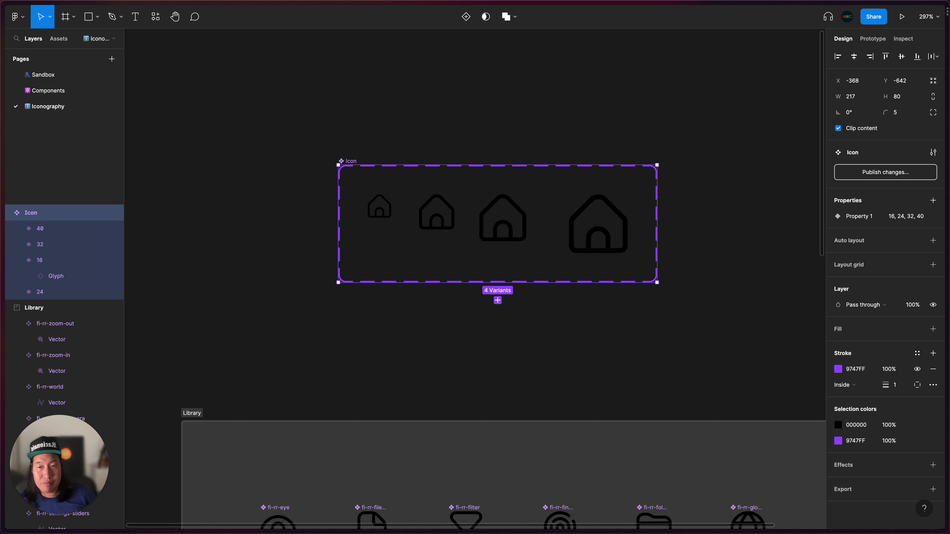
Move the Icon component set to about X -396, Y -643
{"action": "left_click", "coordinate": [434, 106]}
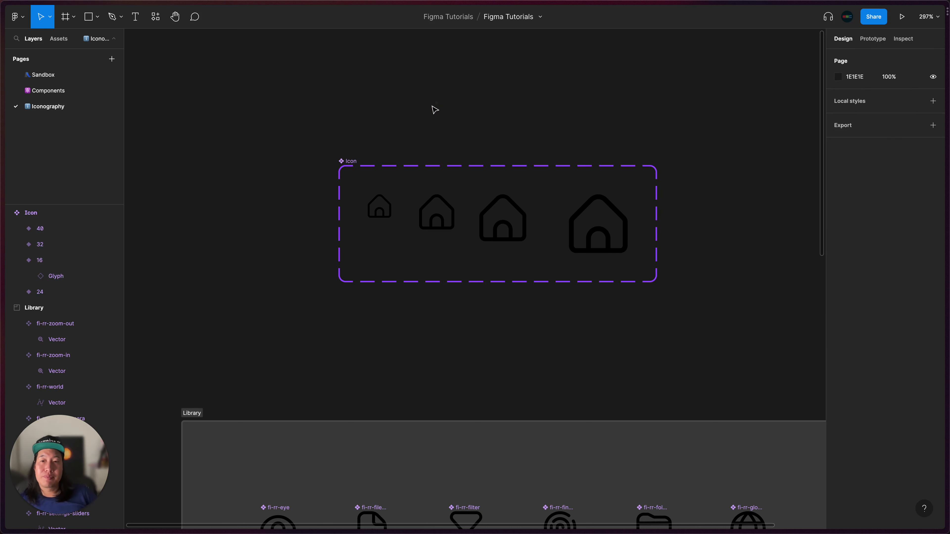
{"action": "left_click", "coordinate": [354, 158]}
{"action": "left_click", "coordinate": [312, 157]}
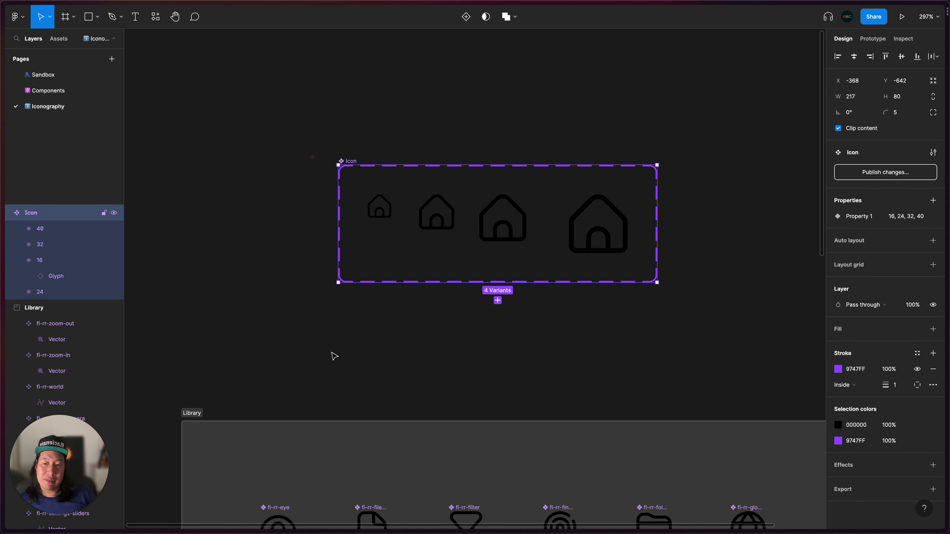
{"action": "left_click_drag", "start_coordinate": [392, 227], "coordinate": [351, 225]}
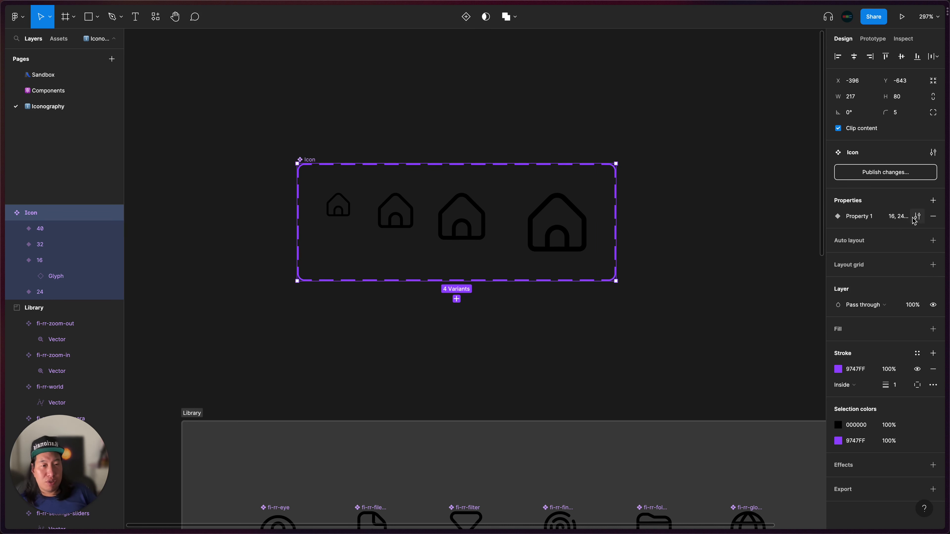
Rename the Icon component set's variant property as Size
{"action": "double_click", "coordinate": [868, 218]}
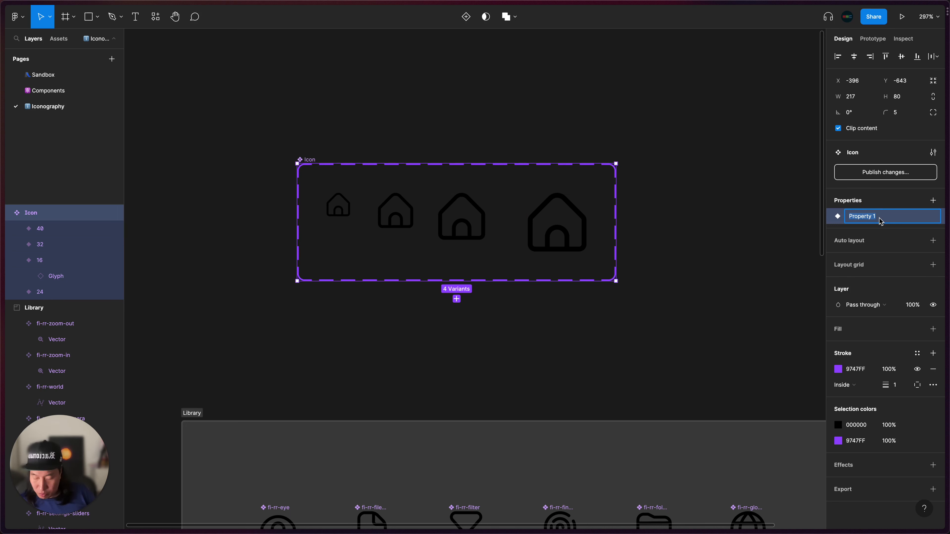
{"action": "type", "text": "Size"}
{"action": "key", "text": "Return"}
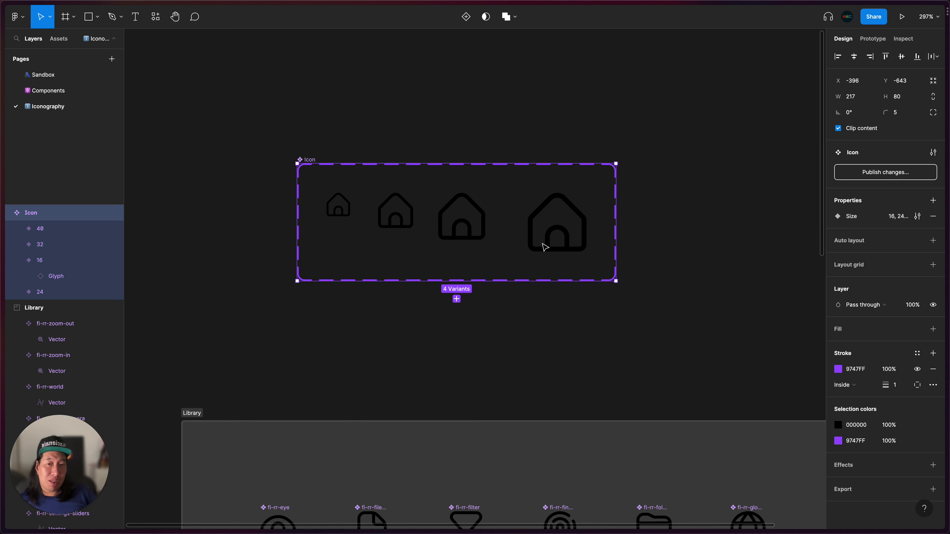
Inspect the Size values assigned to the individual variants in the Icon component set
{"action": "left_click", "coordinate": [544, 245]}
{"action": "left_click", "coordinate": [468, 232]}
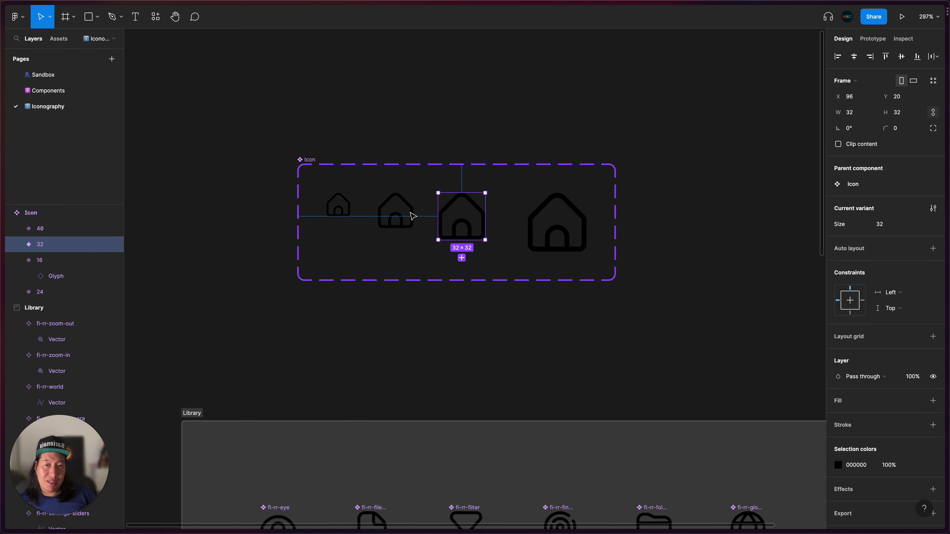
{"action": "left_click", "coordinate": [411, 215]}
{"action": "left_click", "coordinate": [338, 207]}
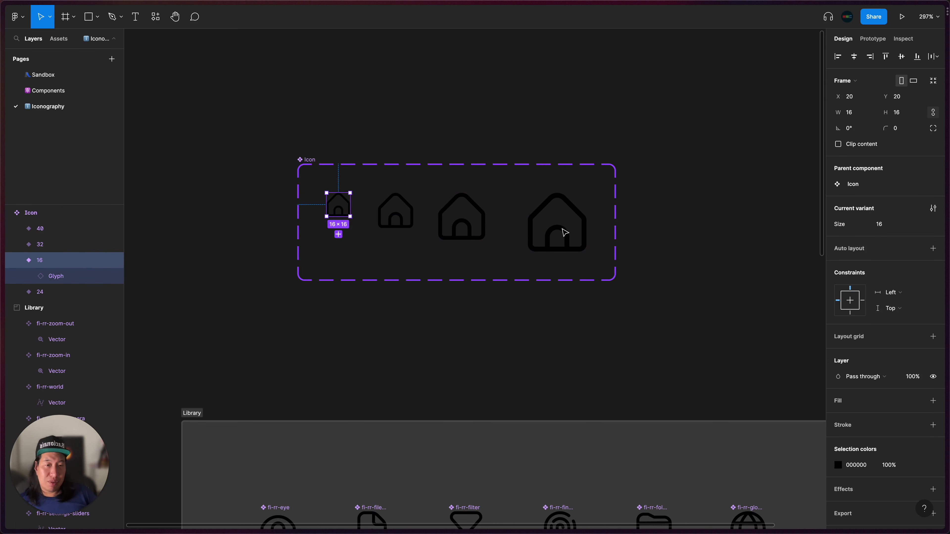
Try 40px as the largest variant's Size value, and set it back to 40
{"action": "left_click", "coordinate": [554, 229]}
{"action": "left_click", "coordinate": [887, 224]}
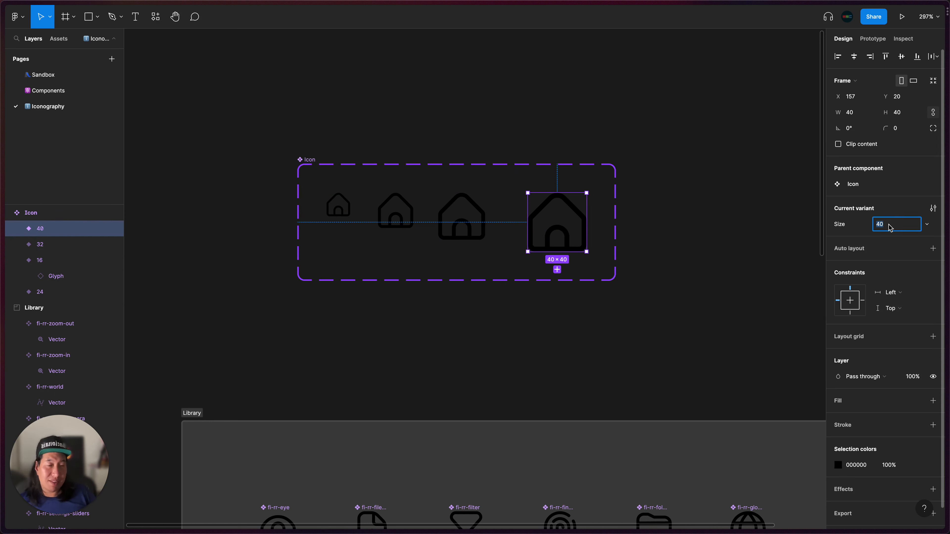
{"action": "key", "text": "Right"}
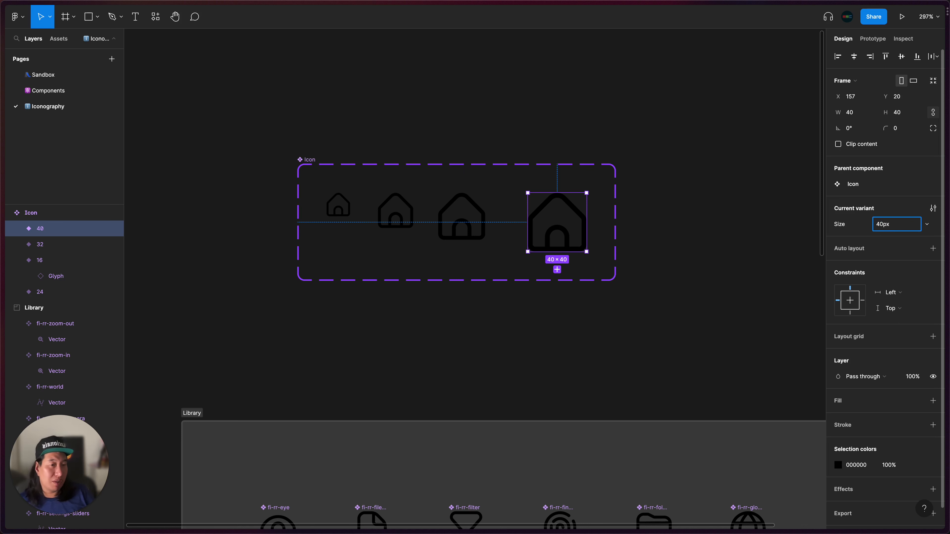
{"action": "key", "text": "Return"}
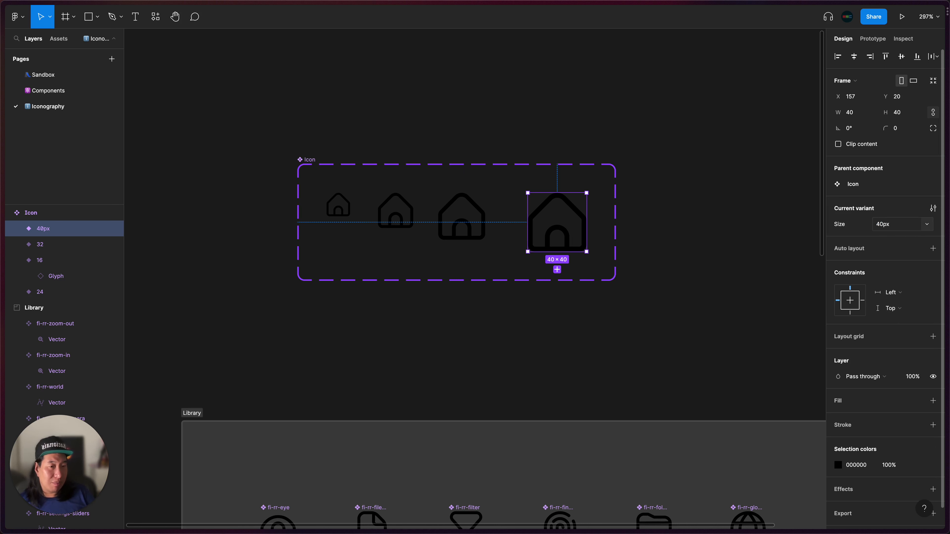
{"action": "left_click", "coordinate": [905, 225]}
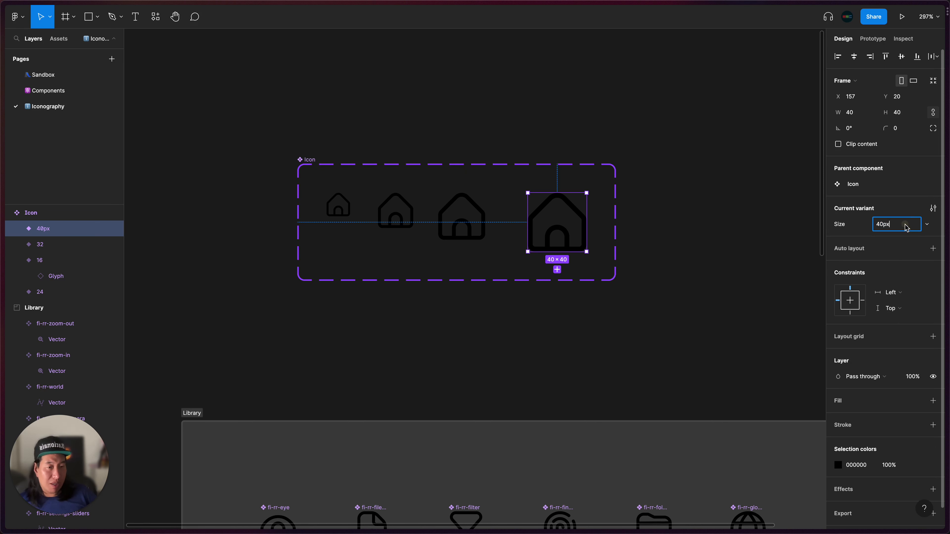
{"action": "key", "text": "Return"}
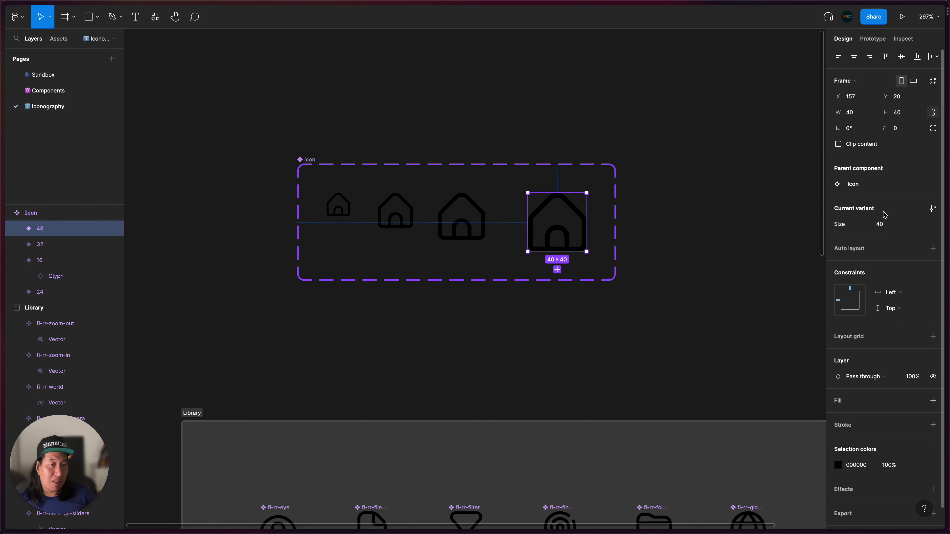
Review the Size options of the largest variant and the Size property's values on the Icon component set
{"action": "left_click", "coordinate": [927, 226]}
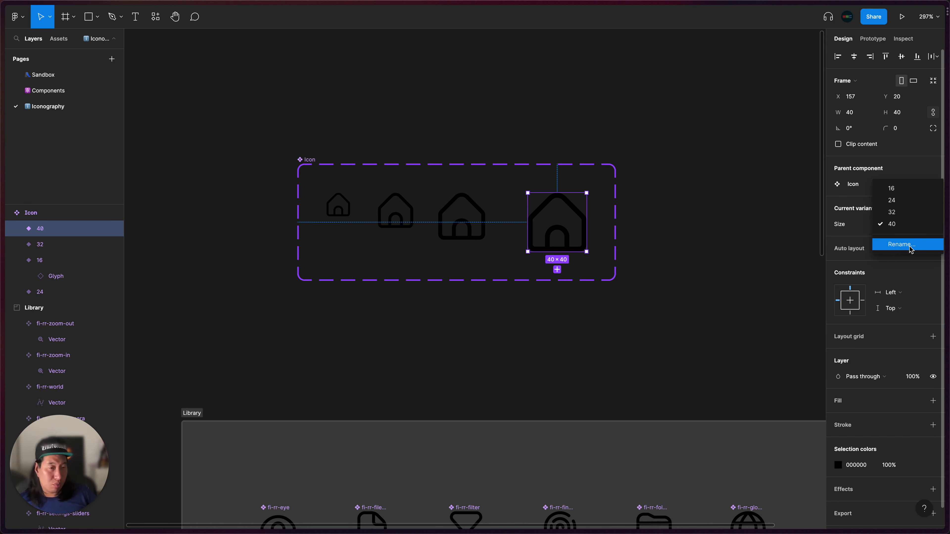
{"action": "left_click", "coordinate": [685, 276]}
{"action": "left_click", "coordinate": [316, 161]}
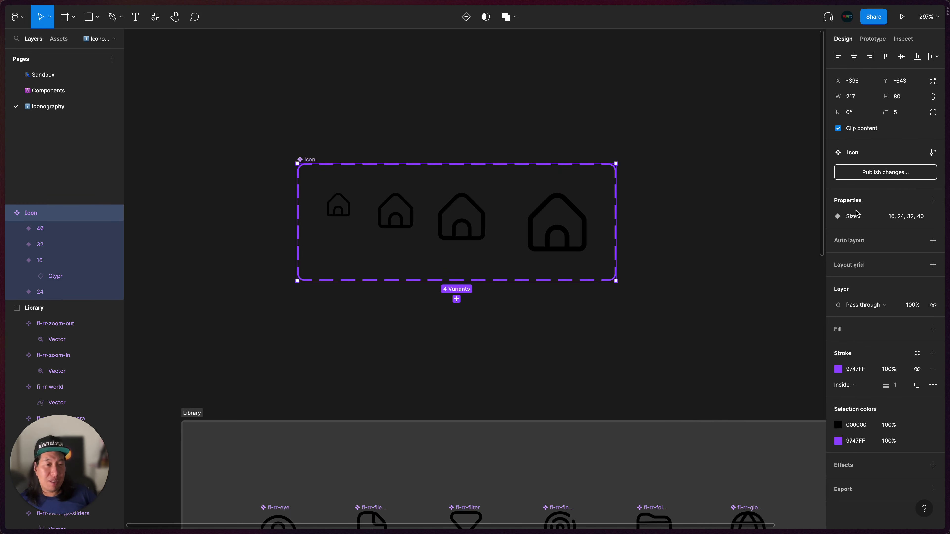
{"action": "left_click", "coordinate": [918, 217]}
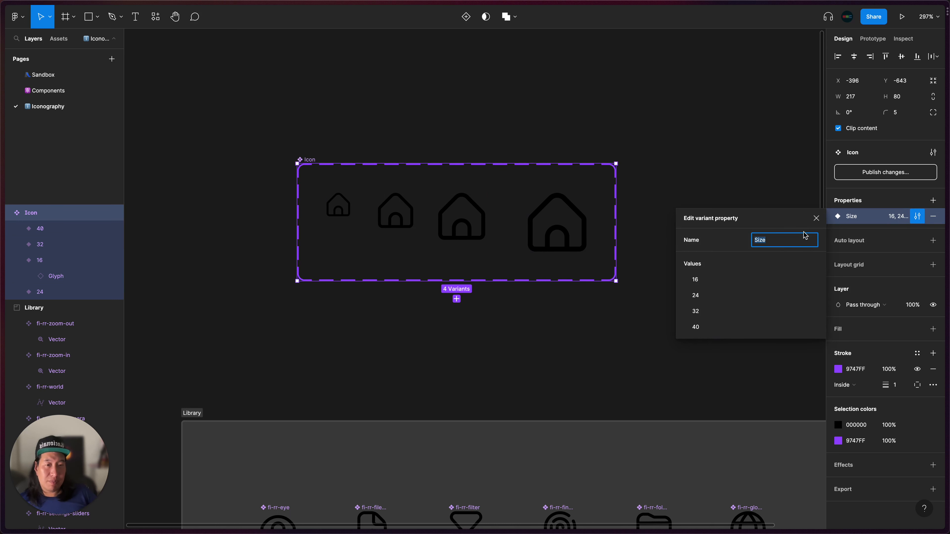
{"action": "left_click", "coordinate": [816, 218]}
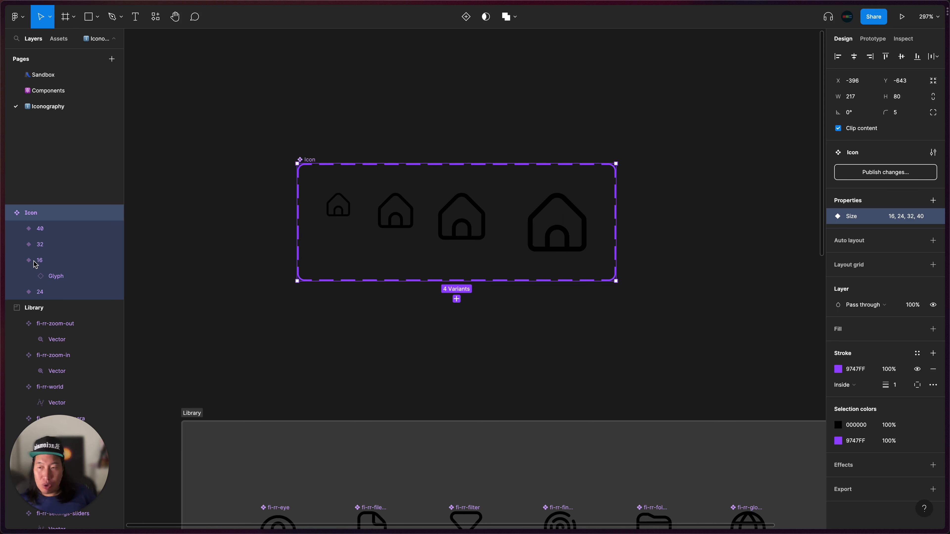
Select the 16 variant and collapse its layers
{"action": "left_click", "coordinate": [26, 260]}
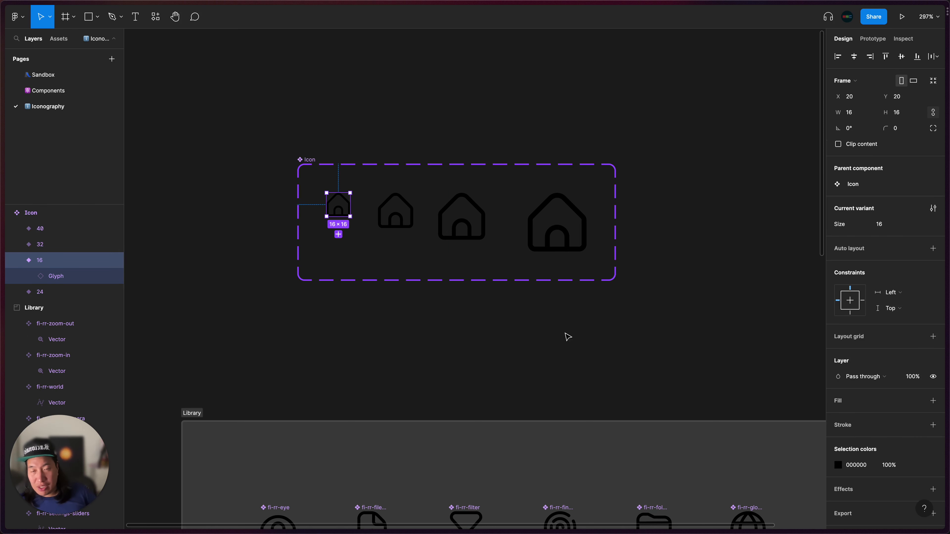
{"action": "left_click", "coordinate": [17, 260]}
Try naming the 16 variant's layer just 16, and restore its Size value to 16
{"action": "left_click", "coordinate": [44, 262]}
{"action": "double_click", "coordinate": [44, 262]}
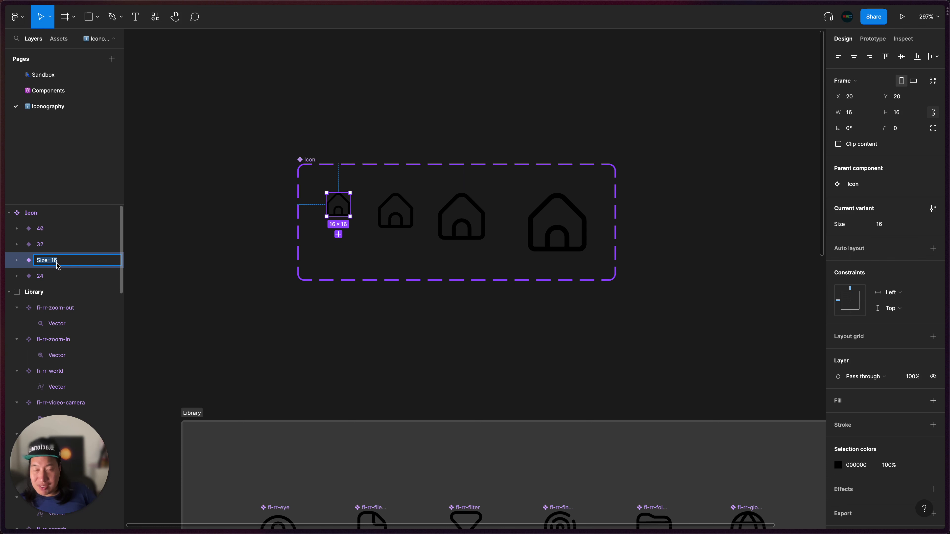
{"action": "type", "text": "16"}
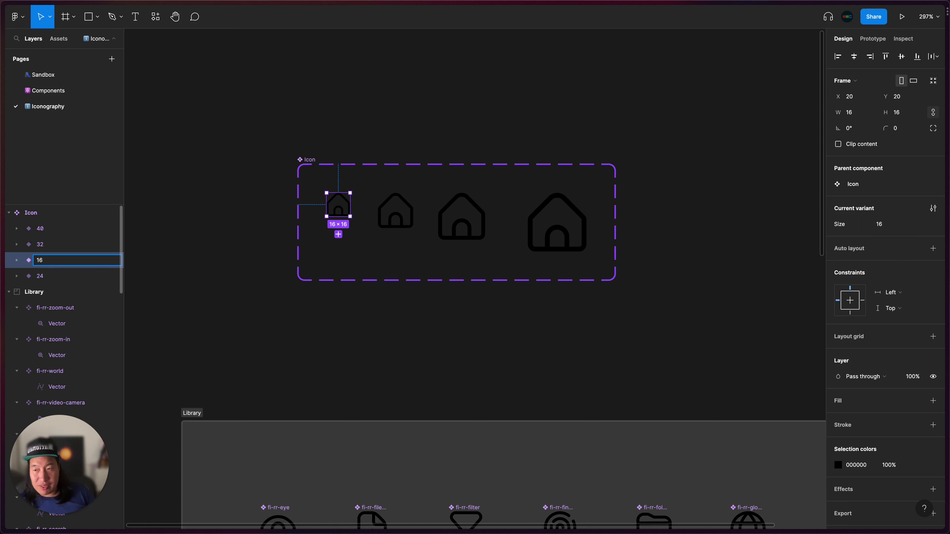
{"action": "key", "text": "Return"}
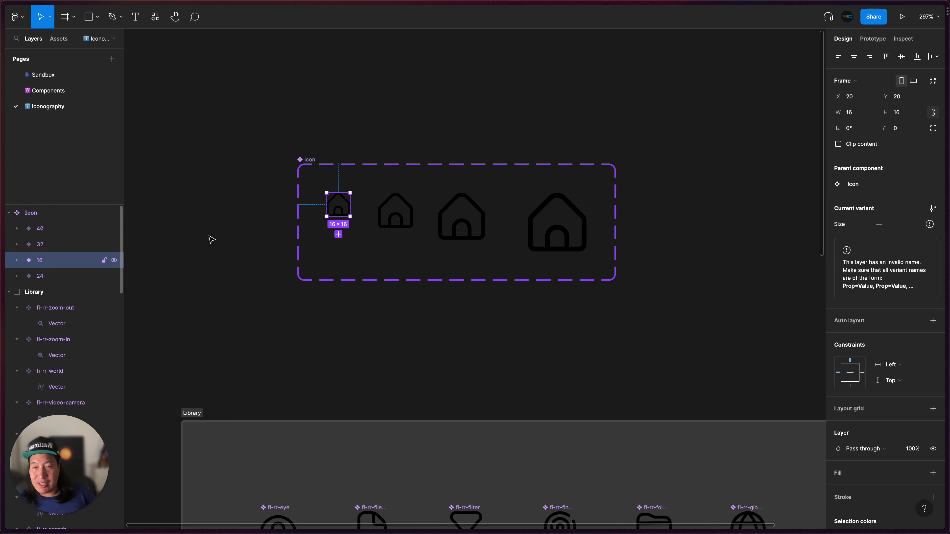
{"action": "left_click", "coordinate": [885, 223]}
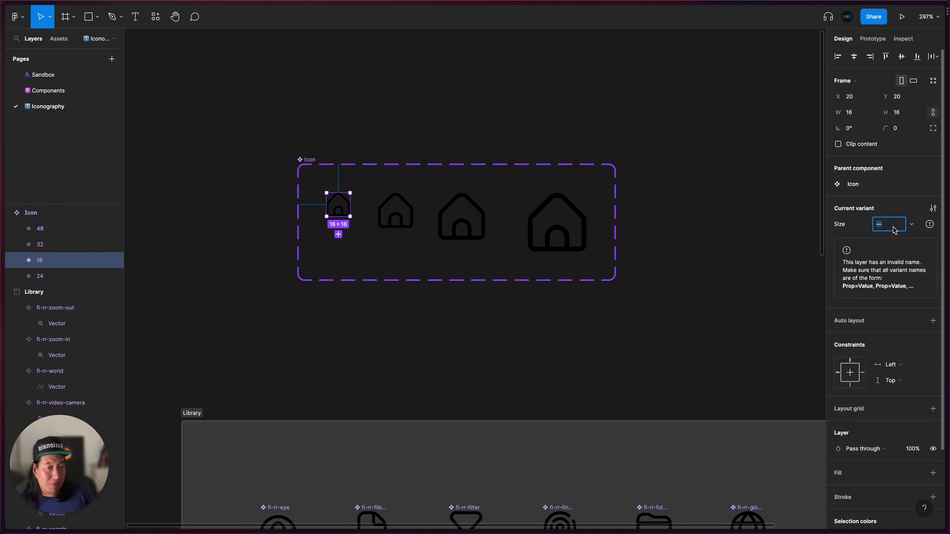
{"action": "key", "text": "Return"}
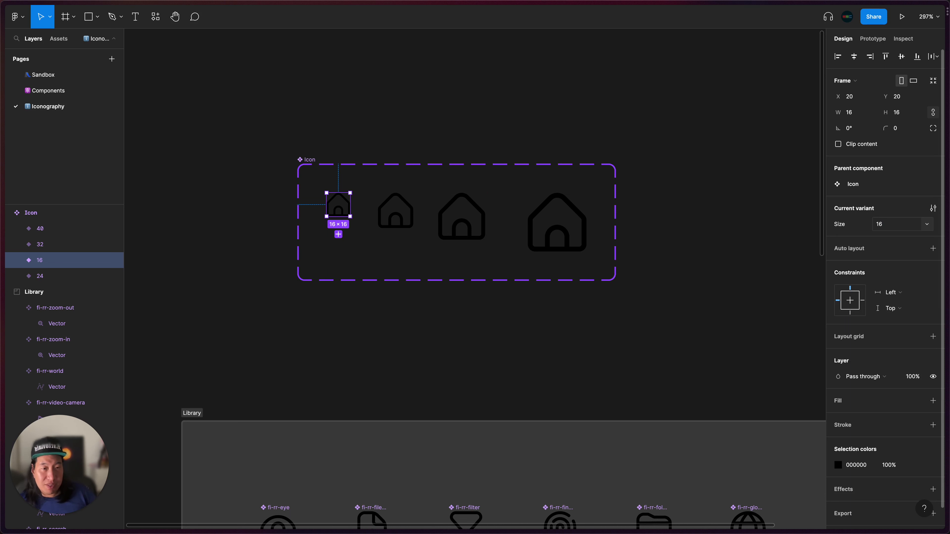
Check the full layer names of the 16, 32 and 40 variants and reselect the Icon component set
{"action": "double_click", "coordinate": [39, 261]}
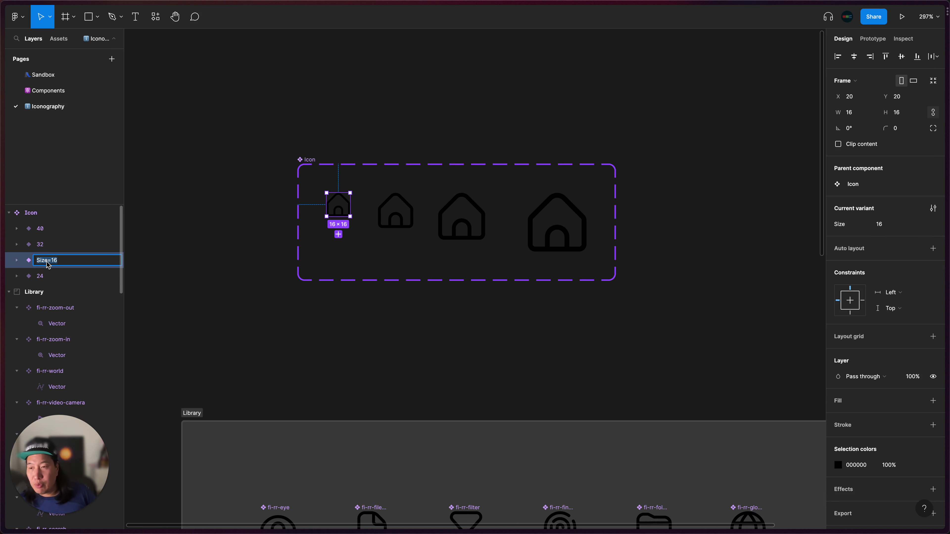
{"action": "double_click", "coordinate": [42, 245]}
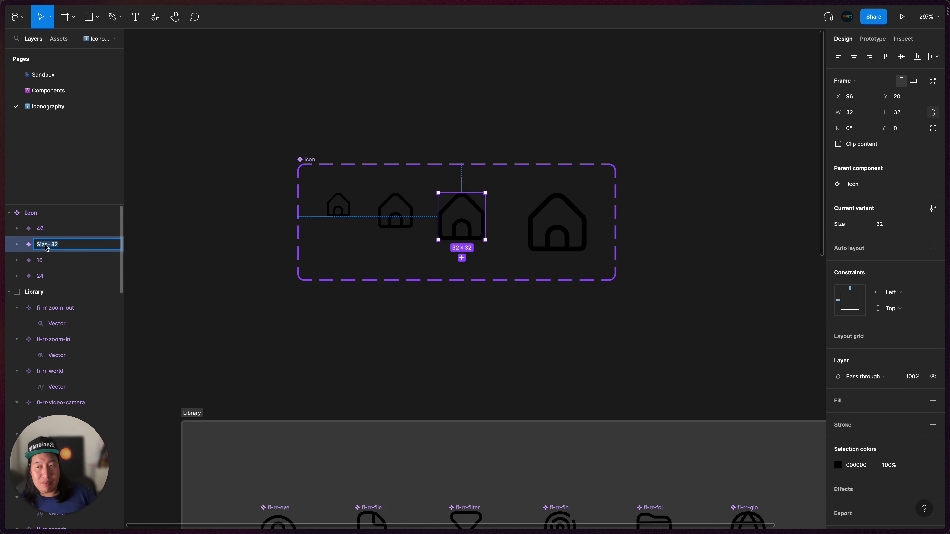
{"action": "double_click", "coordinate": [46, 229]}
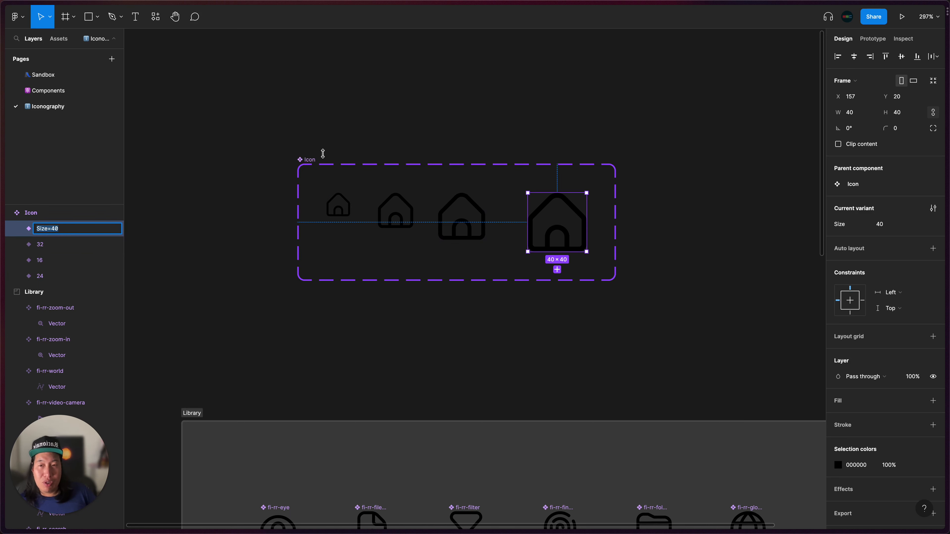
{"action": "left_click", "coordinate": [309, 160]}
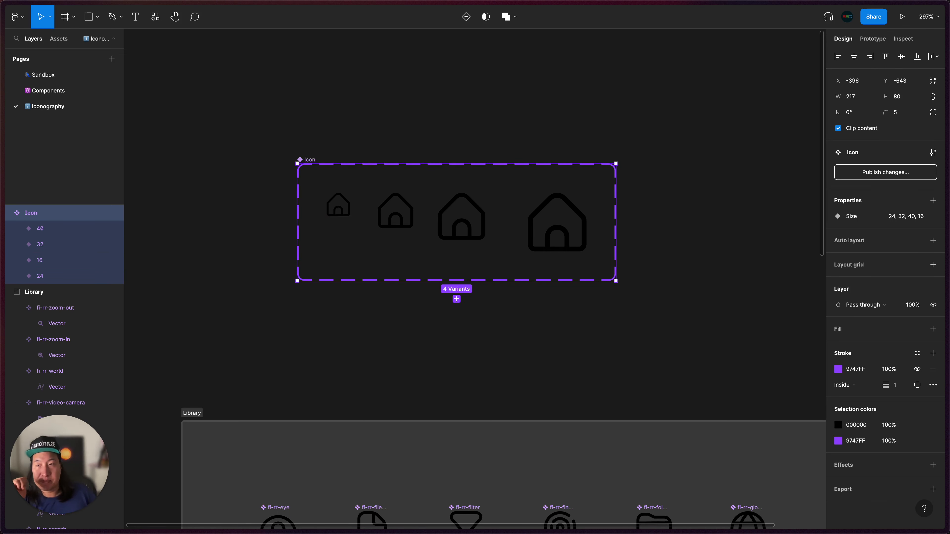
Switch to the Sandbox page and bring the empty area of the Desktop - 1 frame into view
{"action": "left_click", "coordinate": [93, 107]}
{"action": "left_click", "coordinate": [62, 75]}
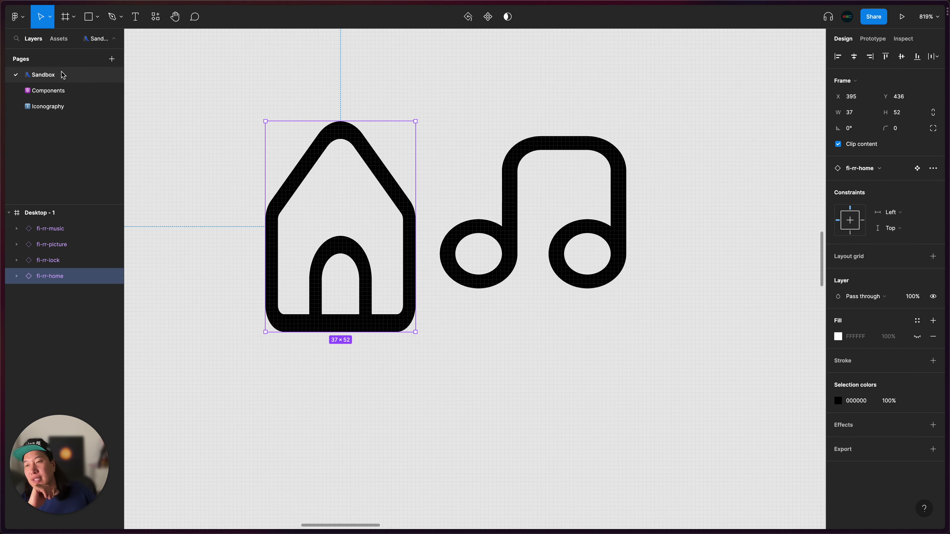
{"action": "scroll", "coordinate": [391, 372], "scroll_direction": "down", "scroll_amount": 5}
{"action": "scroll", "coordinate": [391, 373], "scroll_direction": "right", "scroll_amount": 4}
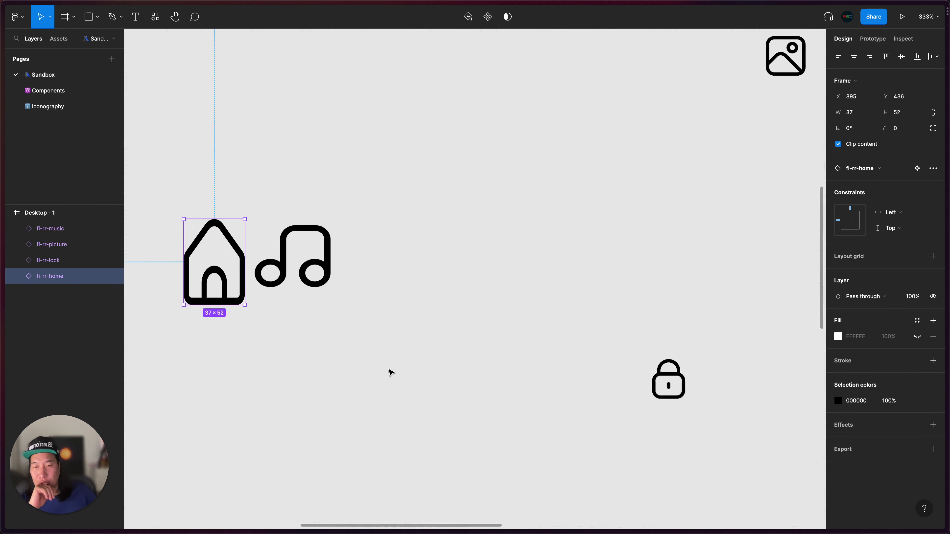
{"action": "scroll", "coordinate": [391, 373], "scroll_direction": "down", "scroll_amount": 5}
{"action": "scroll", "coordinate": [391, 372], "scroll_direction": "up", "scroll_amount": 1}
{"action": "scroll", "coordinate": [389, 373], "scroll_direction": "right", "scroll_amount": 3}
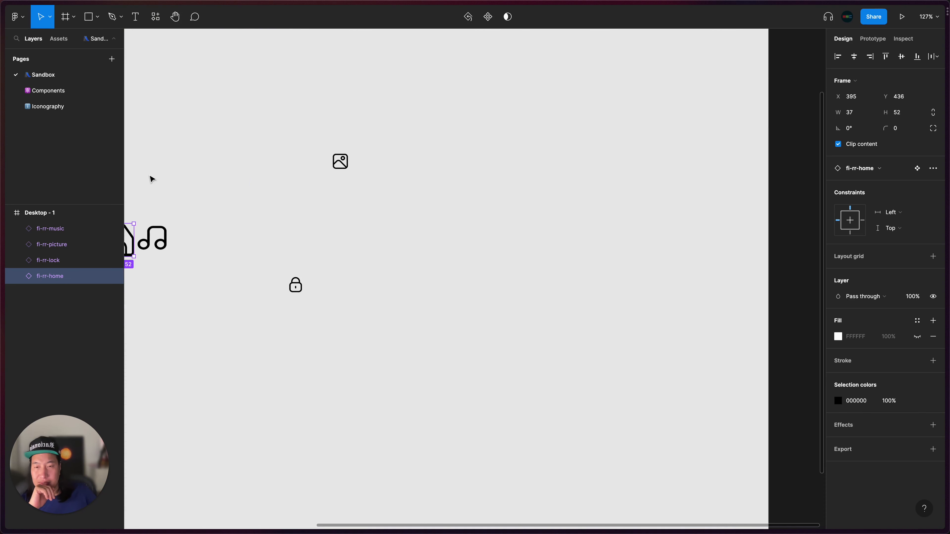
Place an instance of the local Icon component on the Desktop - 1 frame at about X 952, Y 507
{"action": "left_click", "coordinate": [63, 40]}
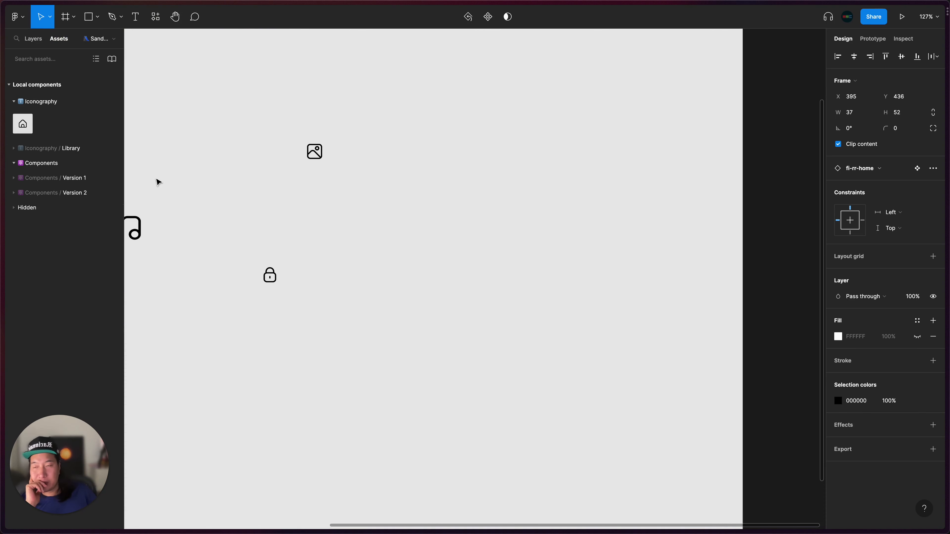
{"action": "left_click", "coordinate": [13, 149]}
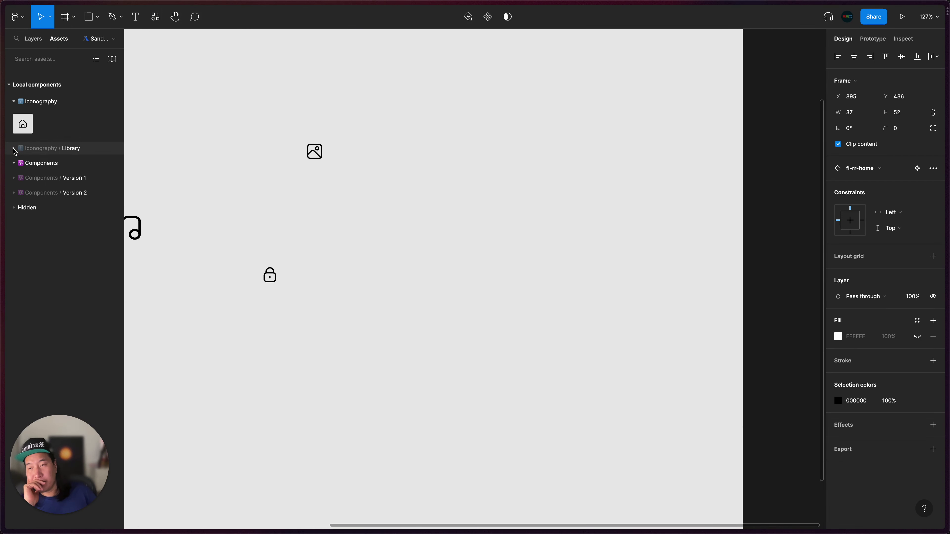
{"action": "left_click", "coordinate": [14, 149]}
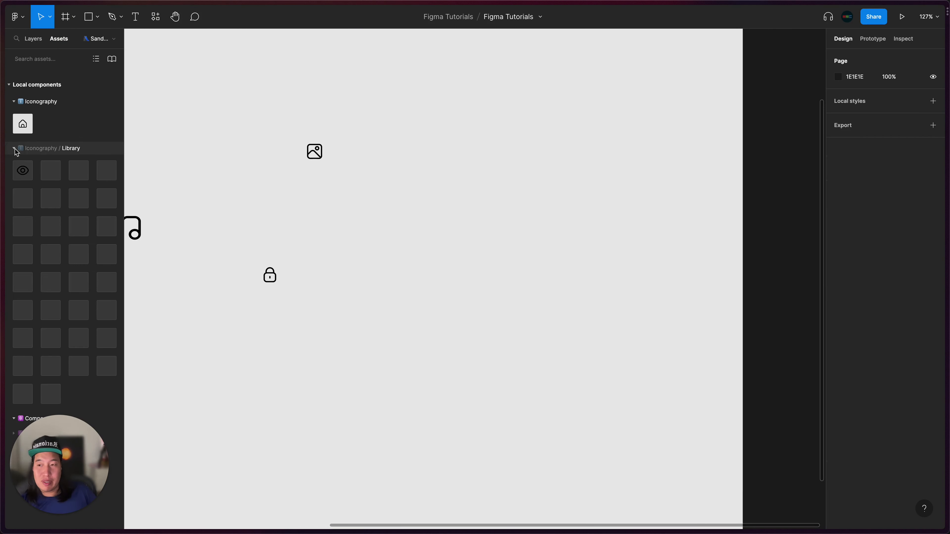
{"action": "left_click", "coordinate": [15, 149]}
{"action": "left_click_drag", "start_coordinate": [23, 124], "coordinate": [440, 266]}
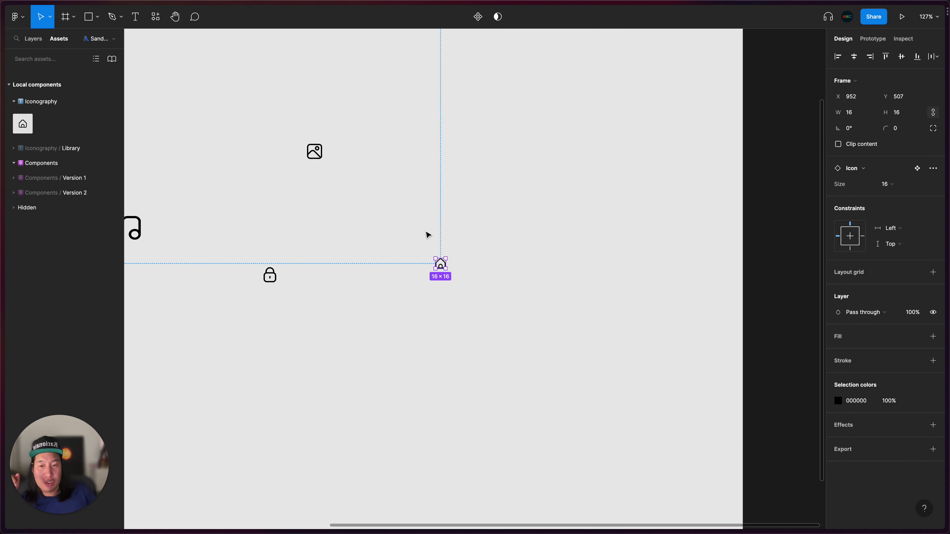
Move the picture icon to about X 563, Y 459, and place the lock icon beside it, stretched taller
{"action": "scroll", "coordinate": [431, 229], "scroll_direction": "left", "scroll_amount": 5}
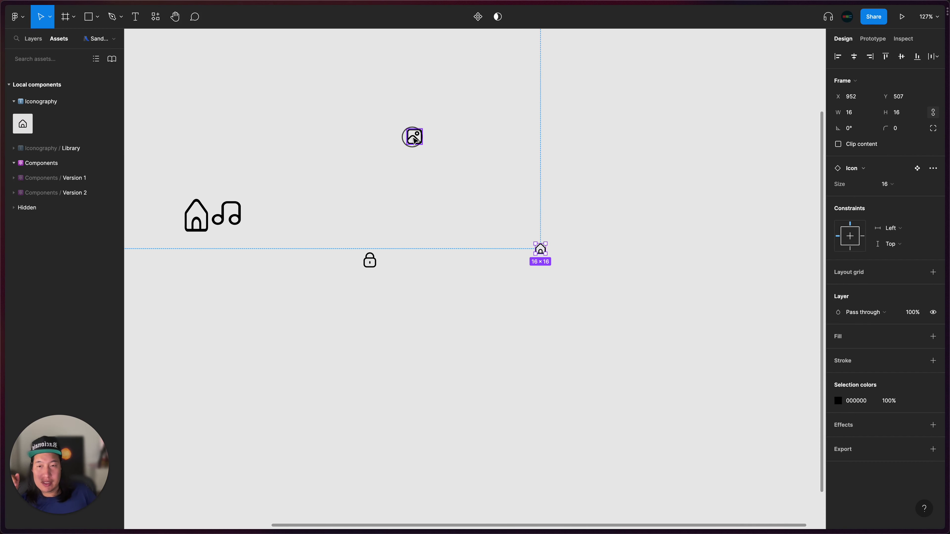
{"action": "left_click_drag", "start_coordinate": [414, 140], "coordinate": [297, 221]}
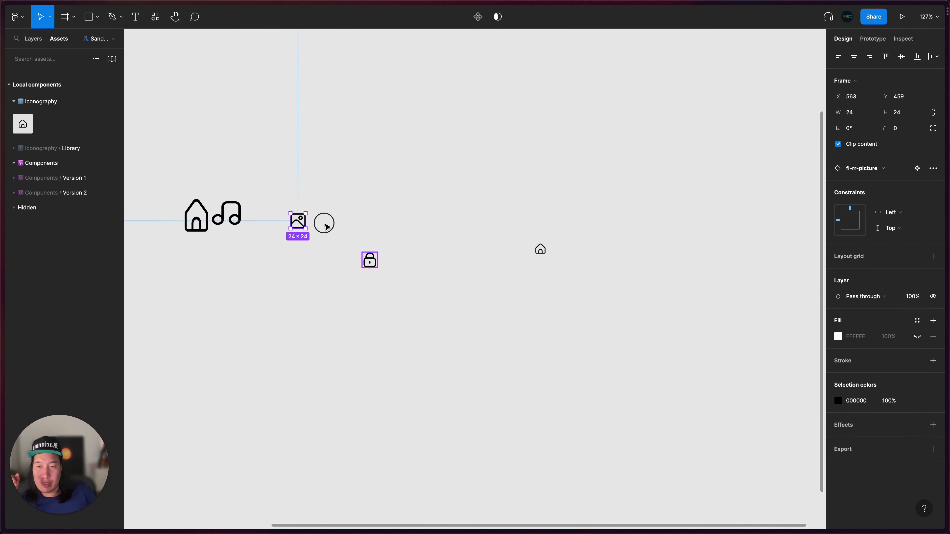
{"action": "left_click_drag", "start_coordinate": [375, 262], "coordinate": [348, 269]}
{"action": "left_click", "coordinate": [299, 220]}
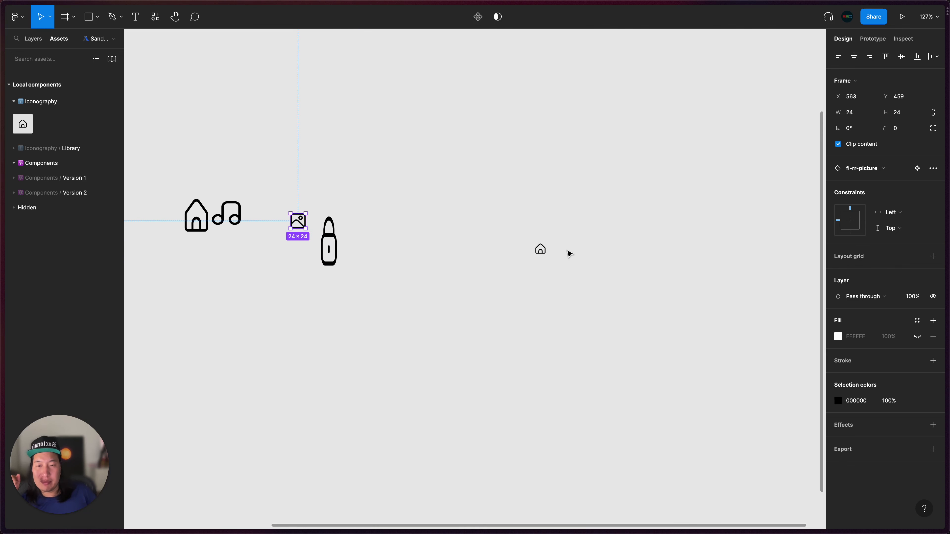
Place a second instance of the Icon component beside the first one, at about X 1027, Y 500
{"action": "left_click", "coordinate": [540, 249]}
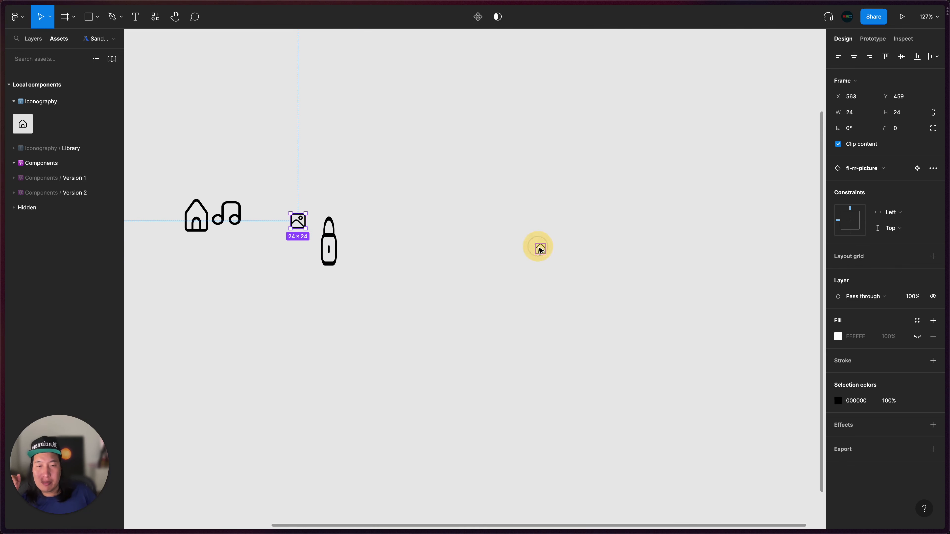
{"action": "left_click", "coordinate": [23, 124]}
{"action": "left_click", "coordinate": [468, 203]}
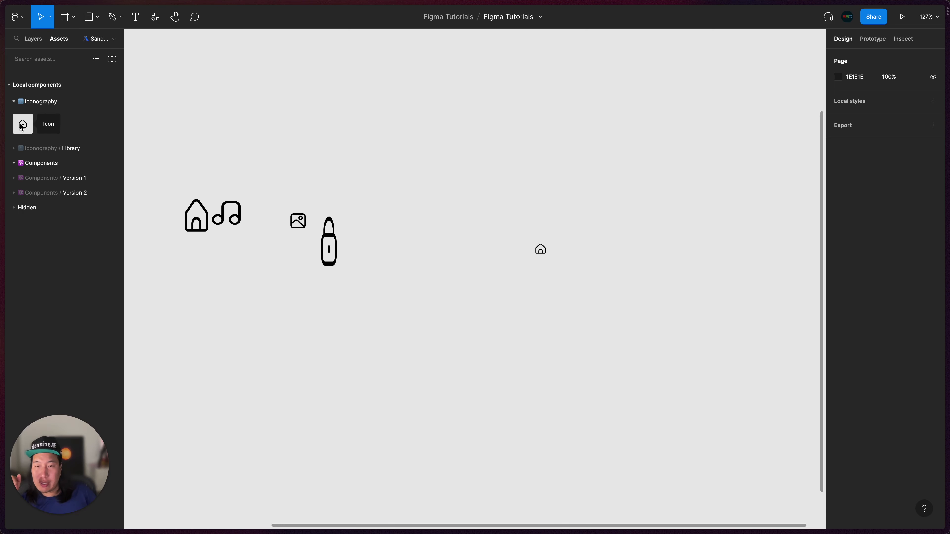
{"action": "left_click_drag", "start_coordinate": [23, 124], "coordinate": [588, 248]}
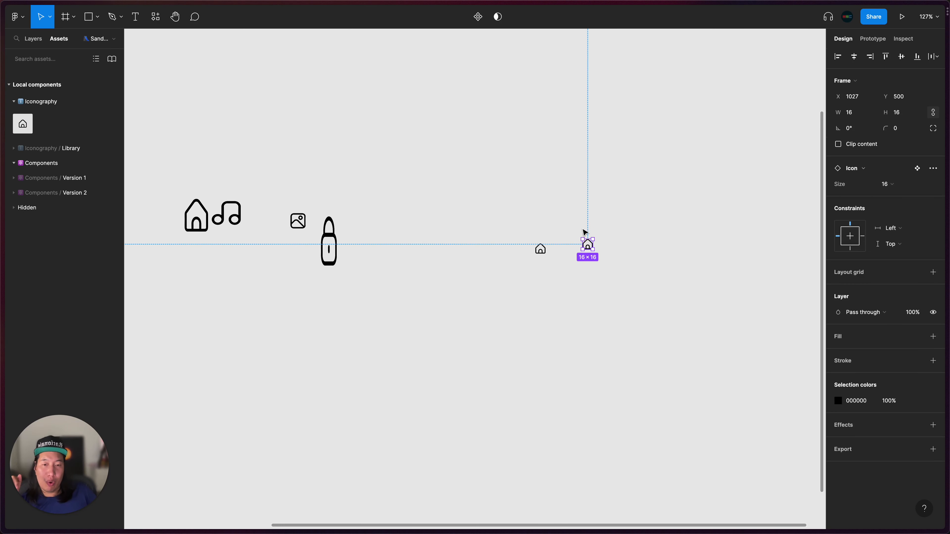
{"action": "scroll", "coordinate": [556, 227], "scroll_direction": "up", "scroll_amount": 5, "text": "ctrl"}
{"action": "scroll", "coordinate": [565, 221], "scroll_direction": "right", "scroll_amount": 2}
{"action": "scroll", "coordinate": [564, 220], "scroll_direction": "down", "scroll_amount": 1}
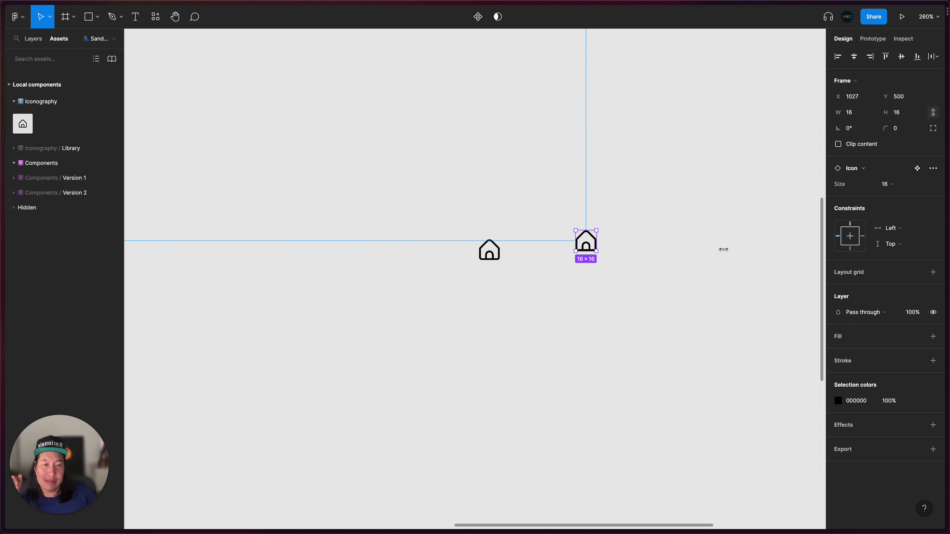
Set the Size of the second Icon instance to 32 and the Size of the first one to 24
{"action": "left_click", "coordinate": [895, 192]}
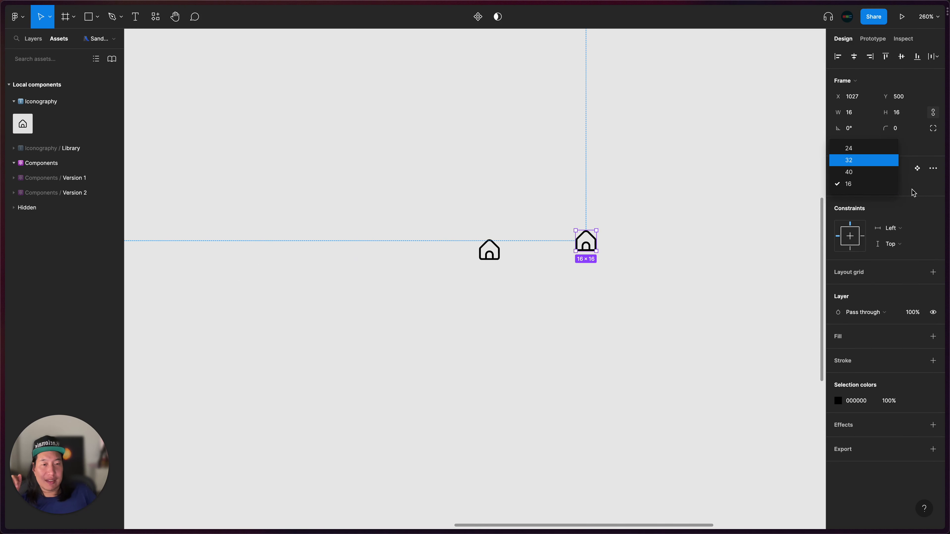
{"action": "key", "text": "Return"}
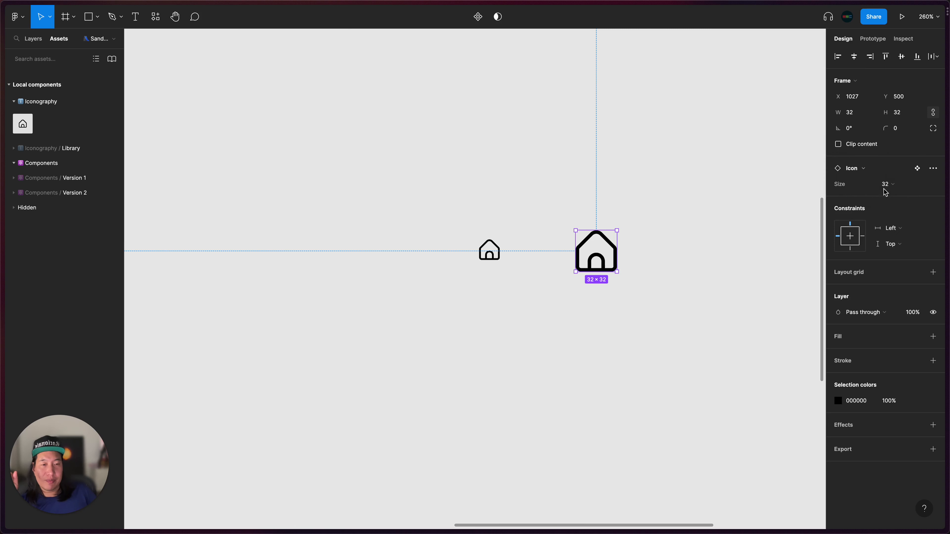
{"action": "left_click", "coordinate": [489, 250]}
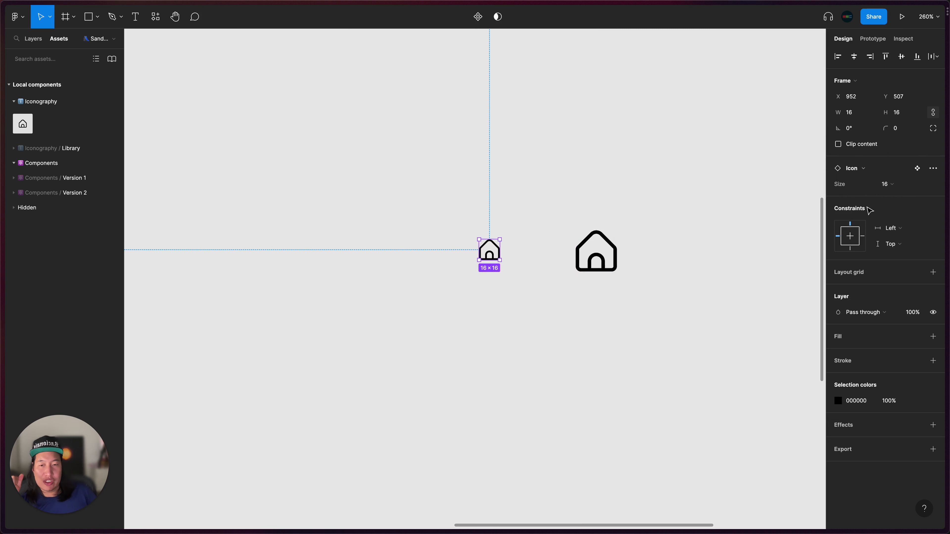
{"action": "left_click", "coordinate": [897, 183]}
{"action": "left_click", "coordinate": [869, 149]}
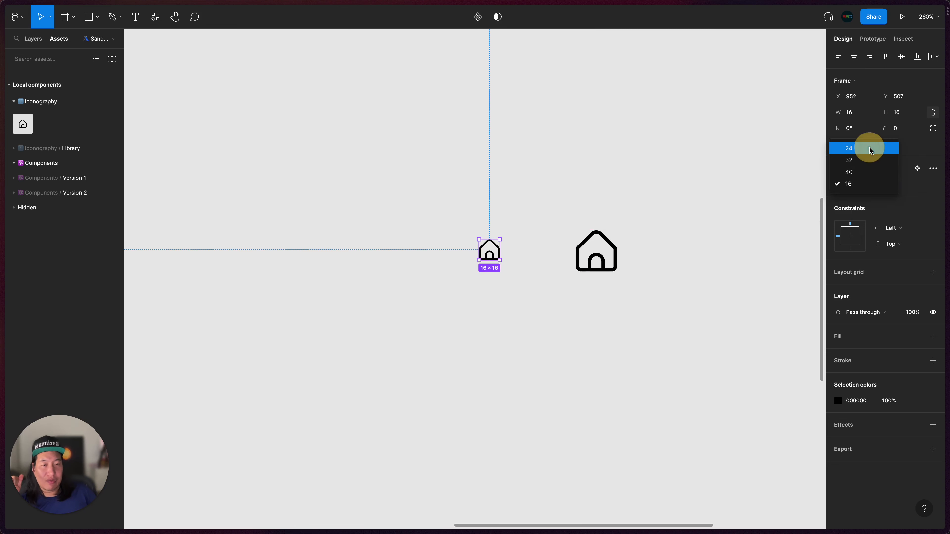
Stretch the first Icon instance's frame to about 127 × 54 and the second one's to about 99 × 115
{"action": "scroll", "coordinate": [600, 244], "scroll_direction": "down", "scroll_amount": 4}
{"action": "scroll", "coordinate": [600, 244], "scroll_direction": "left", "scroll_amount": 2}
{"action": "scroll", "coordinate": [600, 243], "scroll_direction": "down", "scroll_amount": 5}
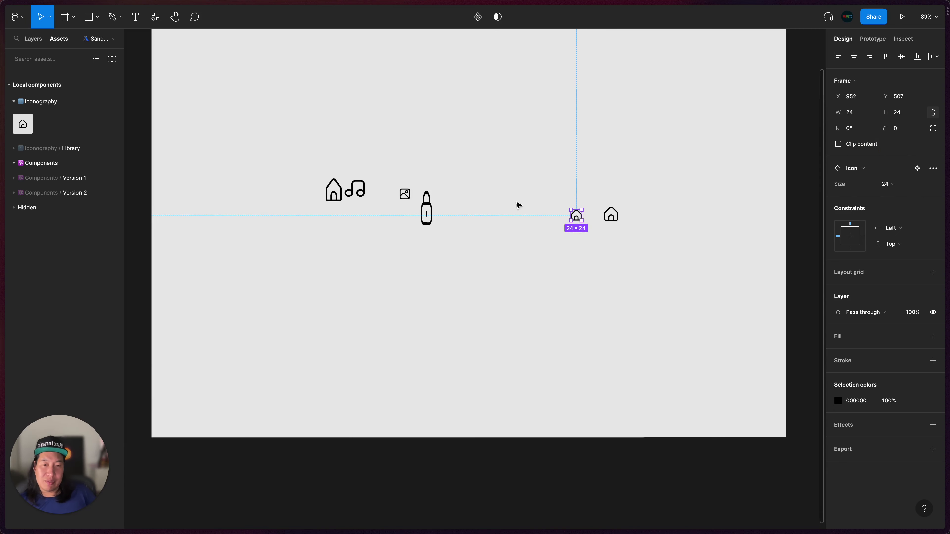
{"action": "scroll", "coordinate": [516, 202], "scroll_direction": "up", "scroll_amount": 3}
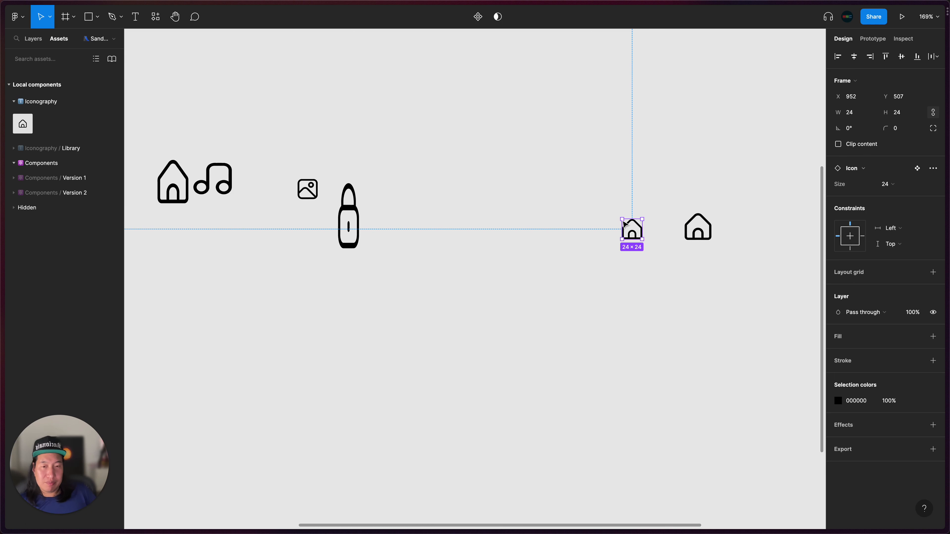
{"action": "left_click_drag", "start_coordinate": [622, 219], "coordinate": [496, 104]}
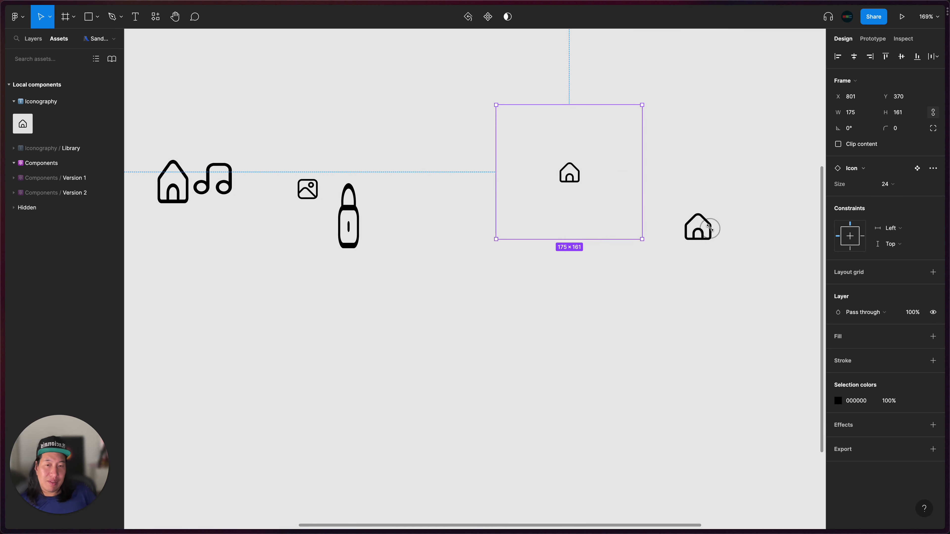
{"action": "left_click", "coordinate": [709, 225]}
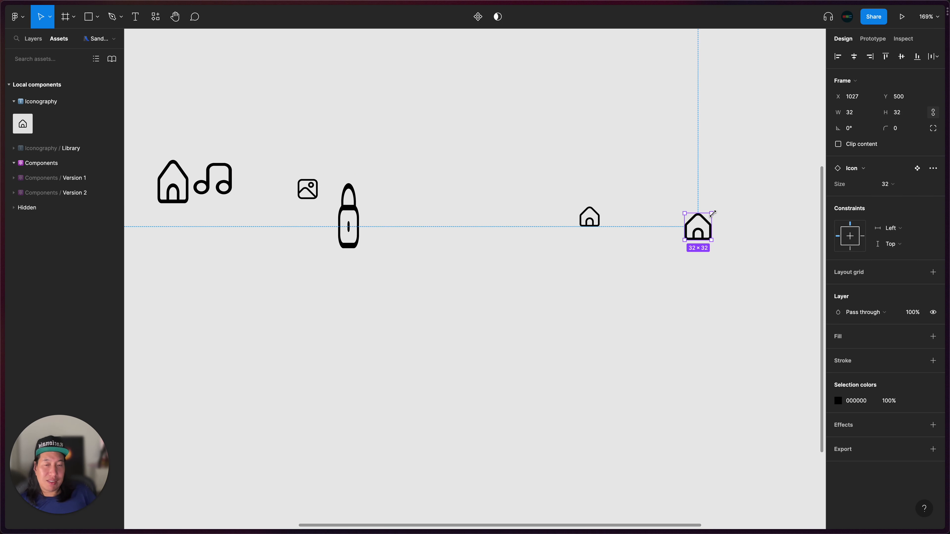
{"action": "left_click_drag", "start_coordinate": [711, 214], "coordinate": [767, 144]}
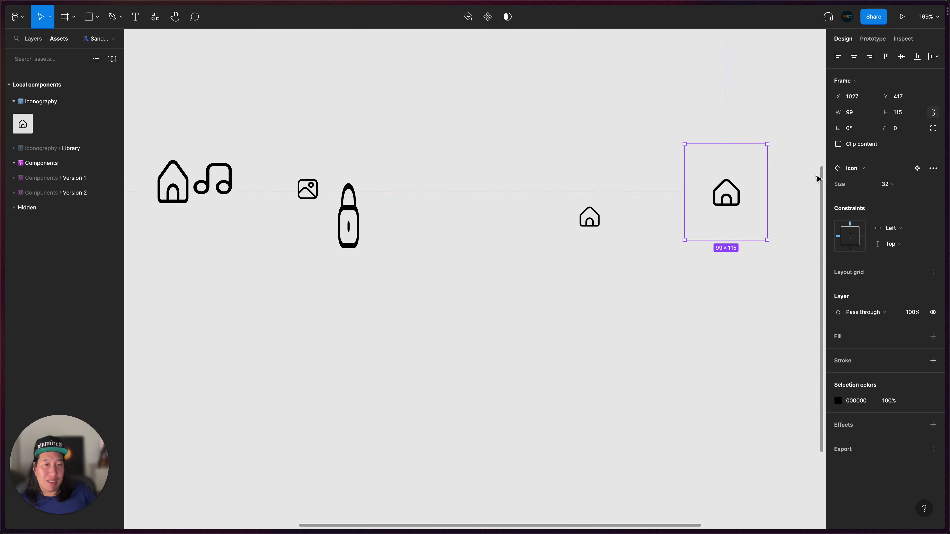
Set the second Icon instance's Size to 40 and move it down to about X 1039, Y 542
{"action": "left_click", "coordinate": [888, 185]}
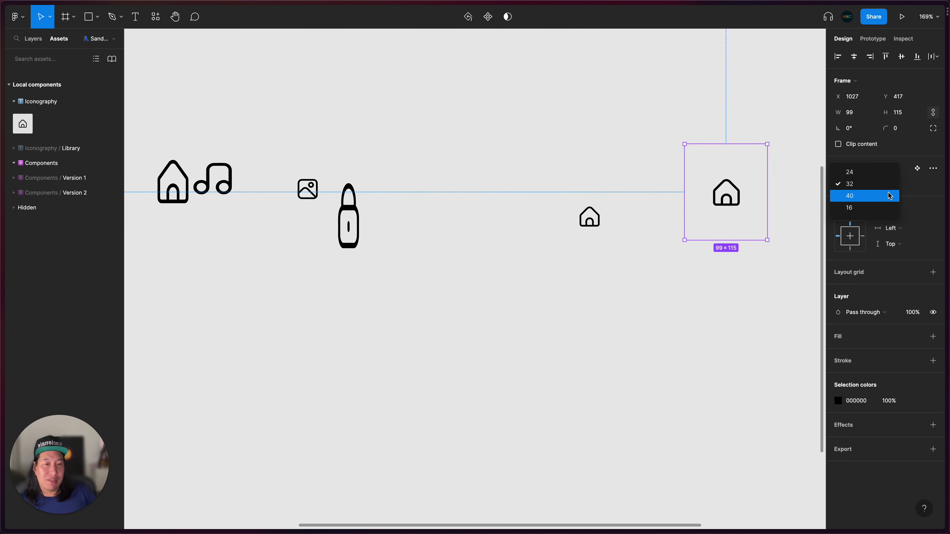
{"action": "left_click", "coordinate": [882, 193]}
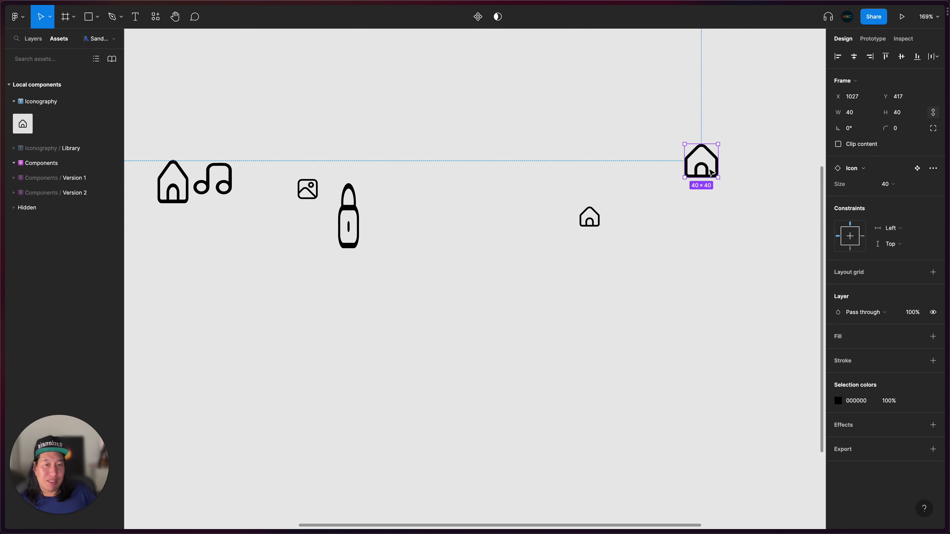
{"action": "left_click_drag", "start_coordinate": [712, 173], "coordinate": [721, 277]}
Set the first Icon instance's Size to 32 and place it at about X 945, Y 550
{"action": "left_click_drag", "start_coordinate": [590, 220], "coordinate": [602, 248]}
{"action": "left_click", "coordinate": [899, 183]}
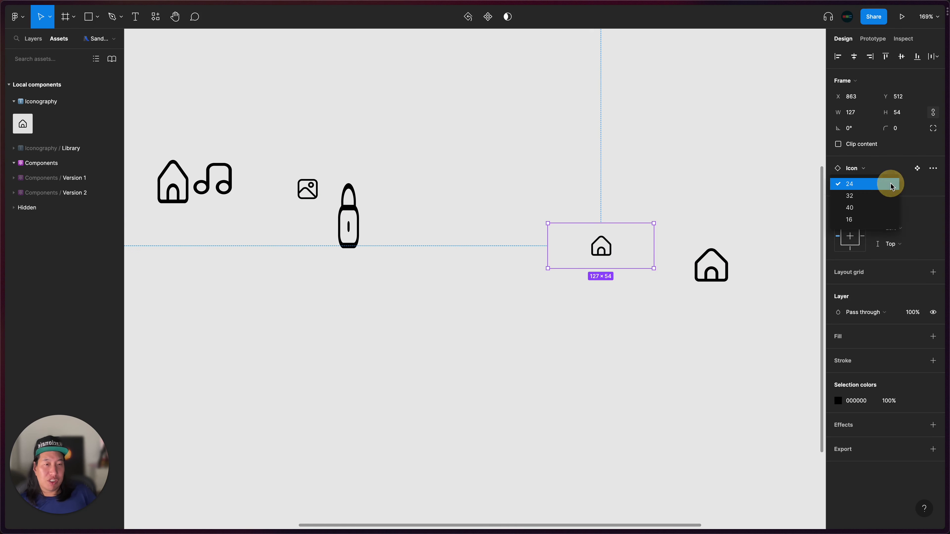
{"action": "left_click", "coordinate": [860, 195]}
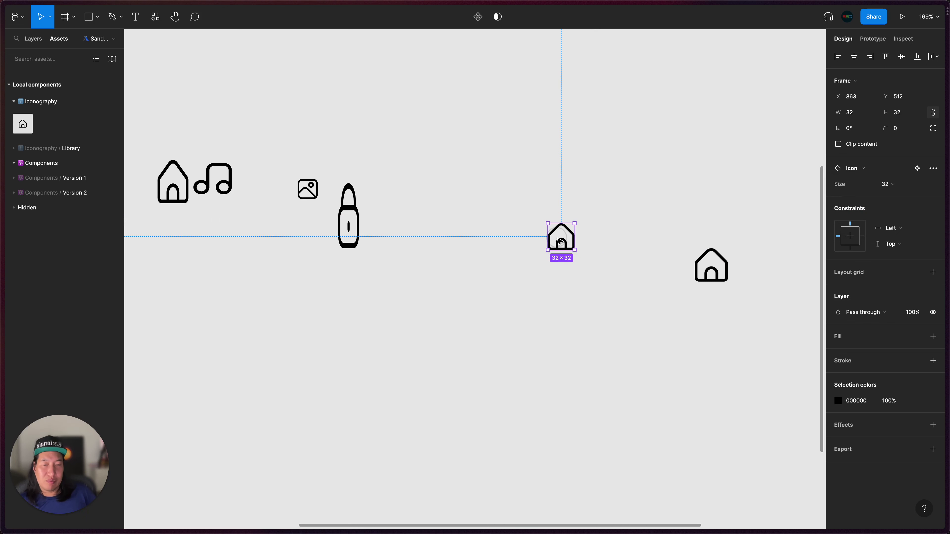
{"action": "left_click_drag", "start_coordinate": [560, 242], "coordinate": [628, 275]}
Stretch the Size 40 Icon instance's frame to about 141 × 130, and reset all changes on it
{"action": "left_click", "coordinate": [714, 263]}
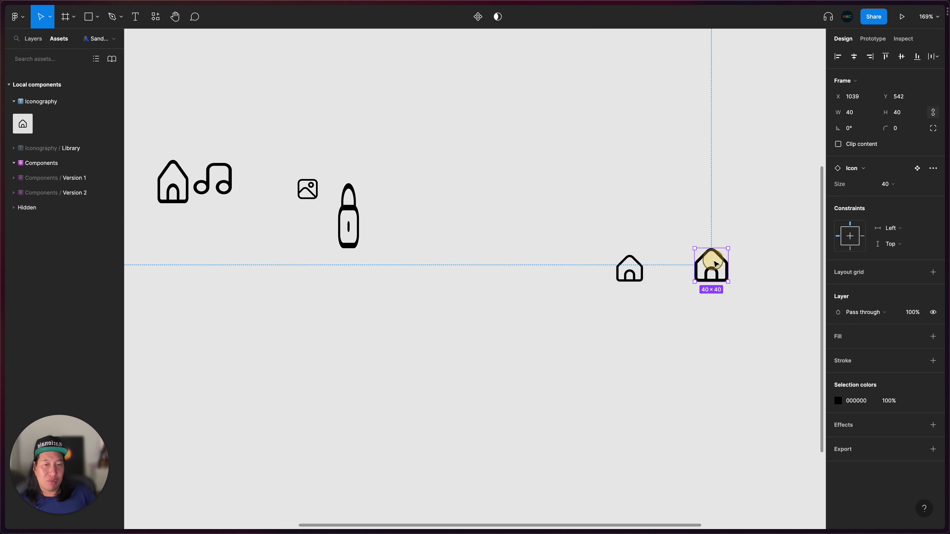
{"action": "left_click_drag", "start_coordinate": [693, 247], "coordinate": [611, 174]}
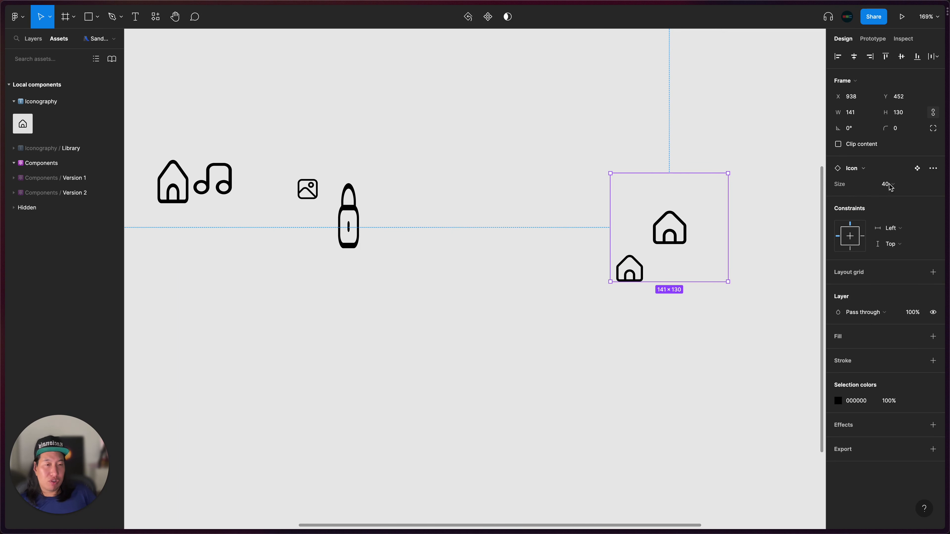
{"action": "right_click", "coordinate": [675, 243]}
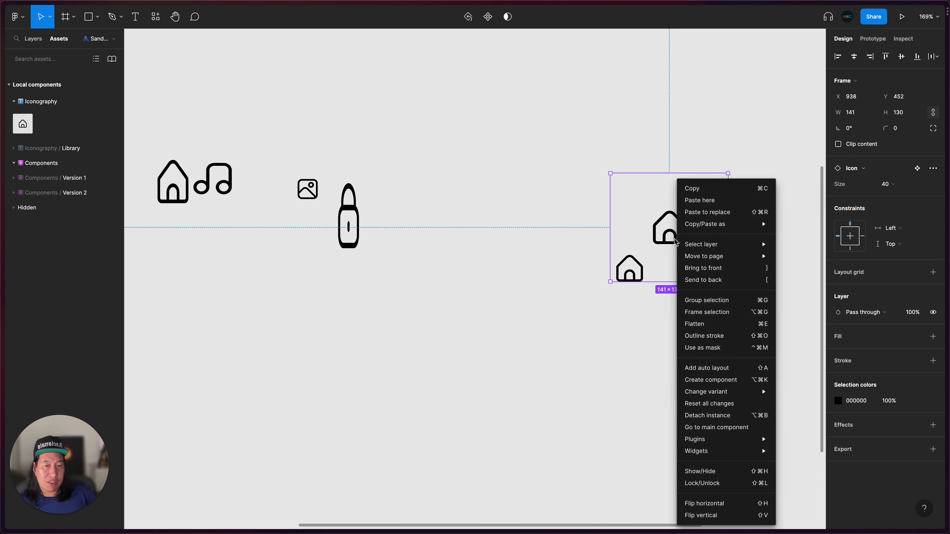
{"action": "mouse_move", "coordinate": [719, 395]}
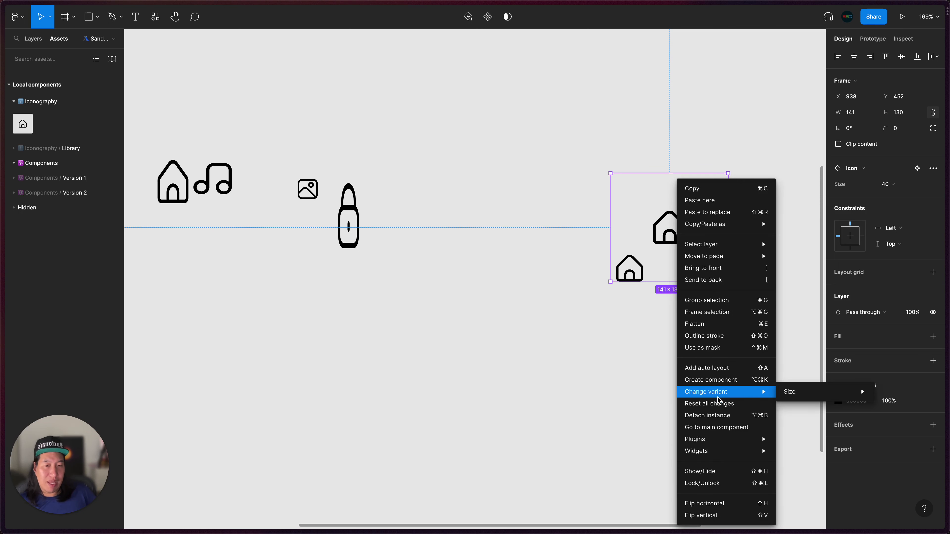
{"action": "left_click", "coordinate": [718, 405]}
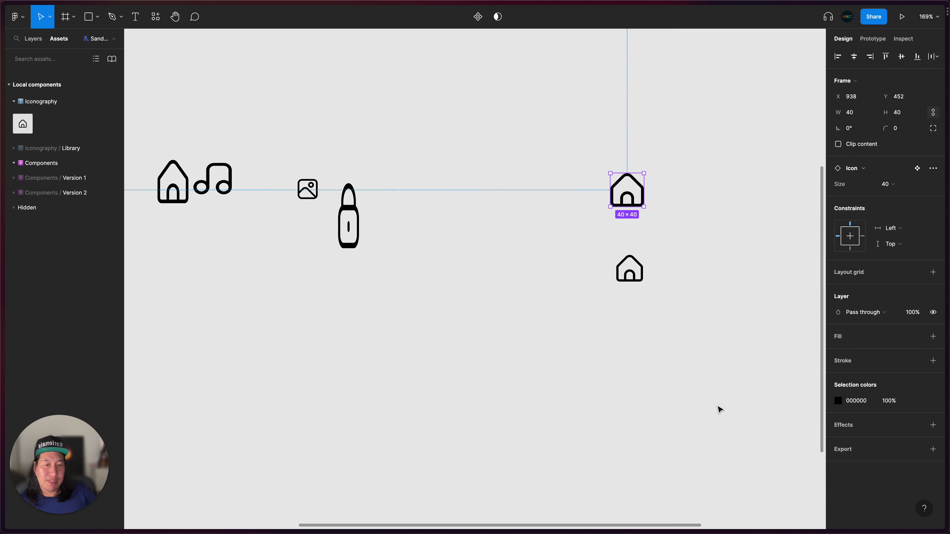
Move the Size 40 Icon instance to about X 1015, Y 562, beside the Size 32 one, and compare their properties
{"action": "left_click_drag", "start_coordinate": [630, 187], "coordinate": [695, 279]}
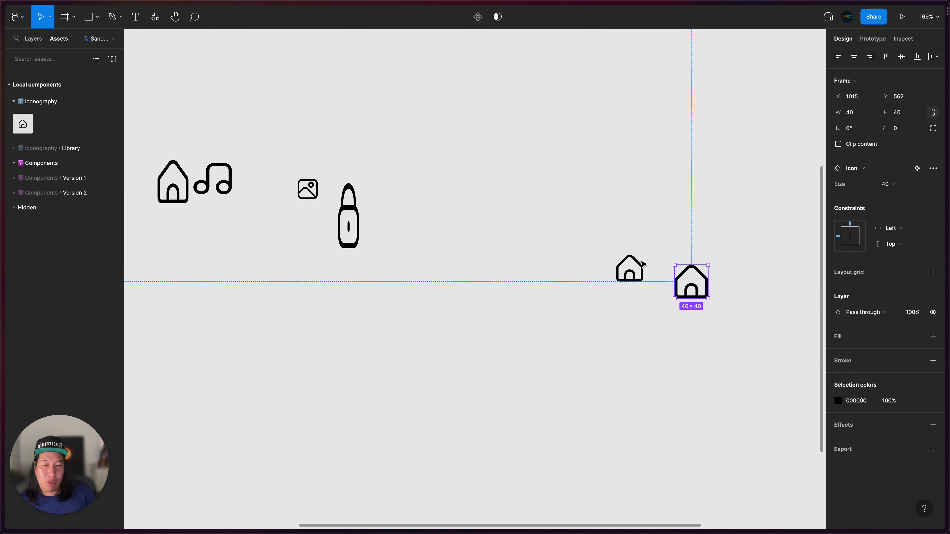
{"action": "left_click", "coordinate": [642, 264]}
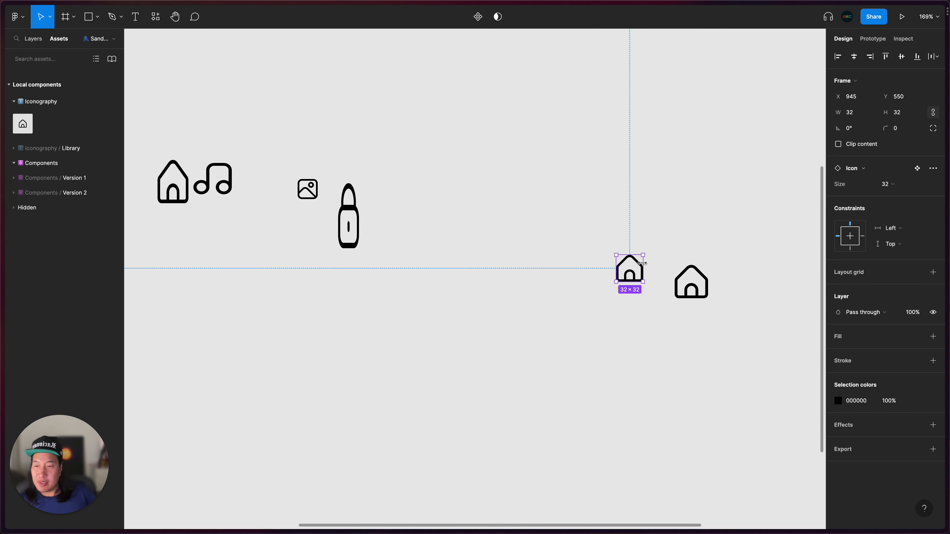
{"action": "left_click", "coordinate": [688, 283]}
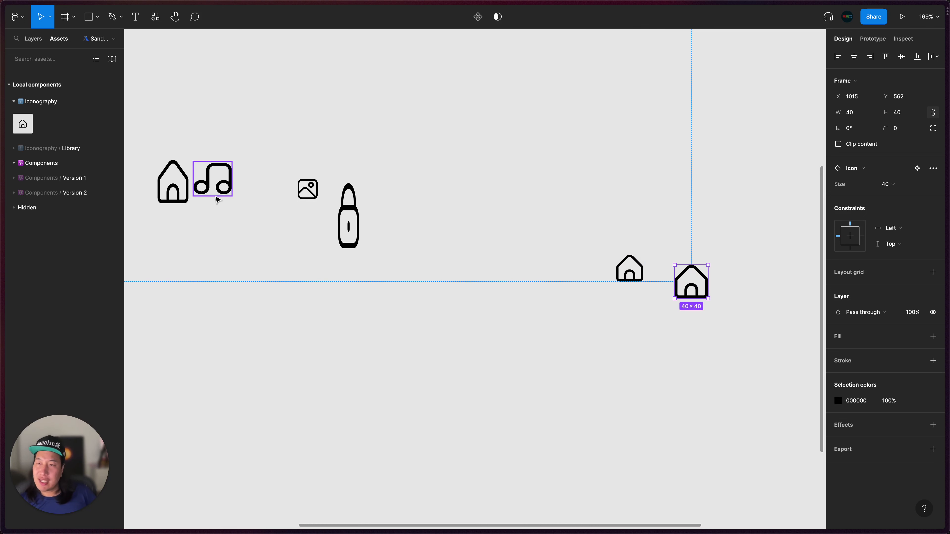
Switch to the Iconography page and examine the Icon component set and the Library frame below it
{"action": "left_click", "coordinate": [33, 39]}
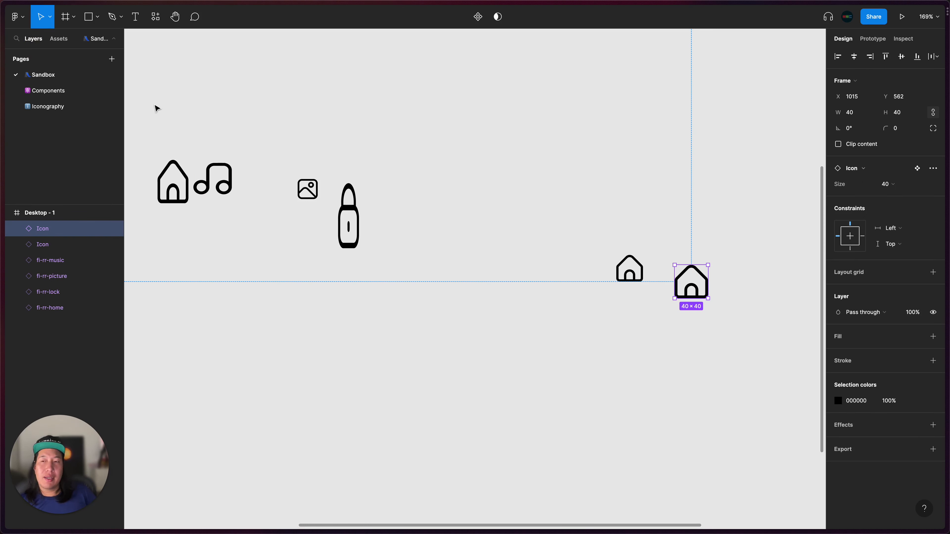
{"action": "left_click", "coordinate": [54, 109]}
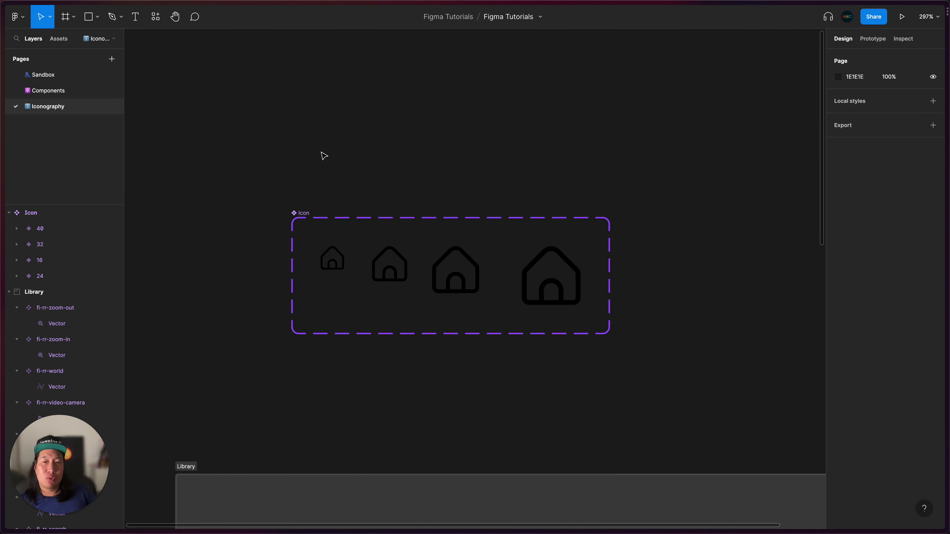
{"action": "scroll", "coordinate": [321, 189], "scroll_direction": "down", "scroll_amount": 2}
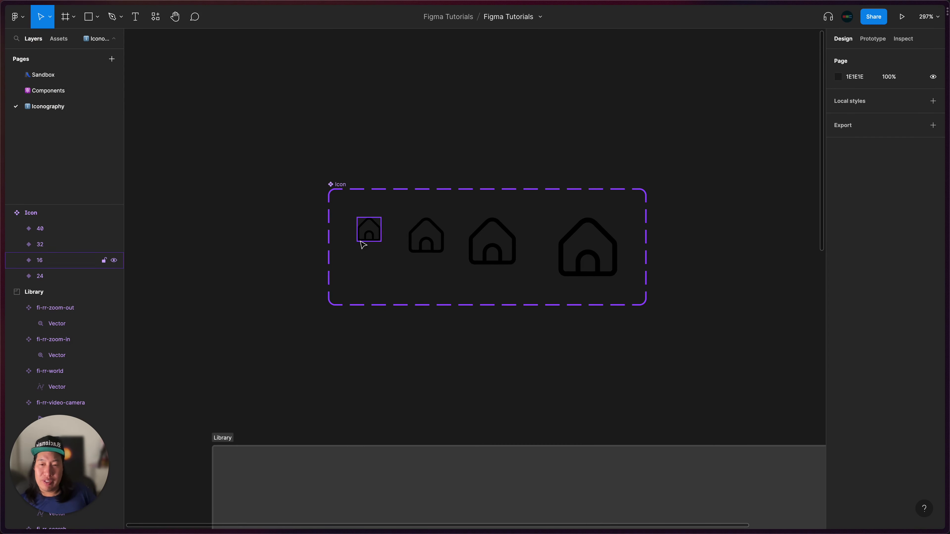
{"action": "scroll", "coordinate": [437, 287], "scroll_direction": "down", "scroll_amount": 2}
{"action": "scroll", "coordinate": [452, 258], "scroll_direction": "down", "scroll_amount": 5}
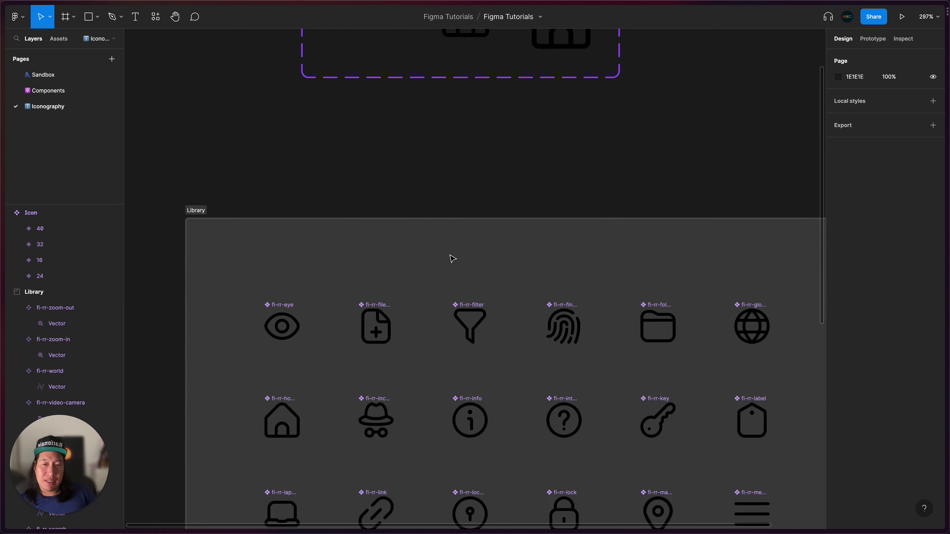
{"action": "scroll", "coordinate": [453, 258], "scroll_direction": "up", "scroll_amount": 3}
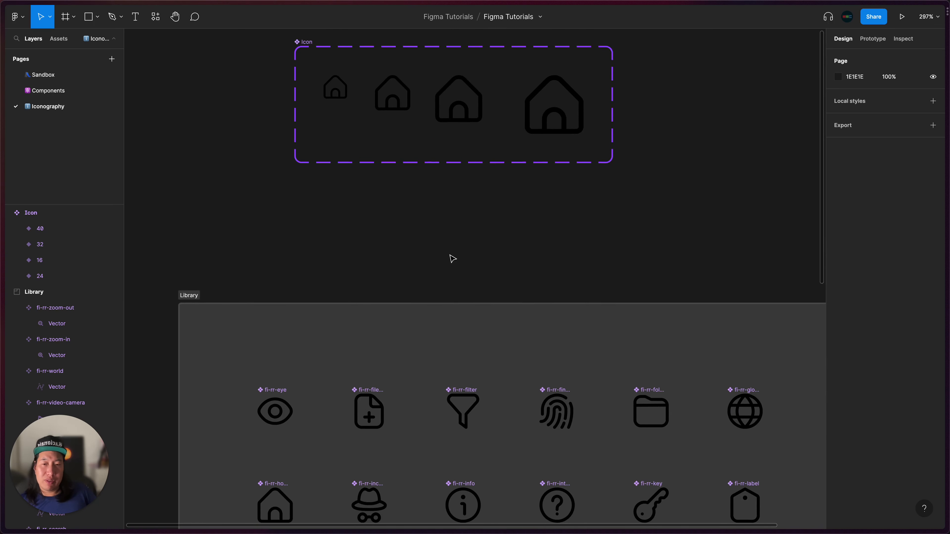
Return to the Sandbox page and look at the Size options of the Size 40 Icon instance
{"action": "left_click", "coordinate": [55, 79]}
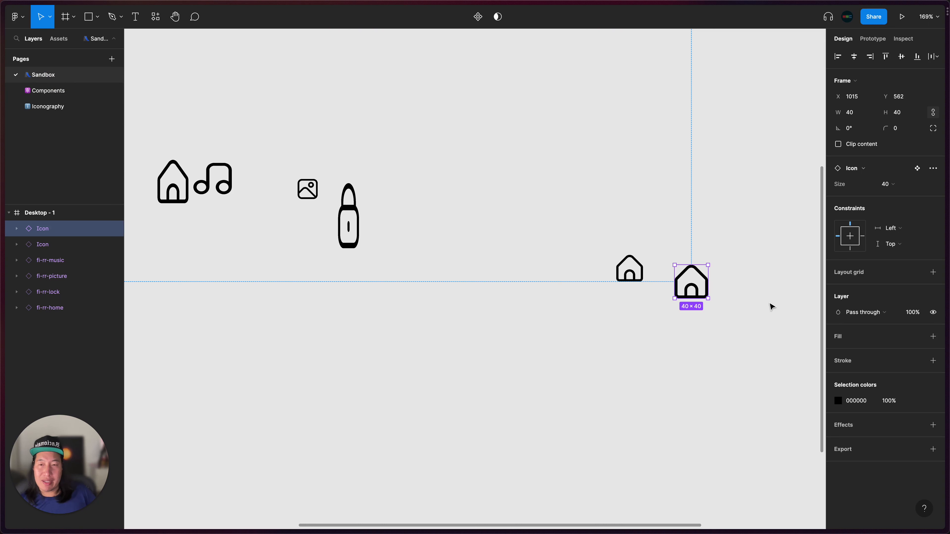
{"action": "left_click", "coordinate": [890, 185]}
{"action": "left_click", "coordinate": [723, 219]}
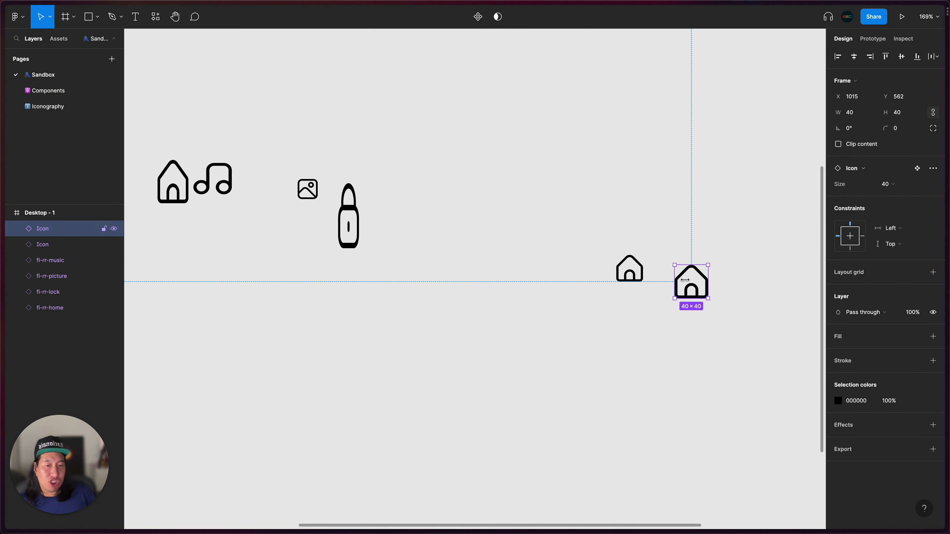
Select the Glyph layer nested in the Size 40 Icon instance and browse the Library icons it can be swapped with
{"action": "left_click", "coordinate": [18, 229]}
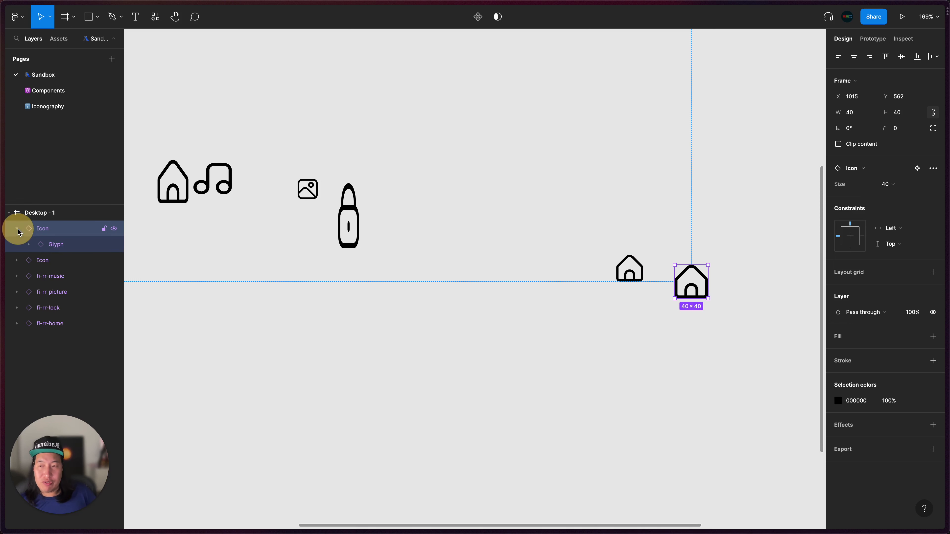
{"action": "left_click", "coordinate": [56, 247]}
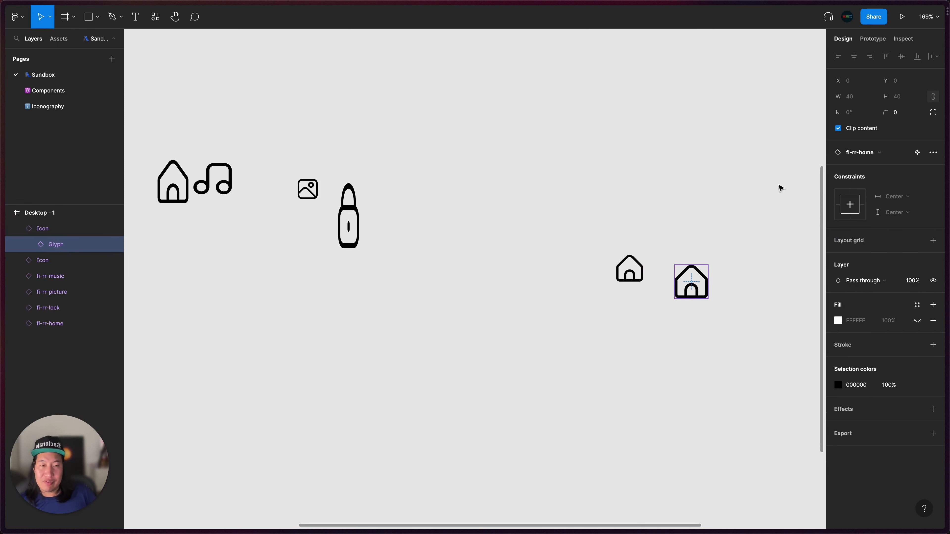
{"action": "left_click", "coordinate": [859, 153]}
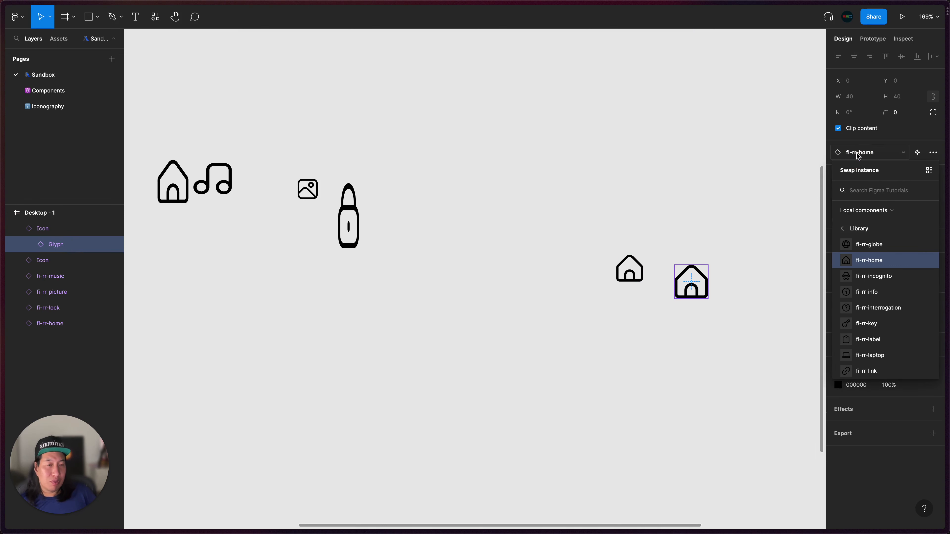
{"action": "scroll", "coordinate": [869, 337], "scroll_direction": "down", "scroll_amount": 5}
{"action": "scroll", "coordinate": [869, 339], "scroll_direction": "down", "scroll_amount": 10}
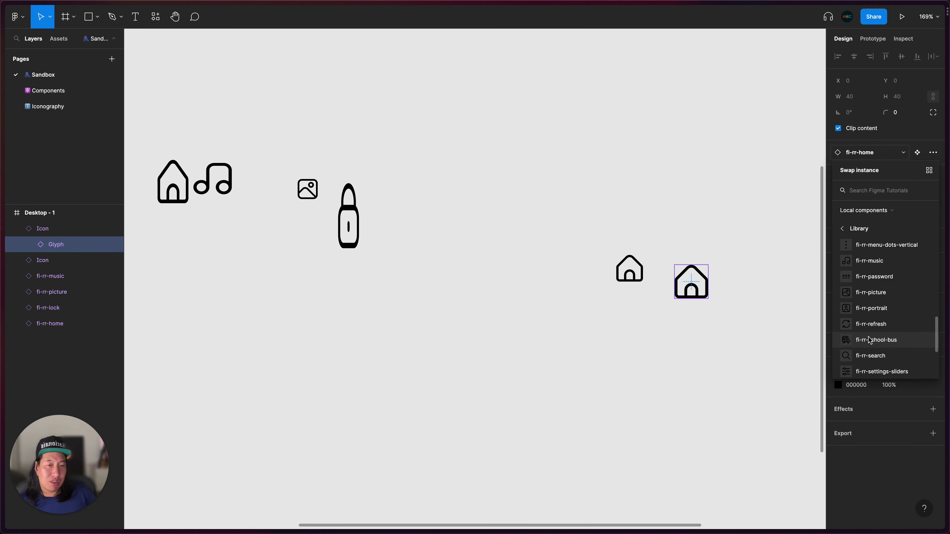
{"action": "scroll", "coordinate": [869, 339], "scroll_direction": "up", "scroll_amount": 15}
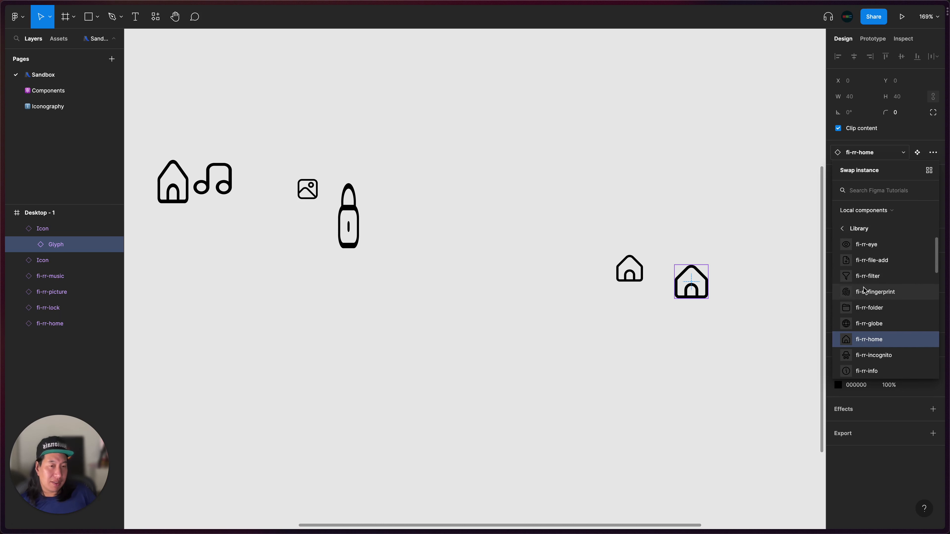
{"action": "left_click", "coordinate": [413, 191]}
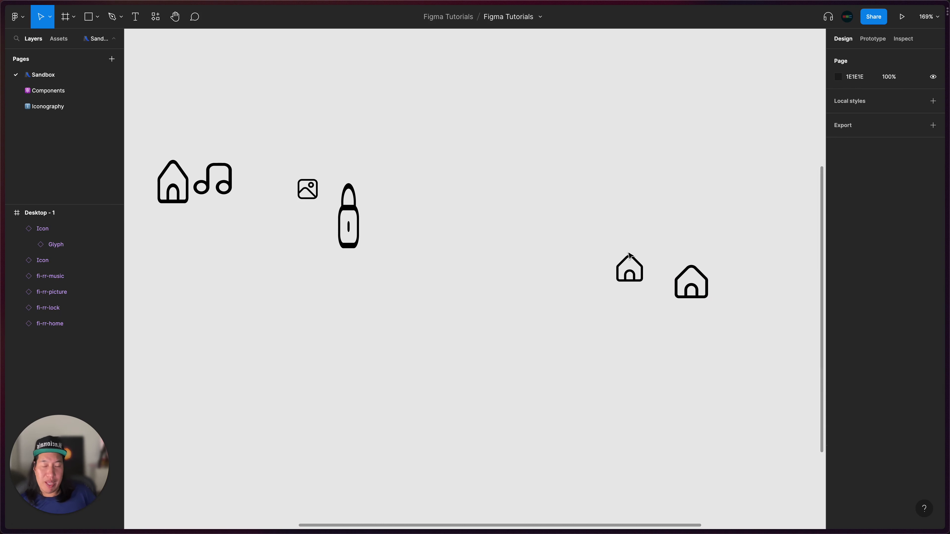
Switch to the Iconography page and examine the Icon component set and its Size 40 variant
{"action": "left_click", "coordinate": [55, 107]}
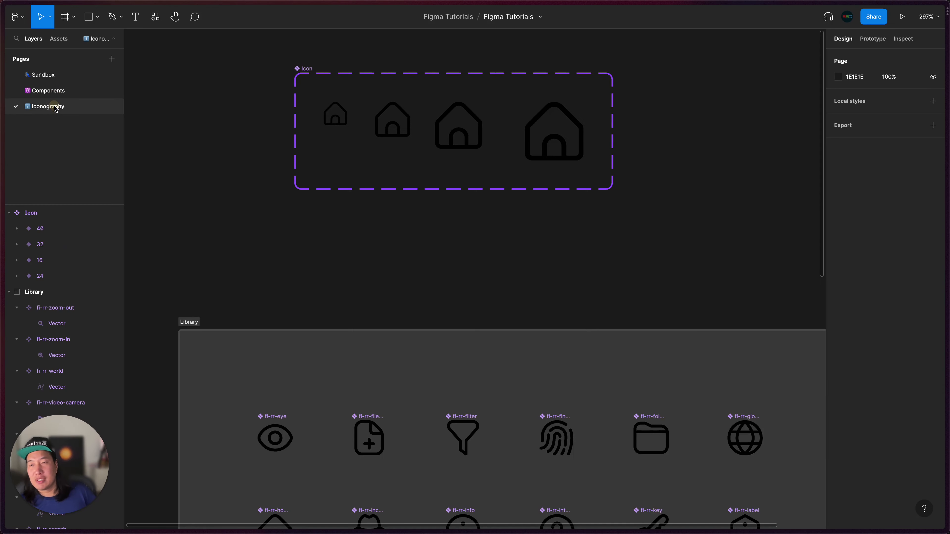
{"action": "scroll", "coordinate": [543, 241], "scroll_direction": "up", "scroll_amount": 4}
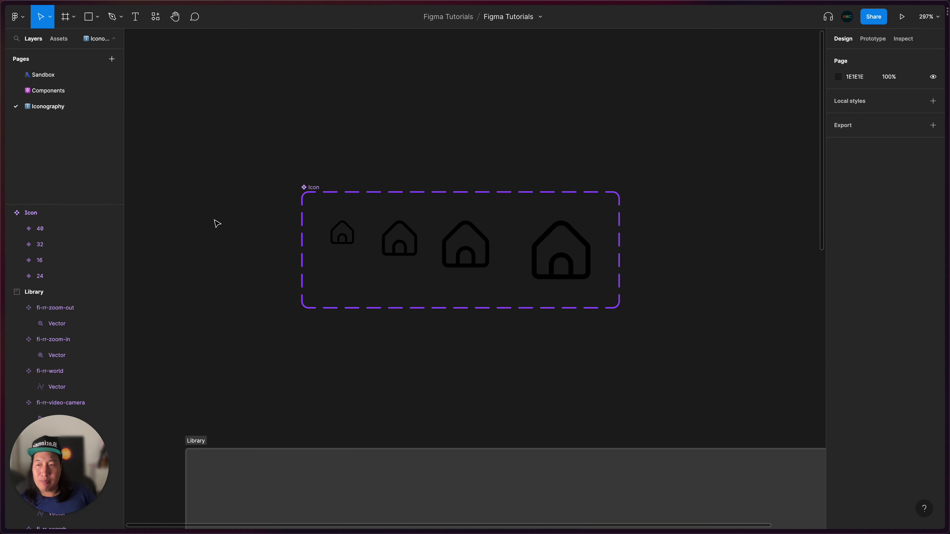
{"action": "left_click", "coordinate": [313, 188]}
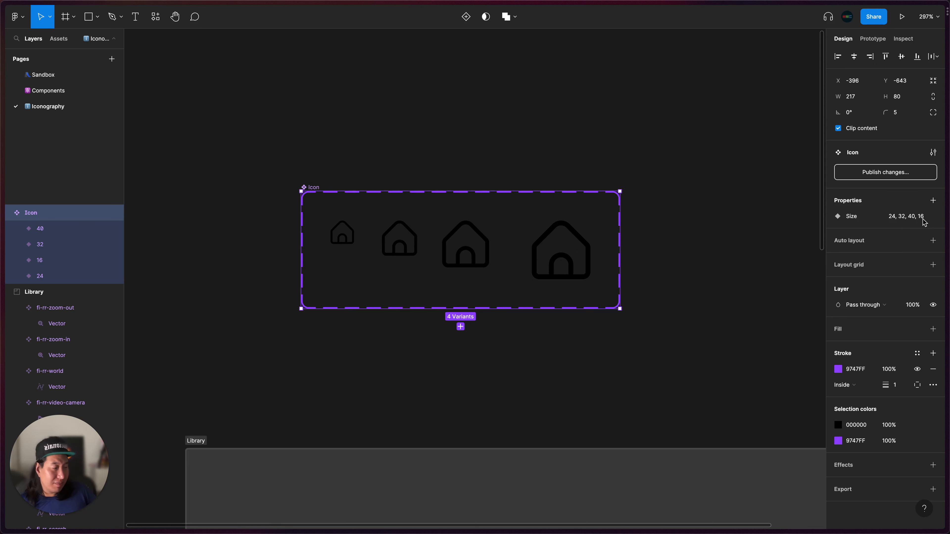
{"action": "key", "text": "Tab"}
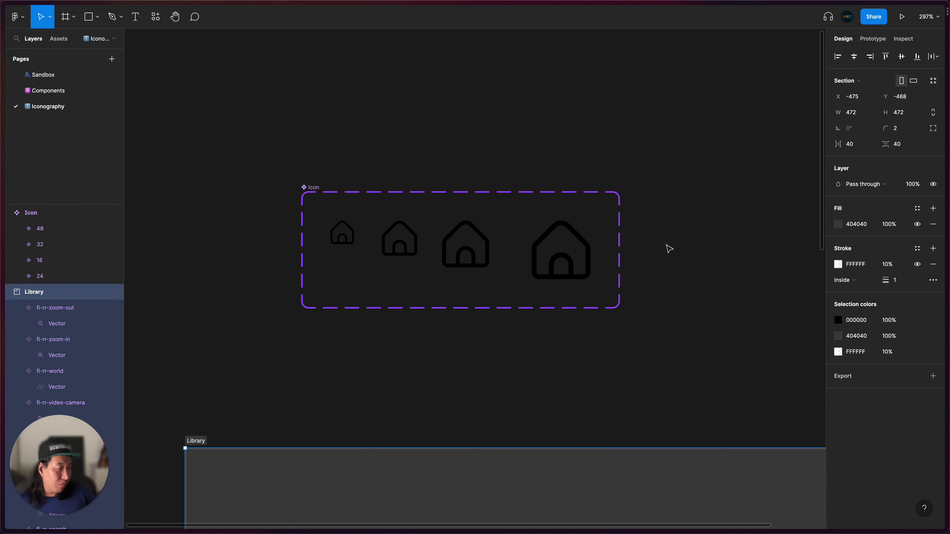
{"action": "left_click", "coordinate": [669, 249]}
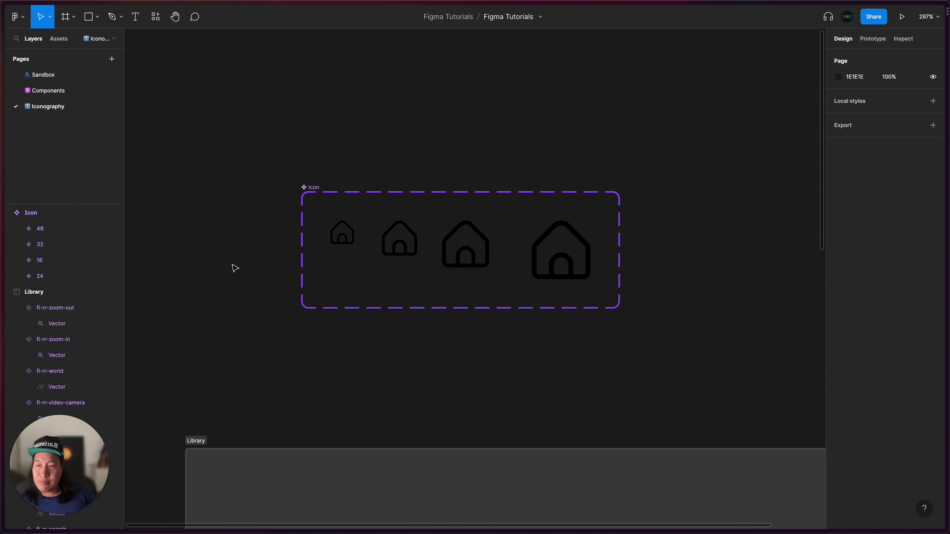
{"action": "left_click", "coordinate": [38, 229]}
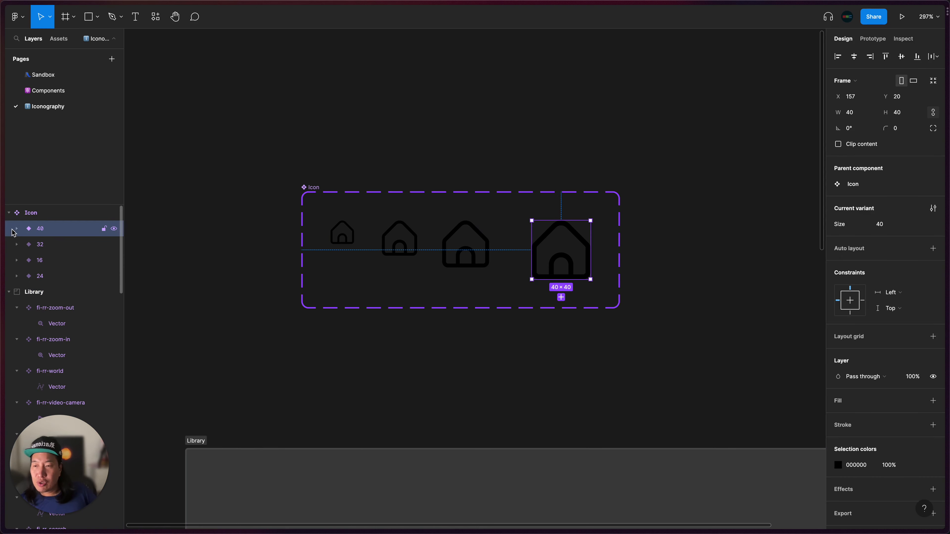
{"action": "left_click", "coordinate": [316, 180]}
Reorder the Icon component set's Size property values to 16, 24, 32, 40 by moving 16 to the first place
{"action": "left_click", "coordinate": [311, 188]}
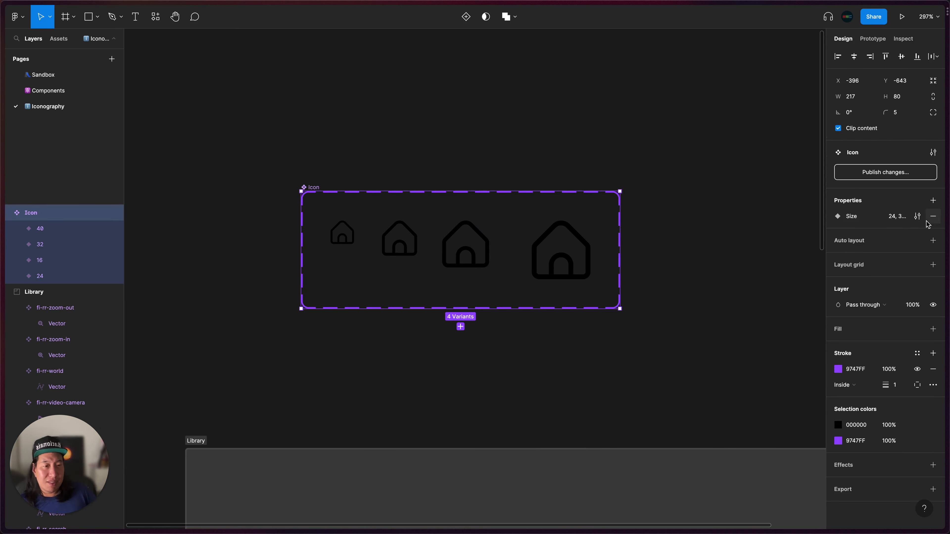
{"action": "left_click", "coordinate": [920, 217]}
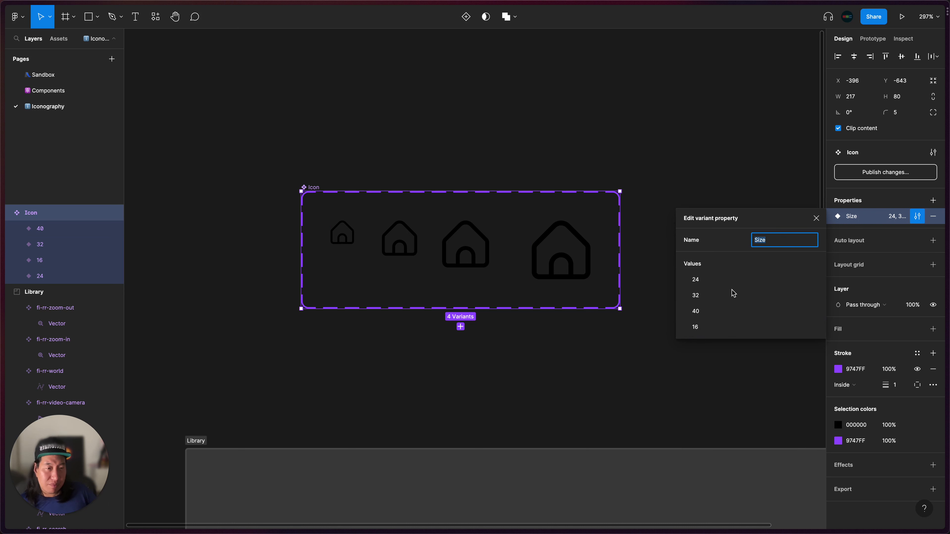
{"action": "left_click_drag", "start_coordinate": [679, 326], "coordinate": [676, 276]}
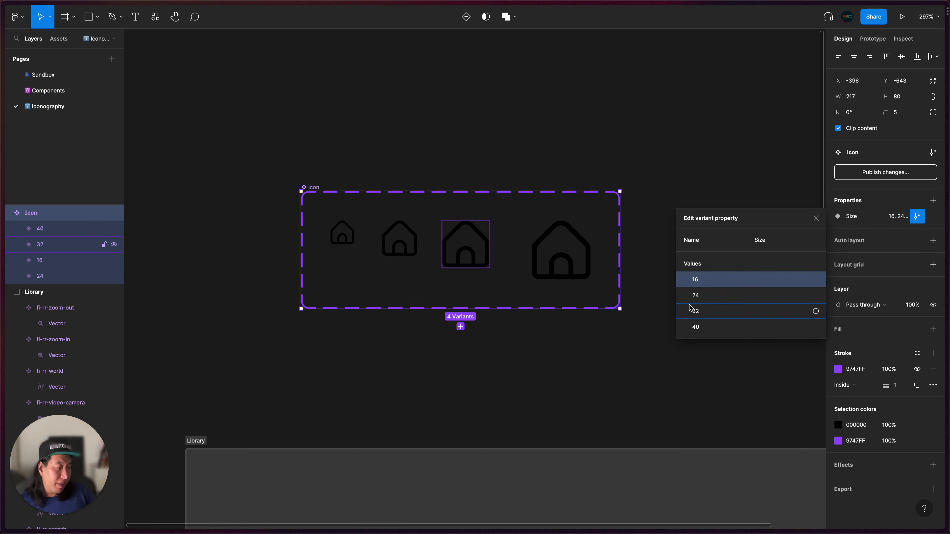
Start an instance swap property for the Glyph layer nested in the Size 16 variant and look through its preferred value choices
{"action": "left_click", "coordinate": [49, 266]}
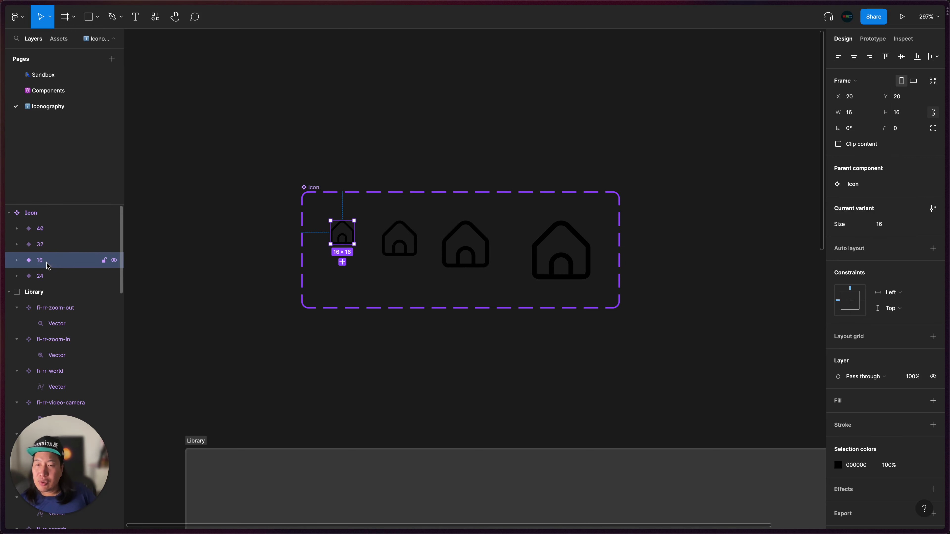
{"action": "scroll", "coordinate": [343, 233], "scroll_direction": "up", "scroll_amount": 3}
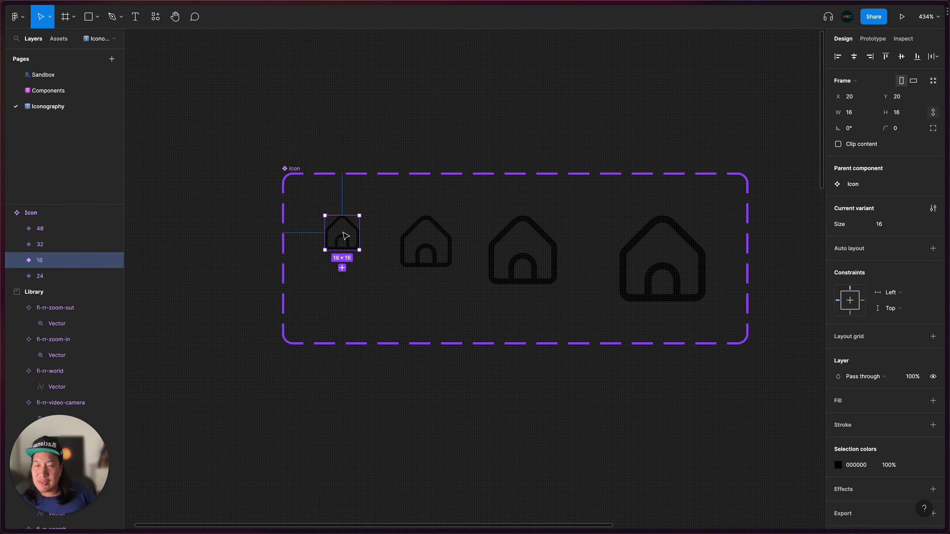
{"action": "double_click", "coordinate": [347, 236]}
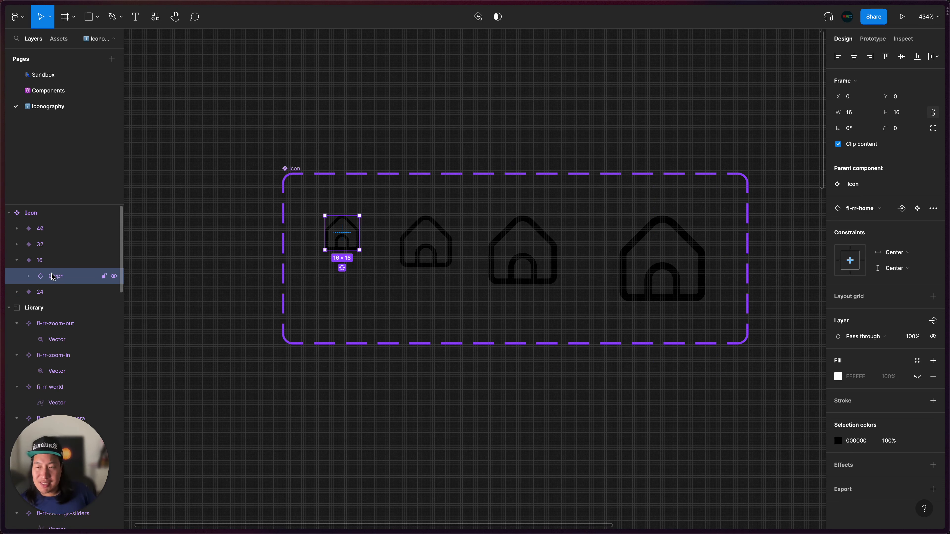
{"action": "left_click", "coordinate": [902, 209]}
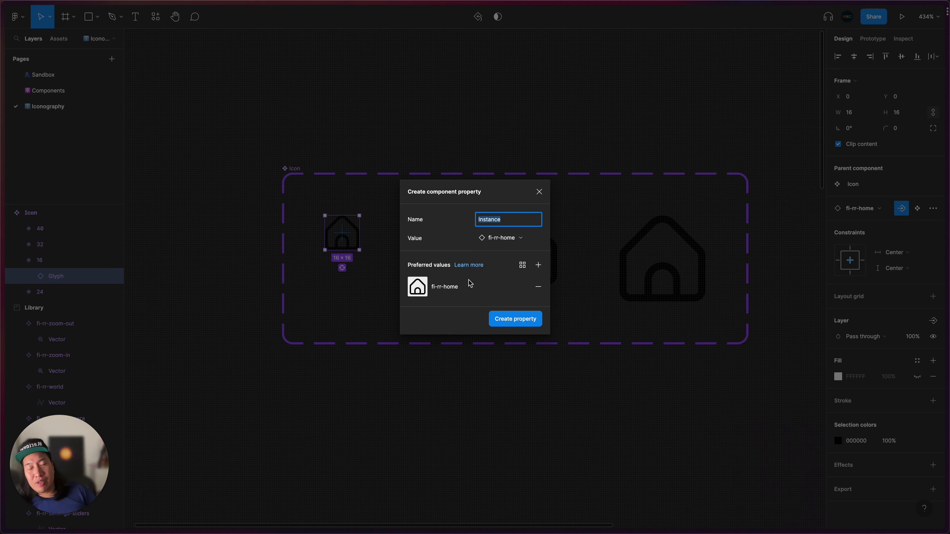
{"action": "left_click_drag", "start_coordinate": [412, 265], "coordinate": [435, 265]}
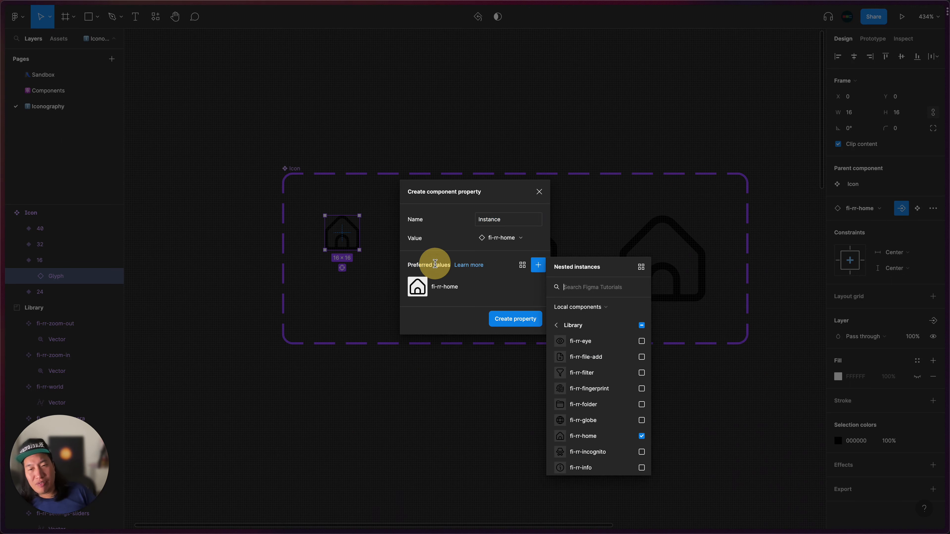
{"action": "left_click", "coordinate": [516, 279]}
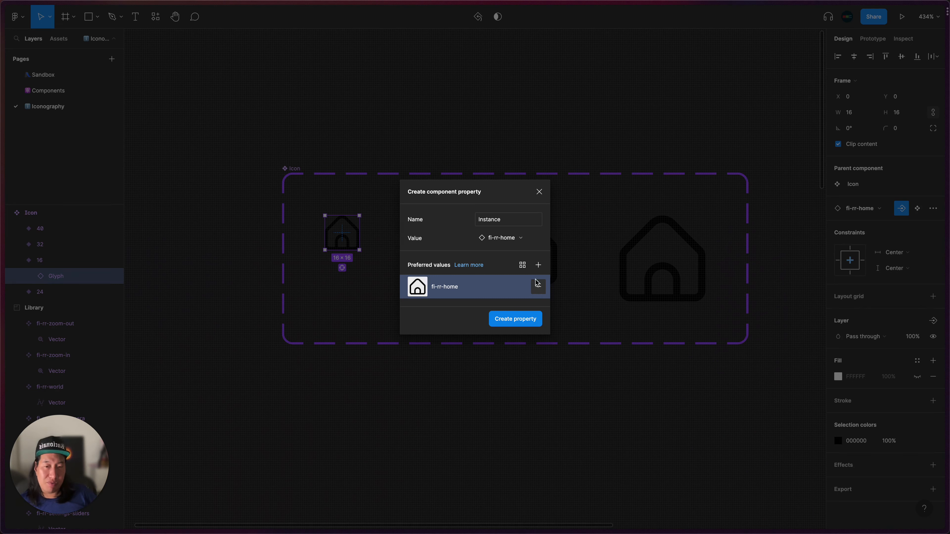
Remove fi-rr-home from the preferred values, name the property Glyph and create it with fi-rr-home as its value
{"action": "left_click", "coordinate": [538, 287]}
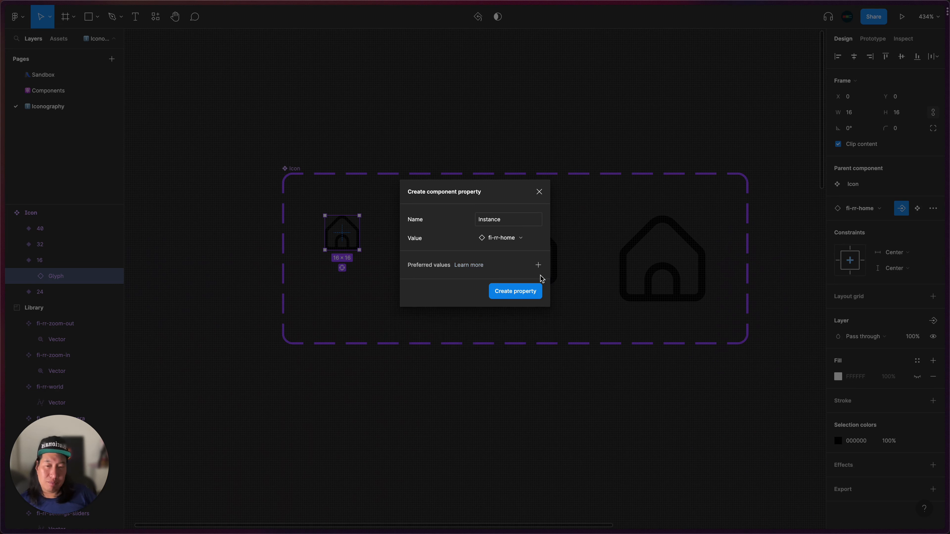
{"action": "left_click", "coordinate": [521, 217]}
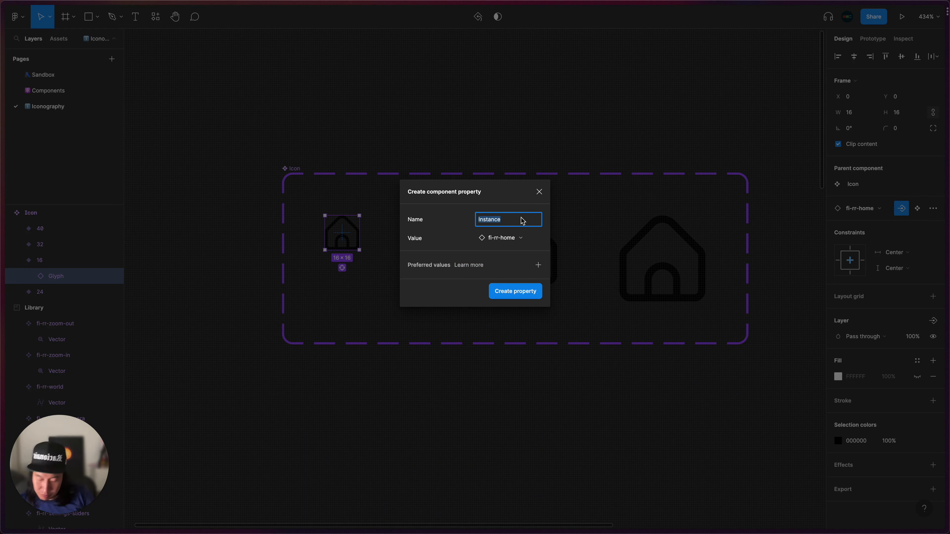
{"action": "type", "text": "Glyph"}
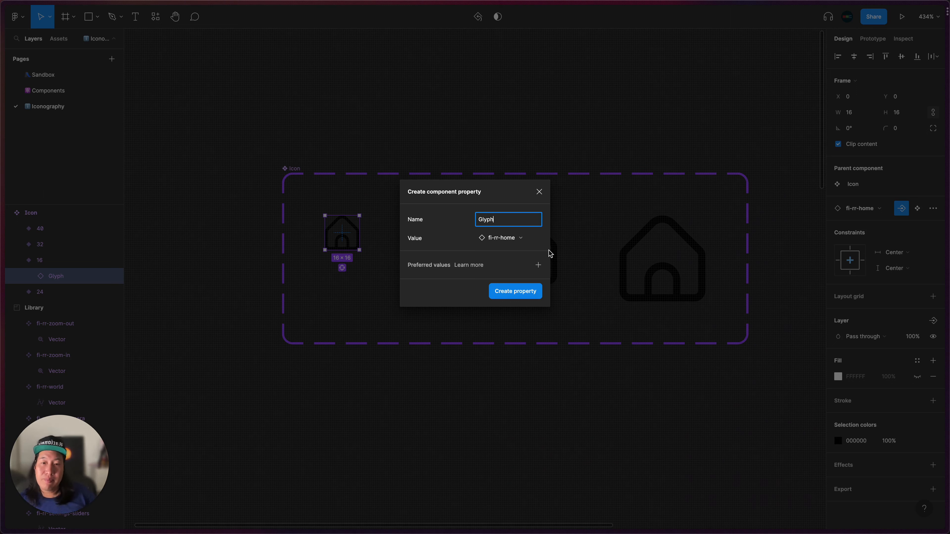
{"action": "left_click", "coordinate": [513, 291]}
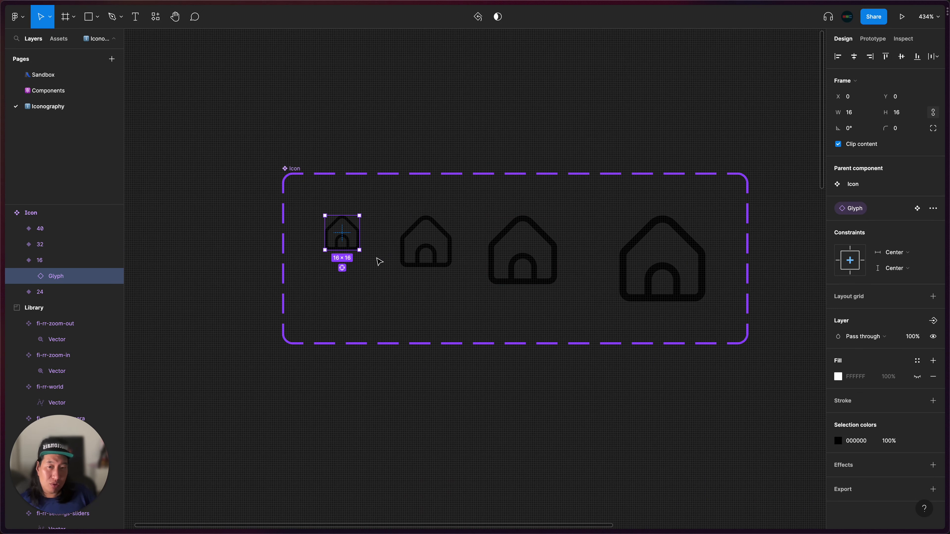
Expand the other Size variants in the layer tree and apply the Glyph property to the Size 24 variant's nested Glyph layer
{"action": "left_click", "coordinate": [17, 245]}
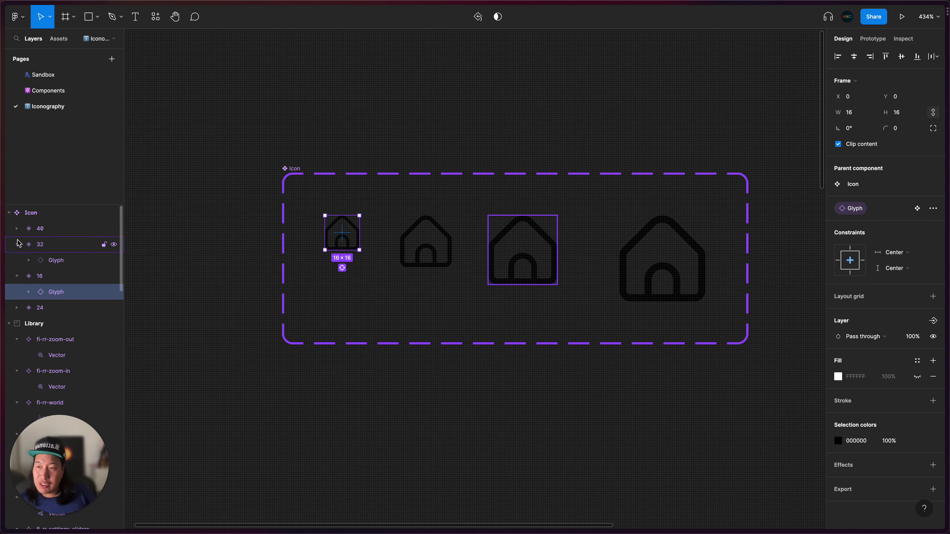
{"action": "left_click", "coordinate": [16, 229]}
{"action": "left_click", "coordinate": [18, 324]}
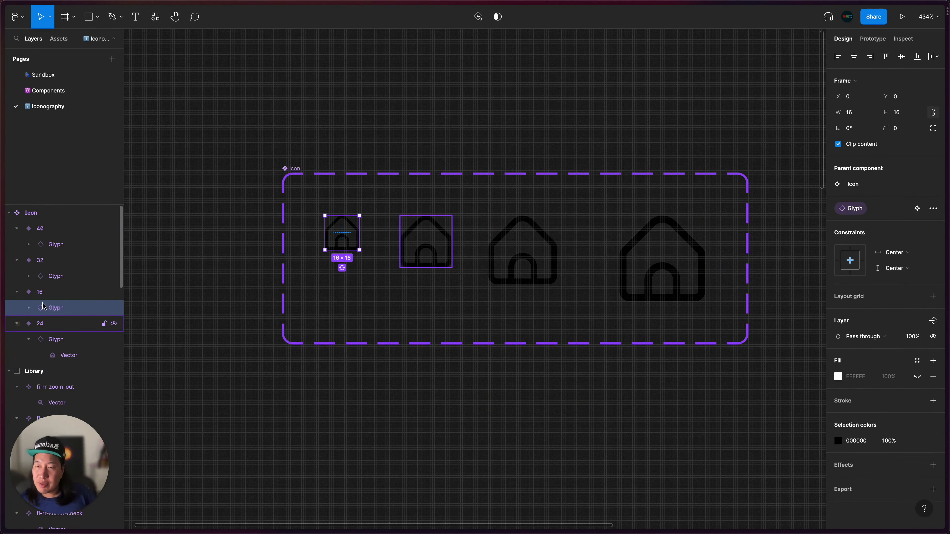
{"action": "left_click", "coordinate": [422, 245]}
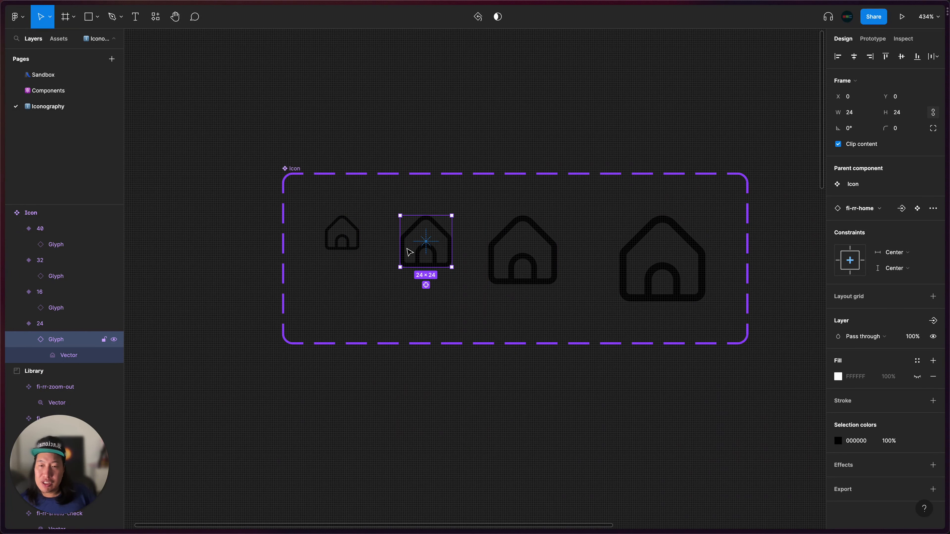
{"action": "left_click", "coordinate": [29, 341]}
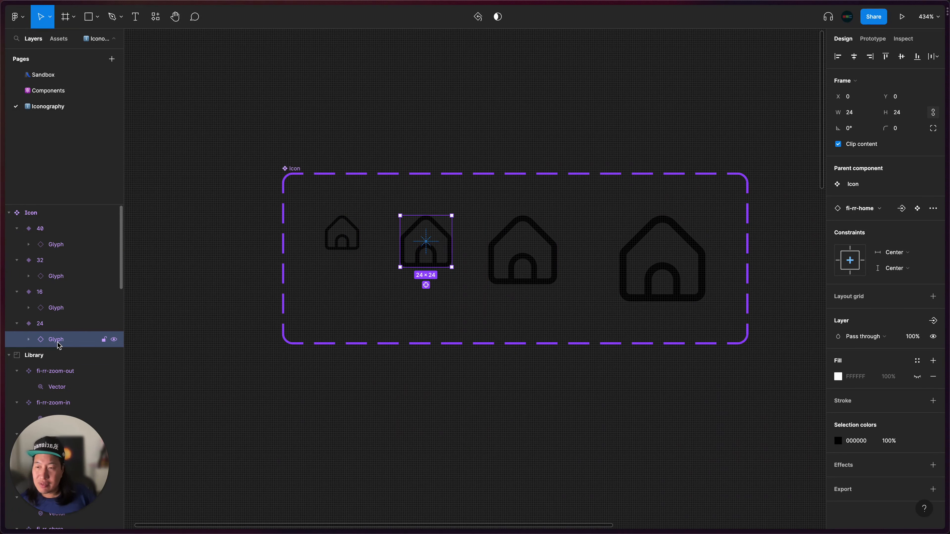
{"action": "left_click", "coordinate": [902, 211]}
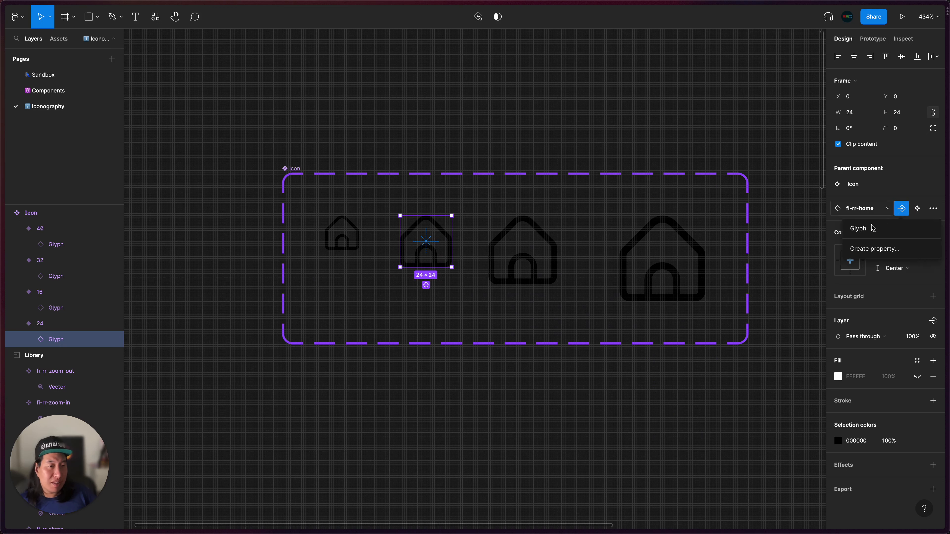
{"action": "left_click", "coordinate": [858, 230]}
Apply the existing Glyph property to the nested Glyph layers of the Size 32 and Size 40 variants
{"action": "left_click", "coordinate": [58, 280]}
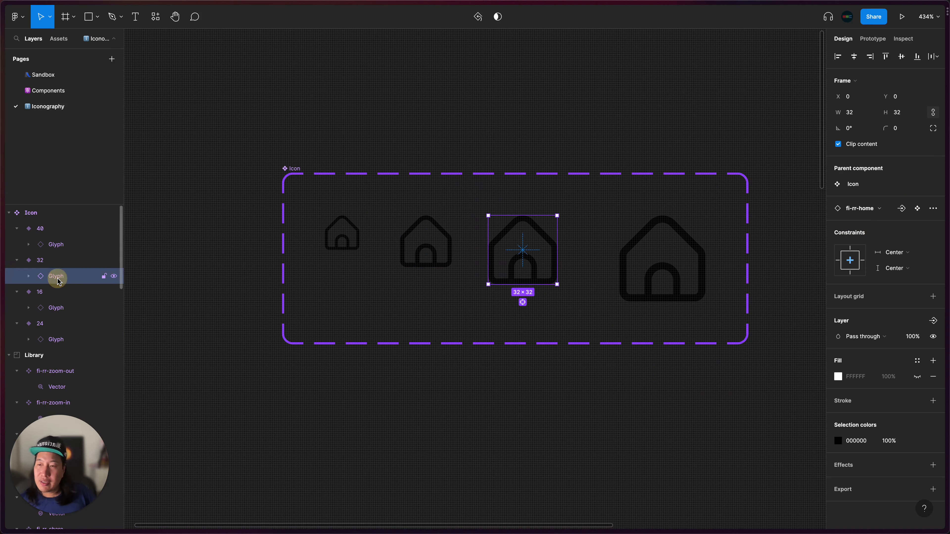
{"action": "left_click", "coordinate": [902, 209]}
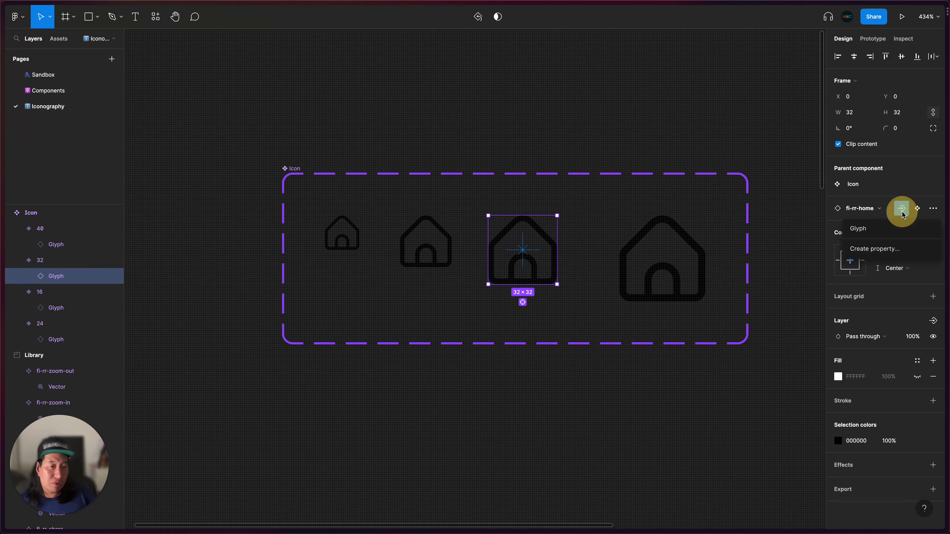
{"action": "left_click", "coordinate": [865, 229]}
{"action": "left_click", "coordinate": [55, 244]}
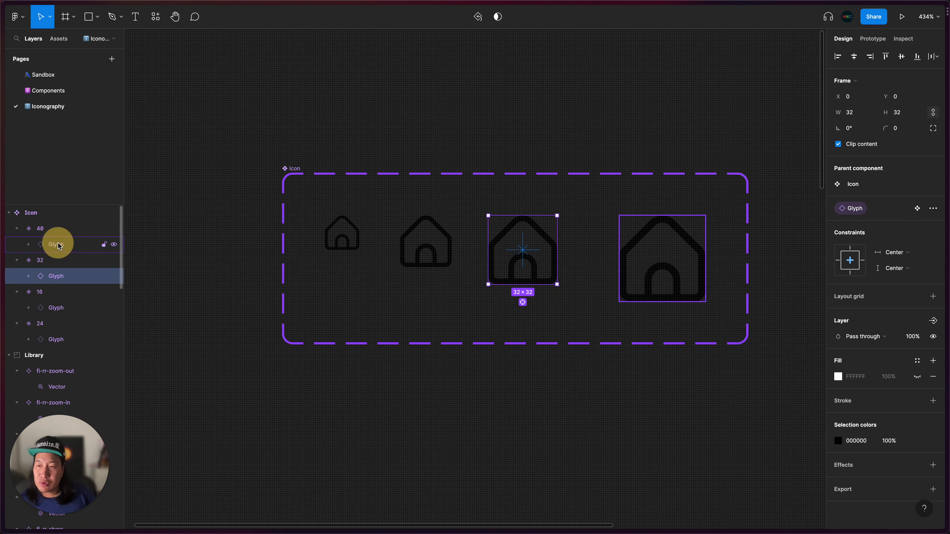
{"action": "left_click", "coordinate": [901, 212]}
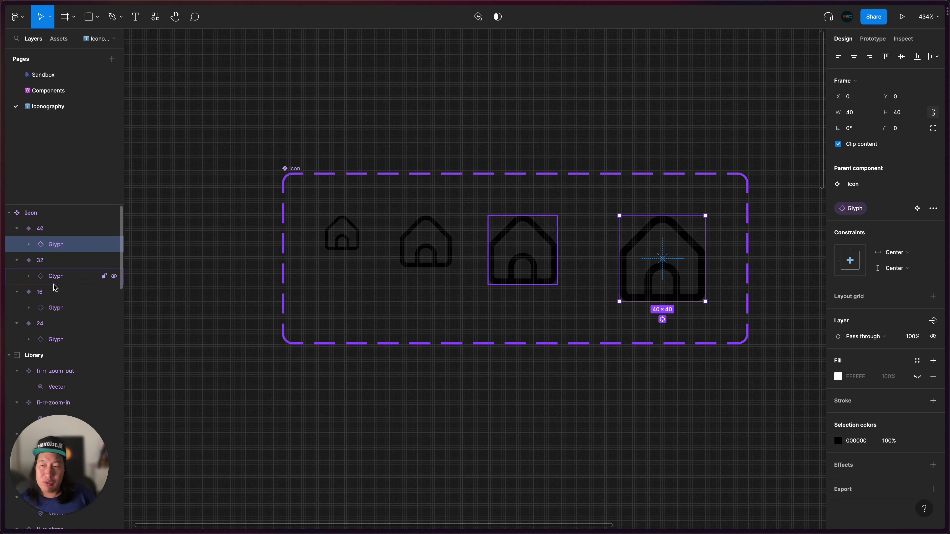
Select the nested Glyph layers of all four Icon variants together and check their assigned property
{"action": "left_click", "coordinate": [56, 276]}
{"action": "left_click", "coordinate": [40, 215]}
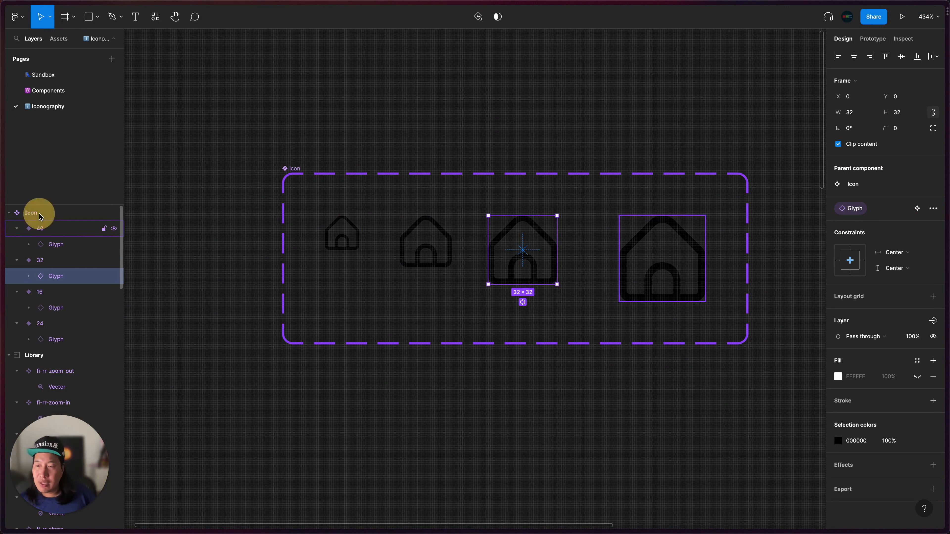
{"action": "key", "text": "Return"}
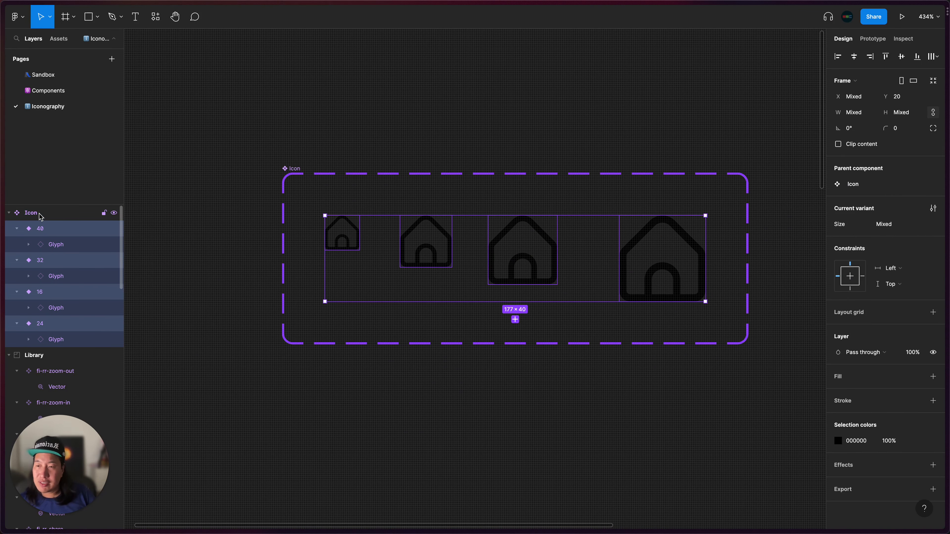
{"action": "key", "text": "Return"}
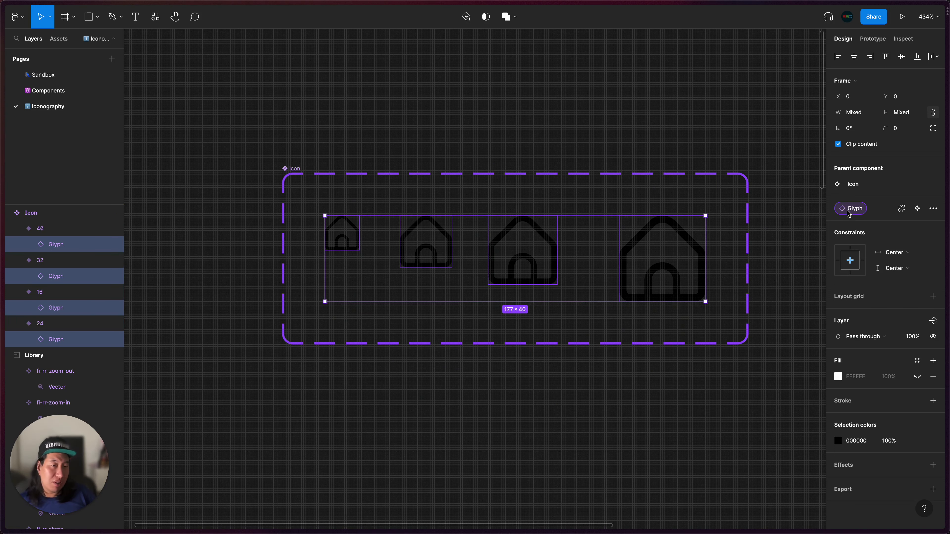
Return to the Sandbox page and set the Glyph property of the Size 40 Icon instance to fi-rr-laptop
{"action": "left_click", "coordinate": [65, 76]}
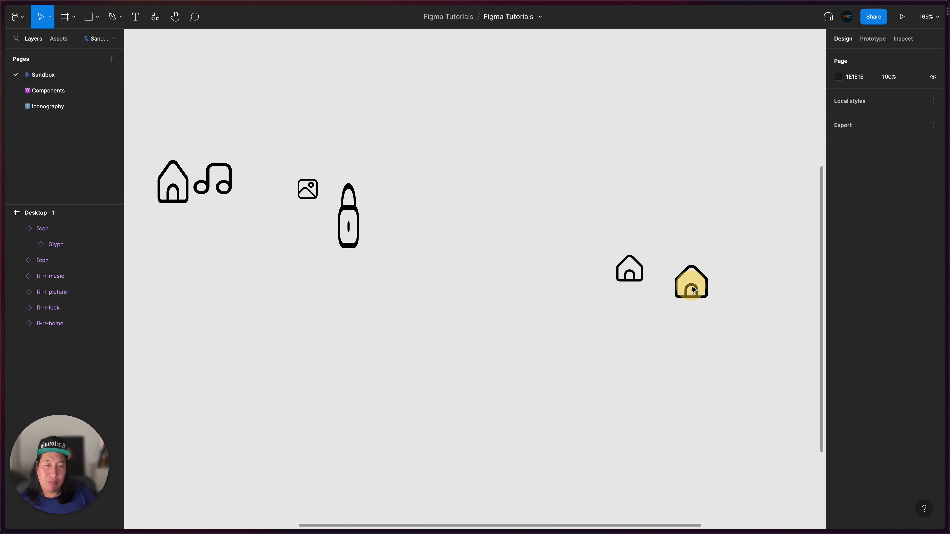
{"action": "left_click", "coordinate": [697, 293]}
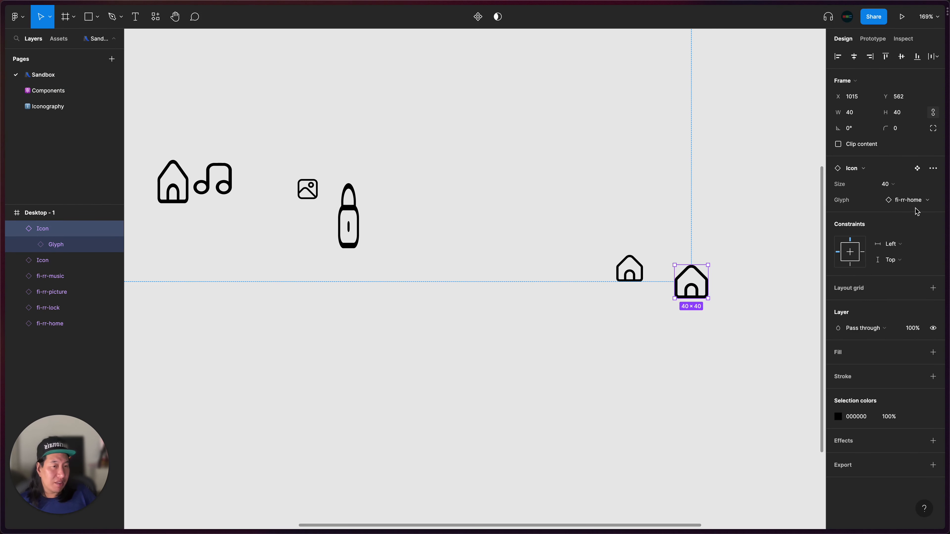
{"action": "left_click", "coordinate": [913, 202]}
{"action": "scroll", "coordinate": [874, 378], "scroll_direction": "down", "scroll_amount": 2}
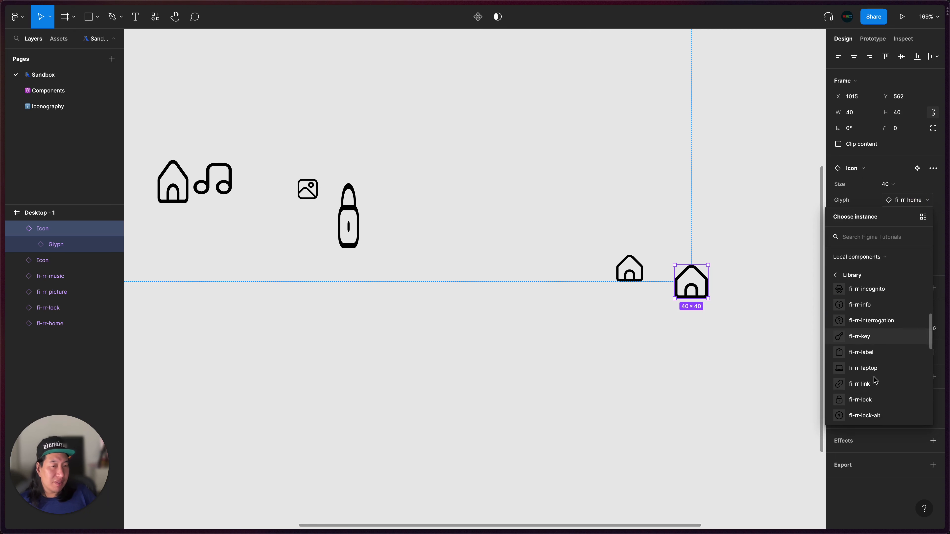
{"action": "left_click", "coordinate": [871, 368]}
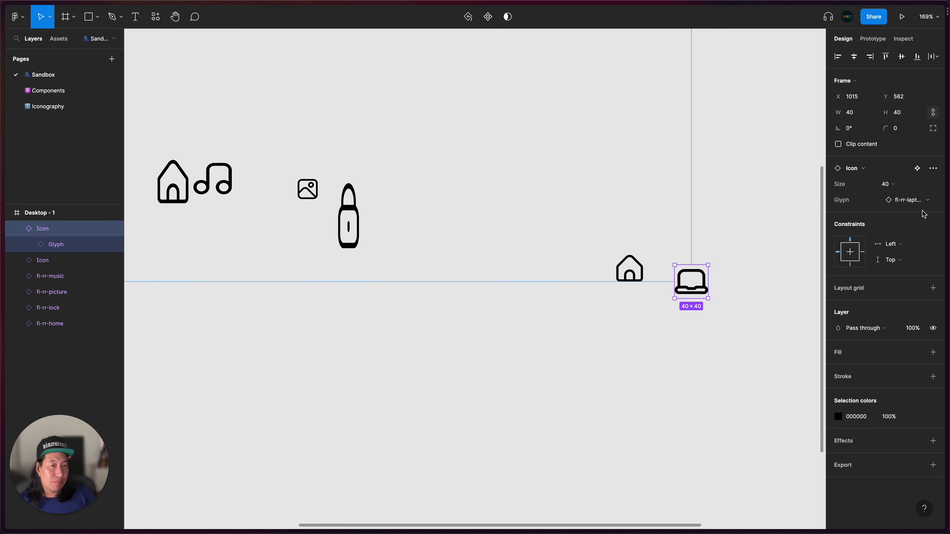
Swap the Glyph of the Size 40 Icon instance to fi-rr-world, and finally to fi-rr-video-camera
{"action": "left_click", "coordinate": [915, 201]}
{"action": "scroll", "coordinate": [886, 363], "scroll_direction": "down", "scroll_amount": 6}
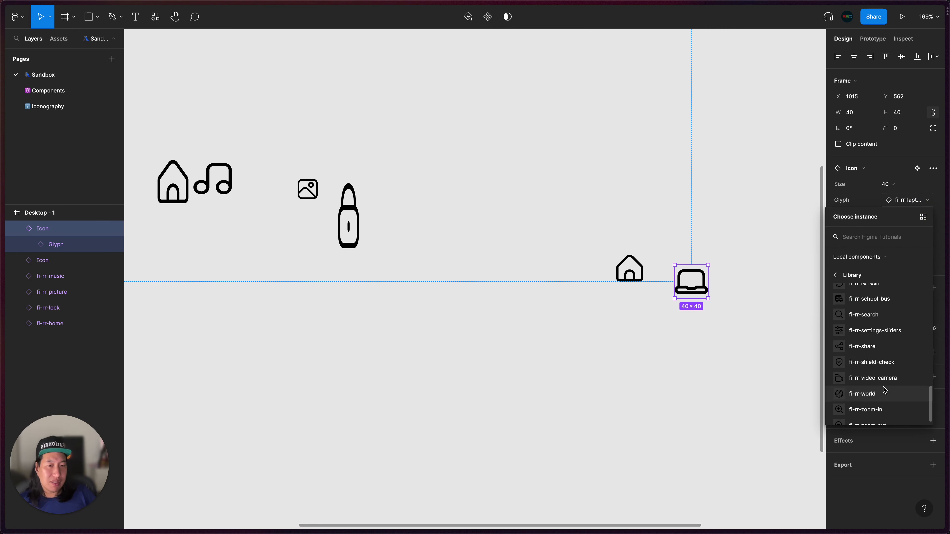
{"action": "left_click", "coordinate": [883, 391]}
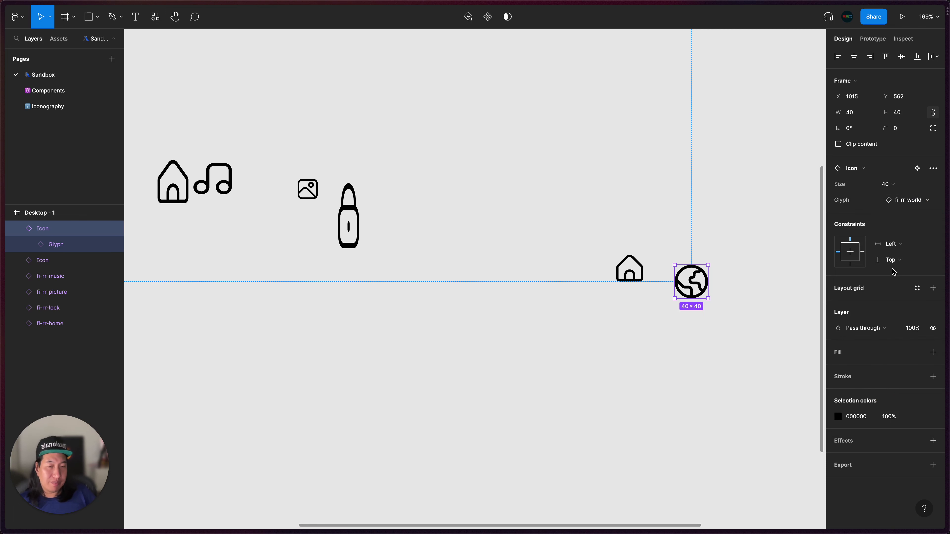
{"action": "left_click", "coordinate": [914, 202]}
{"action": "left_click", "coordinate": [871, 368]}
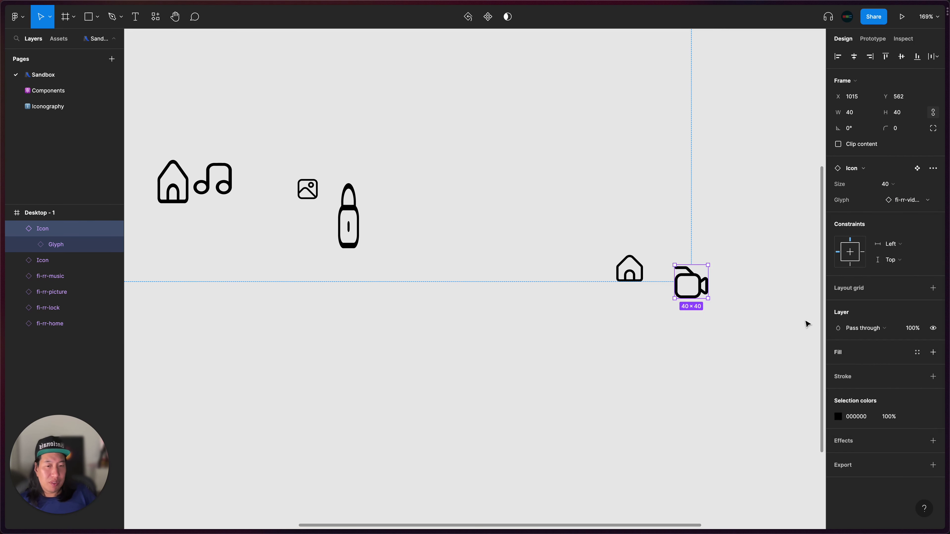
Resize the Size 40 video camera instance to 148 × 187 and the Size 32 home instance to 76 × 99
{"action": "left_click_drag", "start_coordinate": [706, 300], "coordinate": [798, 421]}
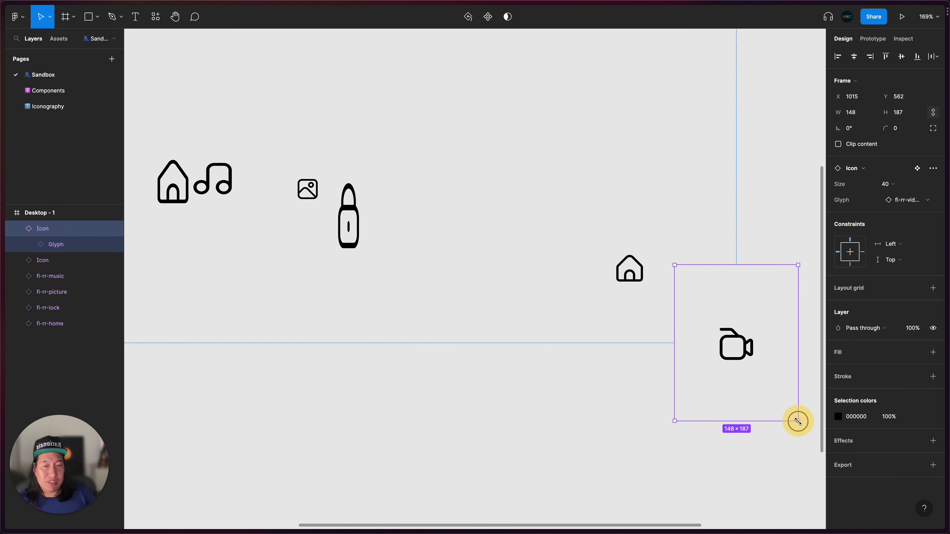
{"action": "left_click", "coordinate": [638, 279]}
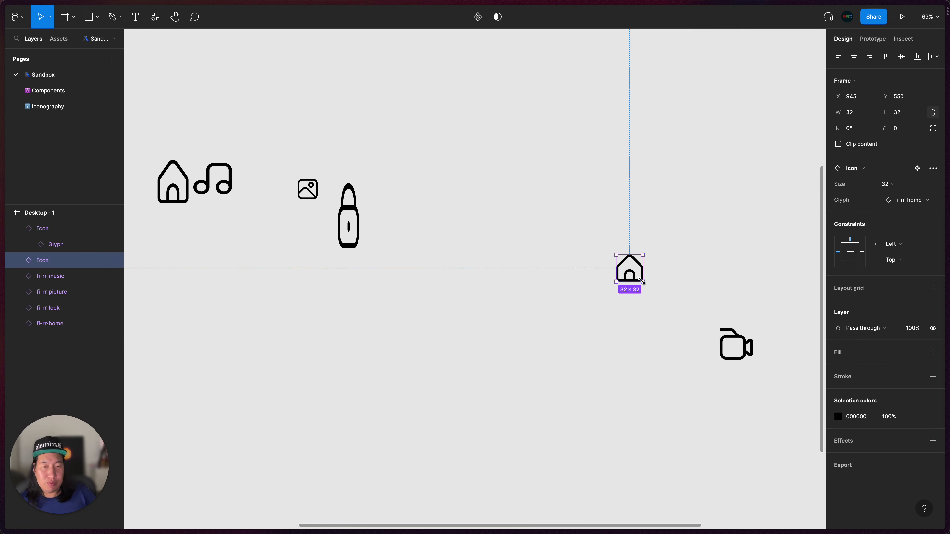
{"action": "left_click_drag", "start_coordinate": [644, 281], "coordinate": [679, 338]}
Switch the home Icon instance to Size 16 and swap its Glyph to fi-rr-menu-dots-vertical, and finally to fi-rr-refresh
{"action": "left_click", "coordinate": [899, 185]}
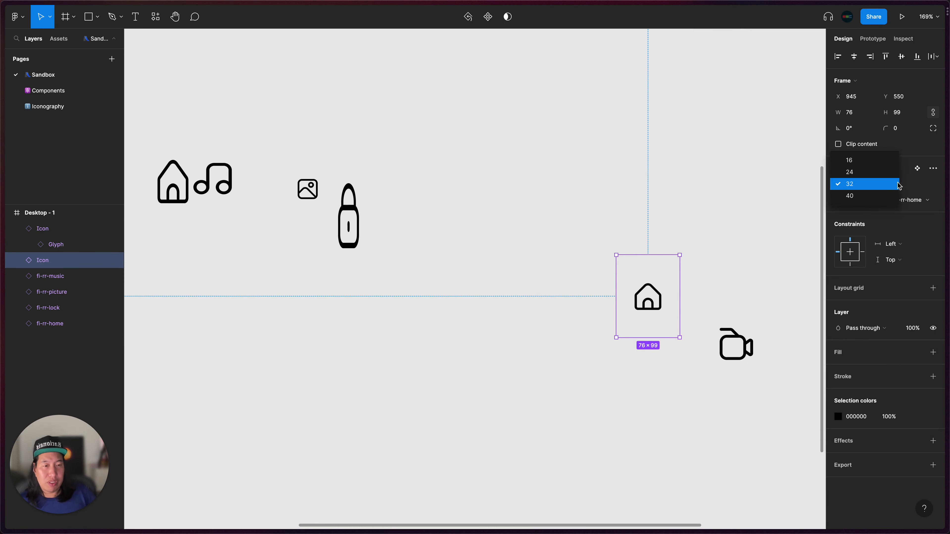
{"action": "left_click", "coordinate": [871, 161]}
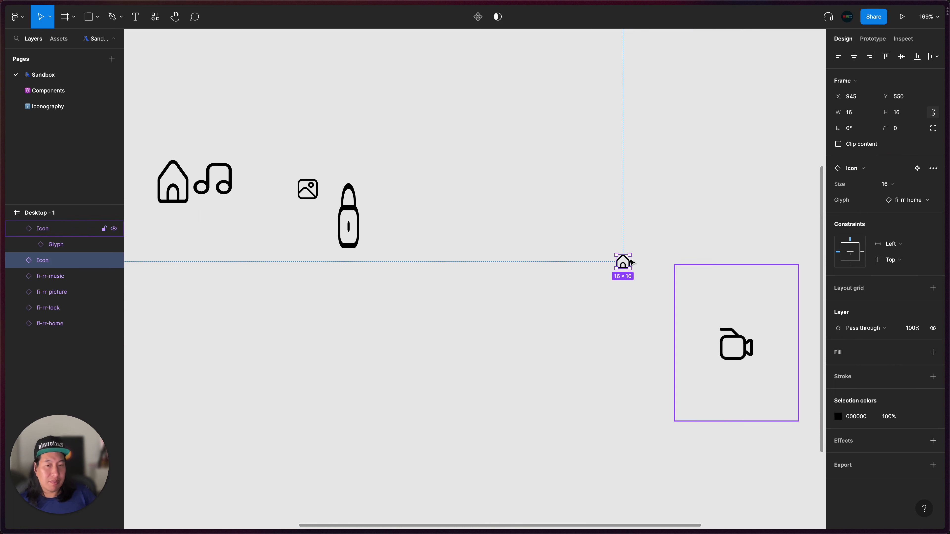
{"action": "left_click", "coordinate": [918, 200]}
{"action": "scroll", "coordinate": [884, 315], "scroll_direction": "down", "scroll_amount": 3}
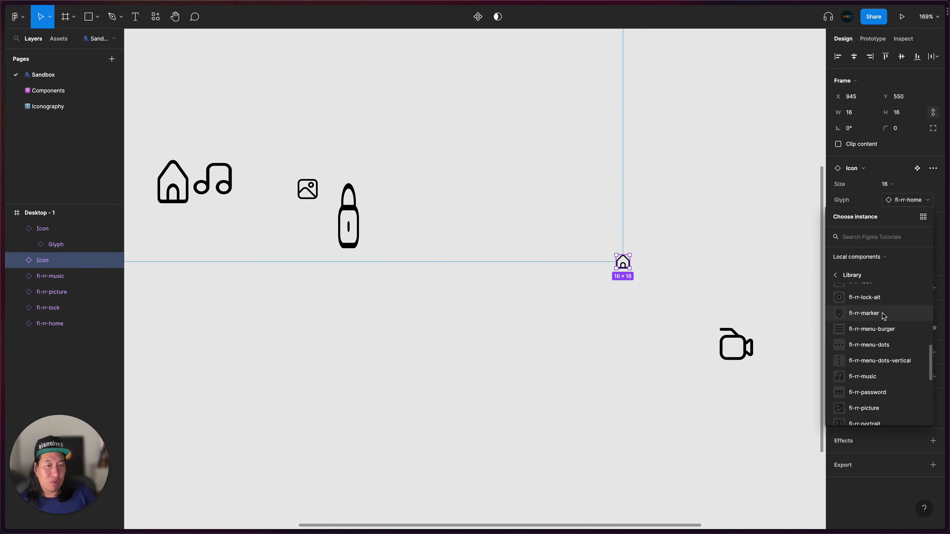
{"action": "left_click", "coordinate": [869, 363]}
{"action": "left_click", "coordinate": [916, 204]}
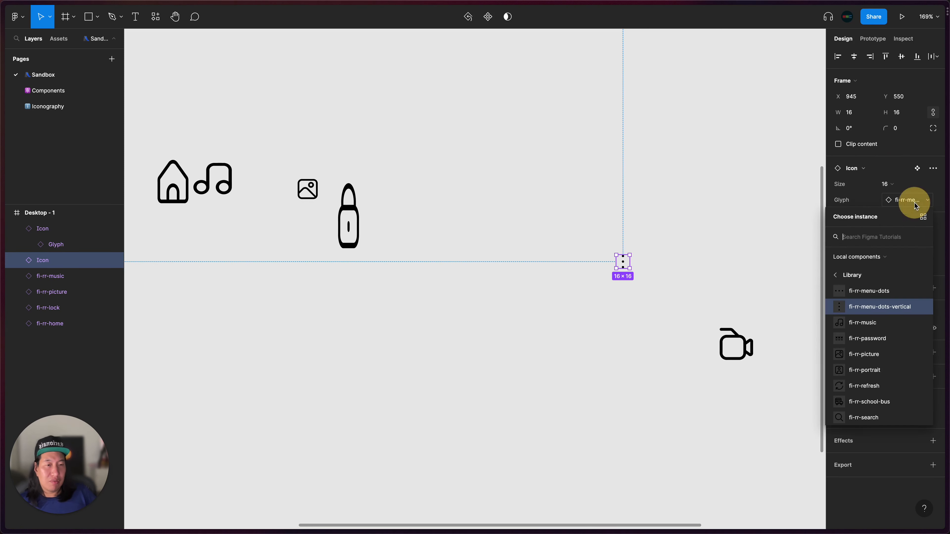
{"action": "left_click", "coordinate": [884, 389]}
{"action": "left_click", "coordinate": [694, 315]}
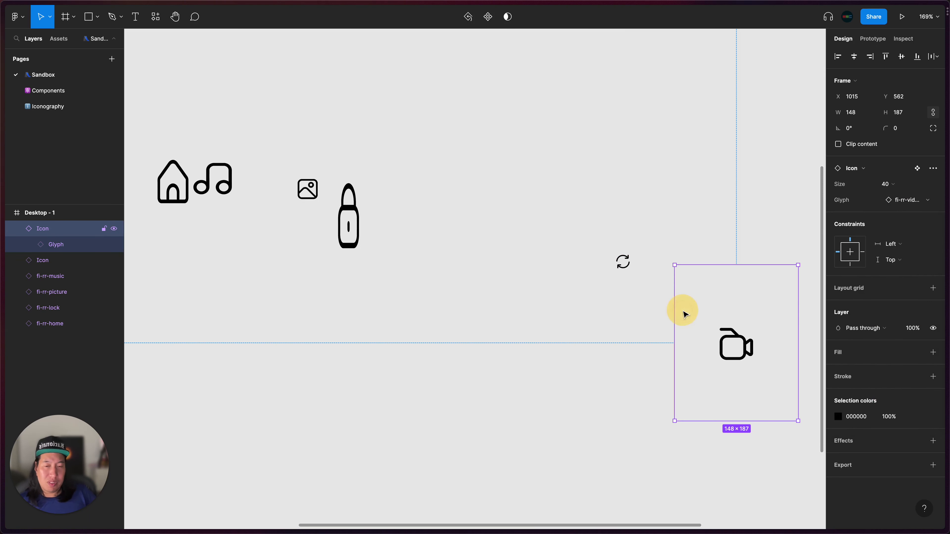
{"action": "left_click", "coordinate": [137, 104]}
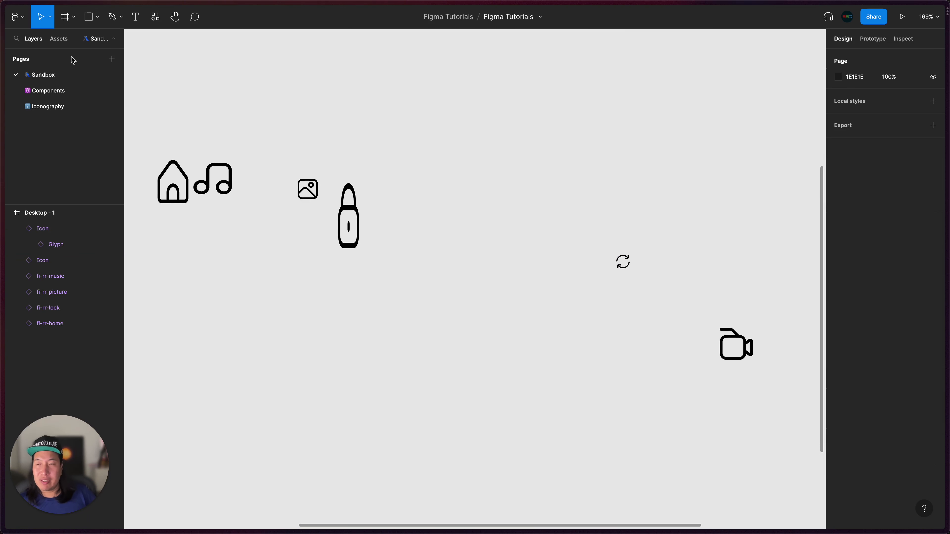
Review the local component assets, expanding and collapsing the Iconography Library group, and return to the layers
{"action": "left_click", "coordinate": [58, 40]}
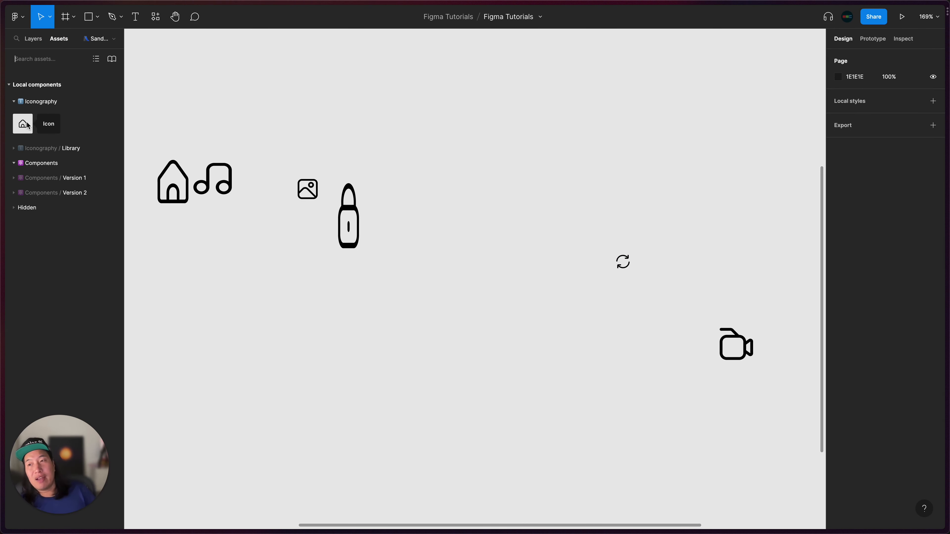
{"action": "left_click", "coordinate": [15, 150]}
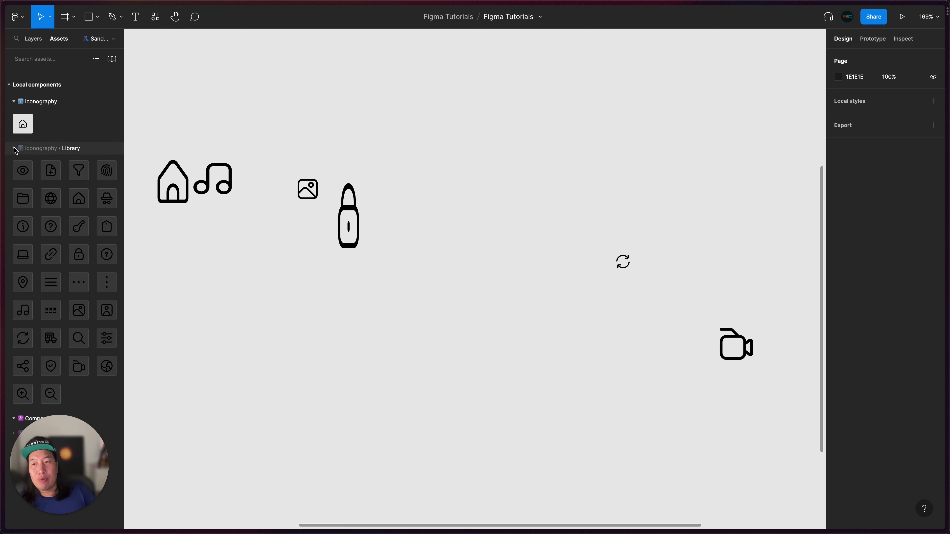
{"action": "left_click", "coordinate": [14, 148]}
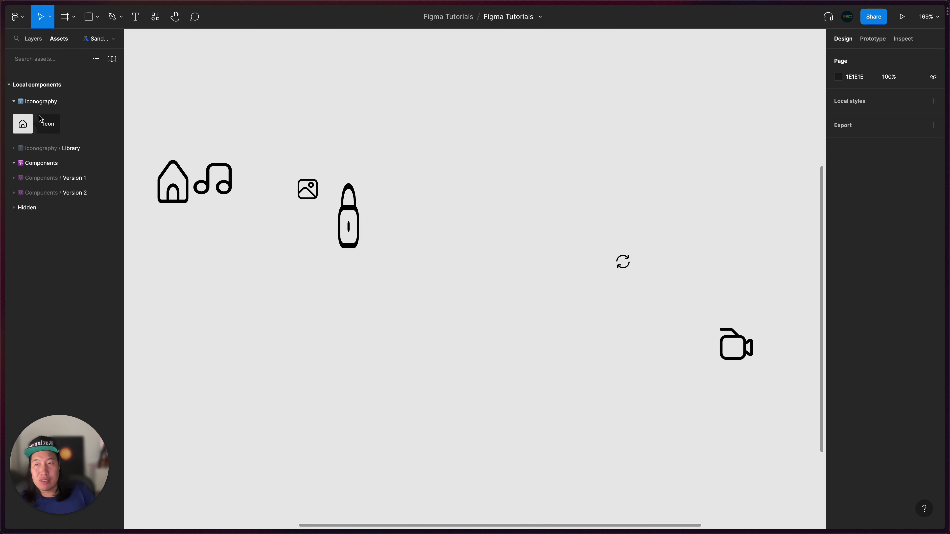
{"action": "left_click", "coordinate": [34, 38]}
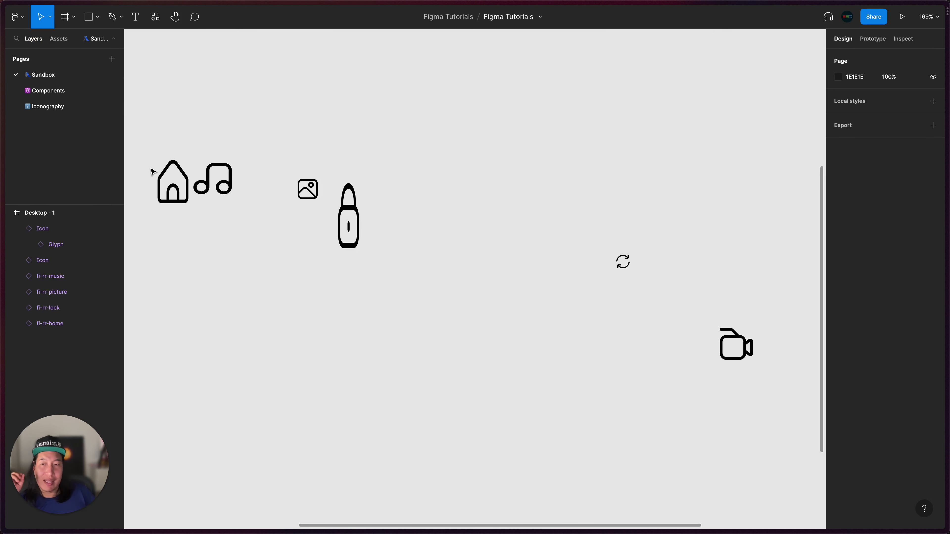
Open the Iconography page and rename the Library section as .Library
{"action": "left_click", "coordinate": [57, 107]}
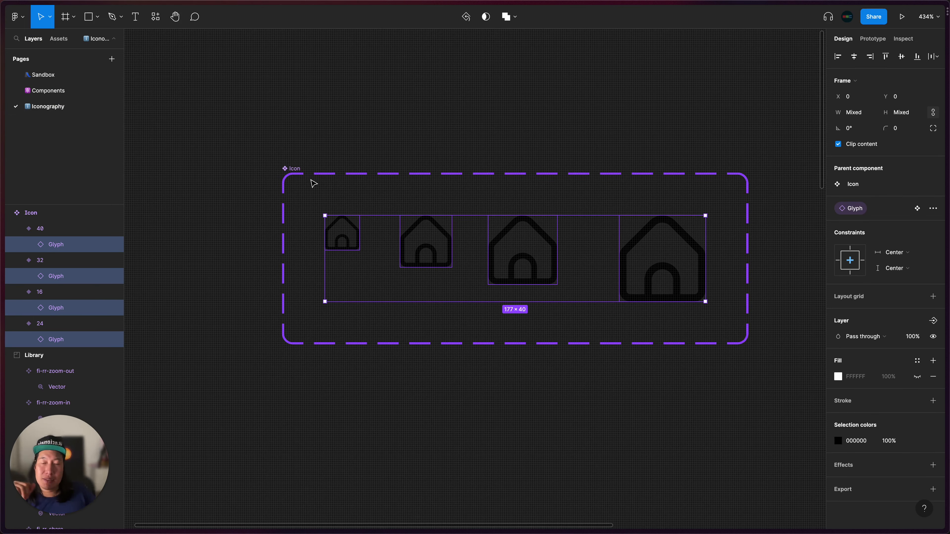
{"action": "scroll", "coordinate": [400, 140], "scroll_direction": "down", "scroll_amount": 5}
{"action": "scroll", "coordinate": [398, 140], "scroll_direction": "down", "scroll_amount": 1}
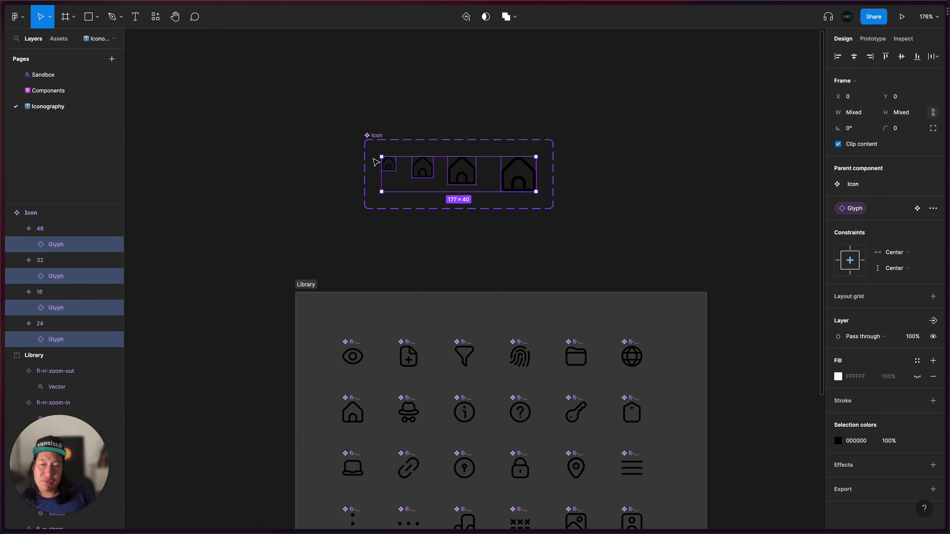
{"action": "left_click", "coordinate": [312, 248]}
{"action": "scroll", "coordinate": [313, 247], "scroll_direction": "up", "scroll_amount": 2}
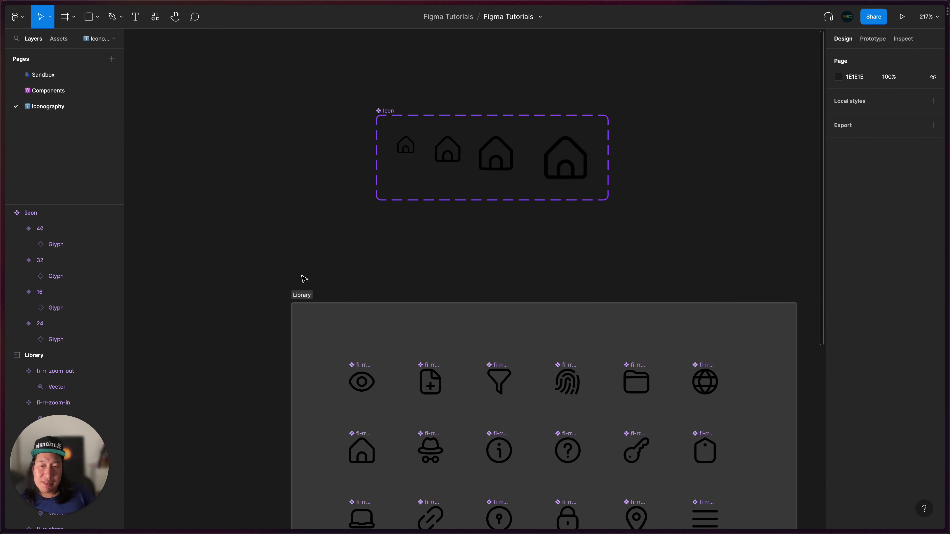
{"action": "scroll", "coordinate": [306, 297], "scroll_direction": "up", "scroll_amount": 4}
{"action": "left_click", "coordinate": [299, 300]}
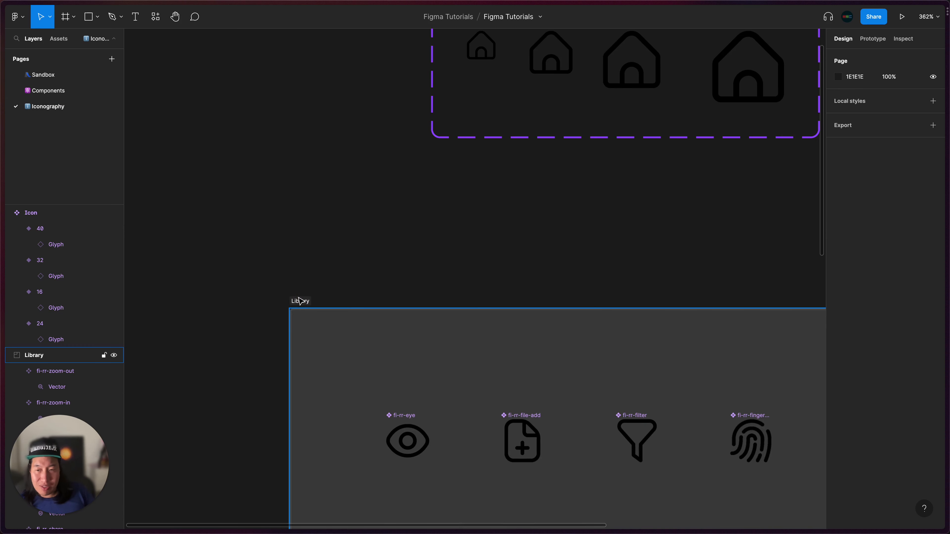
{"action": "left_click", "coordinate": [306, 304]}
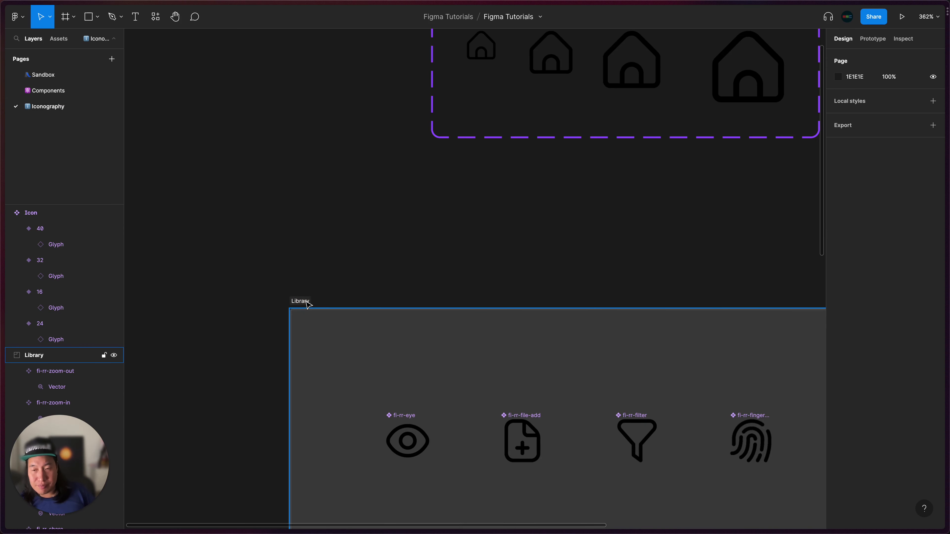
{"action": "double_click", "coordinate": [305, 301]}
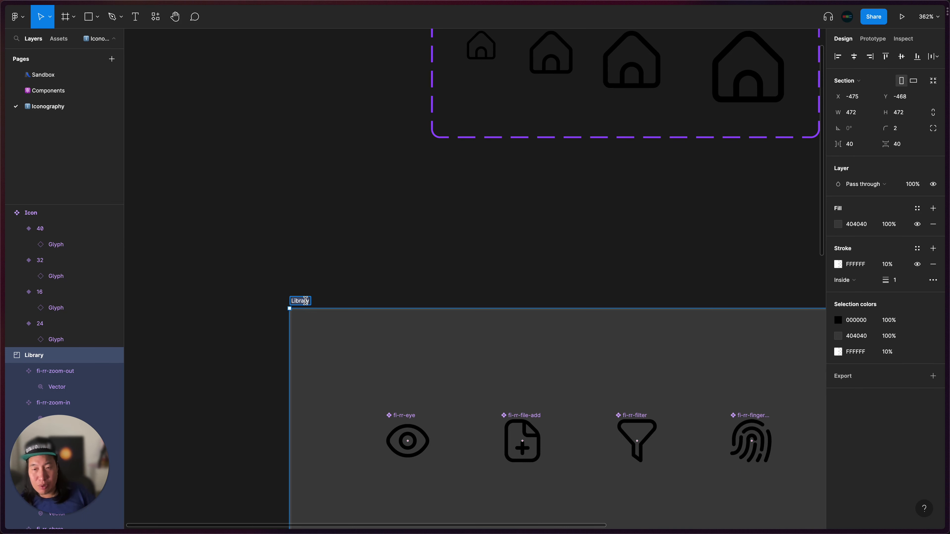
{"action": "key", "text": "Left"}
{"action": "type", "text": "."}
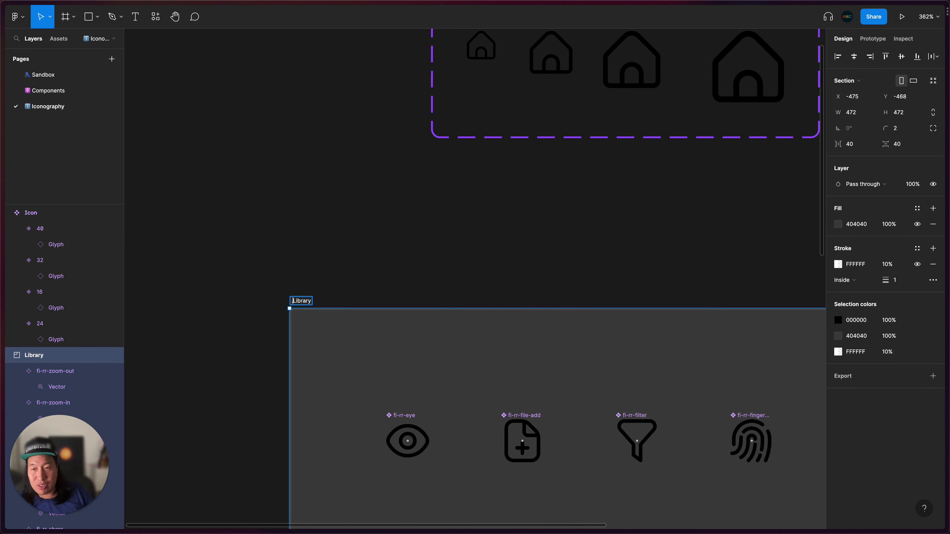
{"action": "left_click", "coordinate": [314, 275]}
{"action": "key", "text": "Escape"}
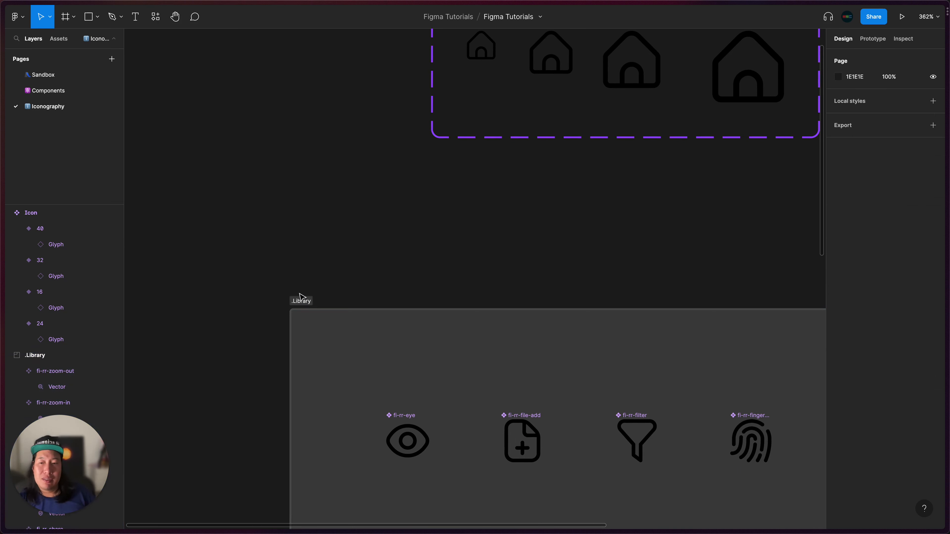
Return to the Sandbox page and check how the .Library and Hidden groups are listed among the local component assets
{"action": "left_click", "coordinate": [66, 93]}
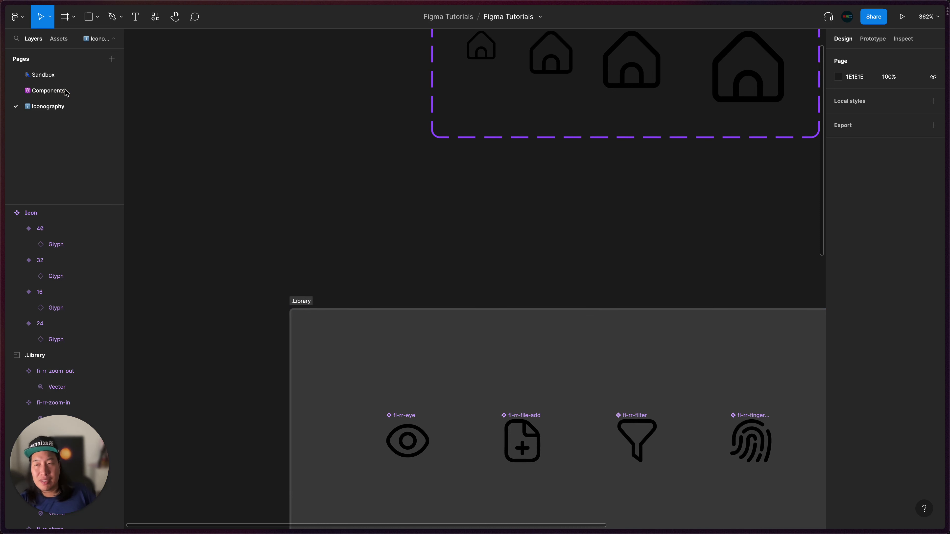
{"action": "left_click", "coordinate": [46, 92]}
{"action": "left_click", "coordinate": [43, 75]}
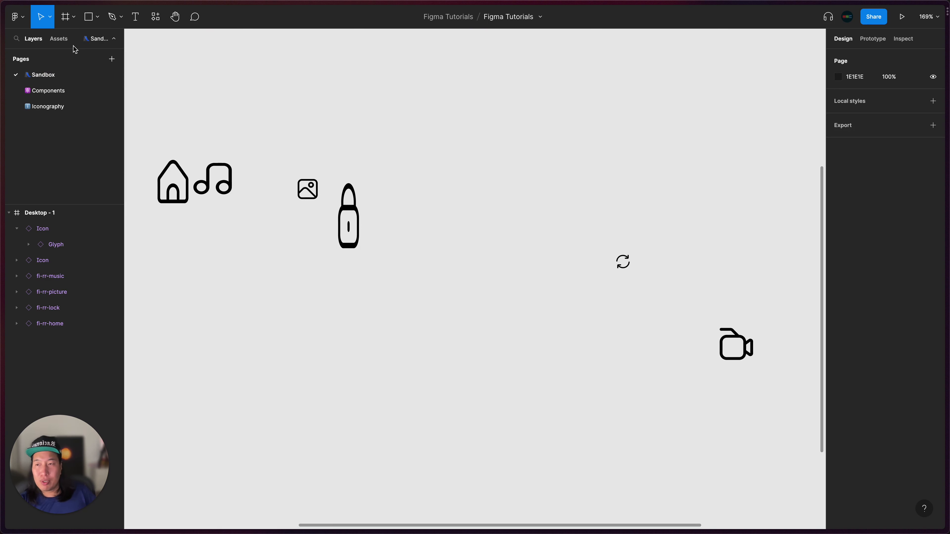
{"action": "left_click", "coordinate": [54, 39]}
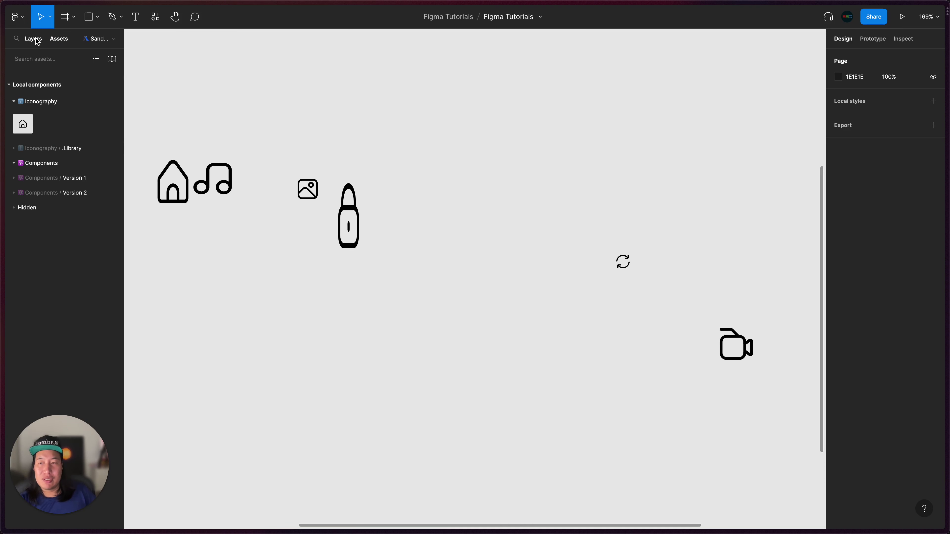
{"action": "left_click", "coordinate": [14, 207]}
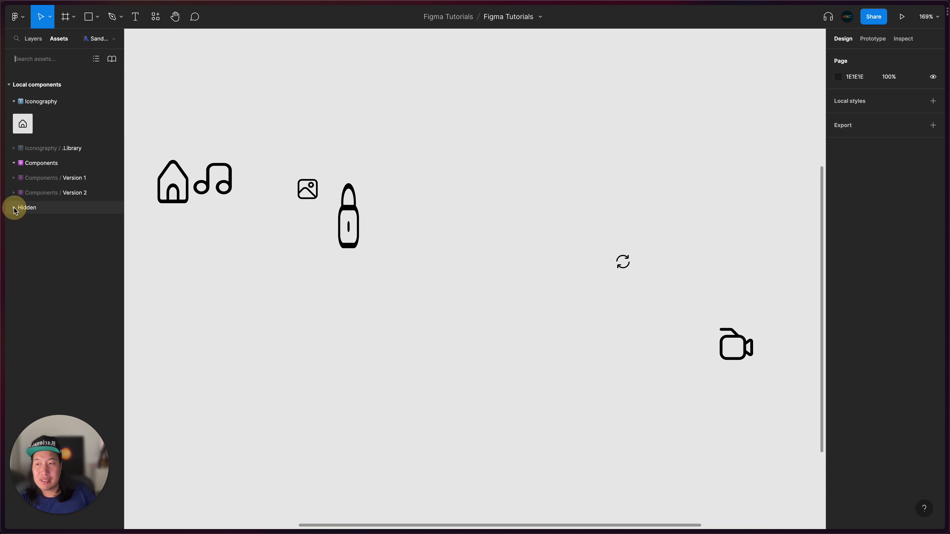
{"action": "left_click", "coordinate": [14, 237]}
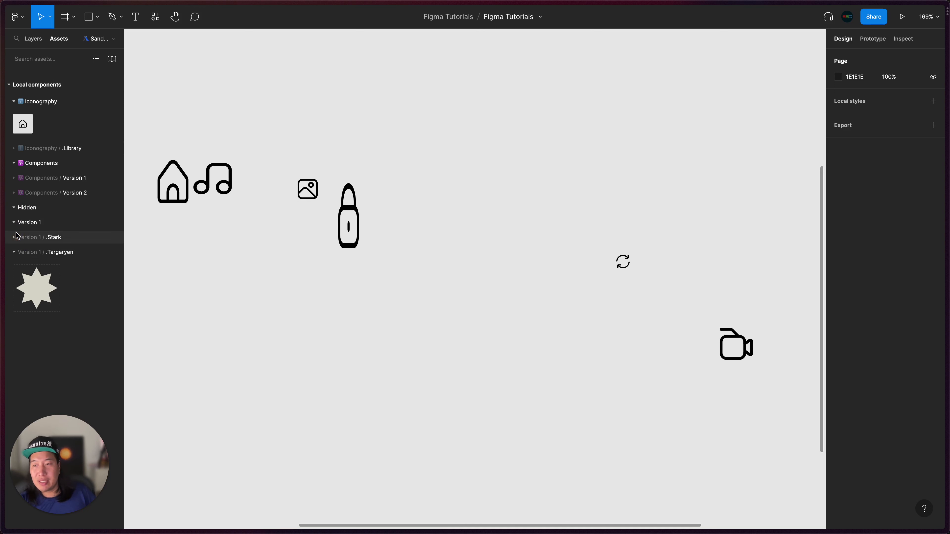
{"action": "left_click", "coordinate": [34, 39]}
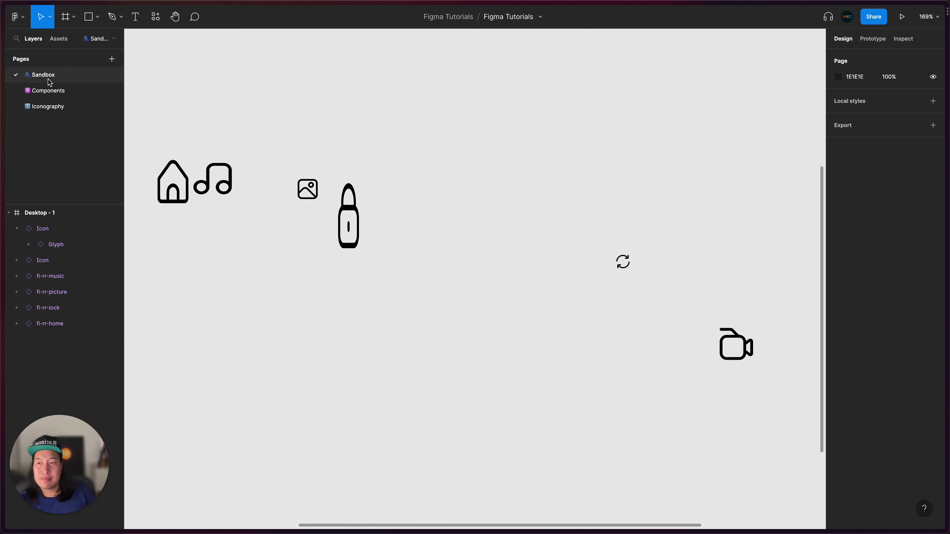
Go back to the Iconography page and examine the .Library section and the Icon component set's properties
{"action": "left_click", "coordinate": [48, 107]}
{"action": "scroll", "coordinate": [373, 457], "scroll_direction": "down", "scroll_amount": 2}
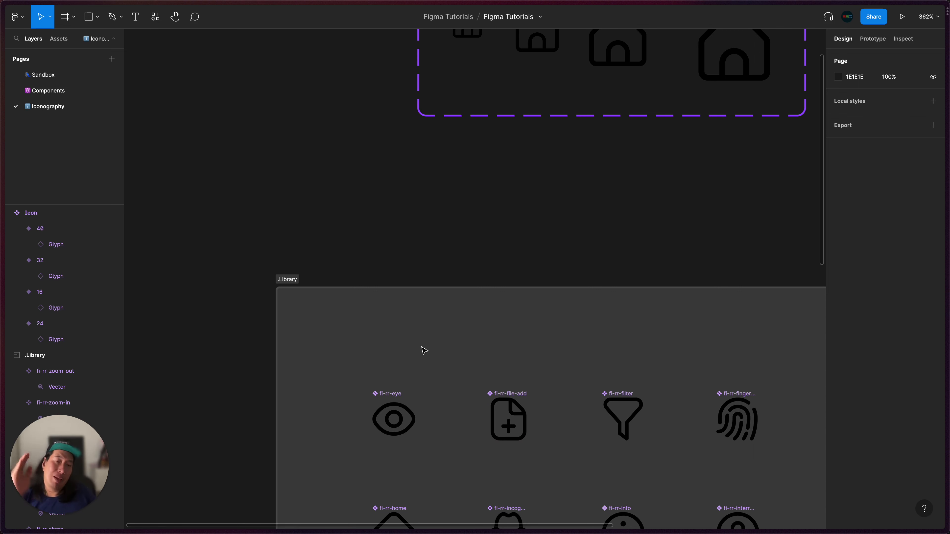
{"action": "scroll", "coordinate": [424, 351], "scroll_direction": "down", "scroll_amount": 5}
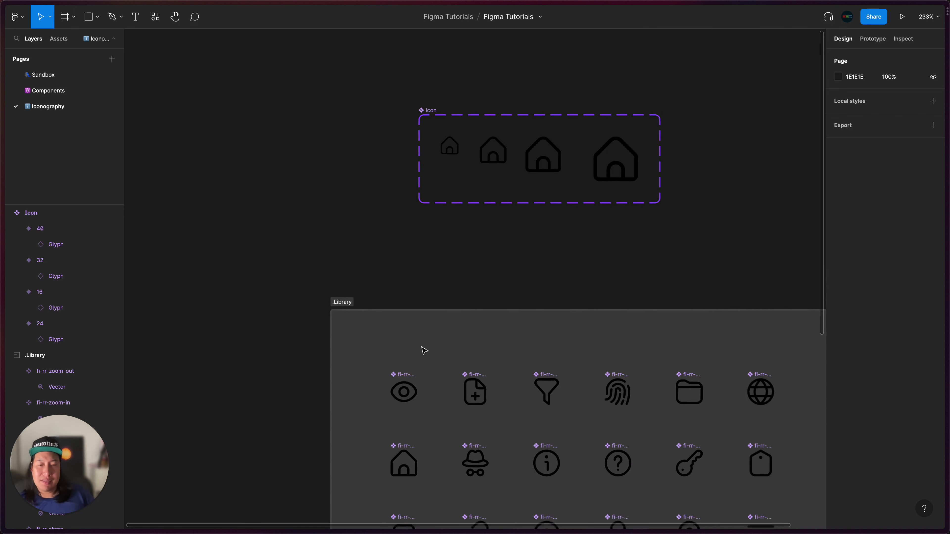
{"action": "scroll", "coordinate": [423, 350], "scroll_direction": "down", "scroll_amount": 1}
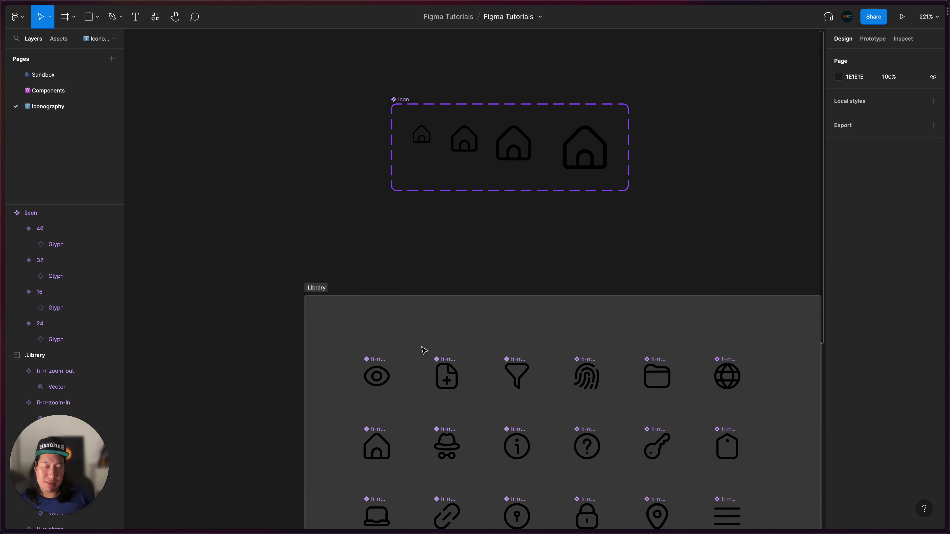
{"action": "scroll", "coordinate": [423, 350], "scroll_direction": "down", "scroll_amount": 5}
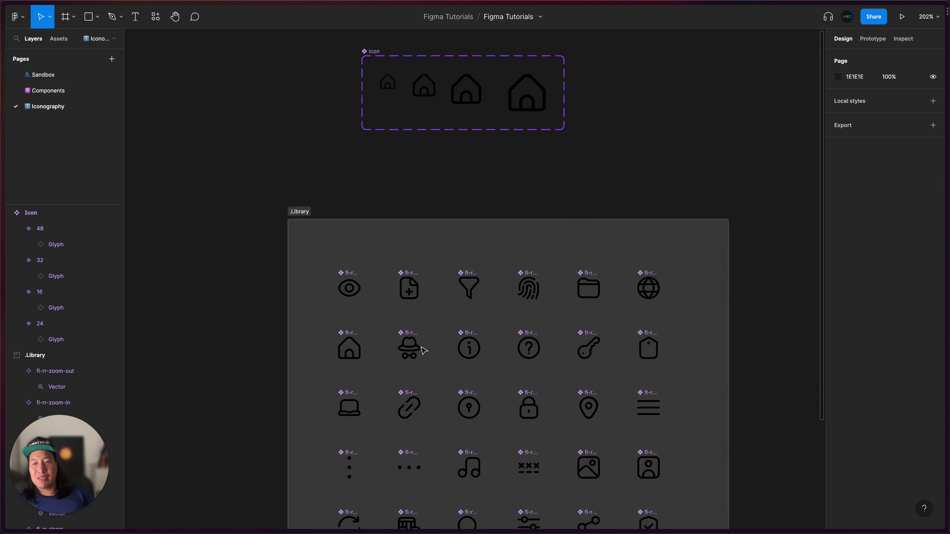
{"action": "scroll", "coordinate": [424, 351], "scroll_direction": "down", "scroll_amount": 5}
{"action": "left_click", "coordinate": [362, 263]}
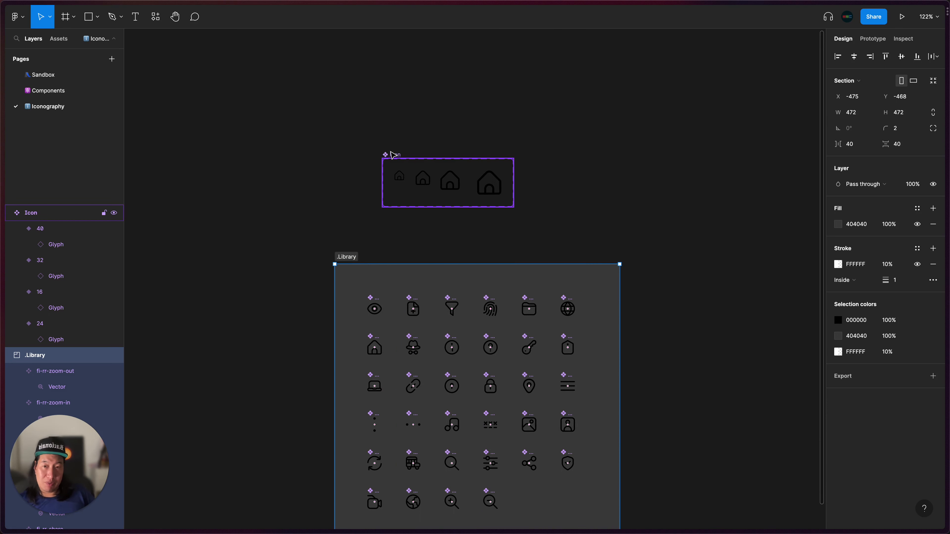
{"action": "left_click", "coordinate": [398, 153]}
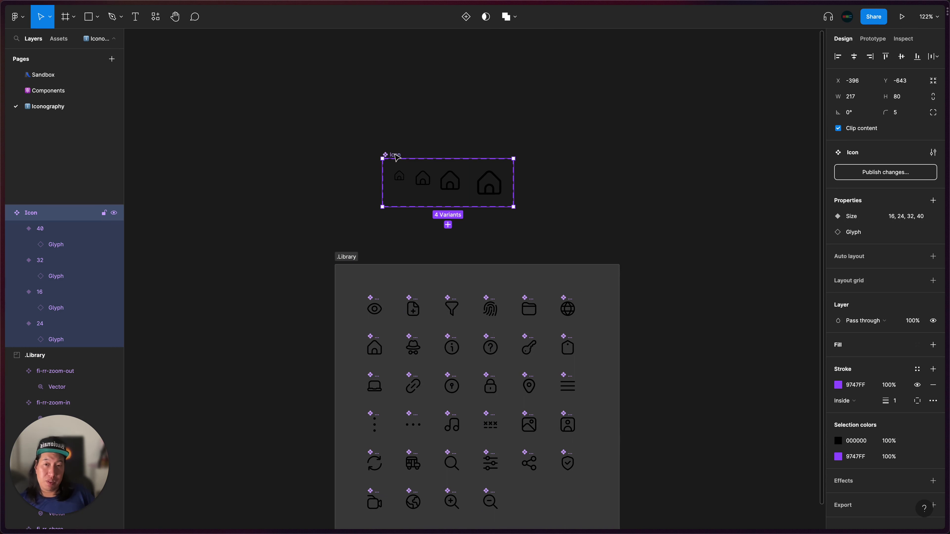
Move the Icon component set so it sits closer to the left edge of the .Library section below it, and clear the selection
{"action": "left_click_drag", "start_coordinate": [396, 156], "coordinate": [371, 153]}
{"action": "left_click", "coordinate": [372, 153]}
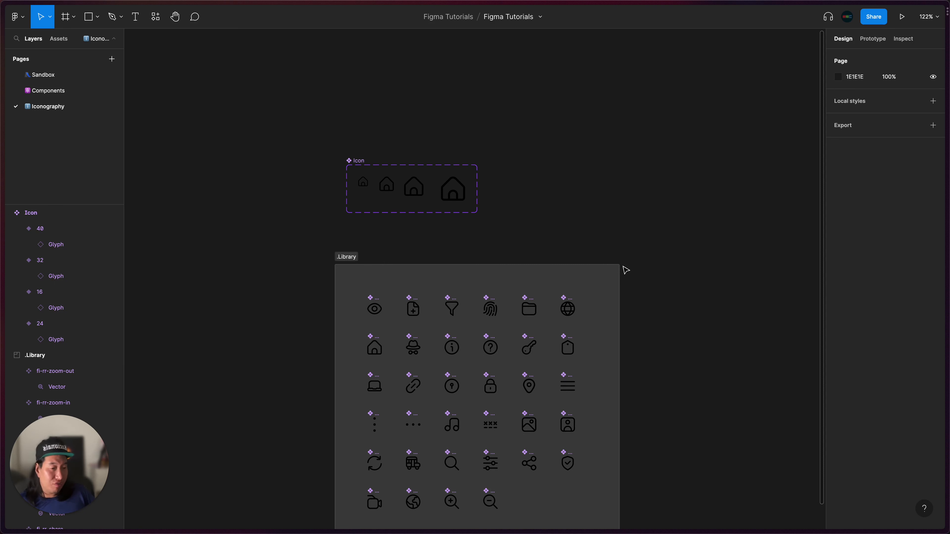
{"action": "left_click", "coordinate": [703, 403]}
Examine the glyph components and their names across the .Library section
{"action": "scroll", "coordinate": [702, 402], "scroll_direction": "down", "scroll_amount": 2}
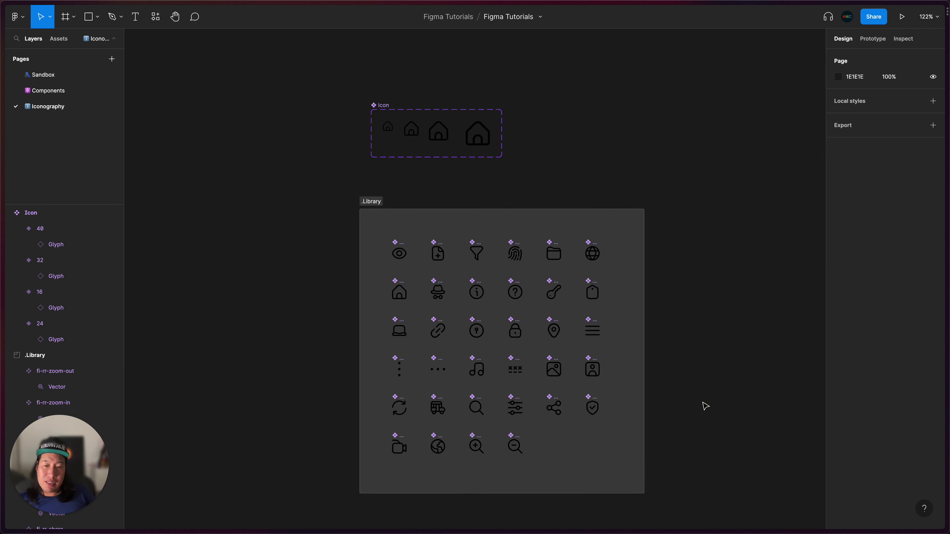
{"action": "scroll", "coordinate": [560, 364], "scroll_direction": "left", "scroll_amount": 2}
{"action": "scroll", "coordinate": [560, 364], "scroll_direction": "up", "scroll_amount": 2}
{"action": "scroll", "coordinate": [562, 367], "scroll_direction": "up", "scroll_amount": 5}
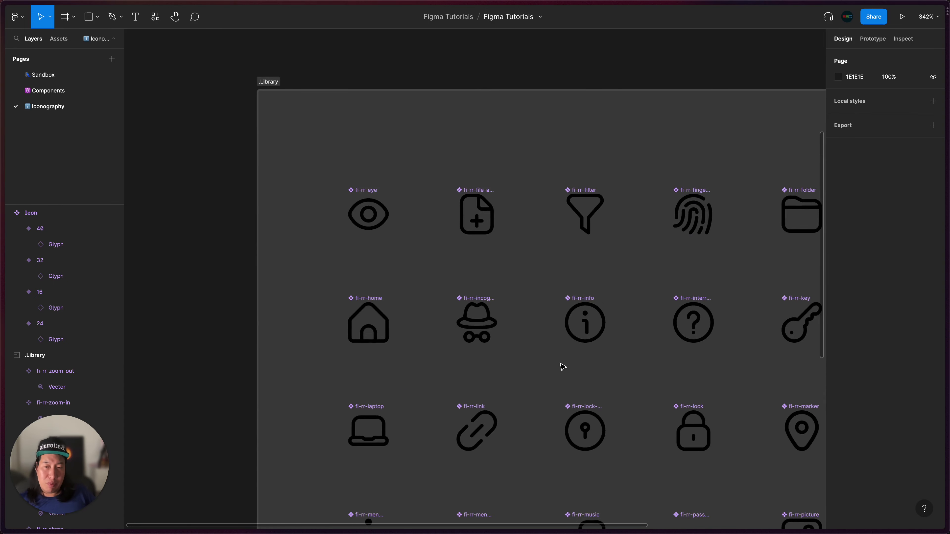
{"action": "scroll", "coordinate": [562, 368], "scroll_direction": "up", "scroll_amount": 3}
{"action": "scroll", "coordinate": [564, 365], "scroll_direction": "down", "scroll_amount": 3}
{"action": "scroll", "coordinate": [563, 365], "scroll_direction": "right", "scroll_amount": 5}
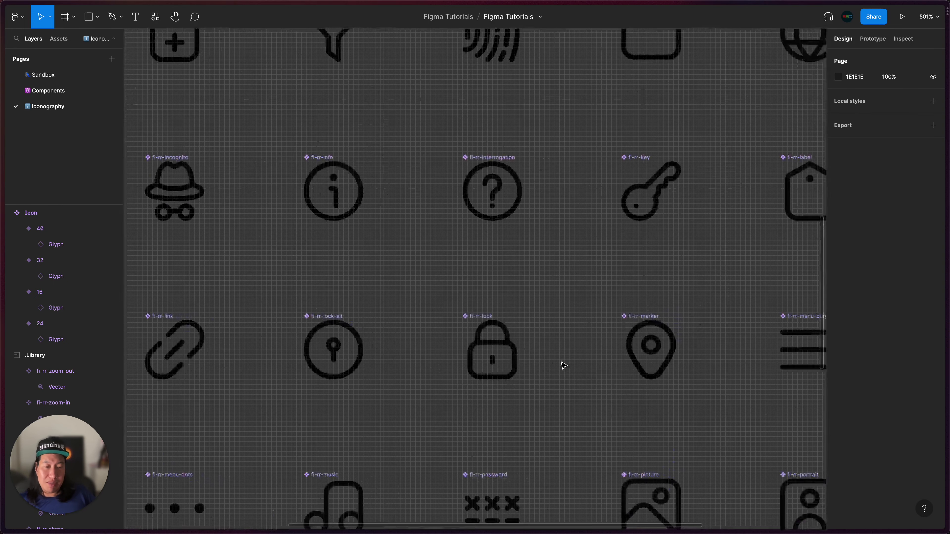
{"action": "scroll", "coordinate": [563, 366], "scroll_direction": "down", "scroll_amount": 10}
{"action": "scroll", "coordinate": [564, 365], "scroll_direction": "up", "scroll_amount": 8}
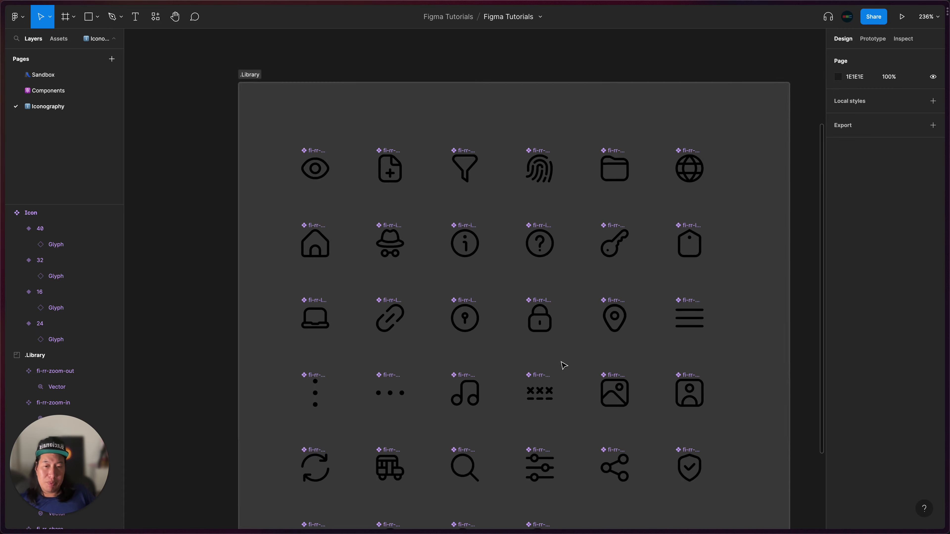
{"action": "scroll", "coordinate": [563, 366], "scroll_direction": "down", "scroll_amount": 1}
{"action": "scroll", "coordinate": [563, 366], "scroll_direction": "up", "scroll_amount": 3}
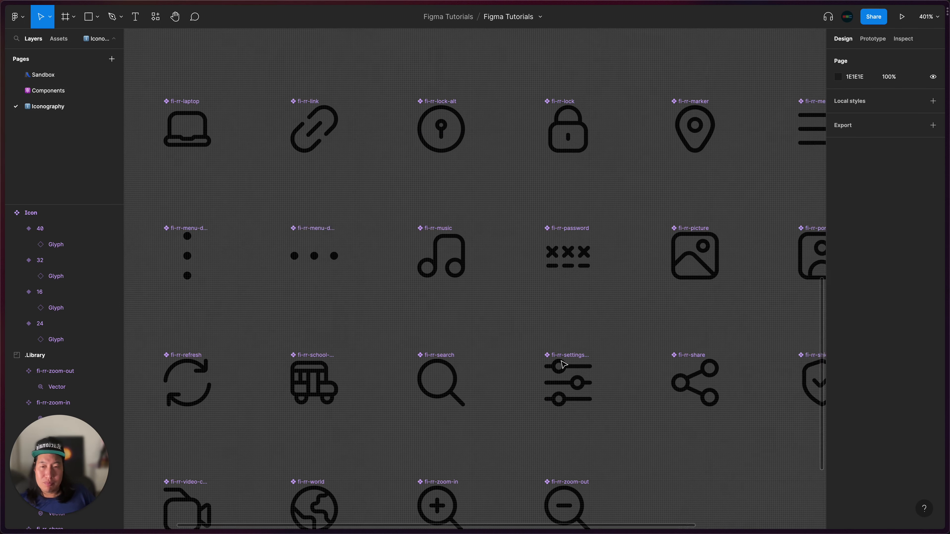
{"action": "scroll", "coordinate": [564, 366], "scroll_direction": "right", "scroll_amount": 5}
{"action": "scroll", "coordinate": [563, 365], "scroll_direction": "left", "scroll_amount": 4}
{"action": "scroll", "coordinate": [563, 365], "scroll_direction": "down", "scroll_amount": 8}
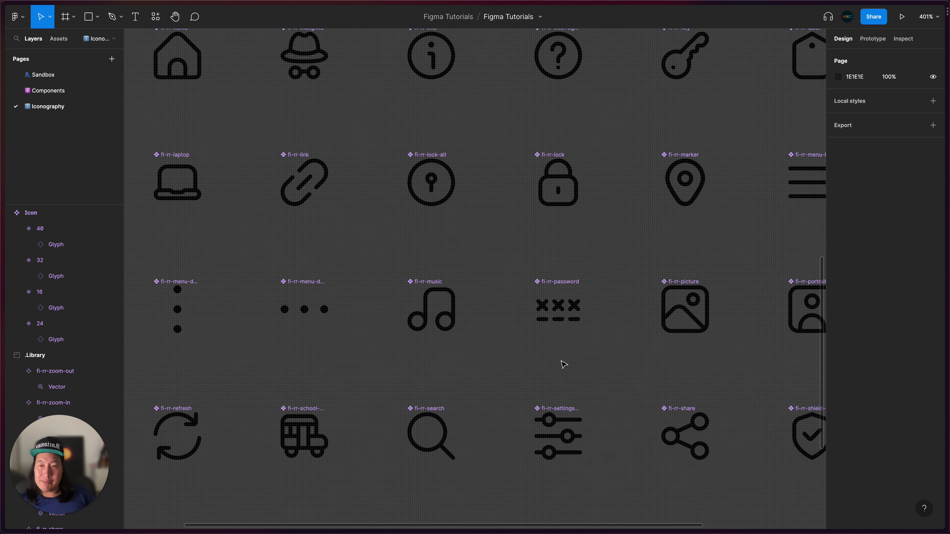
Rename the zoom-out glyph component in the .Library section as controls / fi-rr-zoom-out
{"action": "scroll", "coordinate": [564, 365], "scroll_direction": "up", "scroll_amount": 1}
{"action": "scroll", "coordinate": [564, 365], "scroll_direction": "left", "scroll_amount": 1}
{"action": "scroll", "coordinate": [563, 359], "scroll_direction": "up", "scroll_amount": 4}
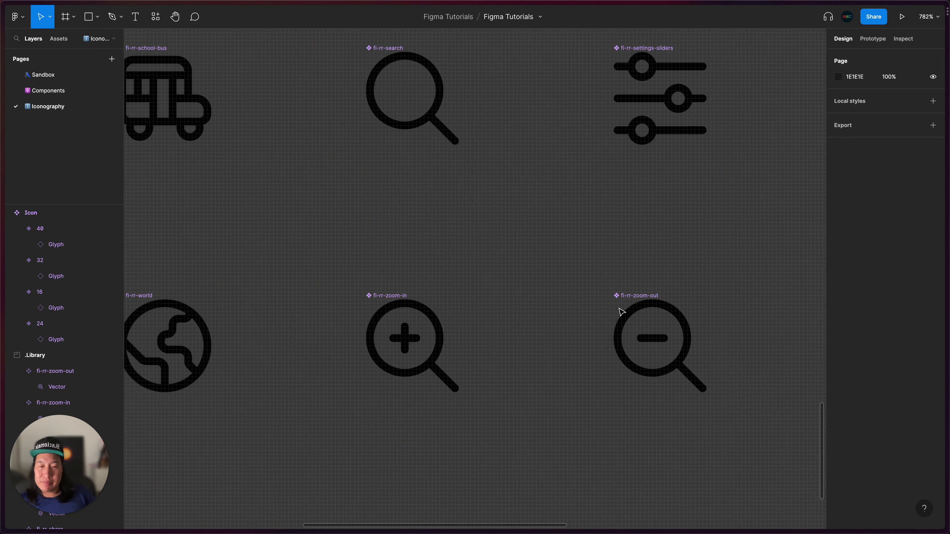
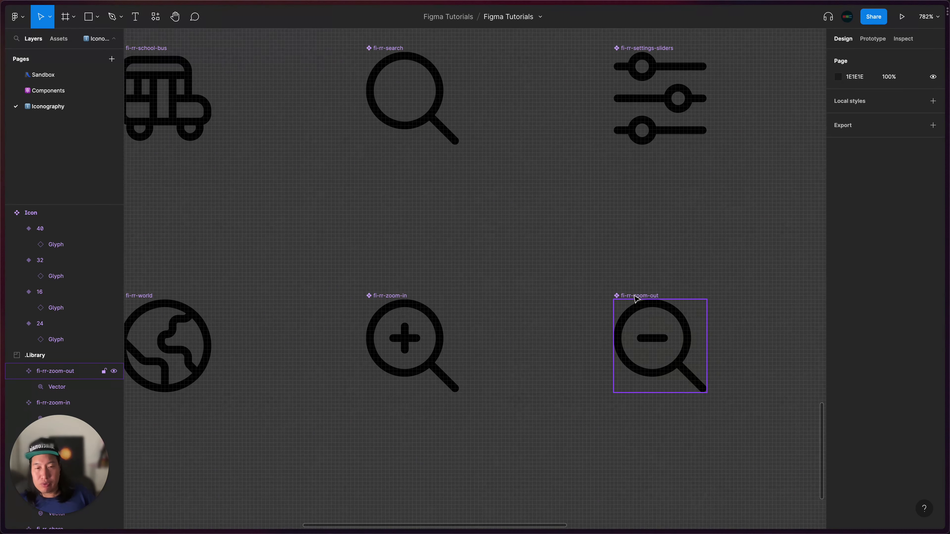
{"action": "double_click", "coordinate": [636, 296]}
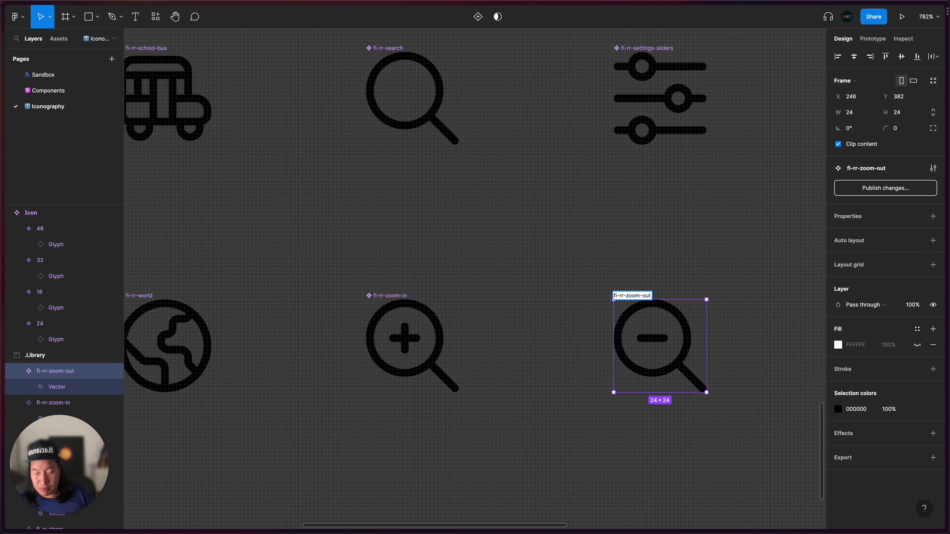
{"action": "type", "text": "controls "}
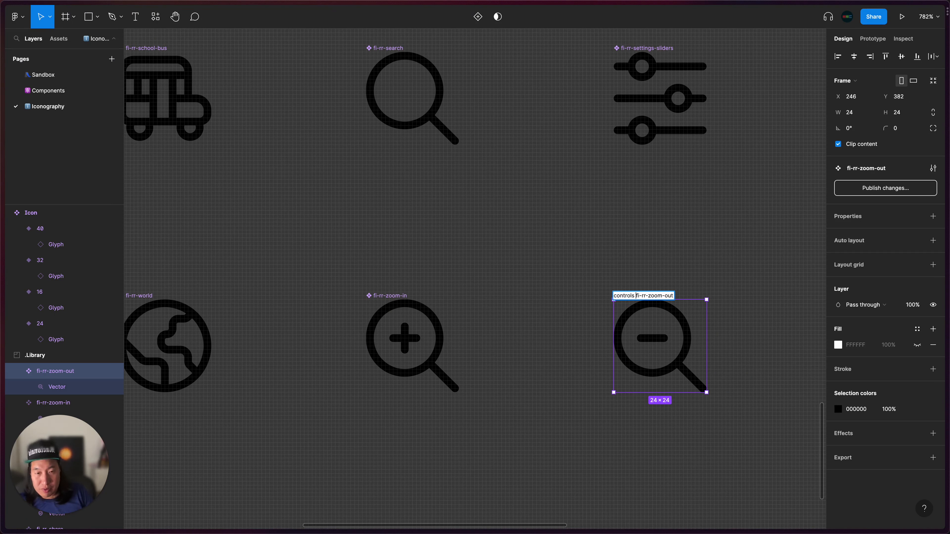
{"action": "type", "text": "/"}
{"action": "key", "text": "Return"}
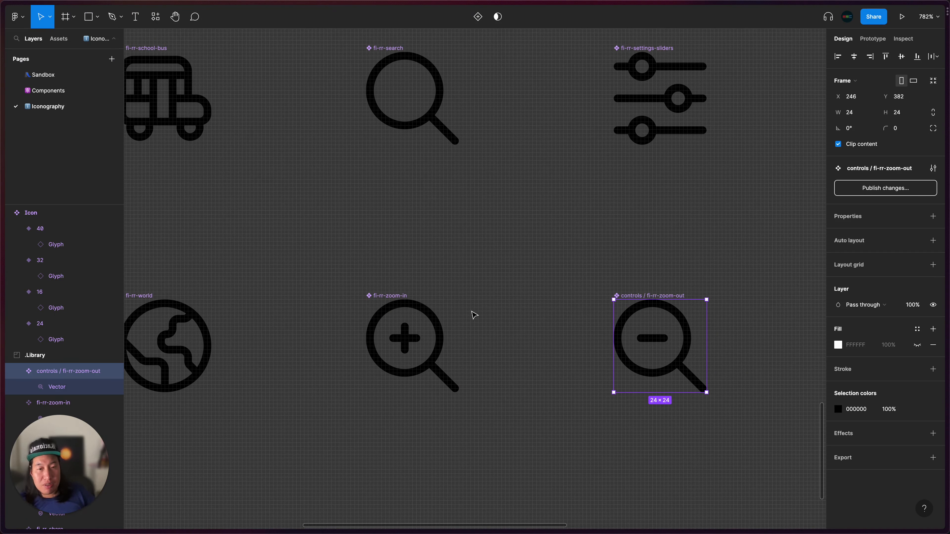
Rename the zoom-in glyph component as controls / fi-rr-zoom-in
{"action": "double_click", "coordinate": [389, 295]}
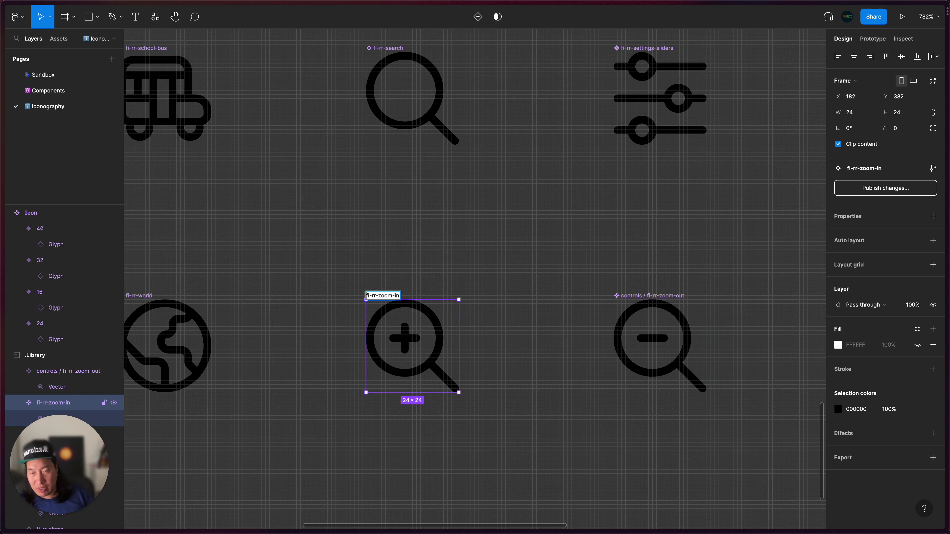
{"action": "type", "text": "conrto"}
{"action": "key", "text": "BackSpace"}
{"action": "key", "text": "BackSpace"}
{"action": "key", "text": "BackSpace"}
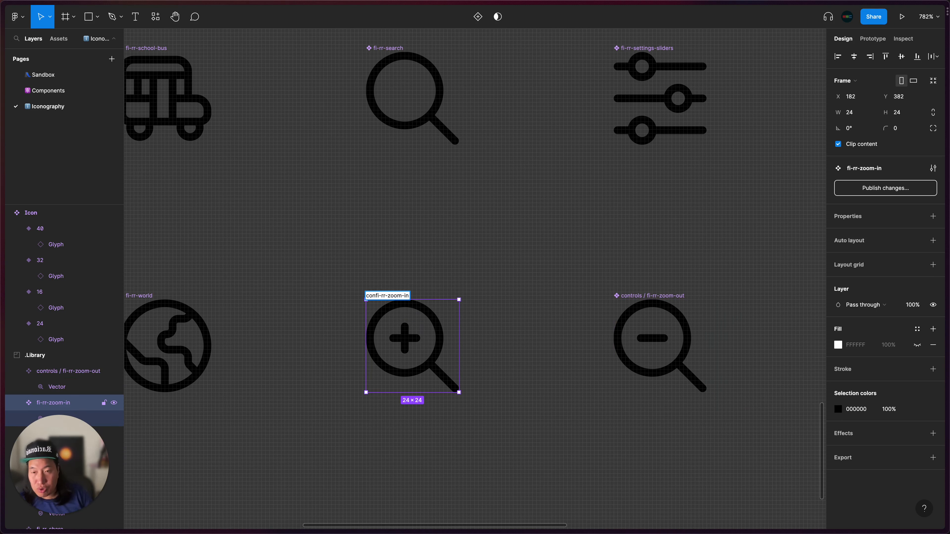
{"action": "type", "text": "trols "}
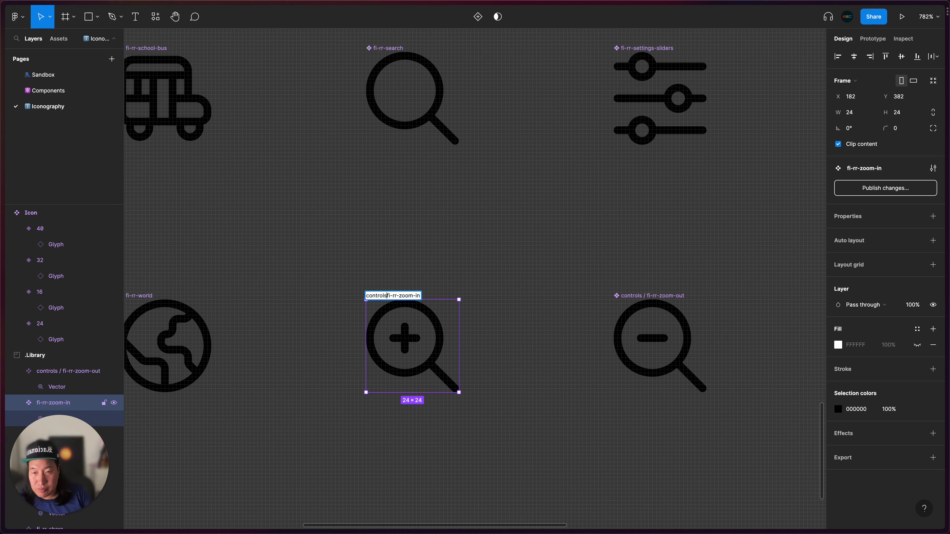
{"action": "type", "text": "/"}
{"action": "key", "text": "Return"}
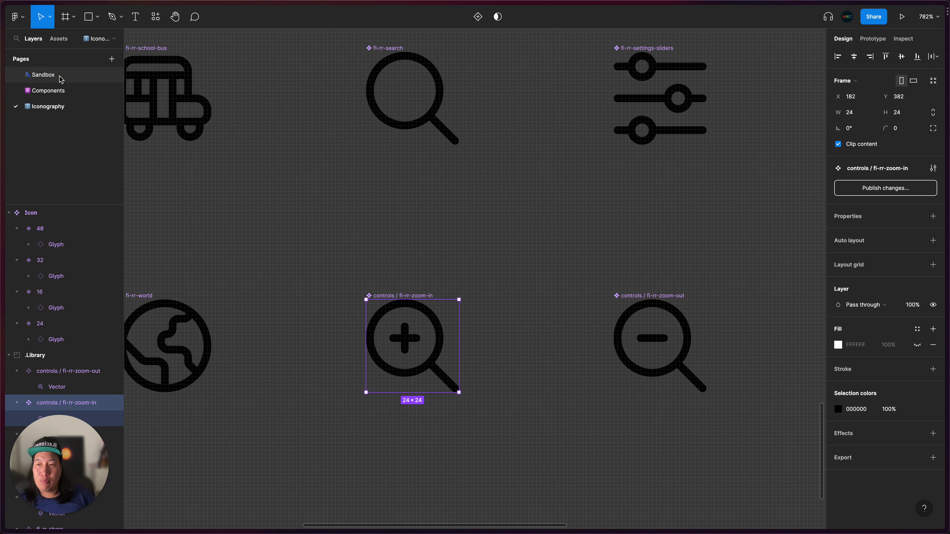
On the Sandbox page, swap the video-camera Icon instance's Glyph to fi-rr-zoom-in and then fi-rr-zoom-out from the controls group
{"action": "left_click", "coordinate": [43, 75]}
{"action": "left_click", "coordinate": [738, 358]}
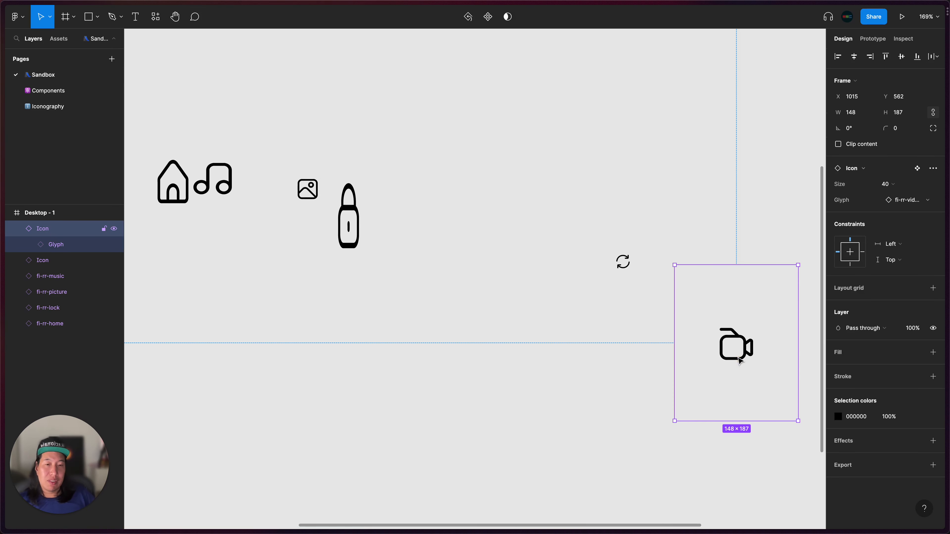
{"action": "left_click", "coordinate": [913, 203]}
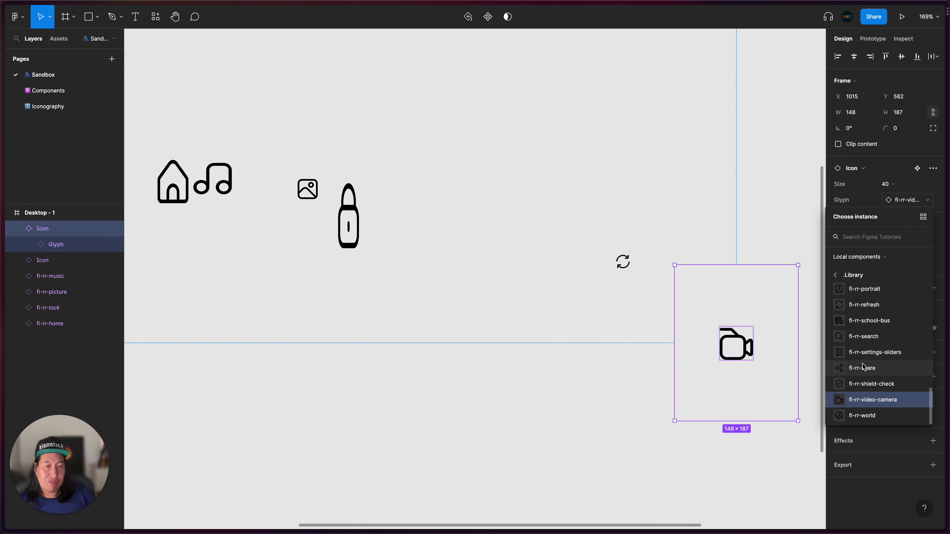
{"action": "scroll", "coordinate": [865, 356], "scroll_direction": "up", "scroll_amount": 10}
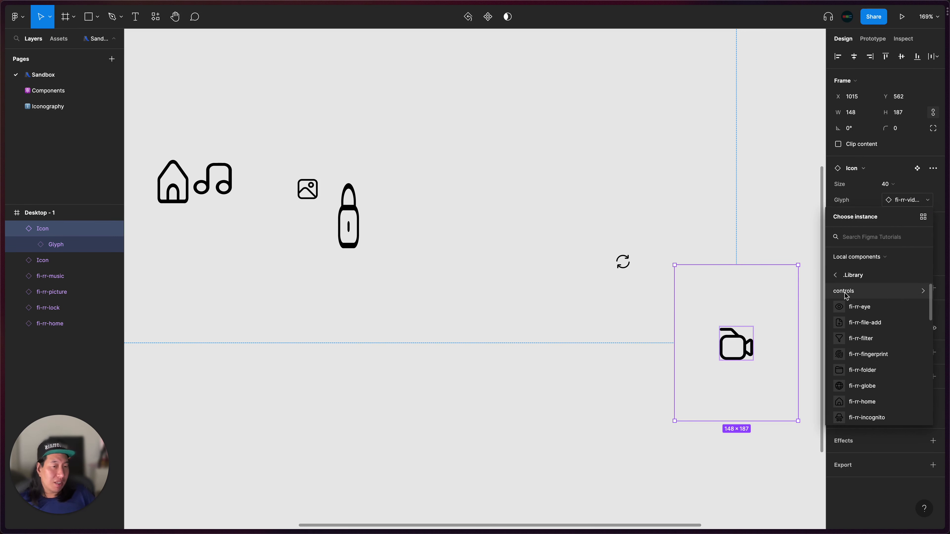
{"action": "left_click", "coordinate": [847, 293]}
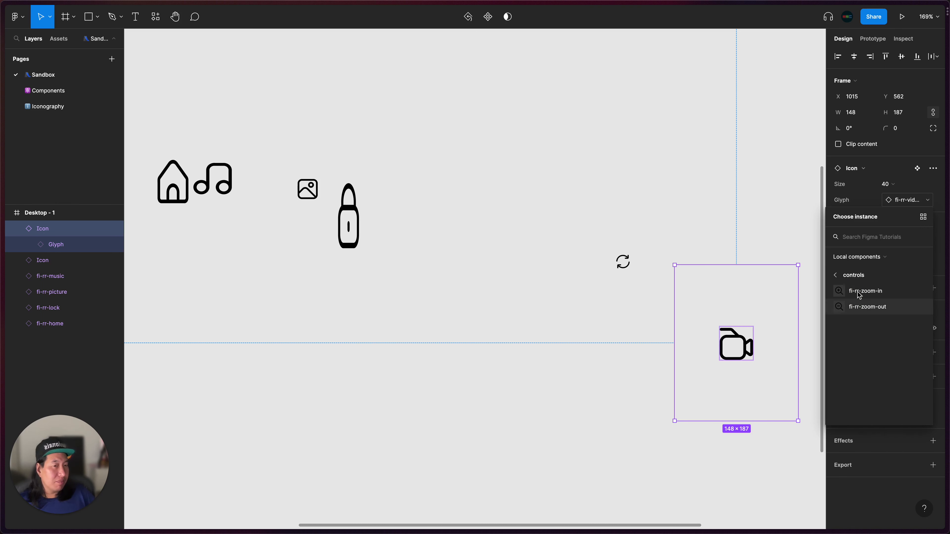
{"action": "left_click", "coordinate": [859, 293]}
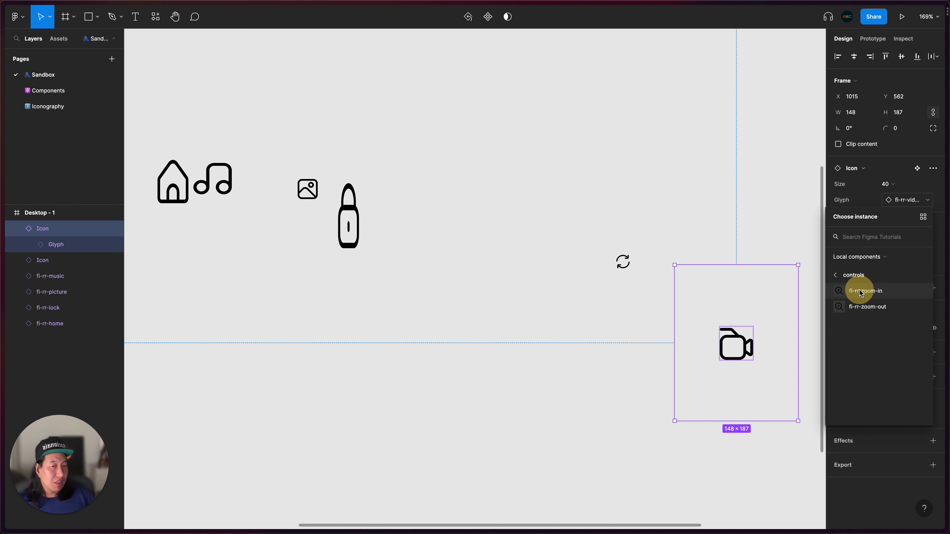
{"action": "left_click", "coordinate": [898, 203]}
{"action": "left_click", "coordinate": [857, 306]}
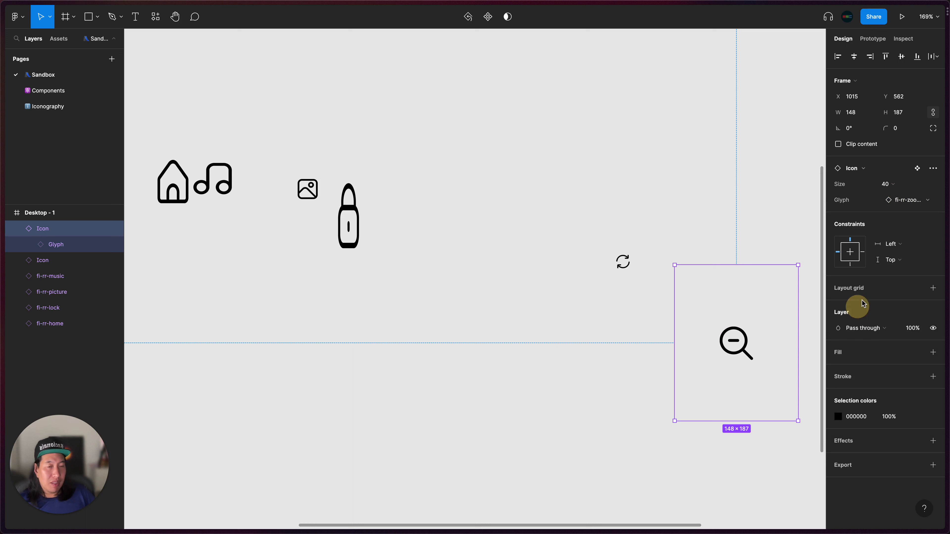
Browse the Iconography, .Library and controls levels of the instance choices and set the Icon instance's Glyph to fi-rr-laptop
{"action": "left_click", "coordinate": [896, 202]}
{"action": "left_click", "coordinate": [845, 274]}
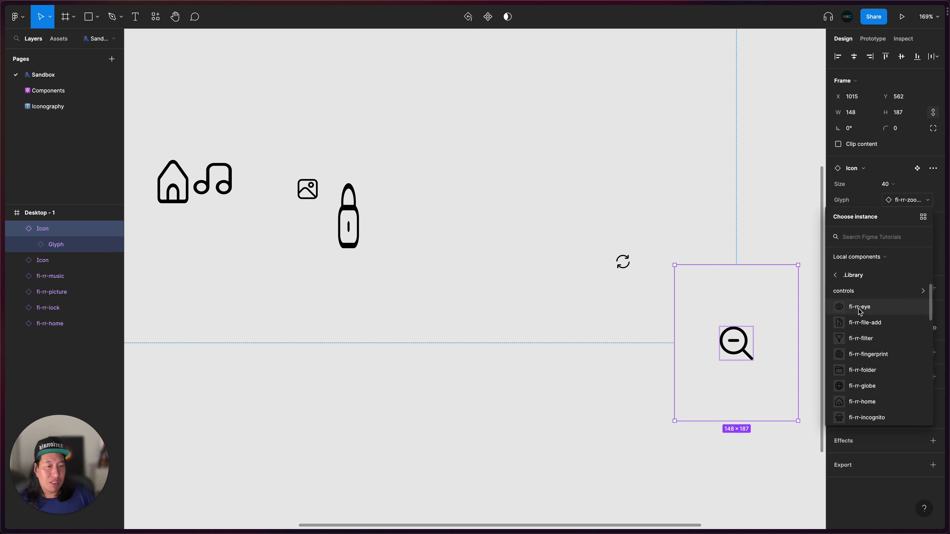
{"action": "left_click", "coordinate": [838, 275]}
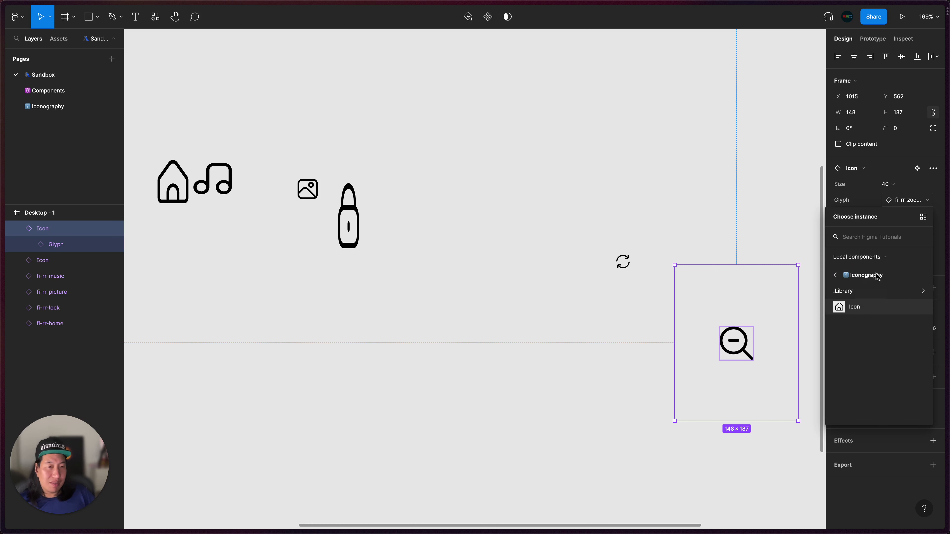
{"action": "left_click", "coordinate": [863, 291]}
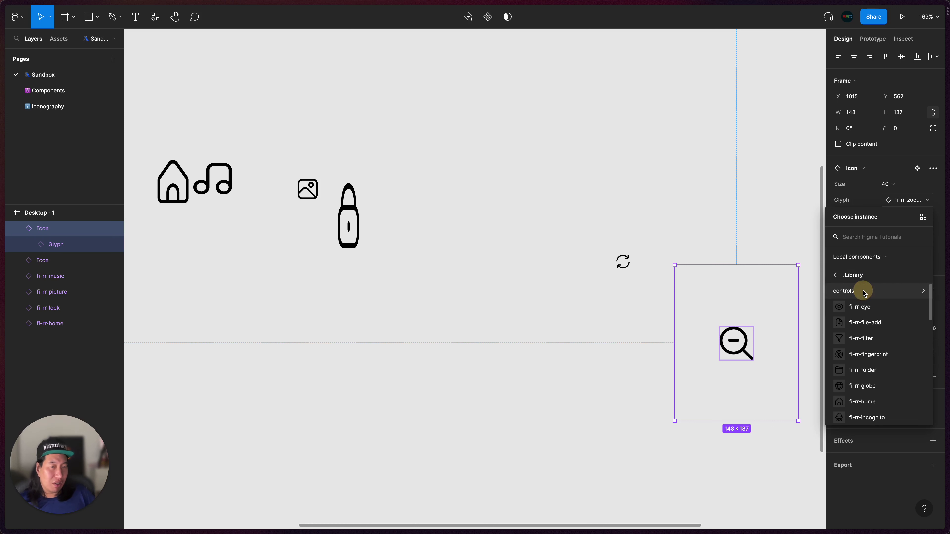
{"action": "scroll", "coordinate": [863, 380], "scroll_direction": "down", "scroll_amount": 2}
{"action": "scroll", "coordinate": [863, 380], "scroll_direction": "up", "scroll_amount": 2}
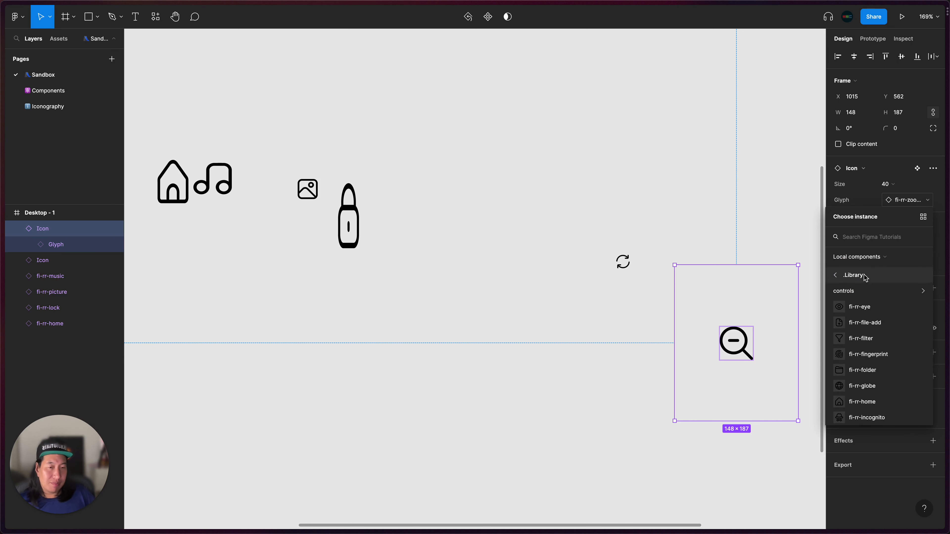
{"action": "scroll", "coordinate": [864, 362], "scroll_direction": "down", "scroll_amount": 3}
{"action": "left_click", "coordinate": [862, 392]}
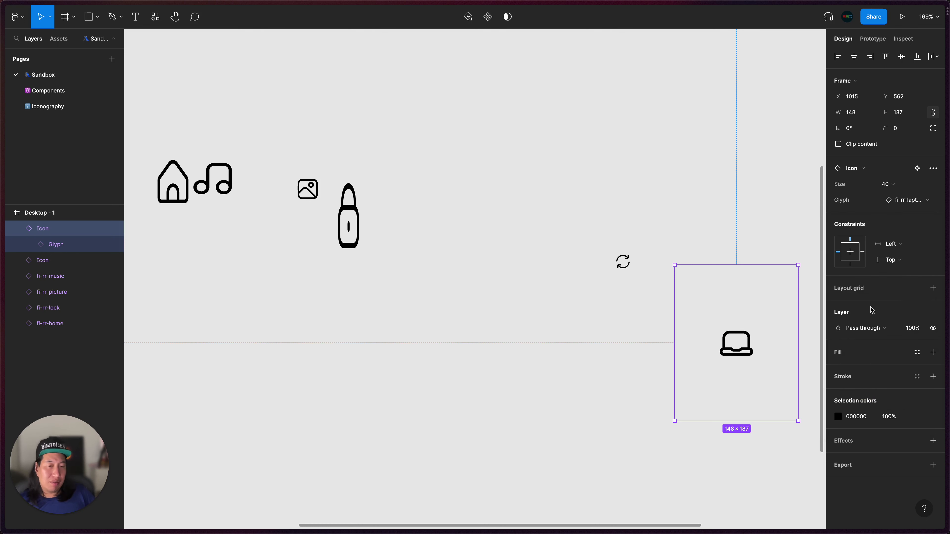
Set the Size of the laptop Icon instance to 24
{"action": "left_click", "coordinate": [887, 184]}
{"action": "left_click", "coordinate": [865, 160]}
{"action": "left_click", "coordinate": [706, 279]}
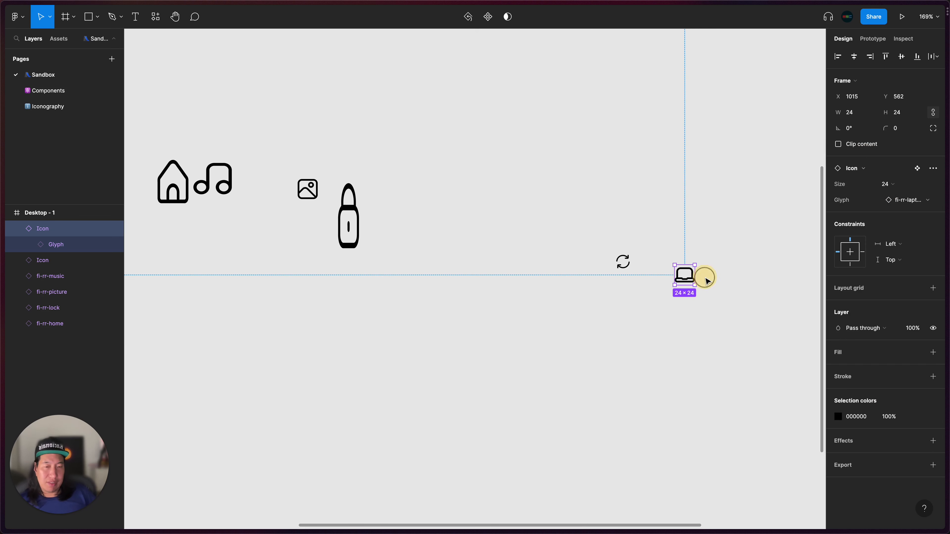
{"action": "scroll", "coordinate": [707, 280], "scroll_direction": "up", "scroll_amount": 5}
{"action": "left_click", "coordinate": [679, 279]}
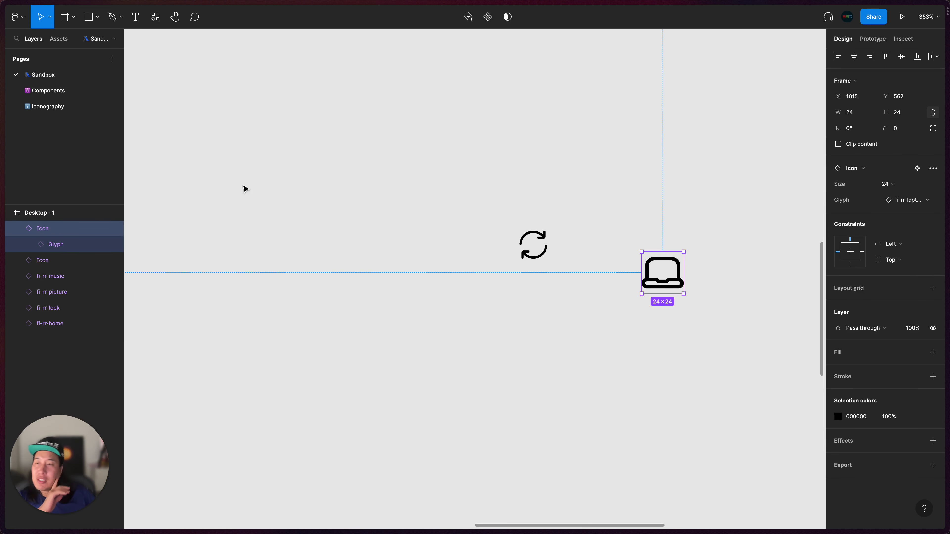
Return to the Iconography page and review the .Library section with its grouped and ungrouped glyph components
{"action": "left_click", "coordinate": [54, 113]}
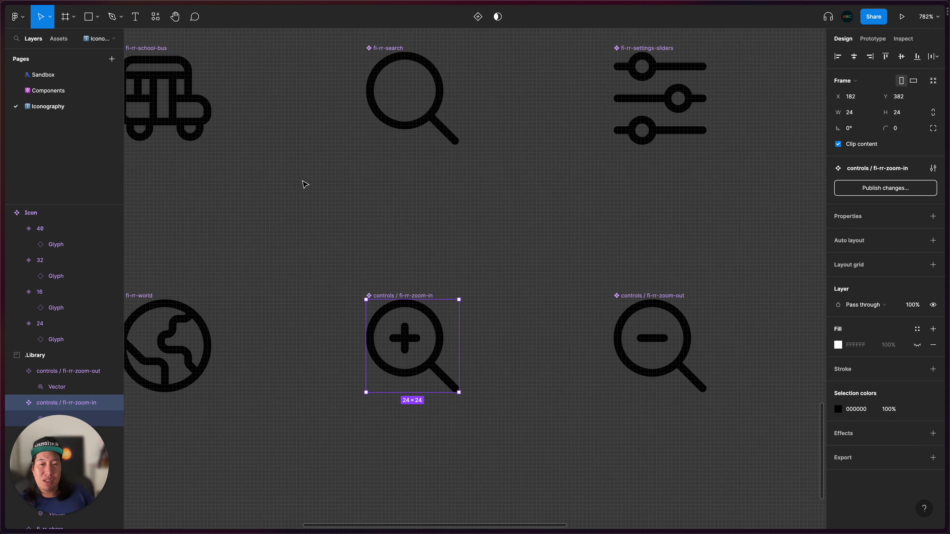
{"action": "left_click", "coordinate": [315, 202]}
{"action": "scroll", "coordinate": [315, 202], "scroll_direction": "down", "scroll_amount": 10}
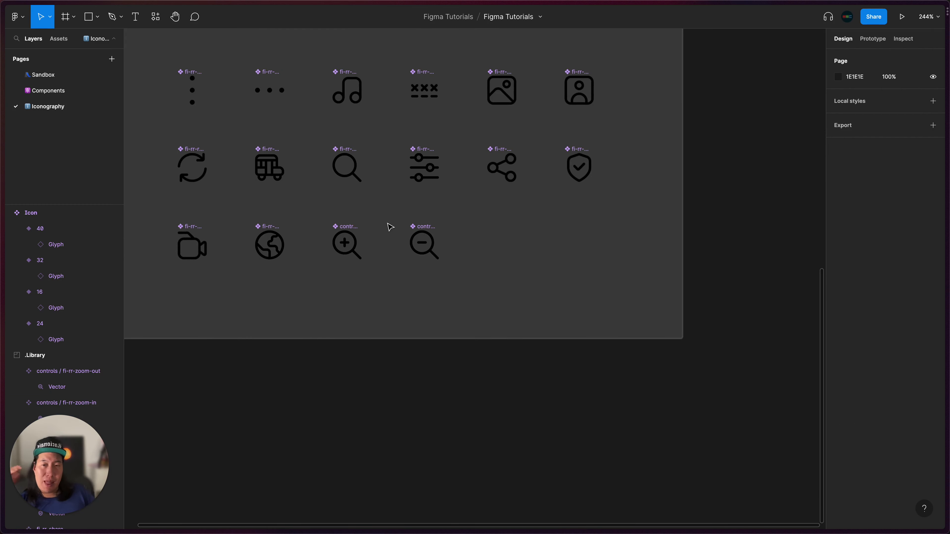
{"action": "scroll", "coordinate": [388, 225], "scroll_direction": "up", "scroll_amount": 5}
{"action": "scroll", "coordinate": [390, 227], "scroll_direction": "up", "scroll_amount": 2}
{"action": "scroll", "coordinate": [389, 227], "scroll_direction": "right", "scroll_amount": 3}
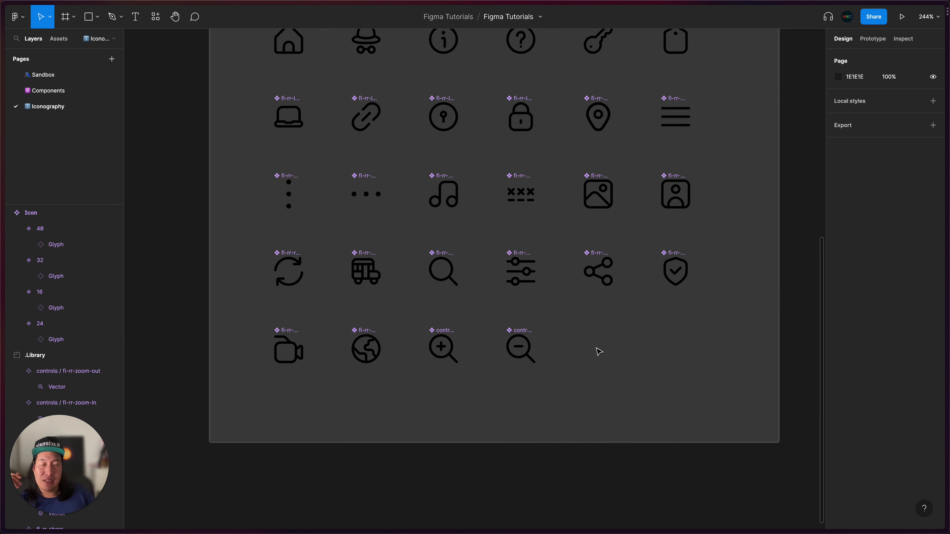
{"action": "scroll", "coordinate": [599, 353], "scroll_direction": "up", "scroll_amount": 1}
{"action": "scroll", "coordinate": [597, 353], "scroll_direction": "down", "scroll_amount": 4}
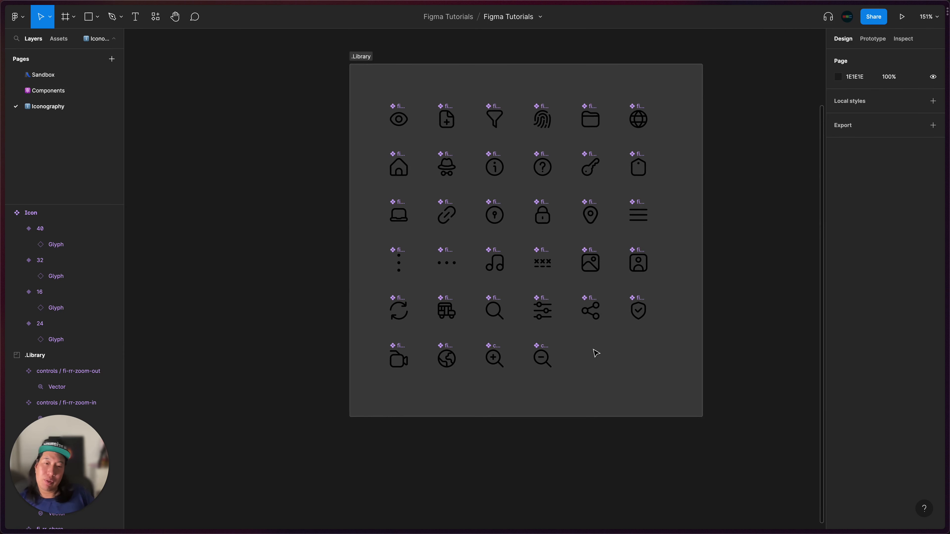
{"action": "scroll", "coordinate": [596, 353], "scroll_direction": "up", "scroll_amount": 1}
{"action": "scroll", "coordinate": [596, 354], "scroll_direction": "right", "scroll_amount": 3}
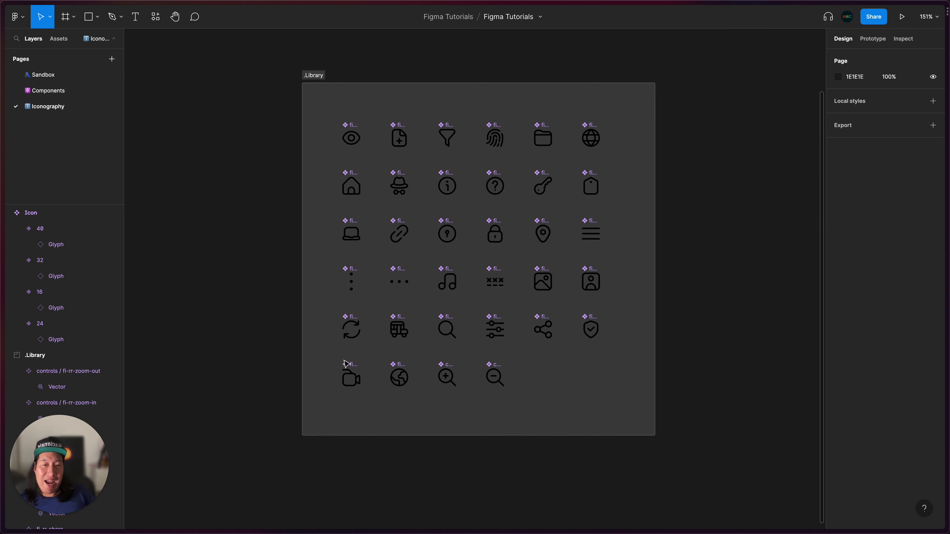
{"action": "scroll", "coordinate": [609, 216], "scroll_direction": "up", "scroll_amount": 3}
{"action": "scroll", "coordinate": [609, 216], "scroll_direction": "right", "scroll_amount": 1}
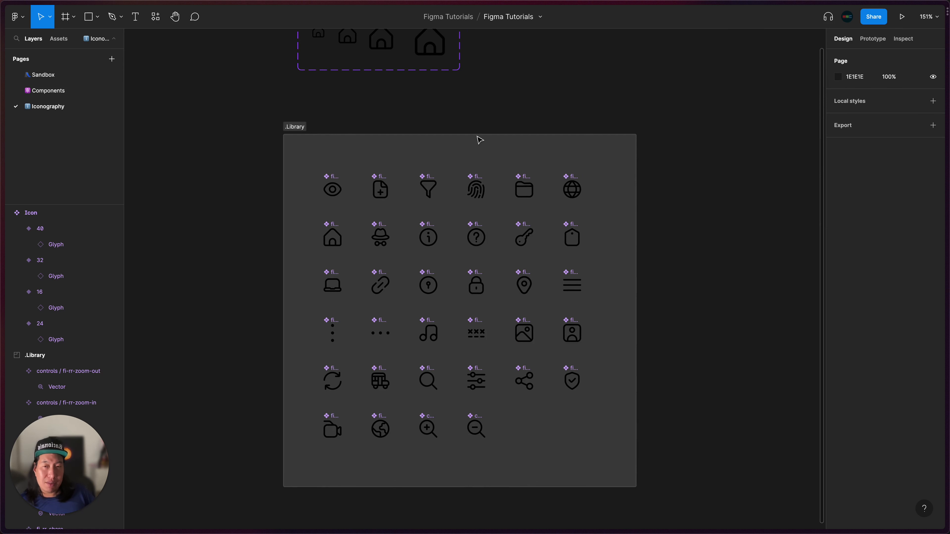
Search the plugins for remix and save the RemixIcon plugin by Remix Design to the account
{"action": "scroll", "coordinate": [443, 100], "scroll_direction": "left", "scroll_amount": 4}
{"action": "scroll", "coordinate": [443, 99], "scroll_direction": "down", "scroll_amount": 1}
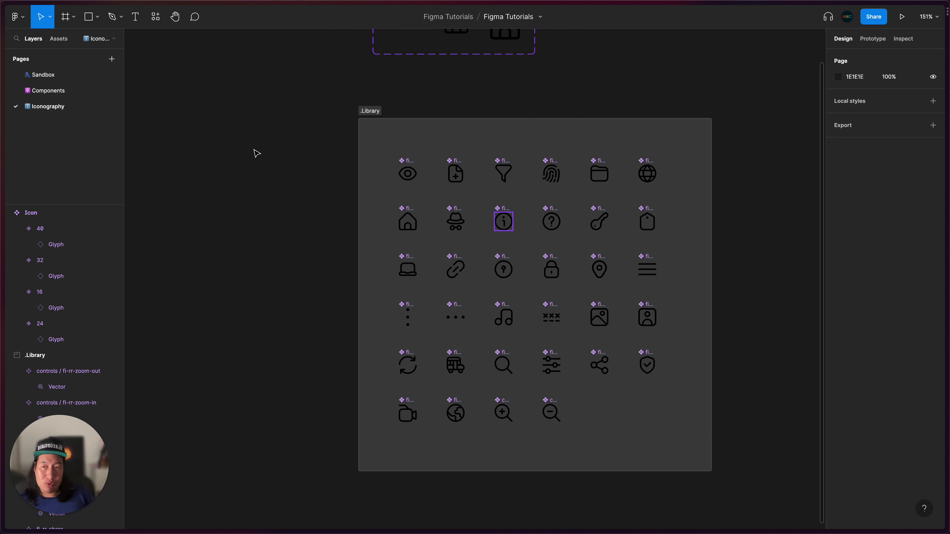
{"action": "left_click", "coordinate": [154, 15]}
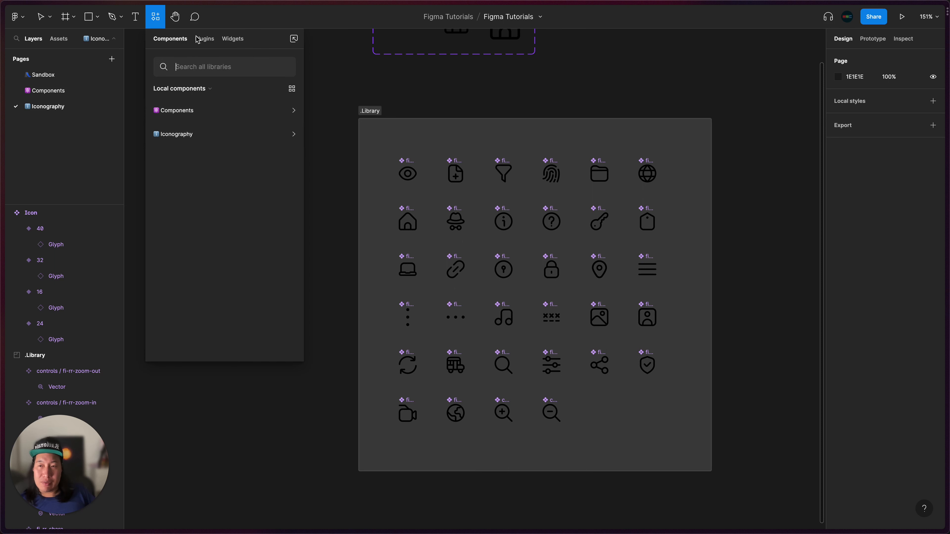
{"action": "left_click", "coordinate": [202, 39]}
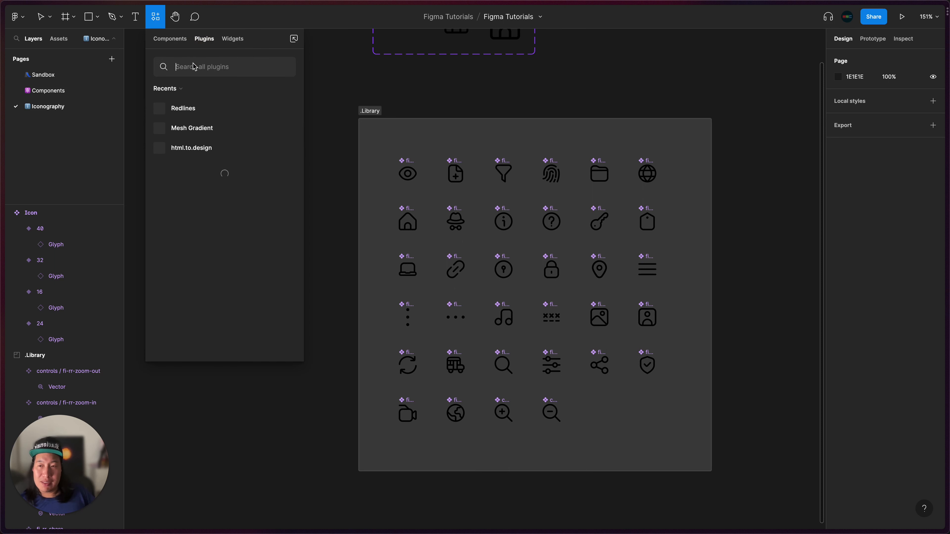
{"action": "left_click", "coordinate": [188, 67]}
{"action": "type", "text": "remix"}
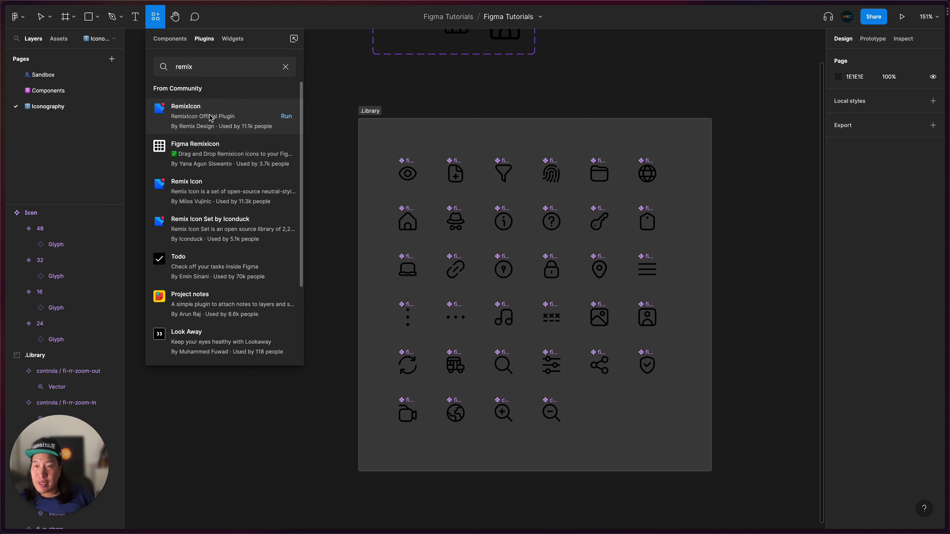
{"action": "left_click", "coordinate": [241, 114]}
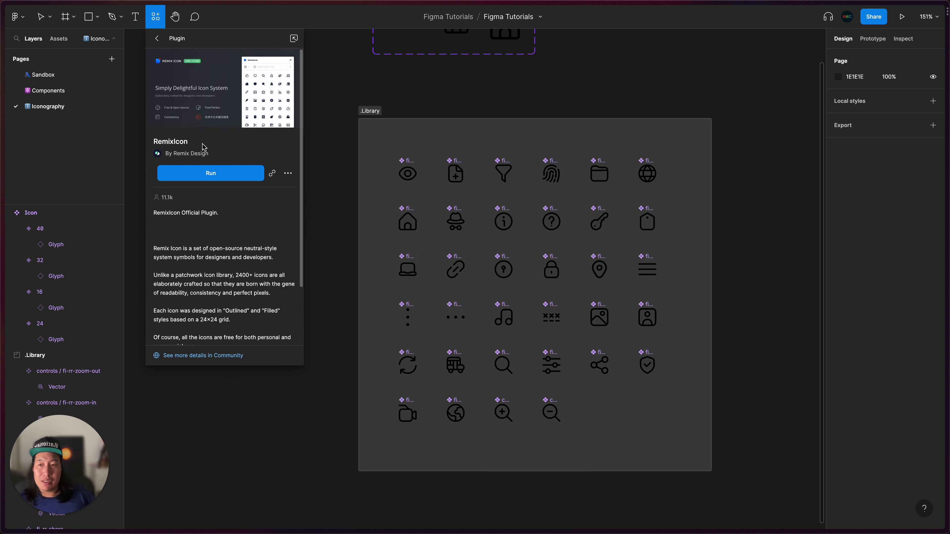
{"action": "left_click", "coordinate": [288, 173]}
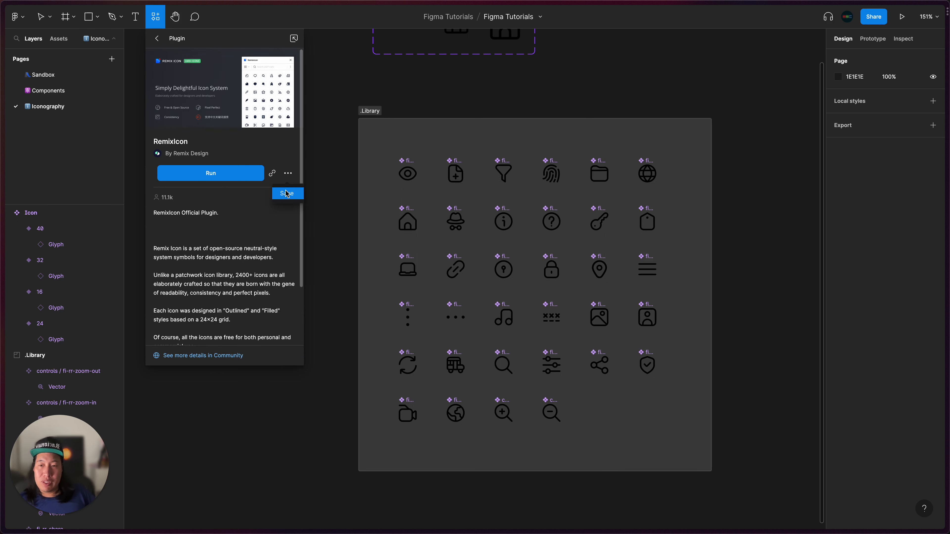
{"action": "left_click", "coordinate": [287, 194]}
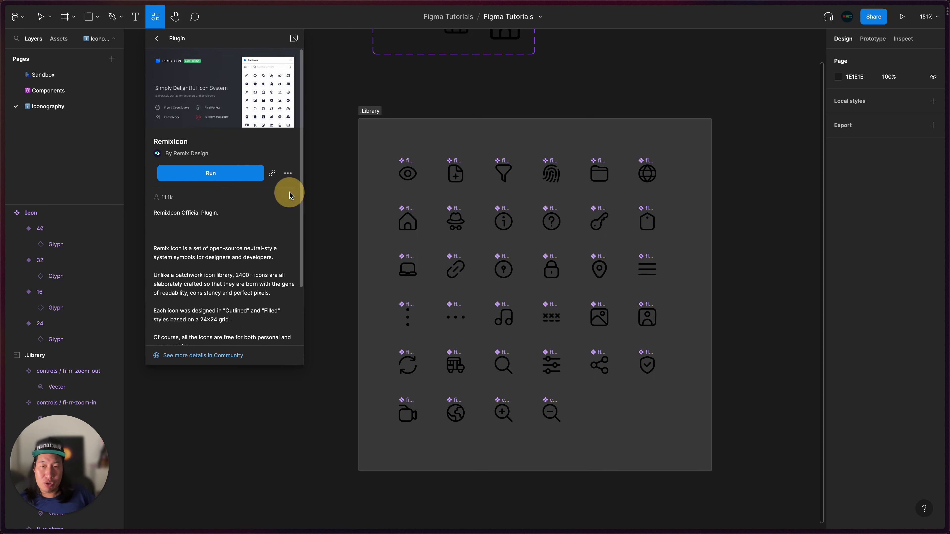
Run RemixIcon with its window beside the .Library section and browse its icons as far as the Design category
{"action": "left_click", "coordinate": [209, 172]}
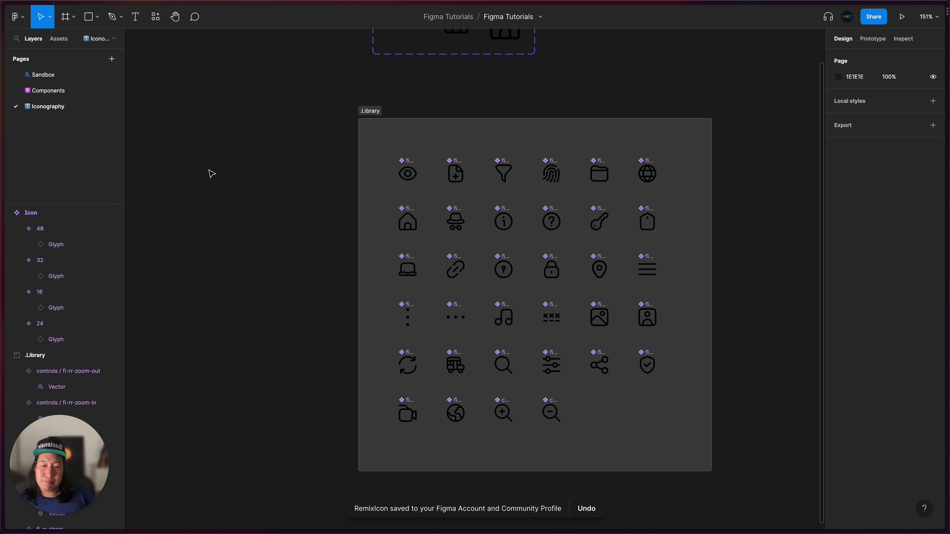
{"action": "left_click_drag", "start_coordinate": [489, 135], "coordinate": [254, 132]}
{"action": "scroll", "coordinate": [287, 287], "scroll_direction": "down", "scroll_amount": 5}
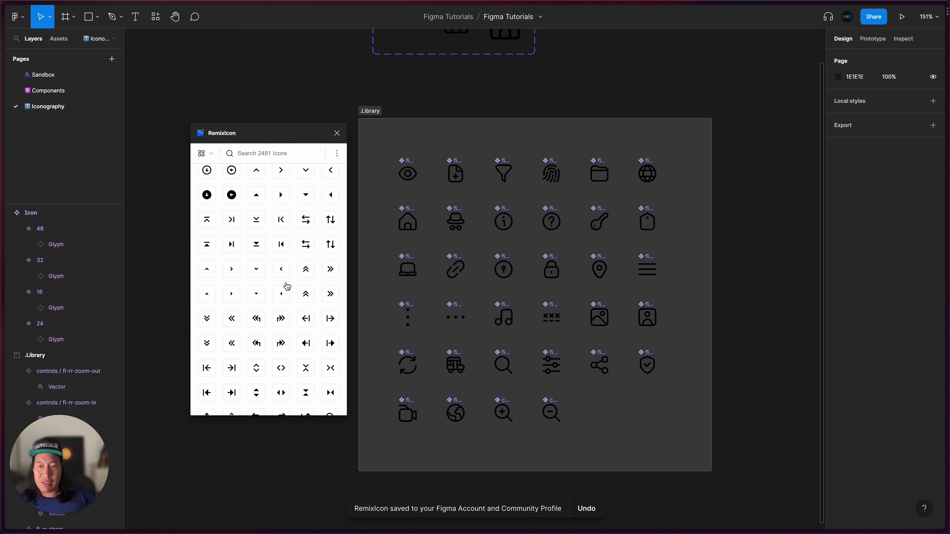
{"action": "scroll", "coordinate": [287, 286], "scroll_direction": "down", "scroll_amount": 3}
{"action": "left_click", "coordinate": [266, 154]}
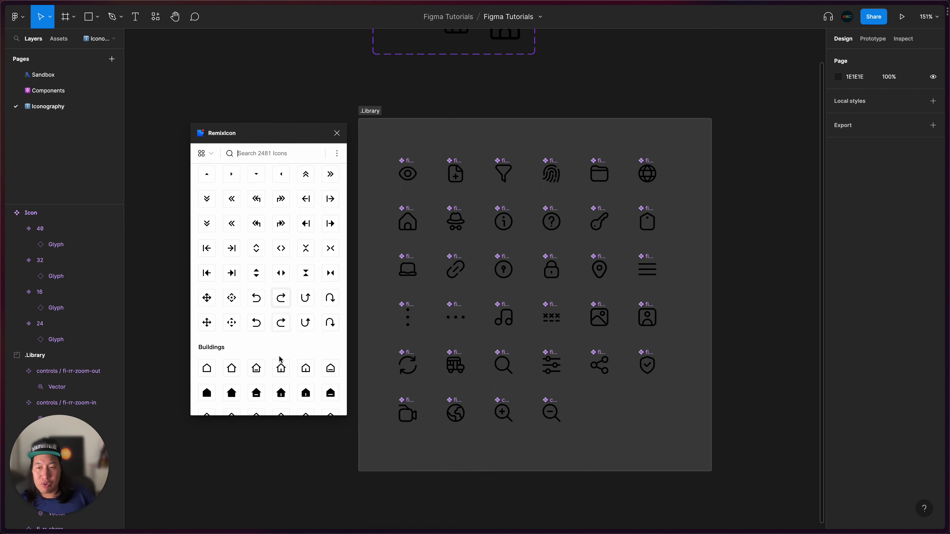
{"action": "scroll", "coordinate": [279, 359], "scroll_direction": "down", "scroll_amount": 15}
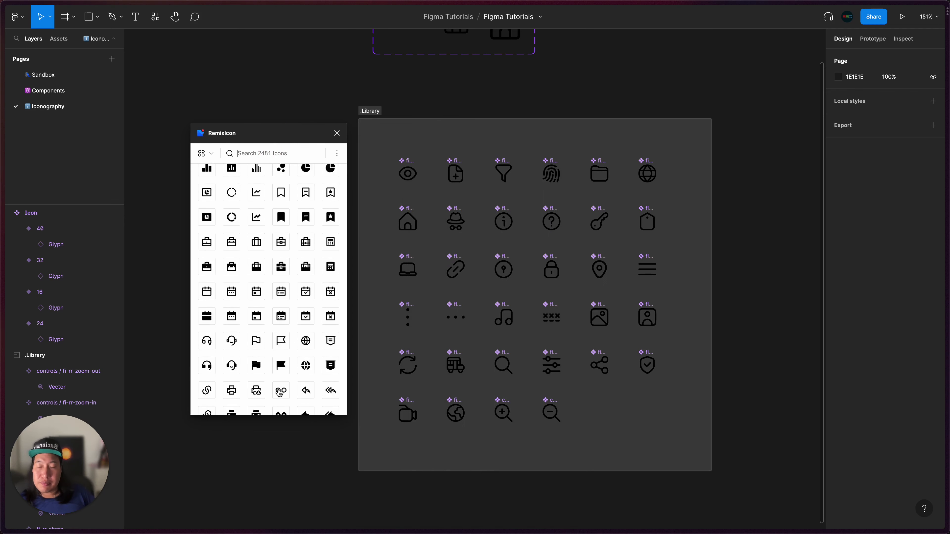
{"action": "scroll", "coordinate": [280, 392], "scroll_direction": "down", "scroll_amount": 8}
{"action": "scroll", "coordinate": [278, 391], "scroll_direction": "down", "scroll_amount": 10}
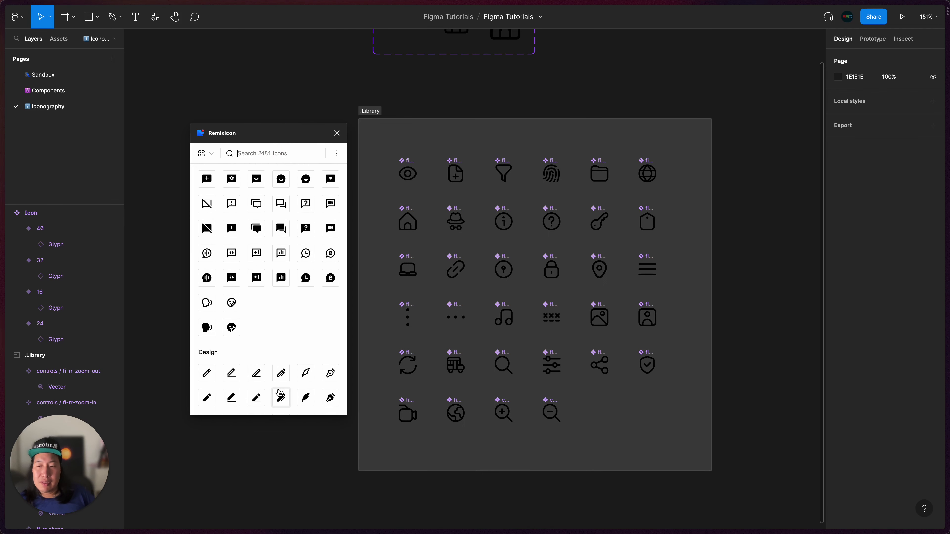
{"action": "scroll", "coordinate": [255, 323], "scroll_direction": "down", "scroll_amount": 4}
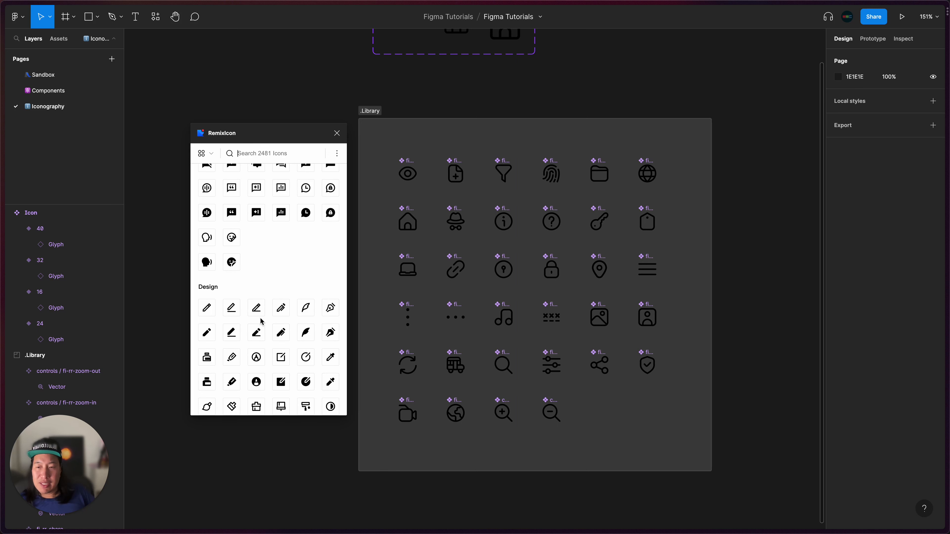
{"action": "scroll", "coordinate": [324, 344], "scroll_direction": "down", "scroll_amount": 2}
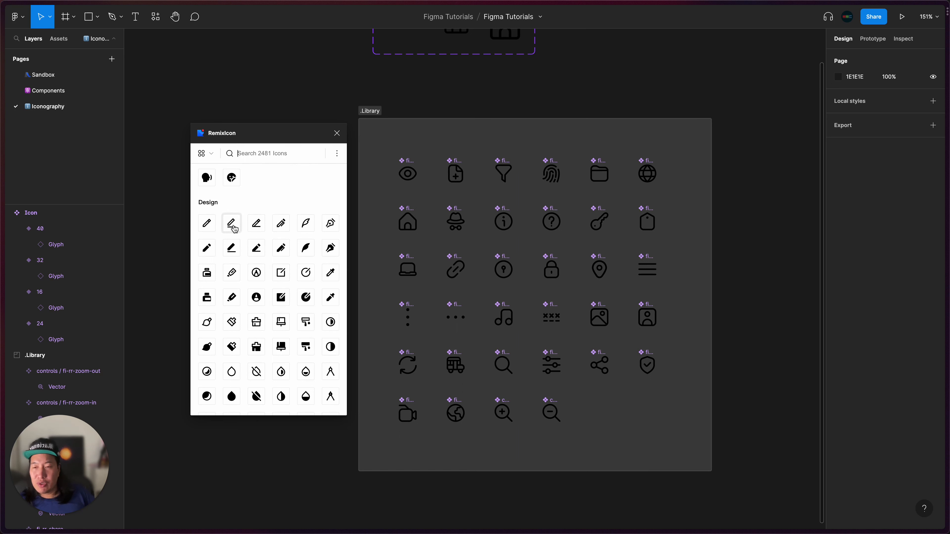
Insert the edit-line icon from RemixIcon and move it to the empty spot after the zoom-out glyph in .Library
{"action": "left_click_drag", "start_coordinate": [232, 226], "coordinate": [605, 413]}
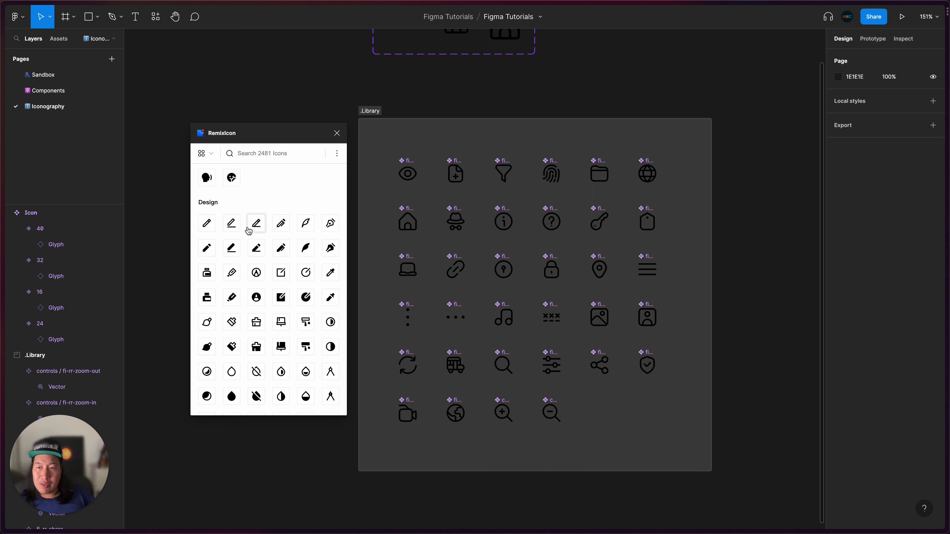
{"action": "left_click", "coordinate": [229, 224]}
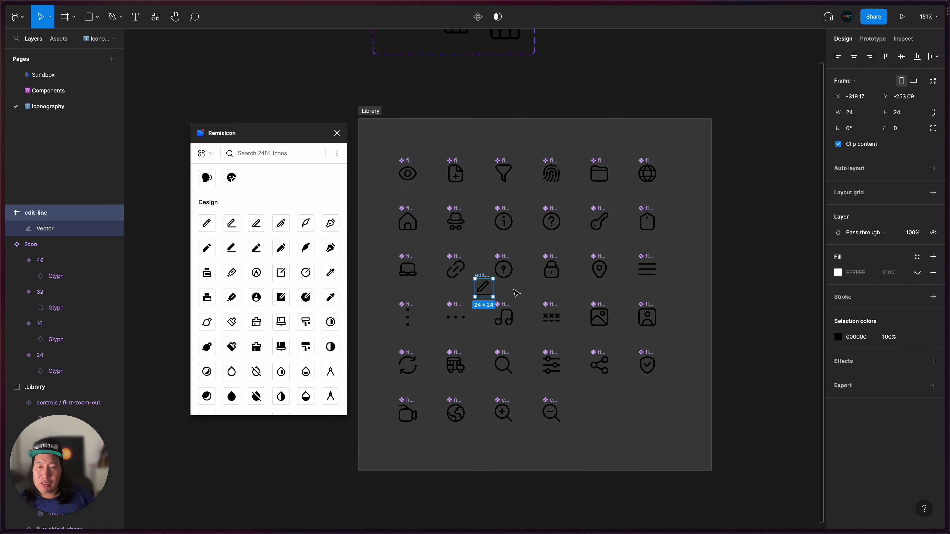
{"action": "left_click_drag", "start_coordinate": [483, 276], "coordinate": [602, 403]}
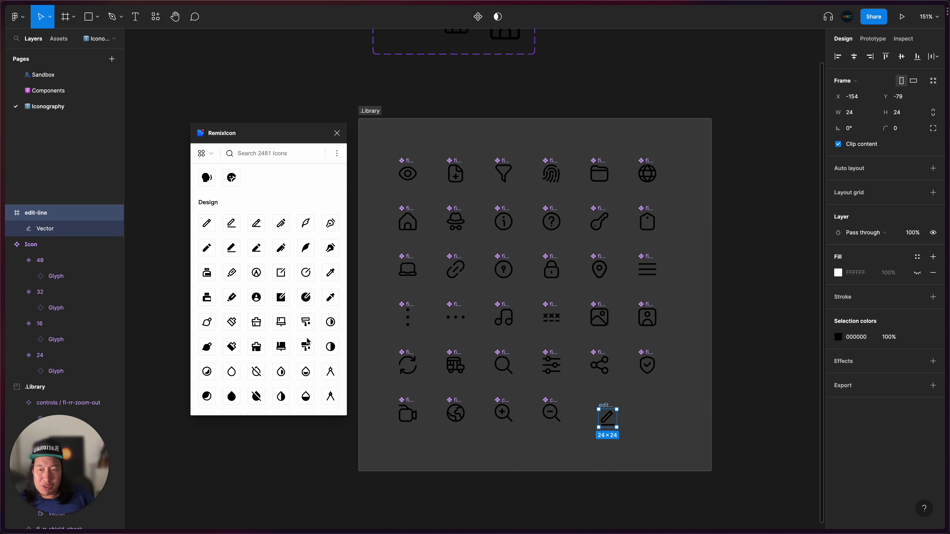
Examine the RemixIcon collection across the Design, Development, Device, Document and Editor categories
{"action": "scroll", "coordinate": [293, 351], "scroll_direction": "down", "scroll_amount": 10}
{"action": "scroll", "coordinate": [292, 351], "scroll_direction": "down", "scroll_amount": 10}
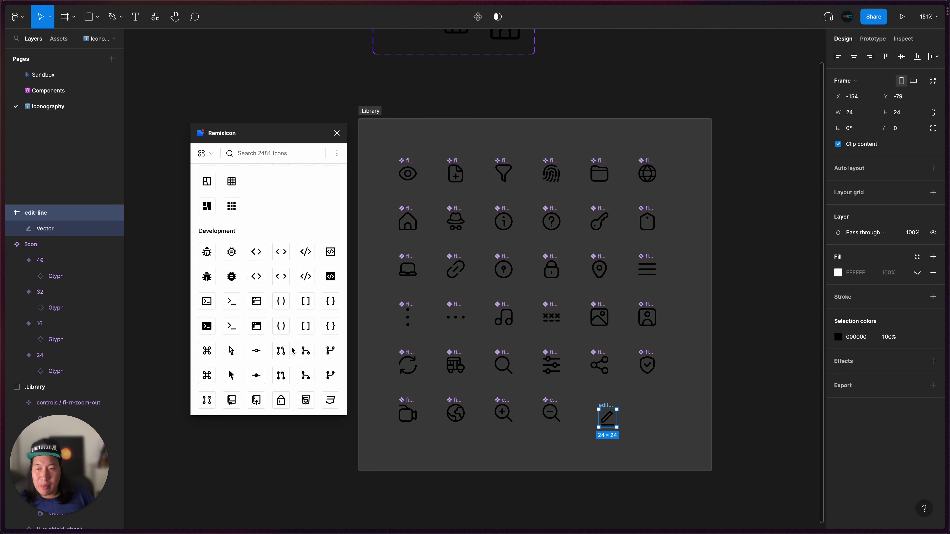
{"action": "scroll", "coordinate": [292, 351], "scroll_direction": "down", "scroll_amount": 10}
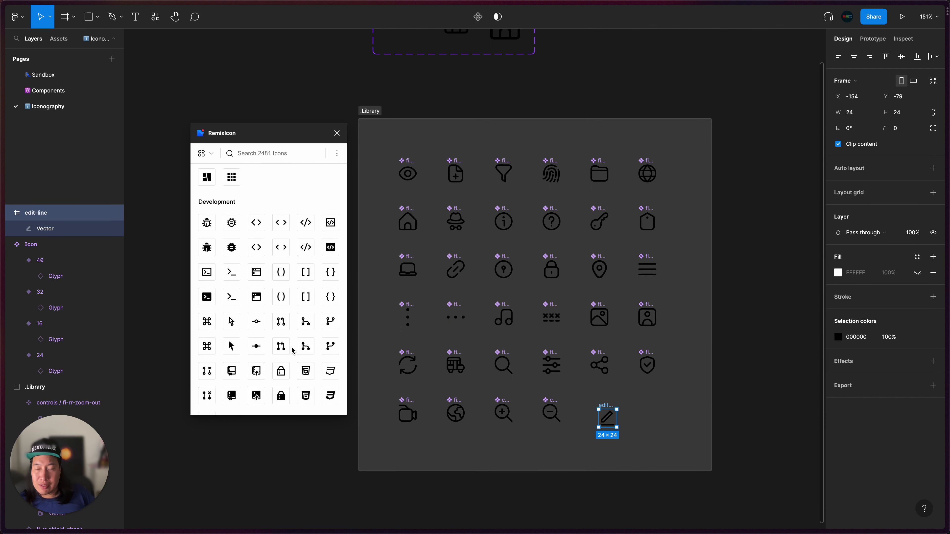
{"action": "scroll", "coordinate": [292, 350], "scroll_direction": "down", "scroll_amount": 8}
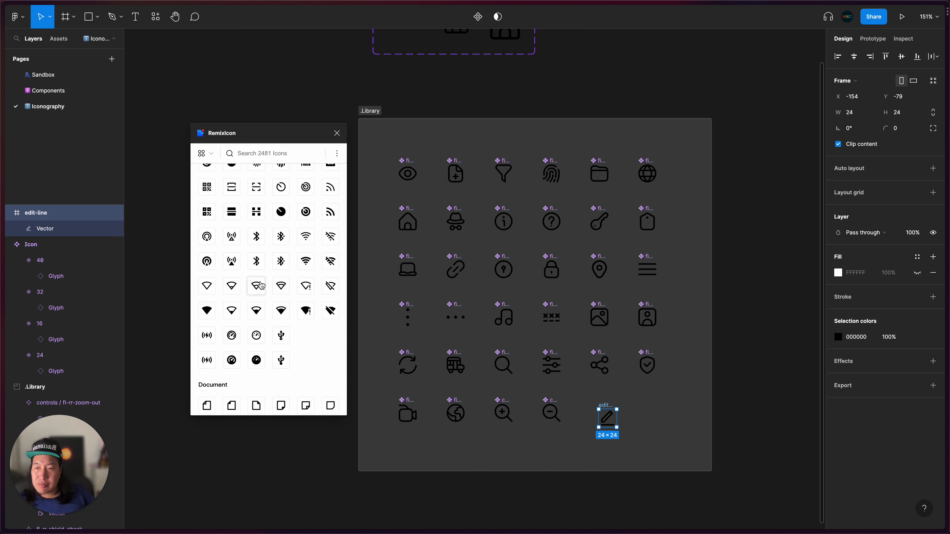
{"action": "scroll", "coordinate": [242, 246], "scroll_direction": "down", "scroll_amount": 5}
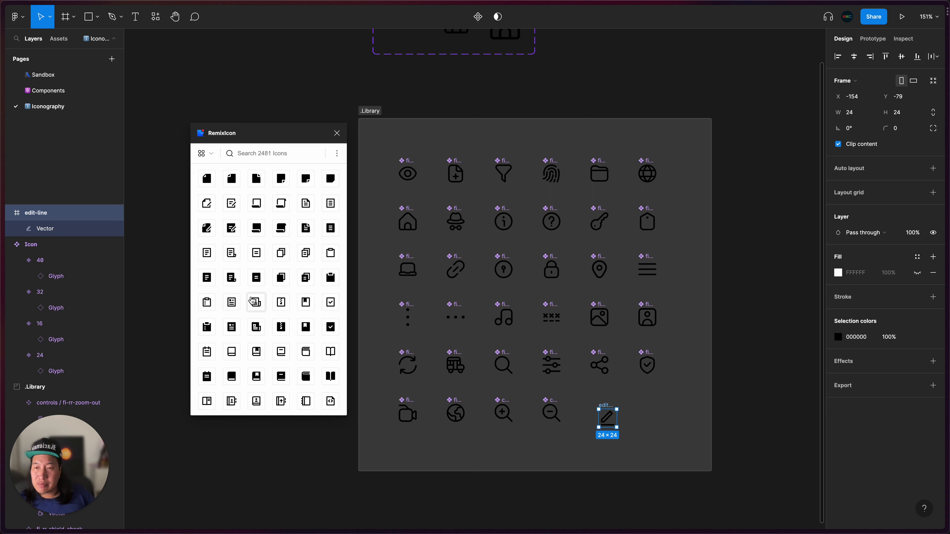
{"action": "scroll", "coordinate": [278, 255], "scroll_direction": "down", "scroll_amount": 5}
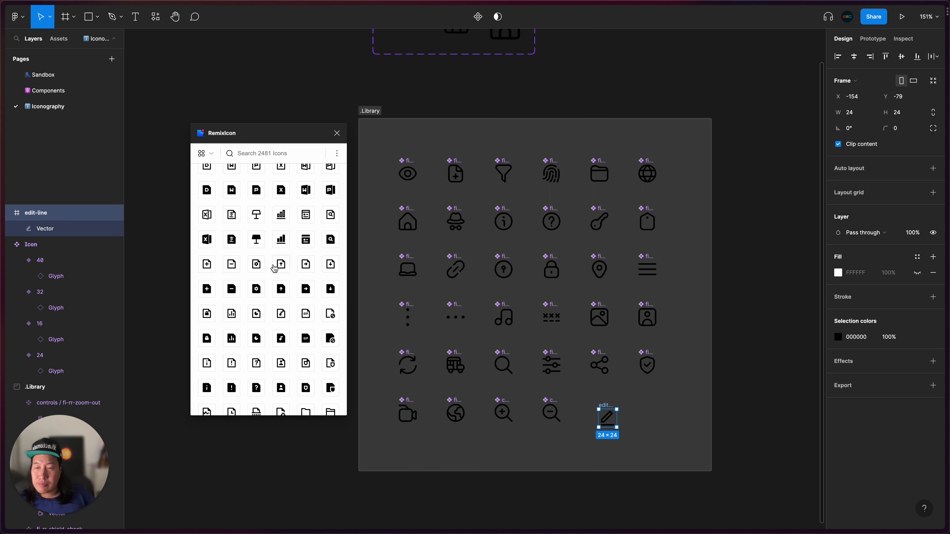
{"action": "scroll", "coordinate": [276, 333], "scroll_direction": "down", "scroll_amount": 5}
{"action": "scroll", "coordinate": [269, 330], "scroll_direction": "down", "scroll_amount": 5}
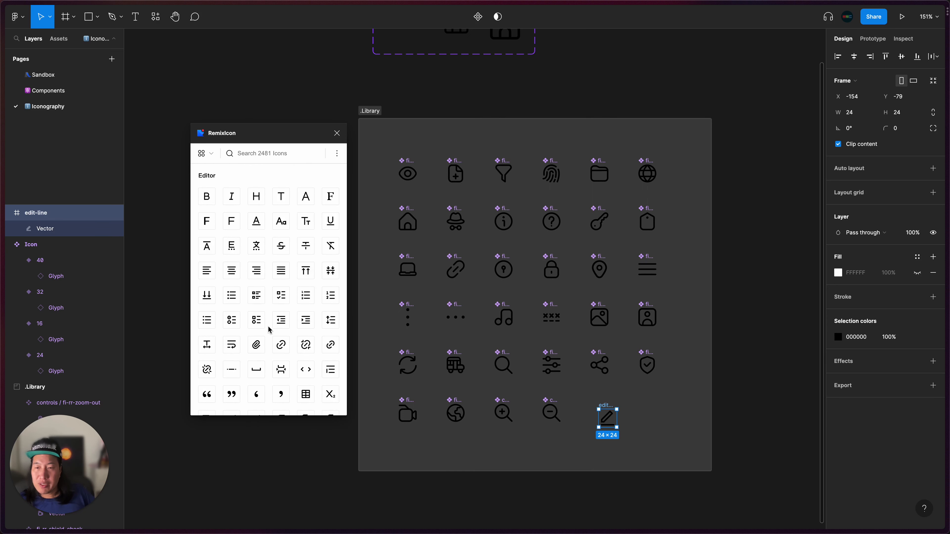
{"action": "scroll", "coordinate": [271, 331], "scroll_direction": "up", "scroll_amount": 10}
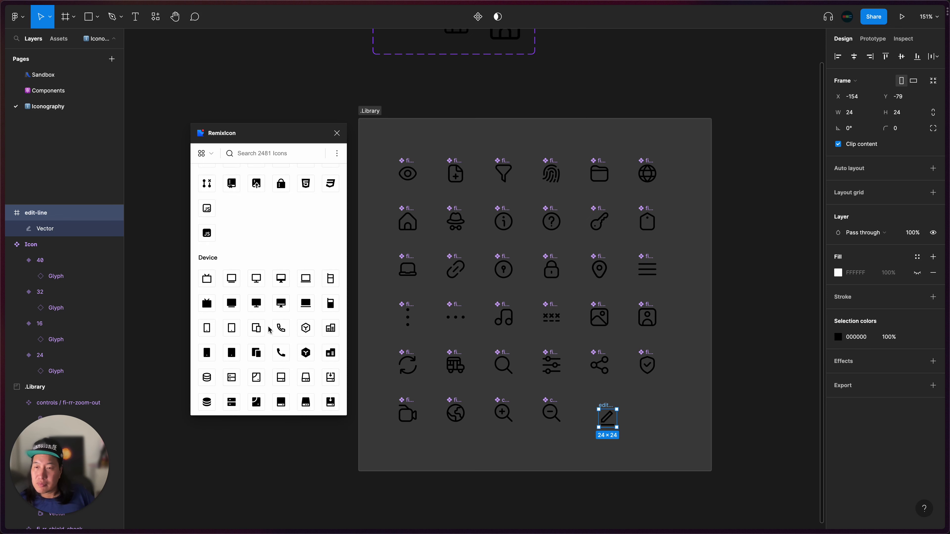
{"action": "scroll", "coordinate": [282, 195], "scroll_direction": "up", "scroll_amount": 10}
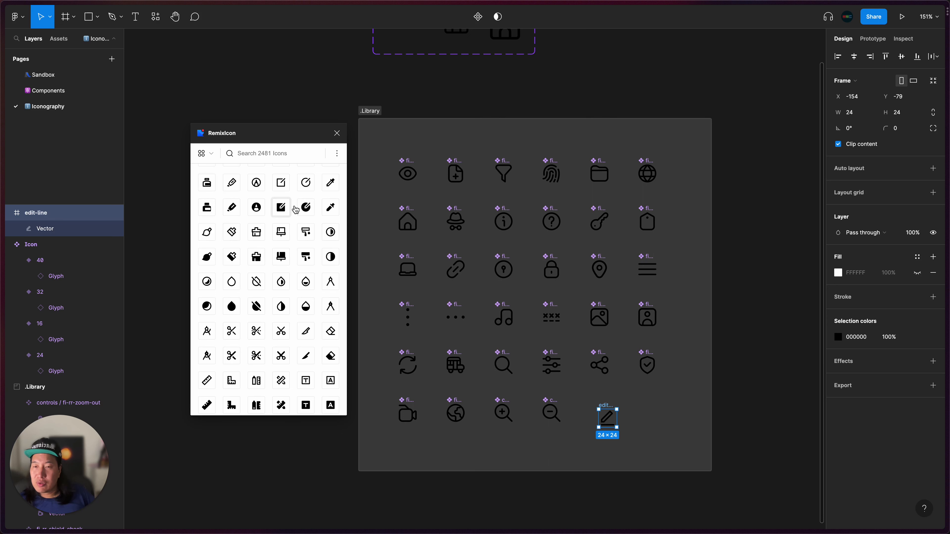
{"action": "scroll", "coordinate": [243, 301], "scroll_direction": "down", "scroll_amount": 2}
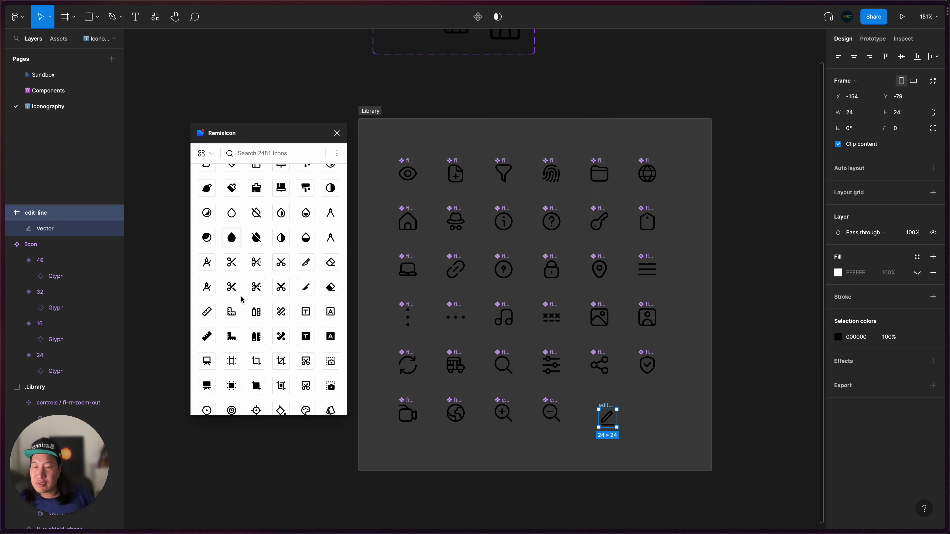
Insert the scissors-line icon while edit-line is selected and move the edit-line frame under the shield-check glyph
{"action": "left_click", "coordinate": [236, 267]}
{"action": "scroll", "coordinate": [606, 407], "scroll_direction": "up", "scroll_amount": 1}
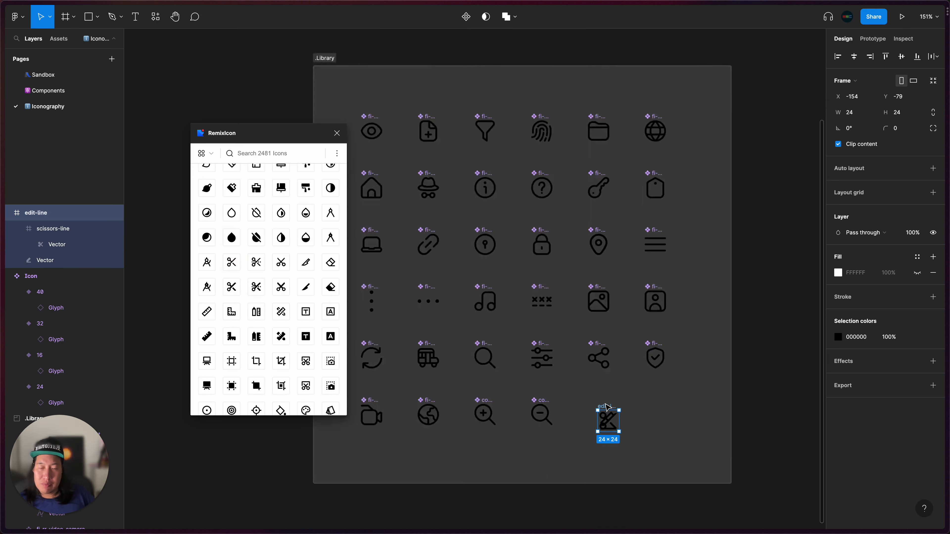
{"action": "scroll", "coordinate": [607, 406], "scroll_direction": "up", "scroll_amount": 3}
{"action": "left_click_drag", "start_coordinate": [602, 418], "coordinate": [740, 403]}
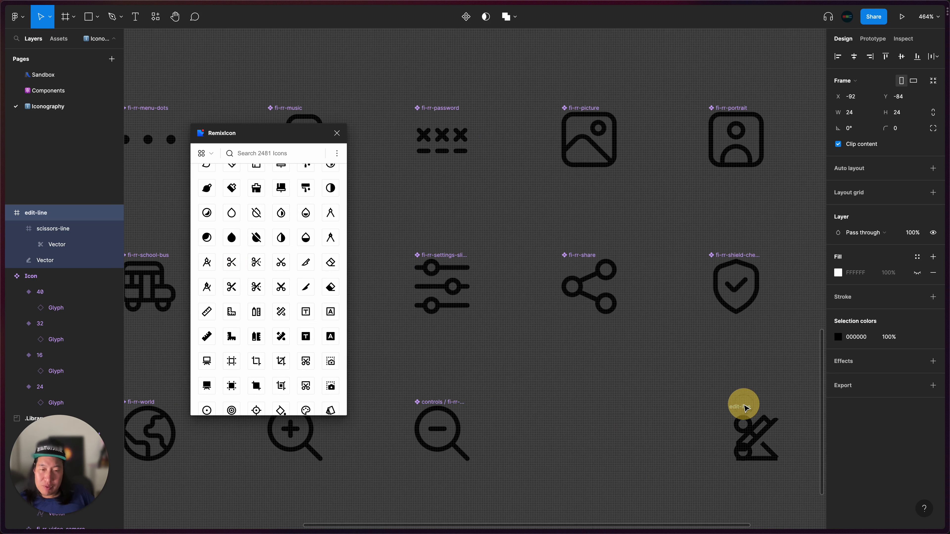
Undo the frame move and the insertion of the scissors-line and edit-line icons
{"action": "key", "text": "super+z"}
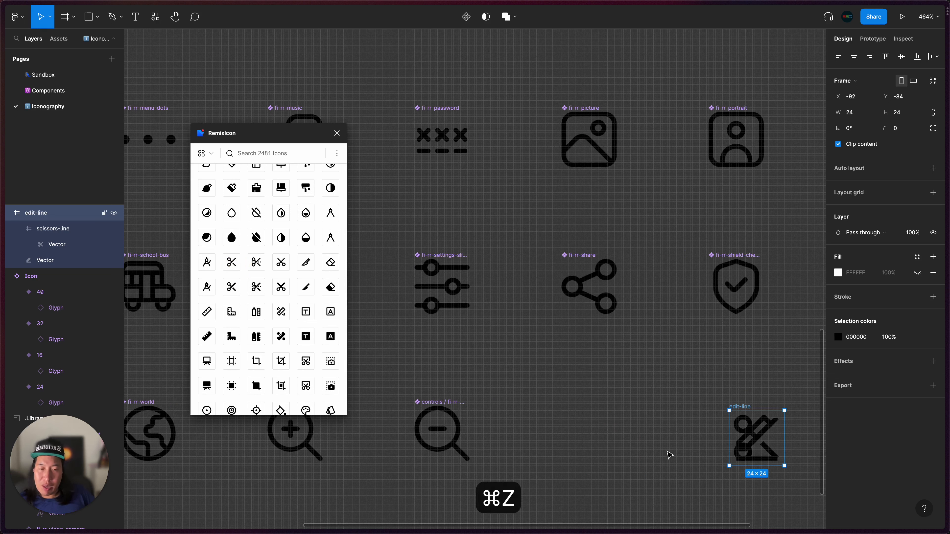
{"action": "key", "text": "super+z"}
{"action": "key", "text": "super+z"}
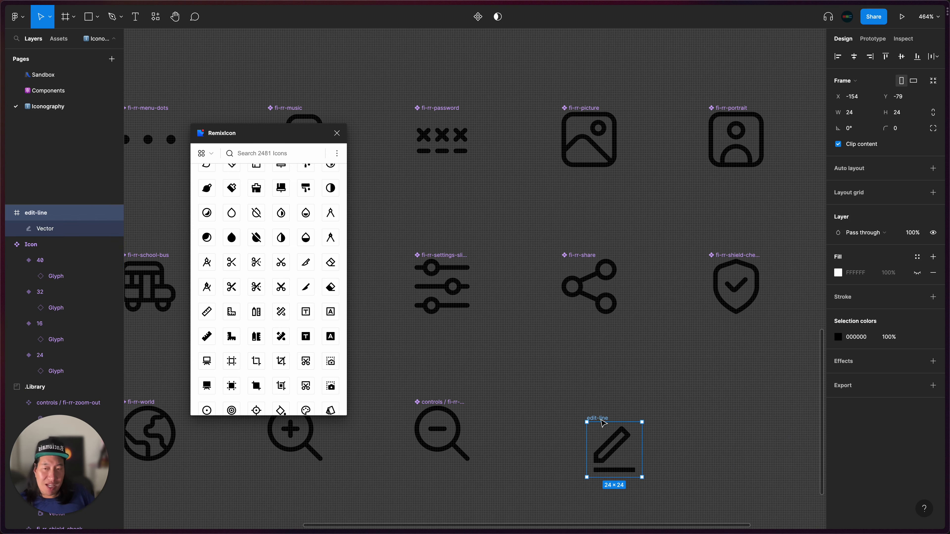
{"action": "key", "text": "super+z"}
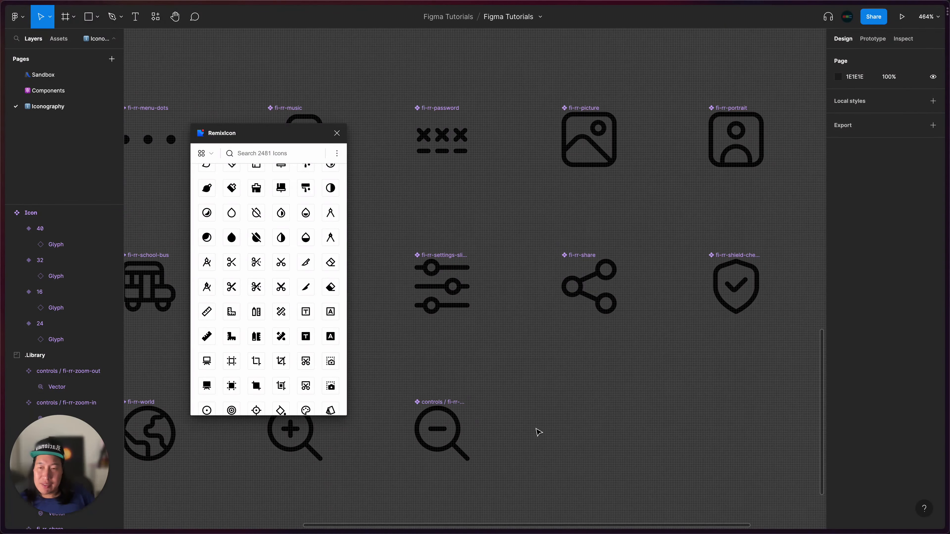
Try to insert a scissors icon from RemixIcon into the empty spot after the zoom-out glyph in .Library
{"action": "scroll", "coordinate": [539, 432], "scroll_direction": "down", "scroll_amount": 5}
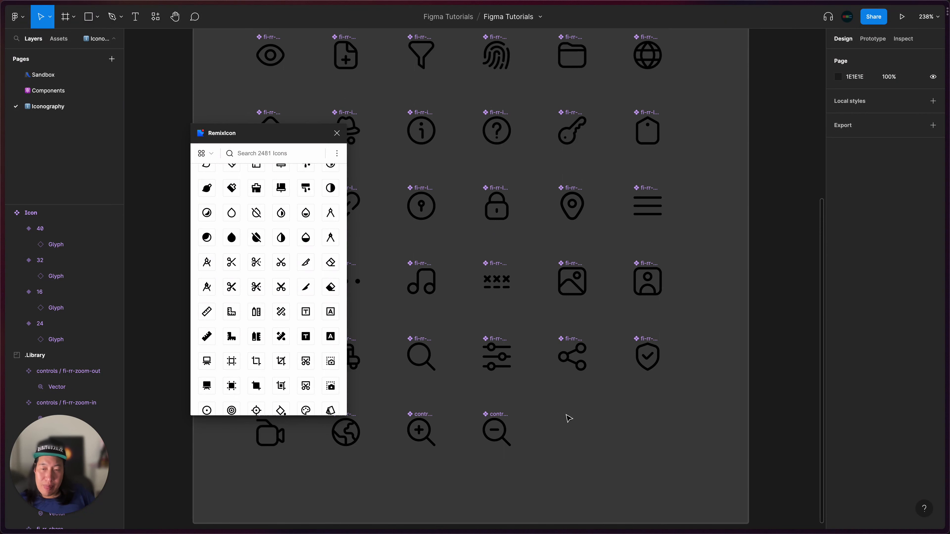
{"action": "scroll", "coordinate": [555, 418], "scroll_direction": "left", "scroll_amount": 3}
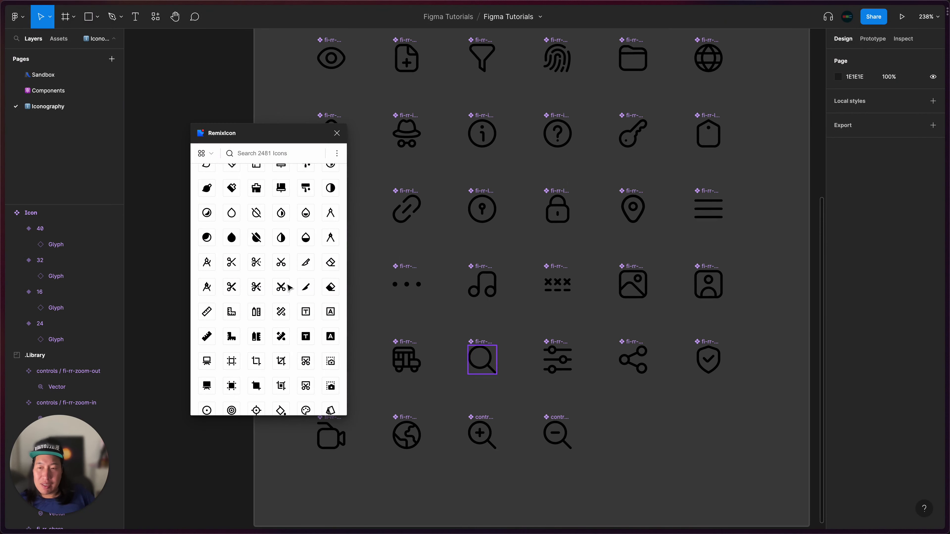
{"action": "left_click_drag", "start_coordinate": [231, 263], "coordinate": [650, 446]}
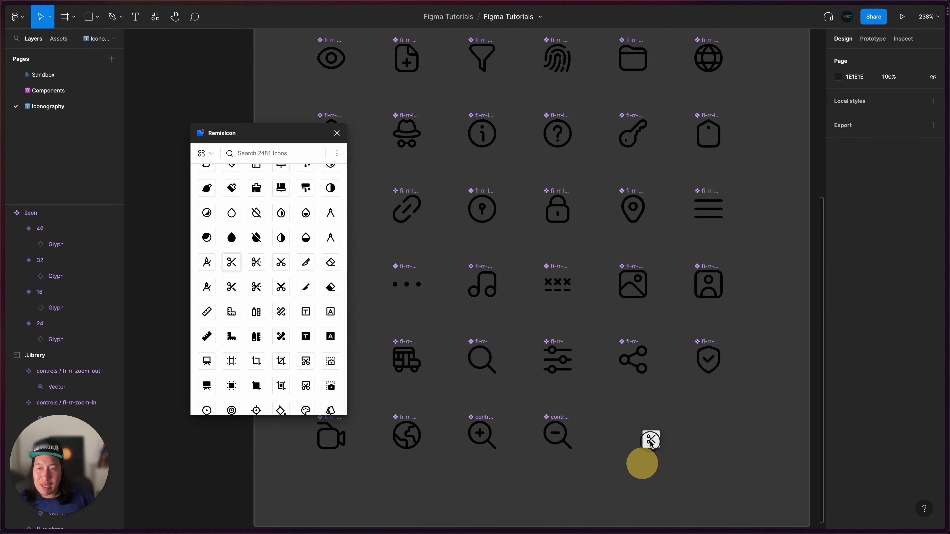
{"action": "left_click", "coordinate": [649, 445]}
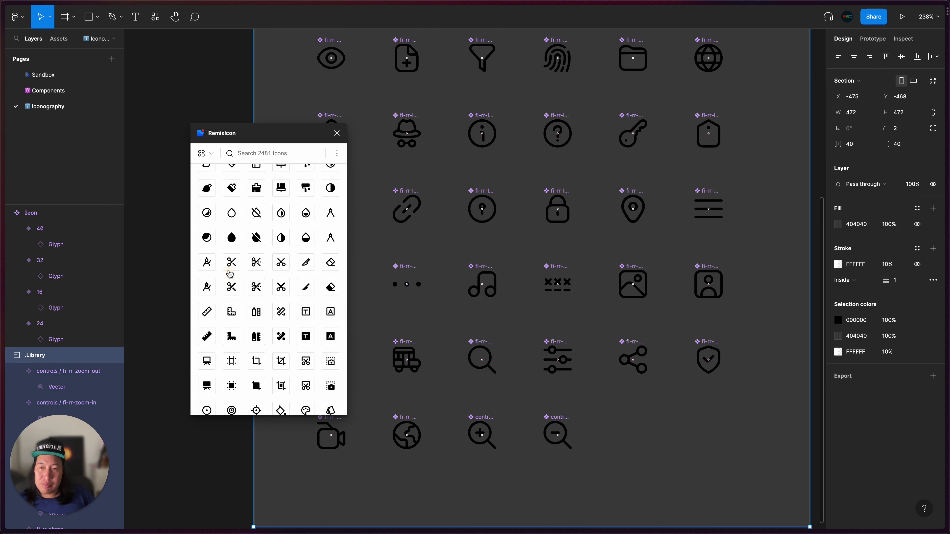
{"action": "left_click", "coordinate": [231, 287]}
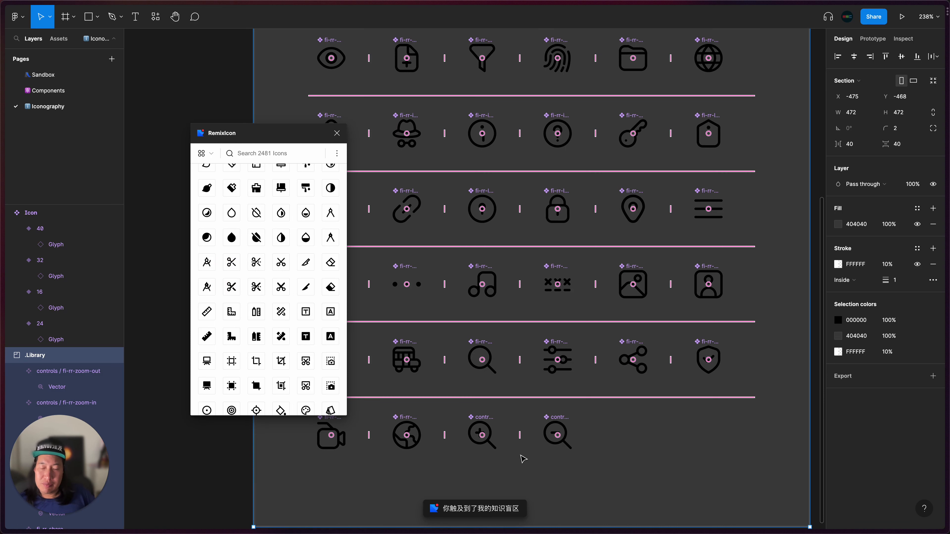
{"action": "left_click", "coordinate": [643, 450]}
{"action": "key", "text": "Escape"}
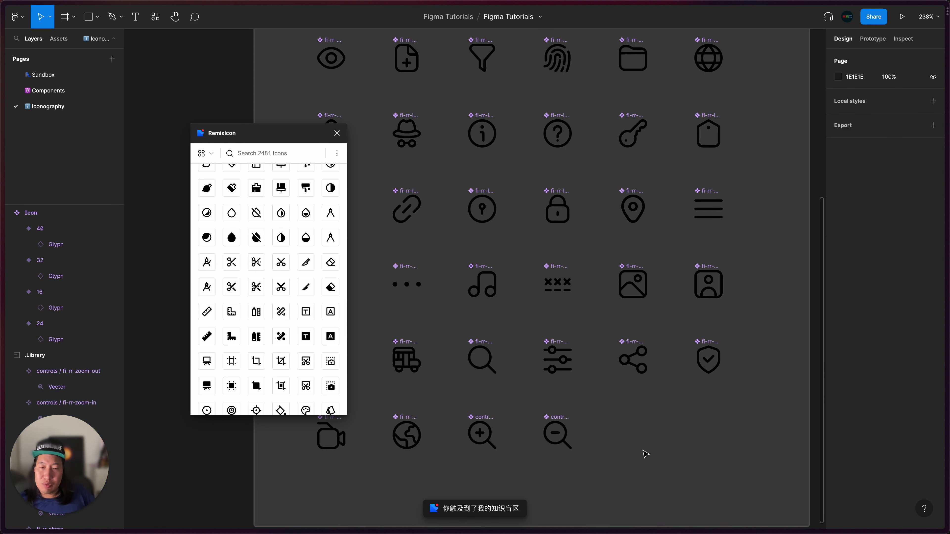
Insert the scissors-fill icon from RemixIcon with nothing selected and move it to the empty spot after the zoom-out glyph
{"action": "scroll", "coordinate": [643, 451], "scroll_direction": "right", "scroll_amount": 5}
{"action": "scroll", "coordinate": [643, 450], "scroll_direction": "down", "scroll_amount": 4}
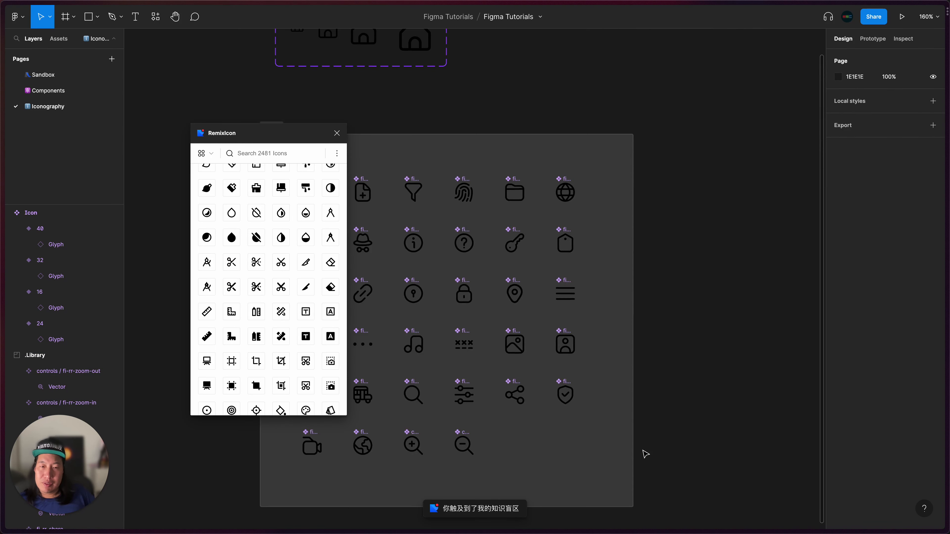
{"action": "scroll", "coordinate": [643, 451], "scroll_direction": "left", "scroll_amount": 4}
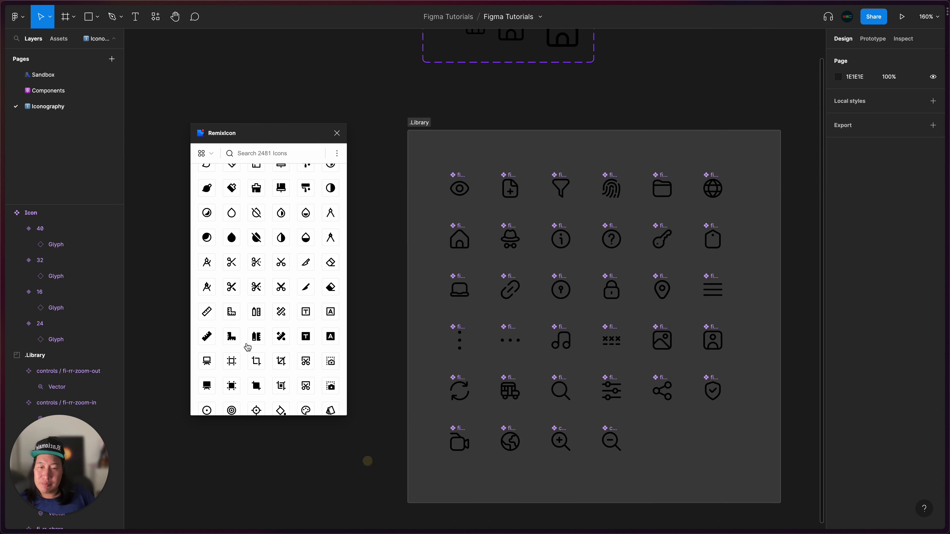
{"action": "left_click", "coordinate": [232, 288]}
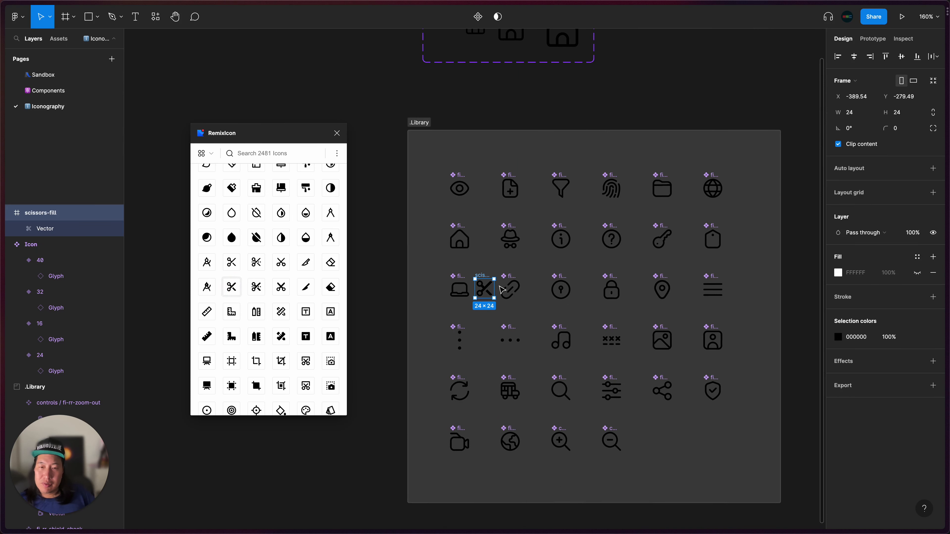
{"action": "left_click_drag", "start_coordinate": [483, 277], "coordinate": [665, 423]}
{"action": "left_click", "coordinate": [367, 378]}
Insert the medal-line icon from RemixIcon, place it under the shield-check glyph beside the scissors, and close the plugin
{"action": "scroll", "coordinate": [291, 334], "scroll_direction": "up", "scroll_amount": 5}
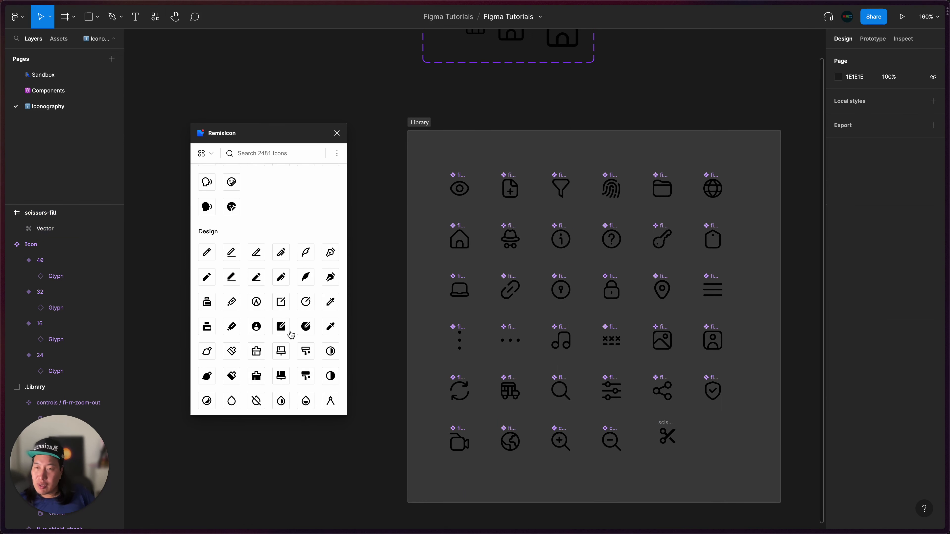
{"action": "scroll", "coordinate": [292, 334], "scroll_direction": "up", "scroll_amount": 10}
{"action": "scroll", "coordinate": [291, 335], "scroll_direction": "up", "scroll_amount": 20}
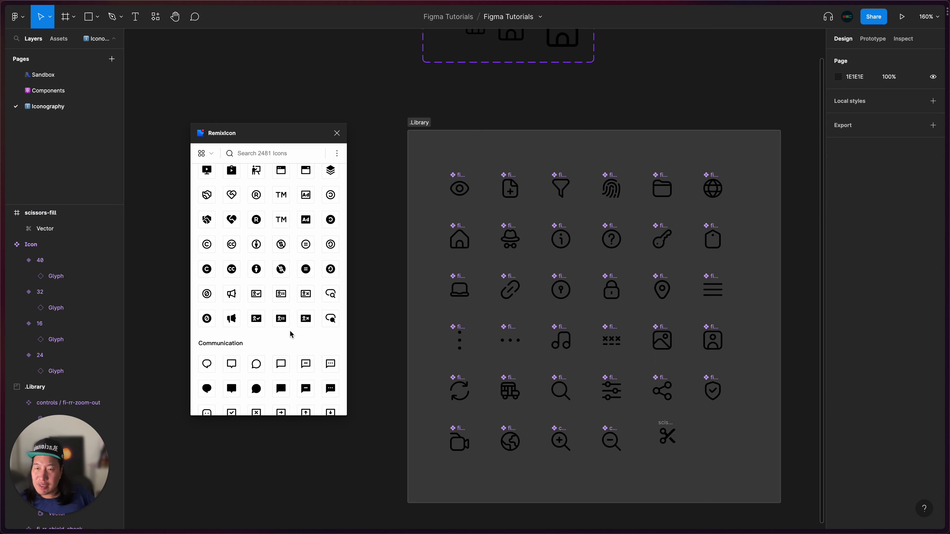
{"action": "scroll", "coordinate": [291, 334], "scroll_direction": "up", "scroll_amount": 5}
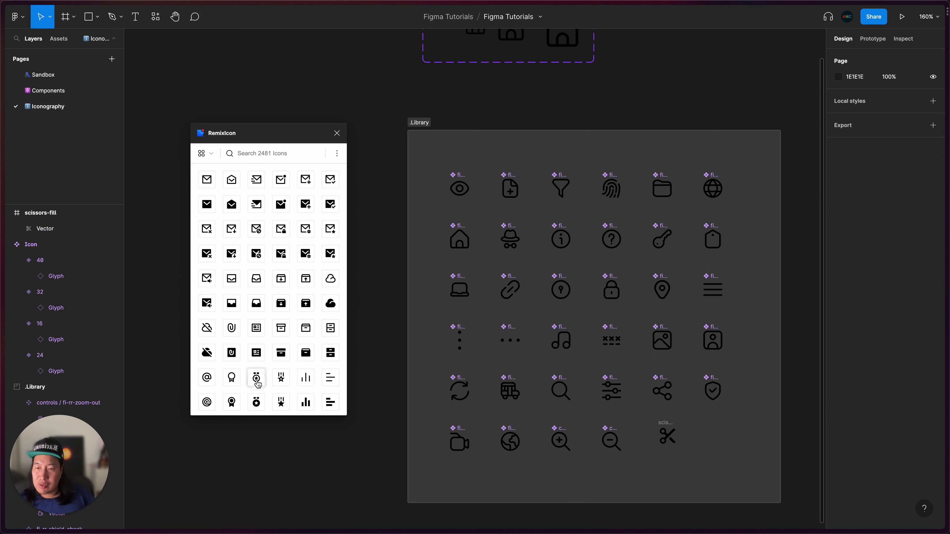
{"action": "left_click", "coordinate": [256, 378]}
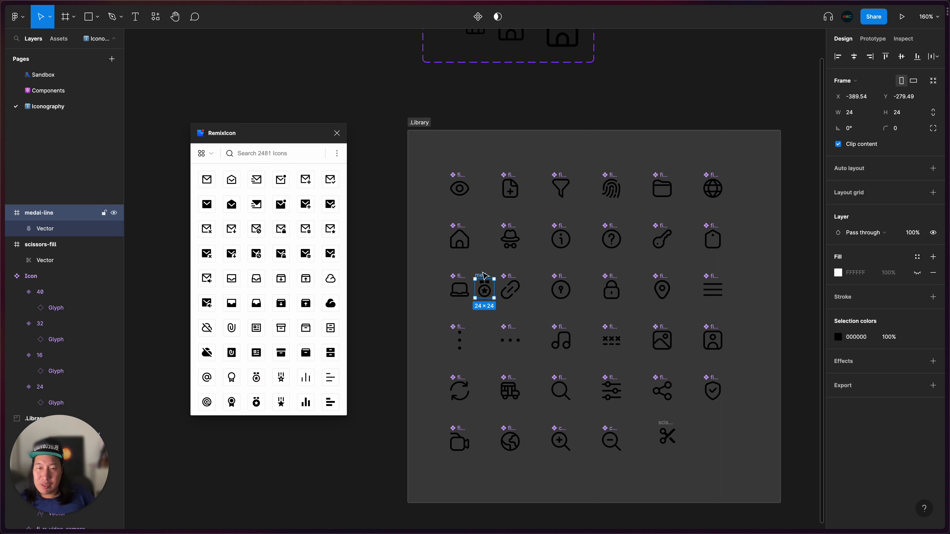
{"action": "left_click_drag", "start_coordinate": [483, 289], "coordinate": [713, 426]}
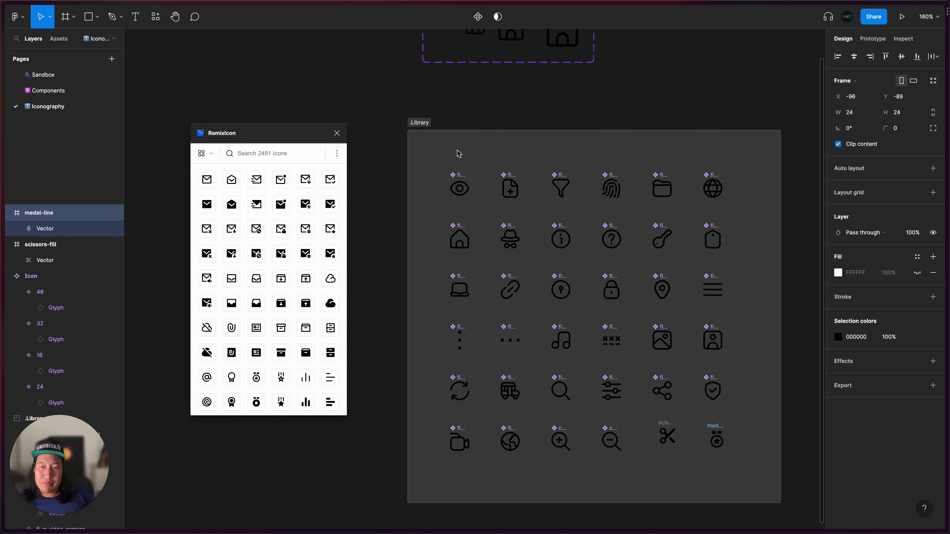
{"action": "left_click", "coordinate": [336, 133]}
{"action": "scroll", "coordinate": [339, 138], "scroll_direction": "up", "scroll_amount": 5}
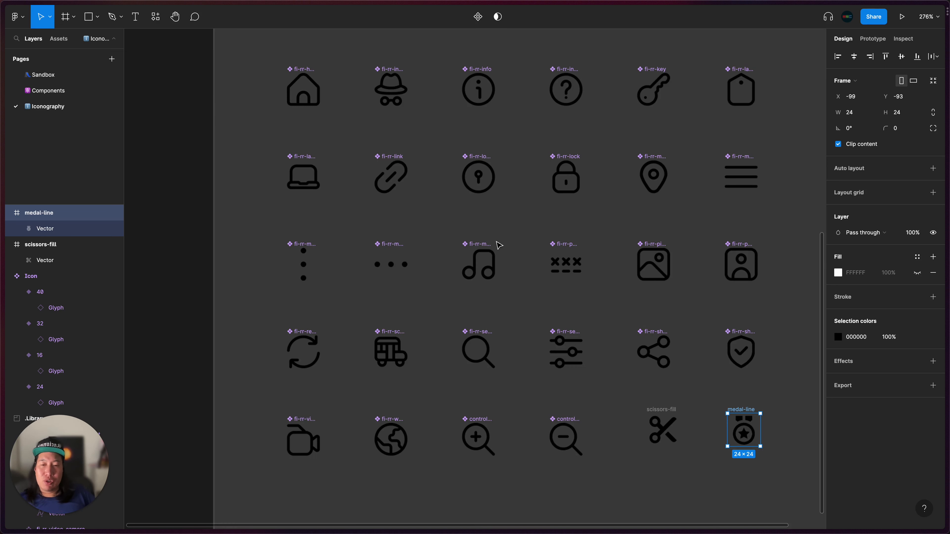
{"action": "scroll", "coordinate": [271, 292], "scroll_direction": "down", "scroll_amount": 3}
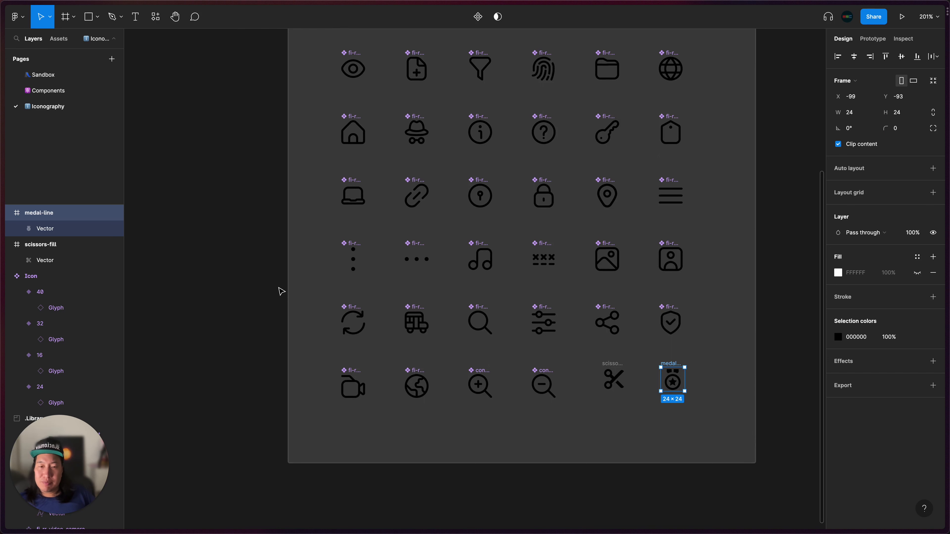
{"action": "scroll", "coordinate": [425, 281], "scroll_direction": "up", "scroll_amount": 3}
{"action": "scroll", "coordinate": [425, 281], "scroll_direction": "right", "scroll_amount": 4}
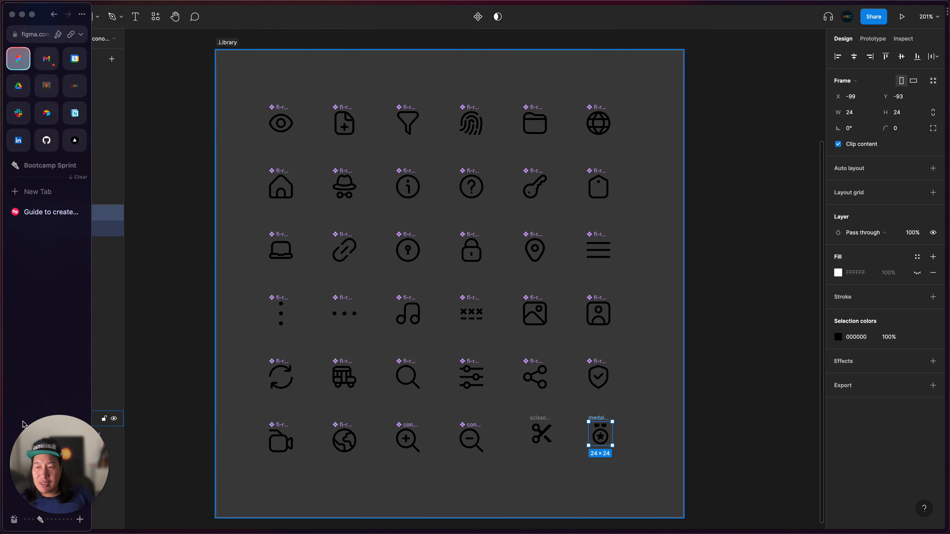
{"action": "left_click_drag", "start_coordinate": [642, 461], "coordinate": [841, 444]}
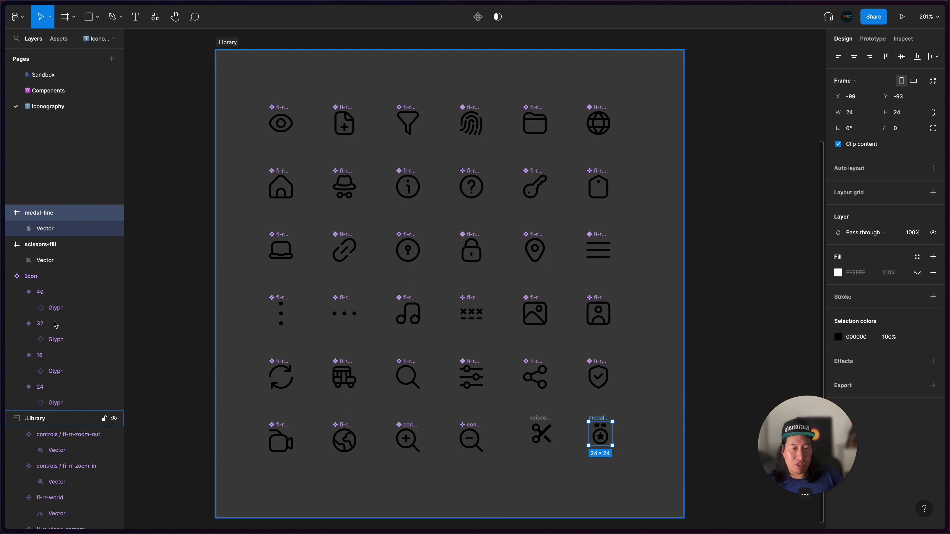
Nest the medal-line and scissors-fill frames inside the .Library section in the layer hierarchy
{"action": "key", "text": "shift+Return"}
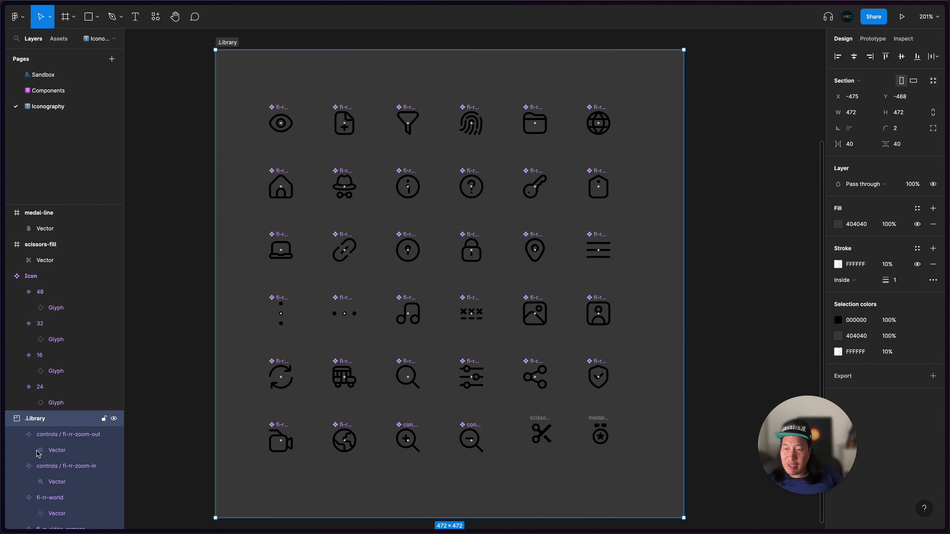
{"action": "left_click", "coordinate": [49, 213]}
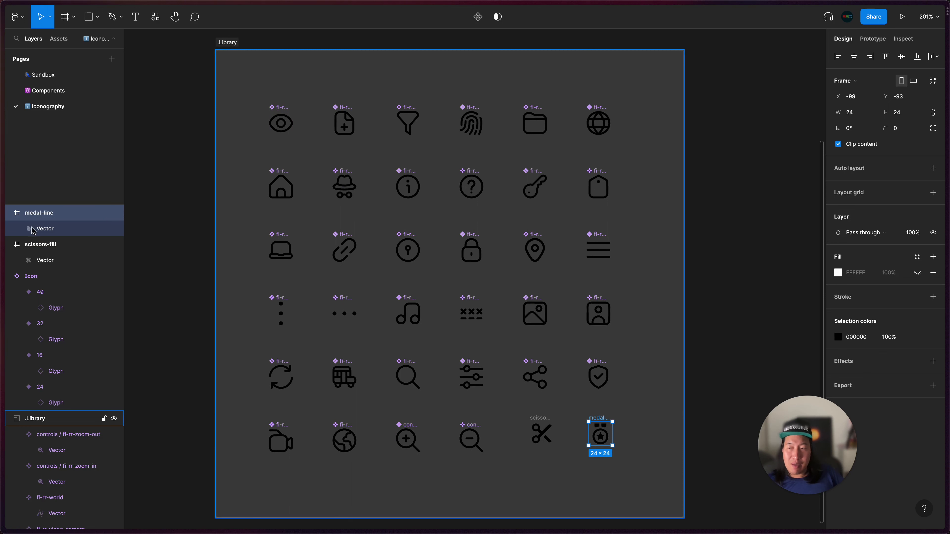
{"action": "left_click", "coordinate": [37, 244]}
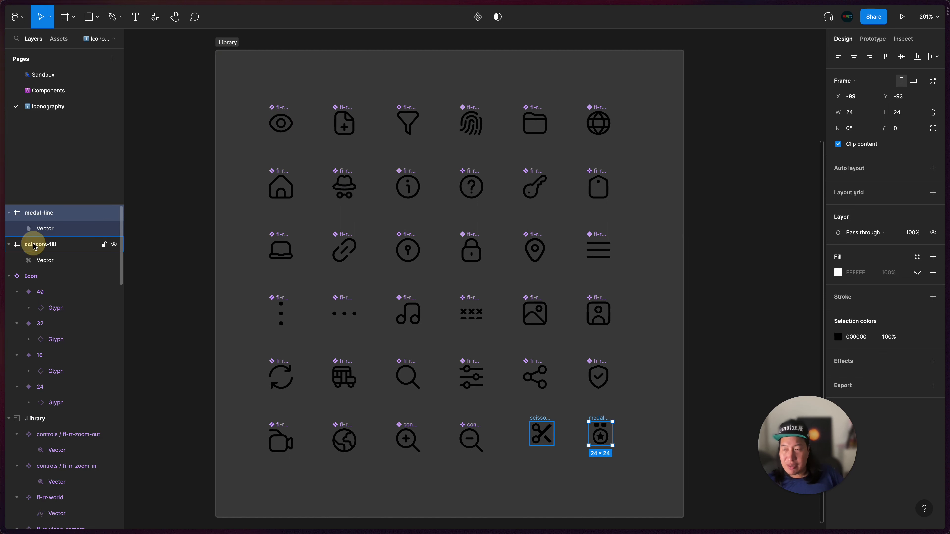
{"action": "left_click", "coordinate": [35, 217]}
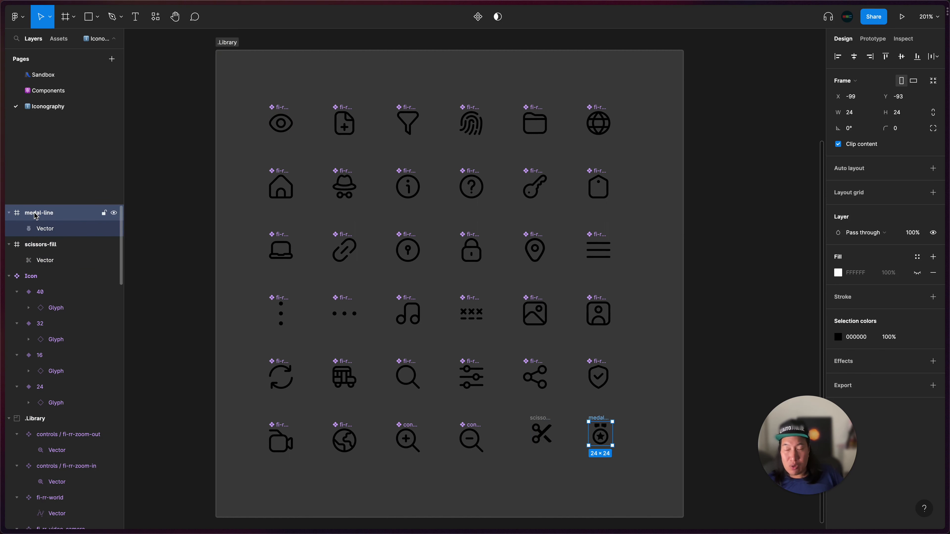
{"action": "left_click", "coordinate": [32, 244]}
{"action": "left_click", "coordinate": [39, 215], "text": "shift"}
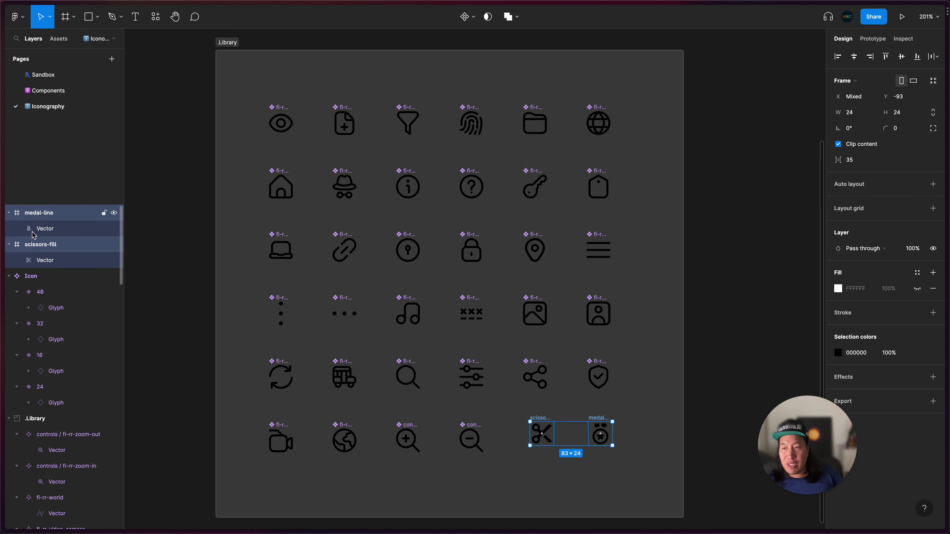
{"action": "left_click_drag", "start_coordinate": [46, 427], "coordinate": [46, 429]}
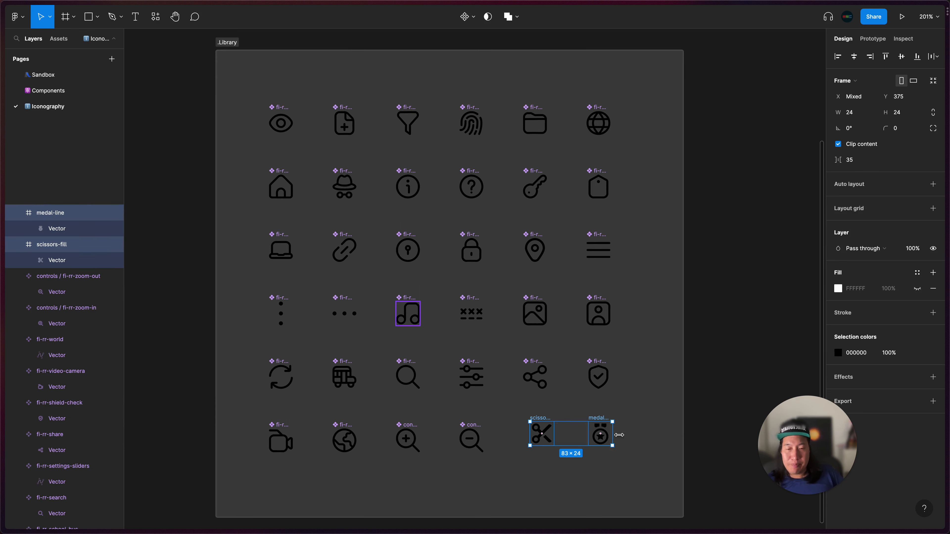
{"action": "left_click", "coordinate": [639, 435]}
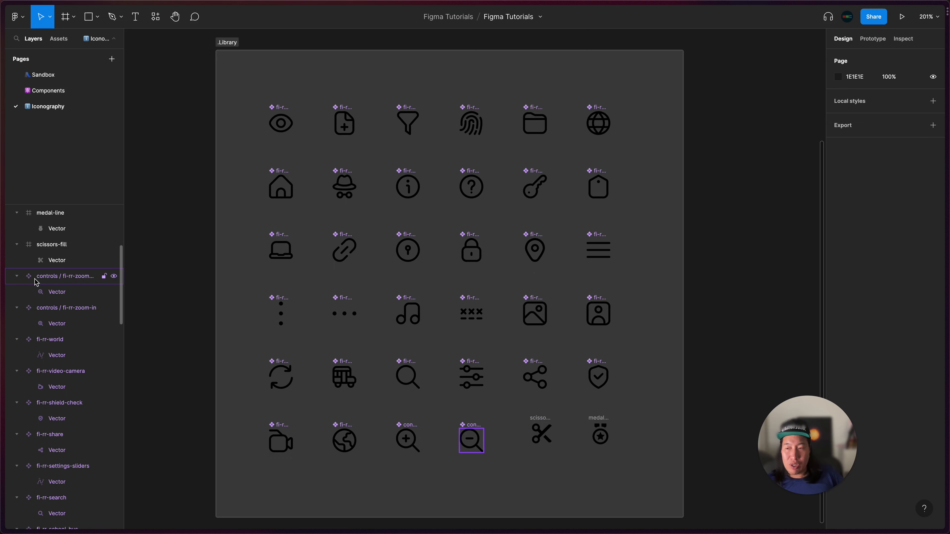
Convert the scissors-fill and medal-line frames into two separate components
{"action": "scroll", "coordinate": [575, 422], "scroll_direction": "up", "scroll_amount": 5}
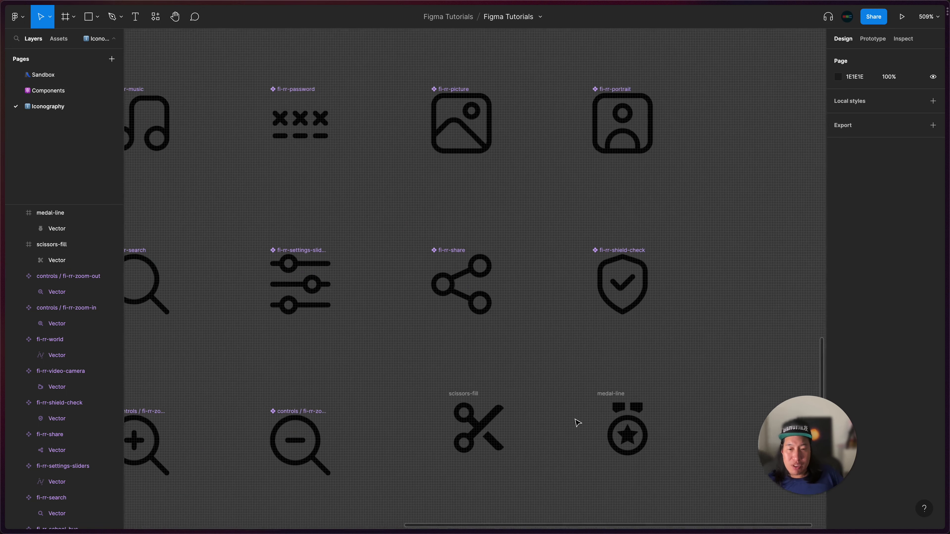
{"action": "left_click", "coordinate": [467, 391]}
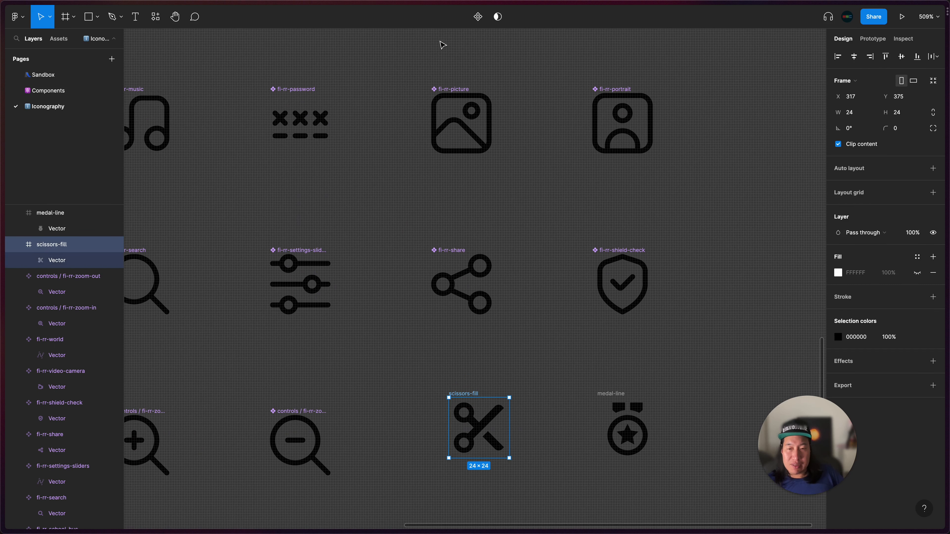
{"action": "left_click", "coordinate": [474, 18]}
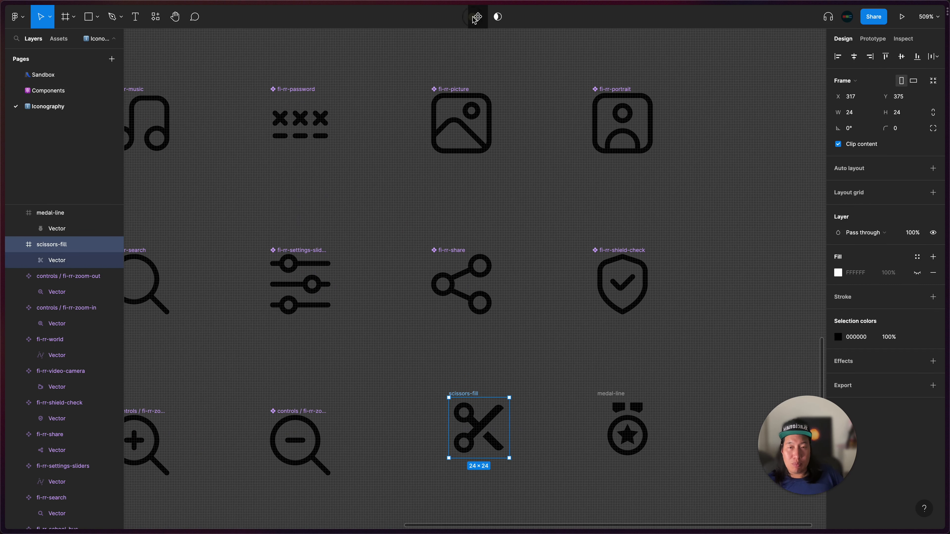
{"action": "left_click", "coordinate": [617, 395]}
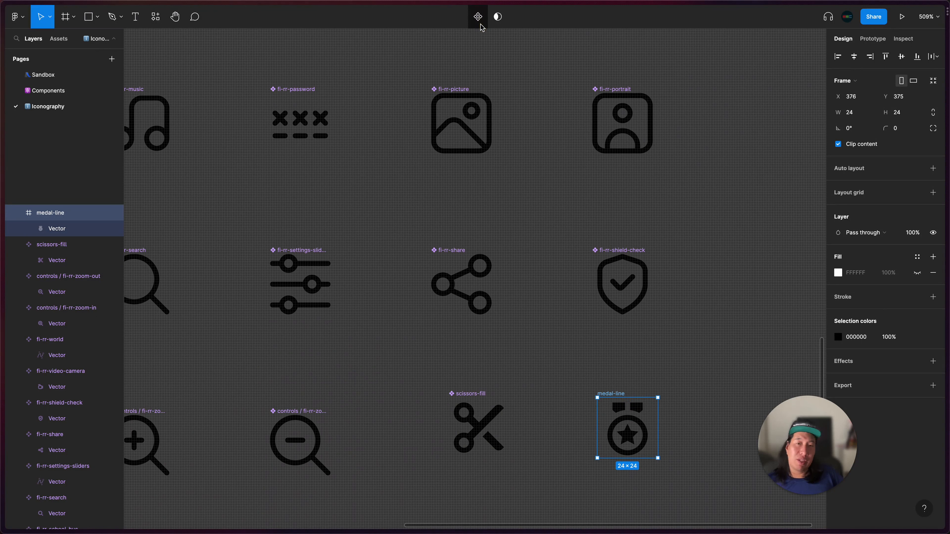
{"action": "left_click", "coordinate": [477, 16]}
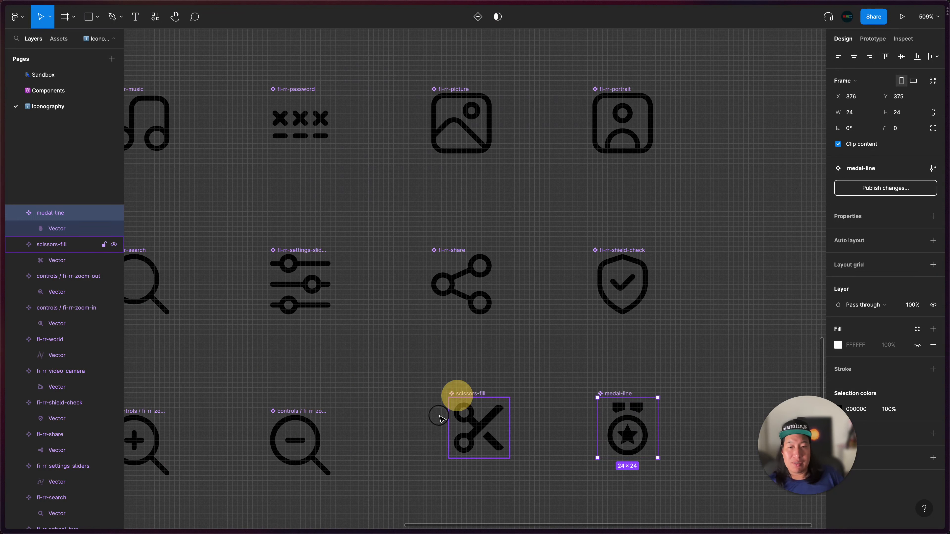
Move the scissors-fill and medal-line components down into the last glyph row and align their top edges with the zoom-out glyph
{"action": "left_click", "coordinate": [447, 412]}
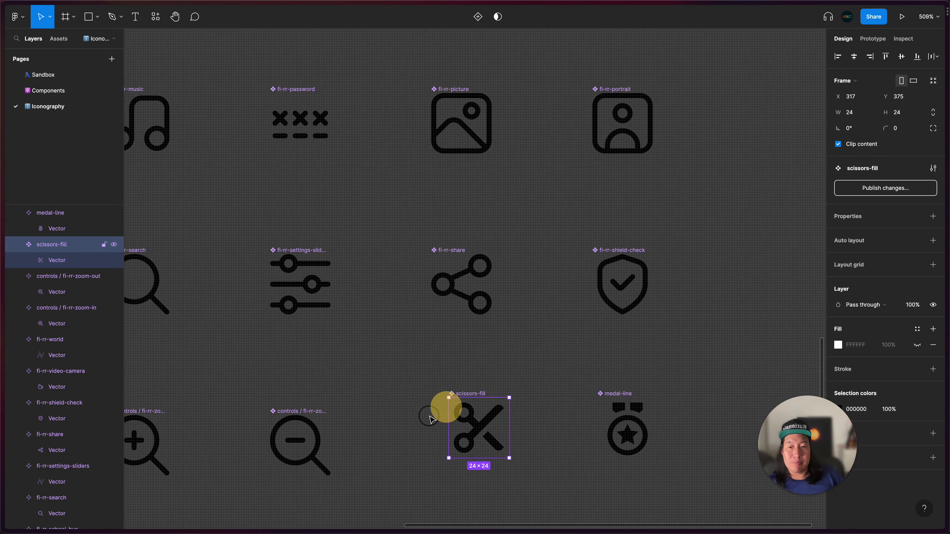
{"action": "left_click_drag", "start_coordinate": [431, 424], "coordinate": [430, 423]}
{"action": "left_click_drag", "start_coordinate": [607, 392], "coordinate": [606, 419]}
{"action": "left_click", "coordinate": [316, 415], "text": "shift"}
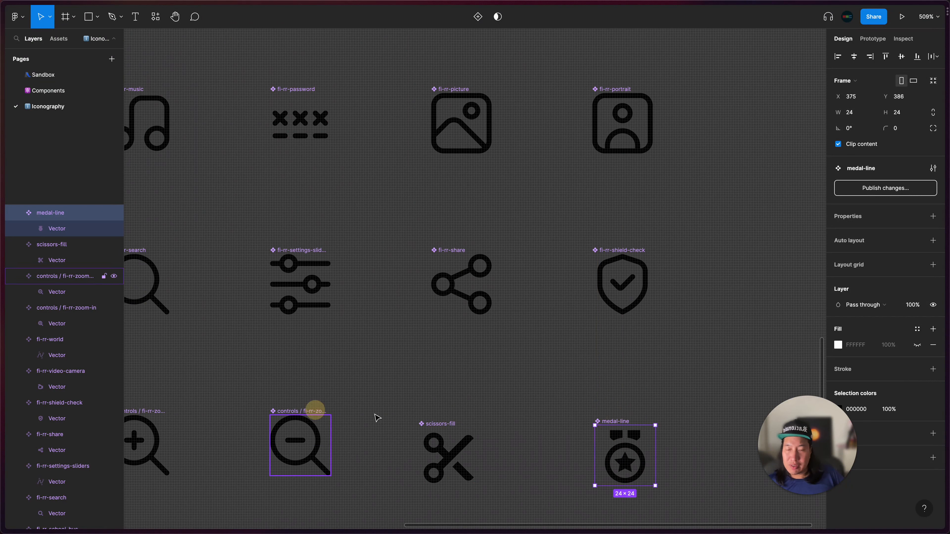
{"action": "left_click", "coordinate": [437, 426], "text": "shift"}
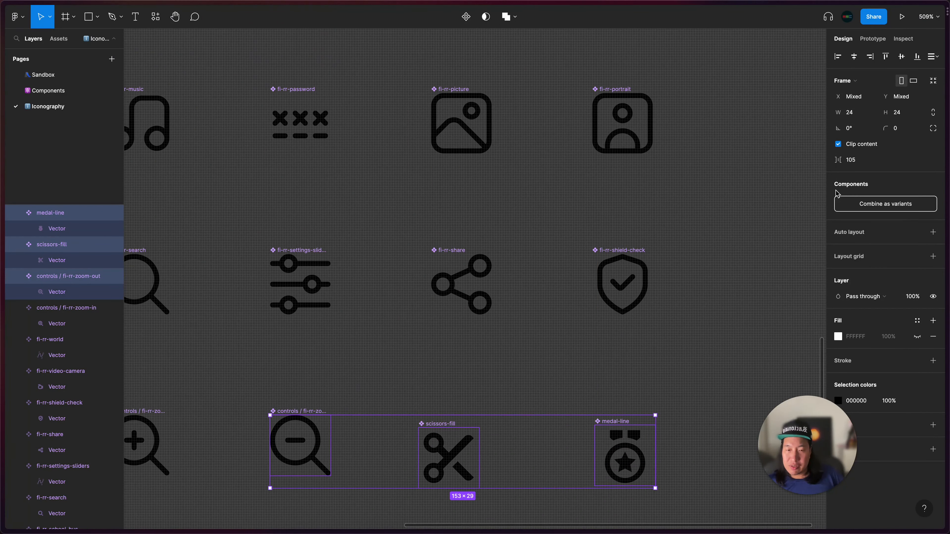
{"action": "left_click", "coordinate": [885, 56]}
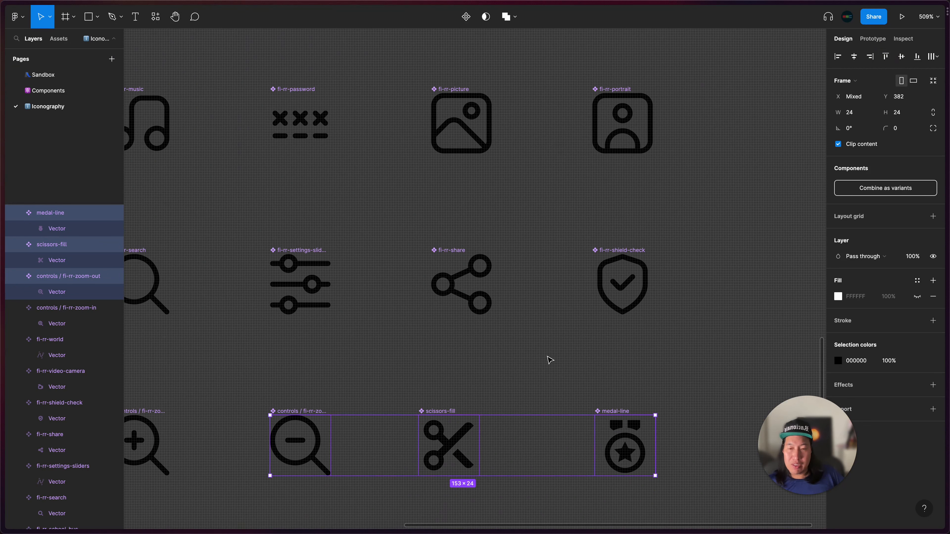
{"action": "left_click", "coordinate": [449, 370]}
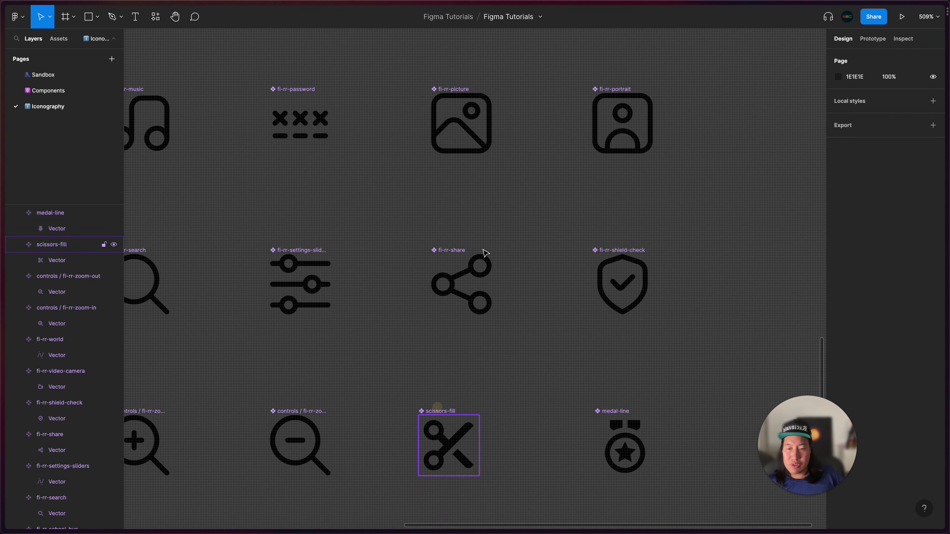
Align the right edges of scissors-fill with the fi-rr-share glyph and of medal-line with the fi-rr-shield-check glyph
{"action": "left_click", "coordinate": [460, 251]}
{"action": "left_click", "coordinate": [460, 251], "text": "shift"}
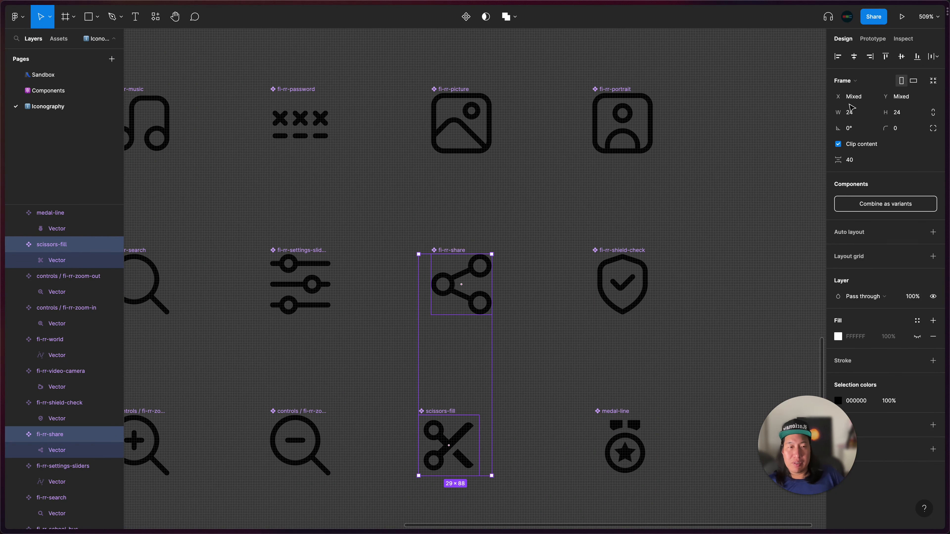
{"action": "left_click", "coordinate": [870, 57]}
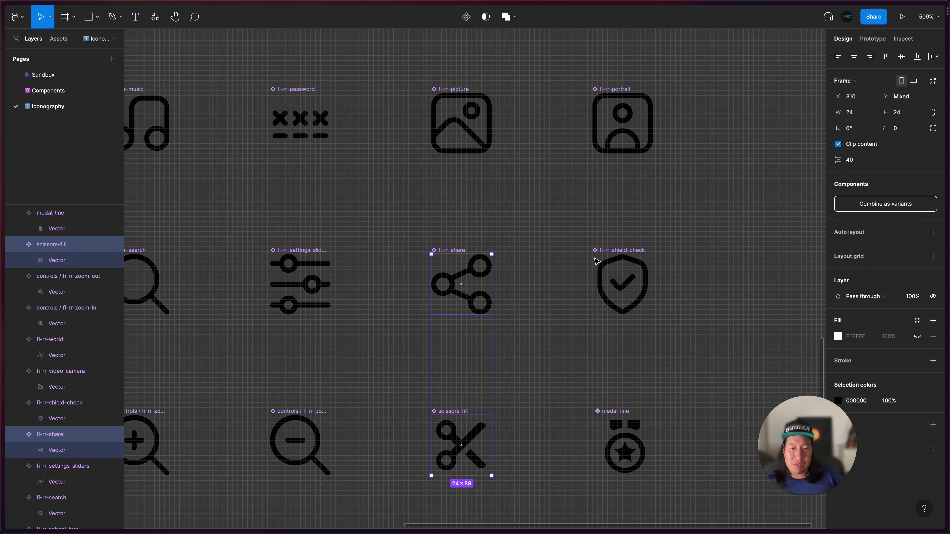
{"action": "left_click", "coordinate": [608, 251]}
{"action": "left_click", "coordinate": [606, 411], "text": "shift"}
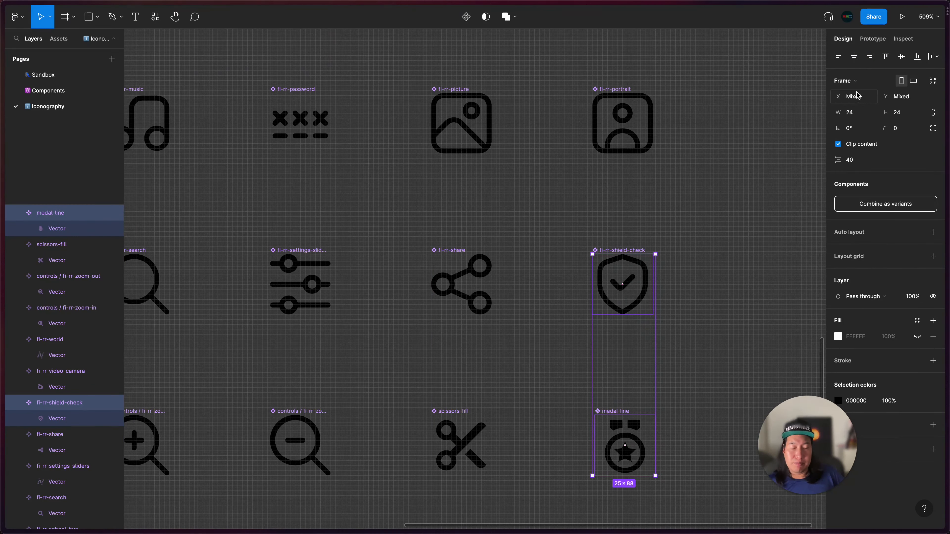
{"action": "left_click", "coordinate": [869, 57]}
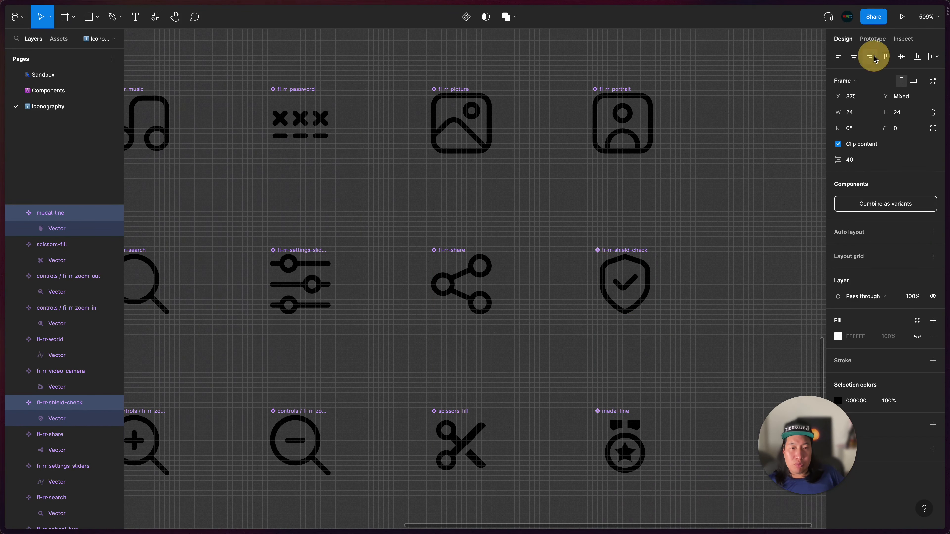
{"action": "left_click", "coordinate": [727, 192]}
Swap the laptop Icon instance's glyph to scissors-fill on the Sandbox page and enlarge the instance to 51 × 51
{"action": "scroll", "coordinate": [727, 192], "scroll_direction": "down", "scroll_amount": 6}
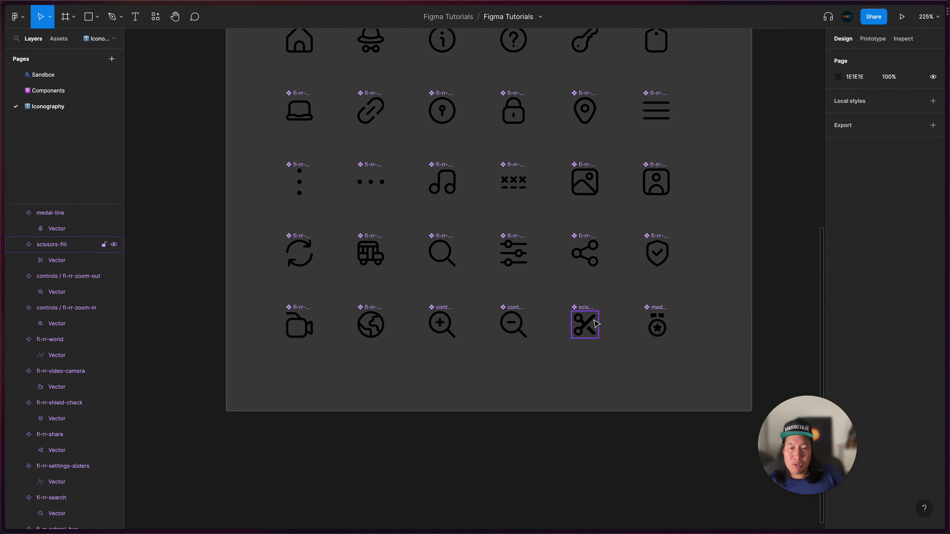
{"action": "scroll", "coordinate": [537, 270], "scroll_direction": "up", "scroll_amount": 8}
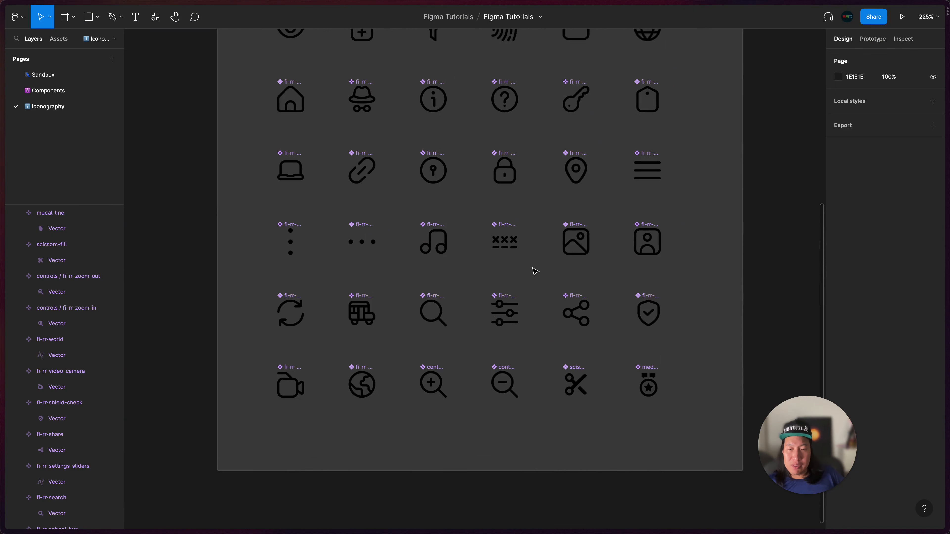
{"action": "scroll", "coordinate": [499, 328], "scroll_direction": "up", "scroll_amount": 5}
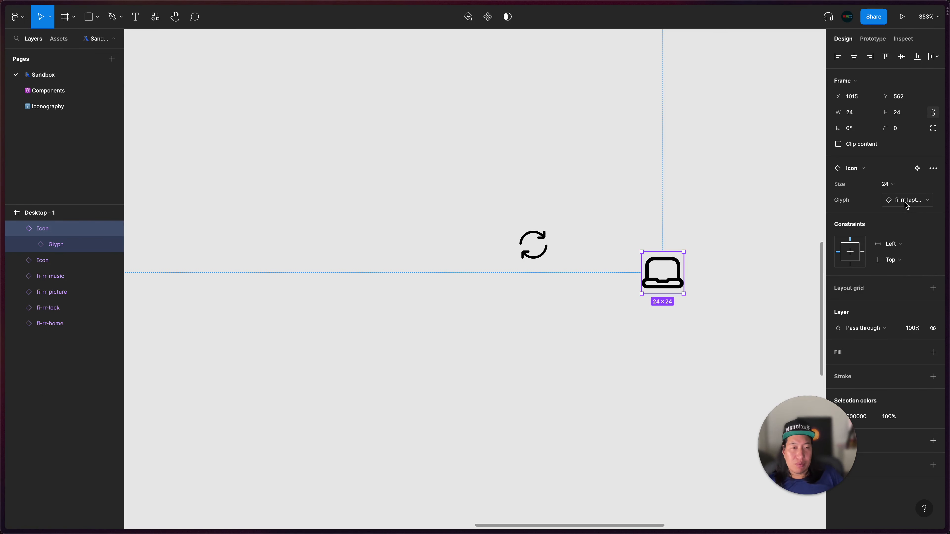
{"action": "left_click", "coordinate": [906, 202]}
{"action": "scroll", "coordinate": [860, 332], "scroll_direction": "down", "scroll_amount": 5}
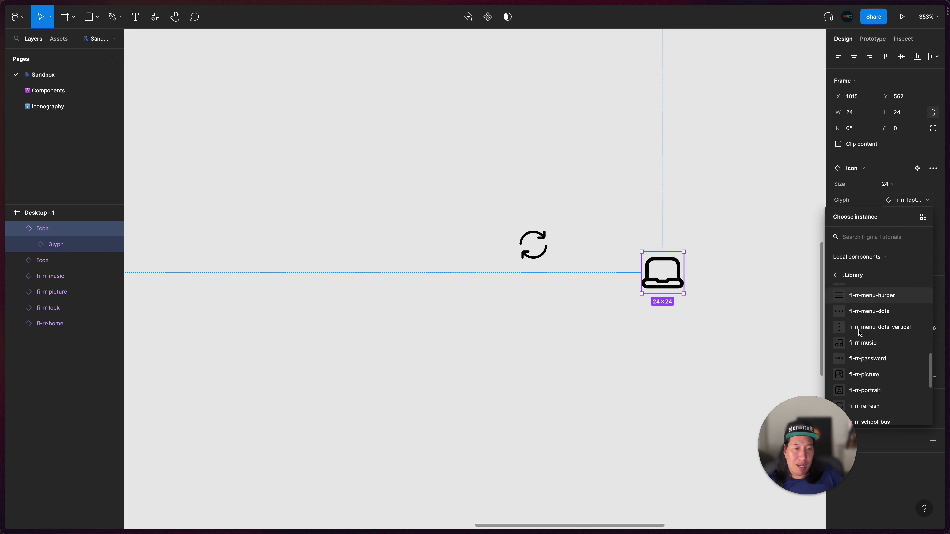
{"action": "type", "text": "s"}
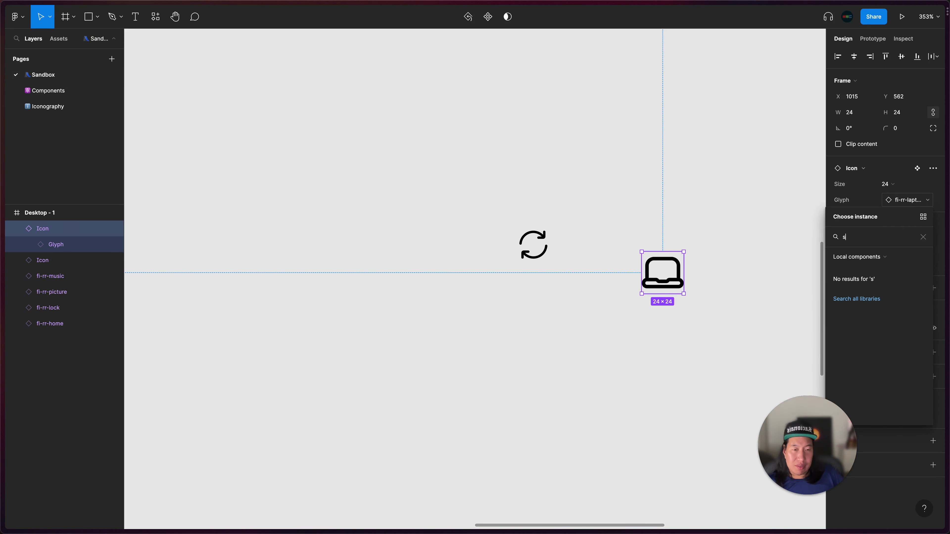
{"action": "type", "text": "c"}
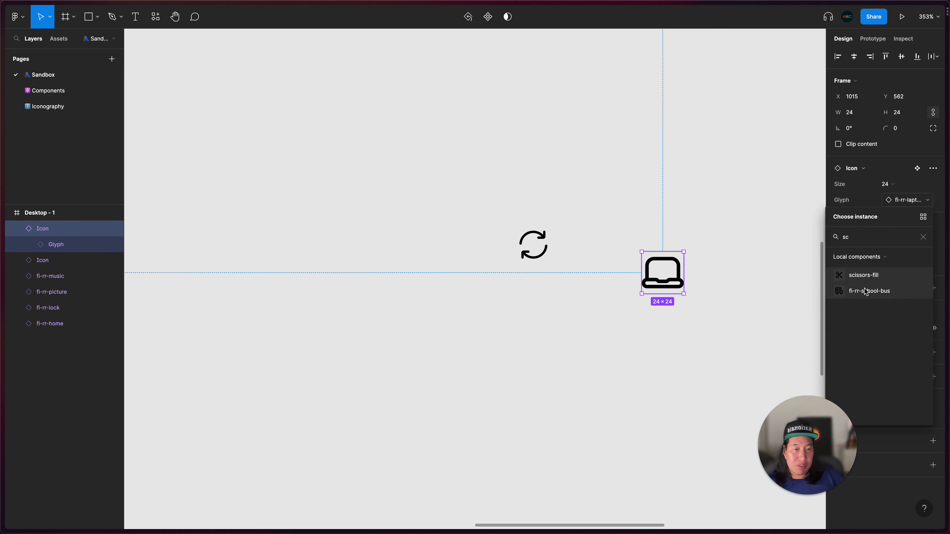
{"action": "left_click", "coordinate": [863, 275]}
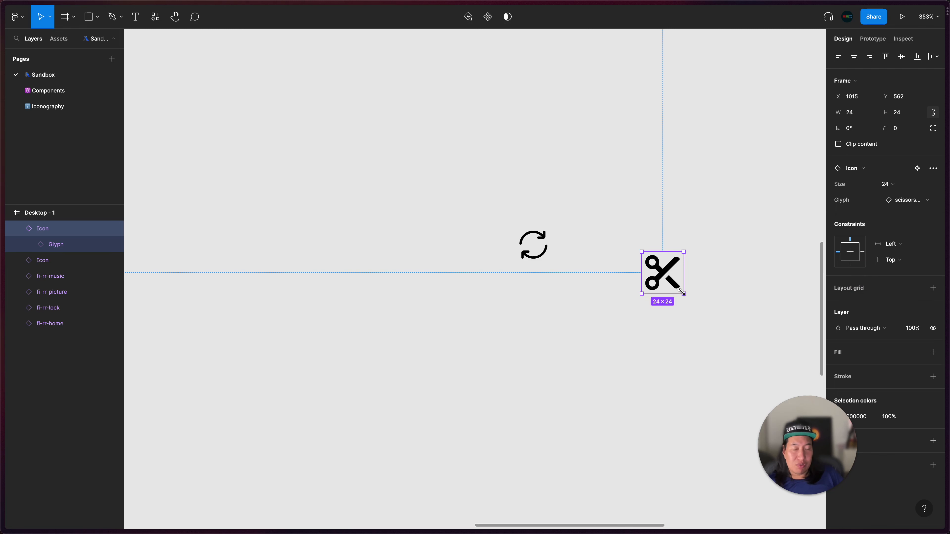
{"action": "left_click_drag", "start_coordinate": [682, 292], "coordinate": [730, 341]}
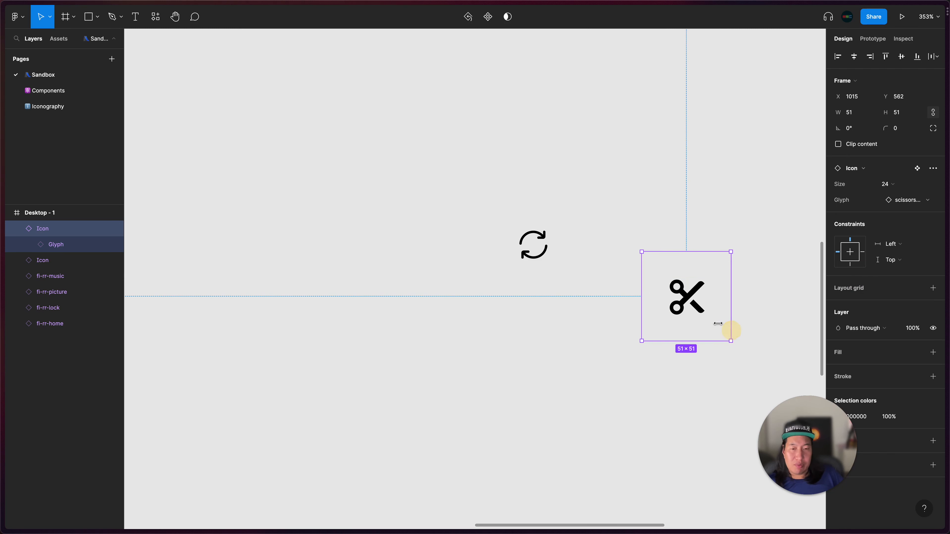
Swap the scissors Icon instance's glyph to medal-line on the Sandbox page, shrink the instance and deselect it
{"action": "left_click", "coordinate": [75, 109]}
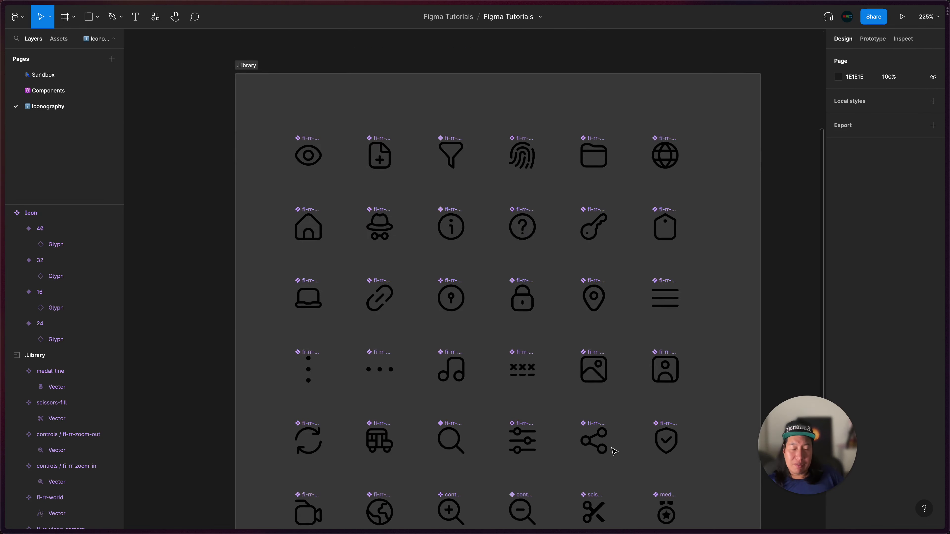
{"action": "scroll", "coordinate": [613, 451], "scroll_direction": "down", "scroll_amount": 10}
{"action": "scroll", "coordinate": [613, 449], "scroll_direction": "up", "scroll_amount": 3}
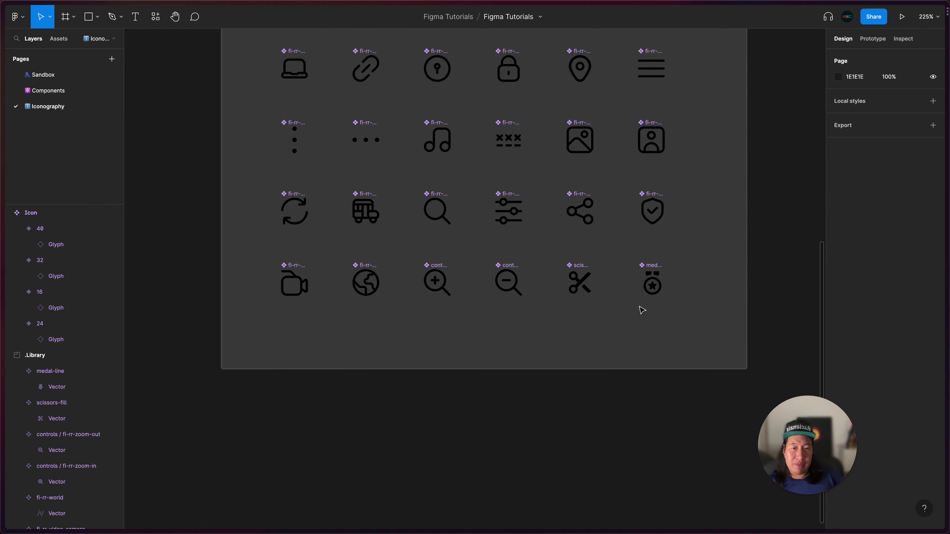
{"action": "scroll", "coordinate": [642, 310], "scroll_direction": "up", "scroll_amount": 5}
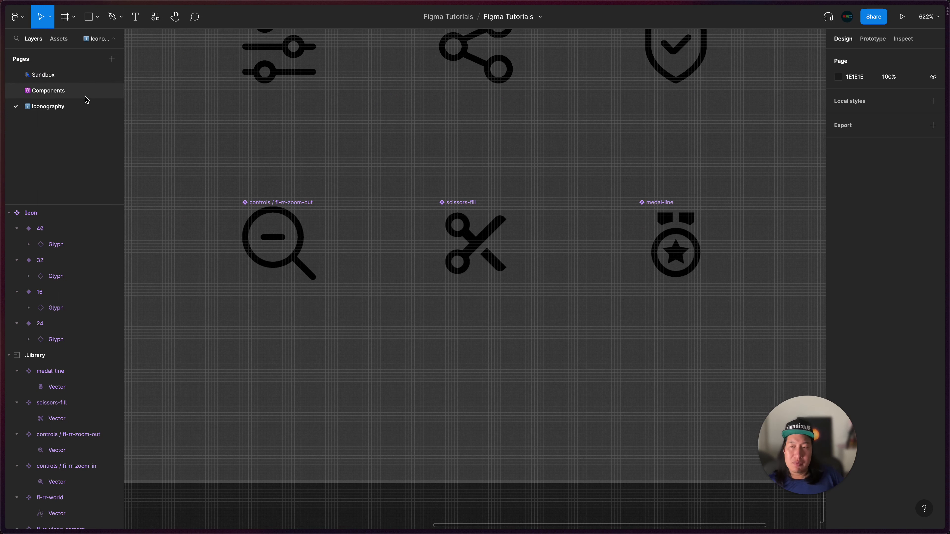
{"action": "left_click", "coordinate": [53, 75]}
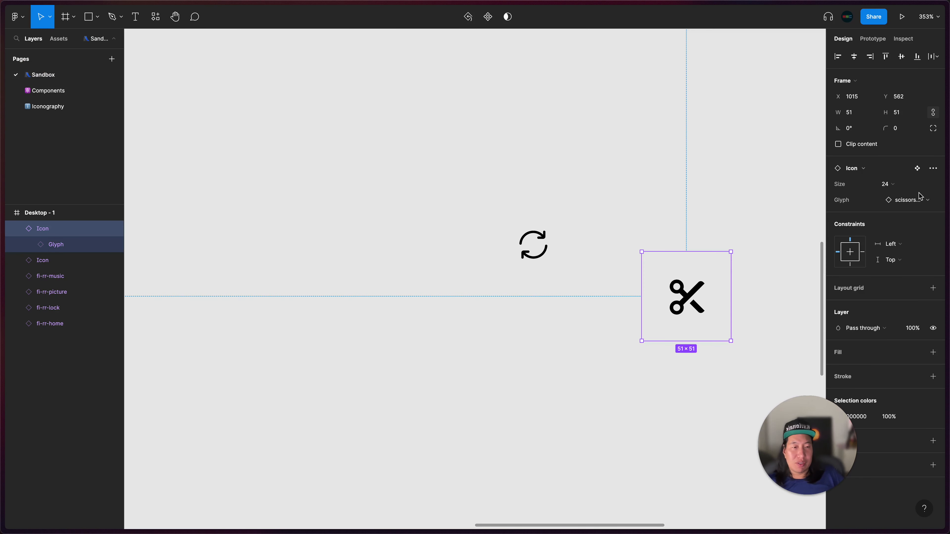
{"action": "left_click", "coordinate": [907, 200]}
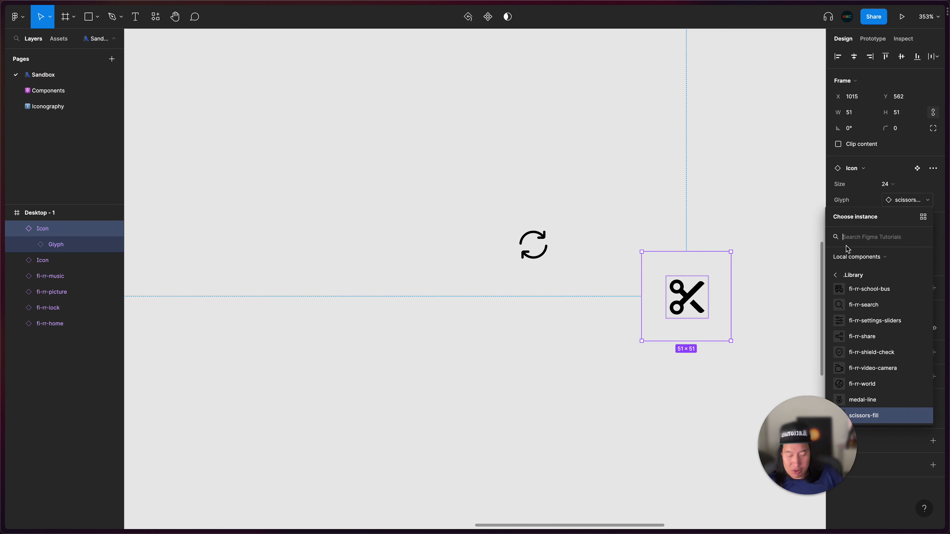
{"action": "type", "text": "medal"}
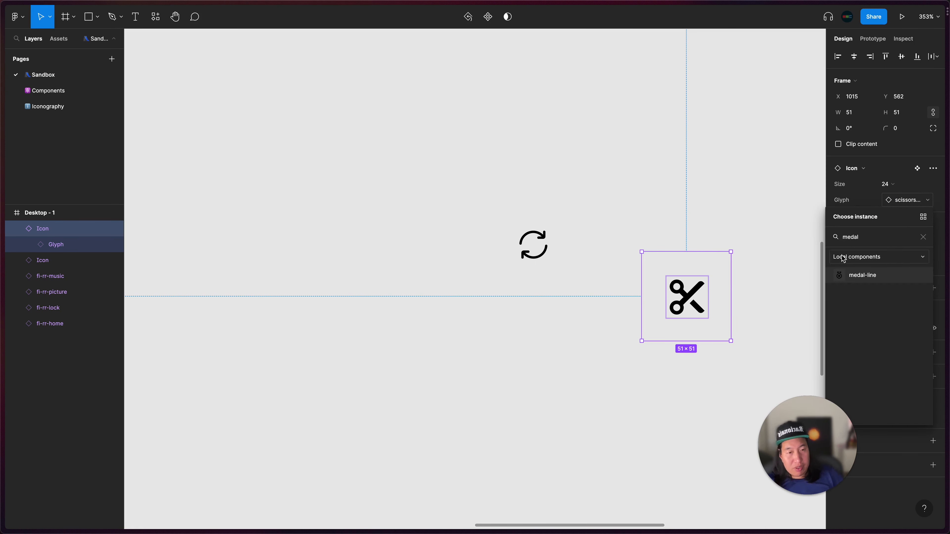
{"action": "left_click", "coordinate": [854, 275]}
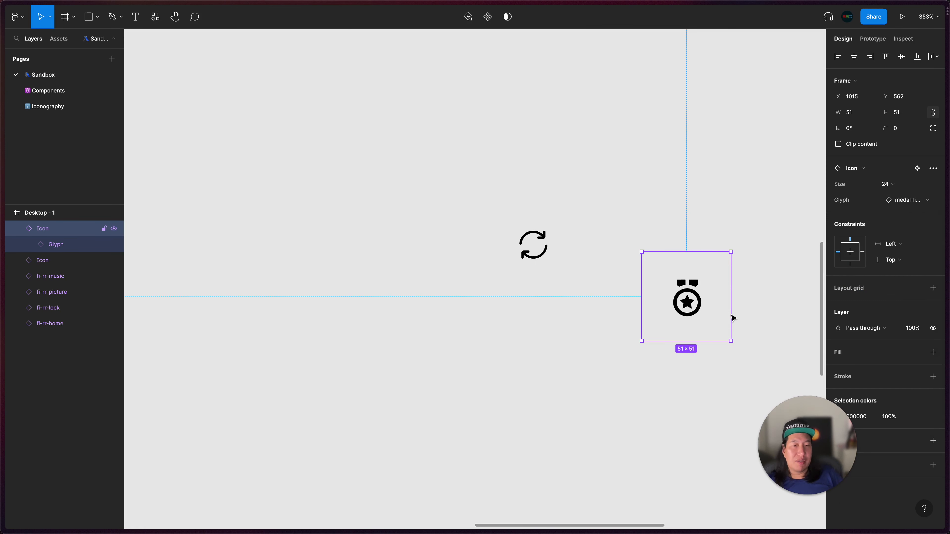
{"action": "left_click_drag", "start_coordinate": [730, 340], "coordinate": [701, 317]}
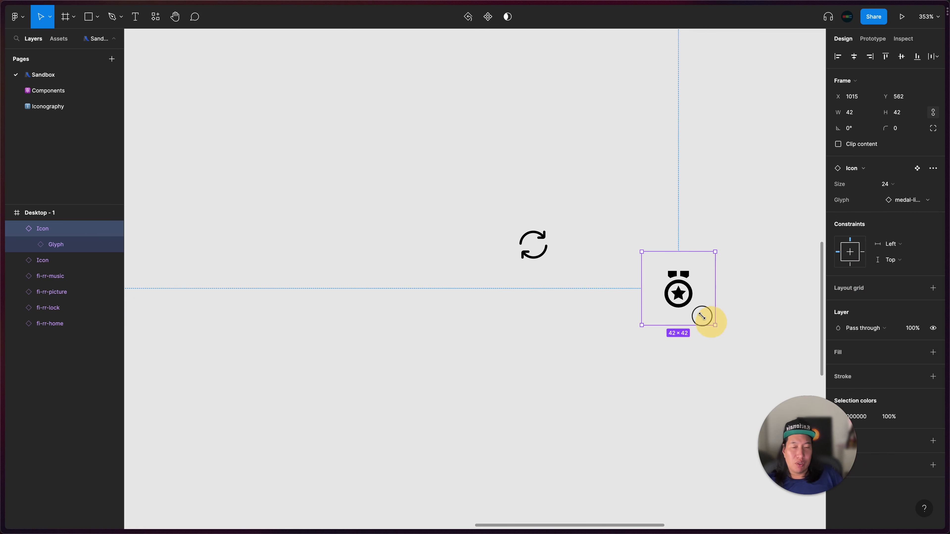
{"action": "left_click", "coordinate": [752, 329]}
{"action": "scroll", "coordinate": [753, 329], "scroll_direction": "down", "scroll_amount": 10}
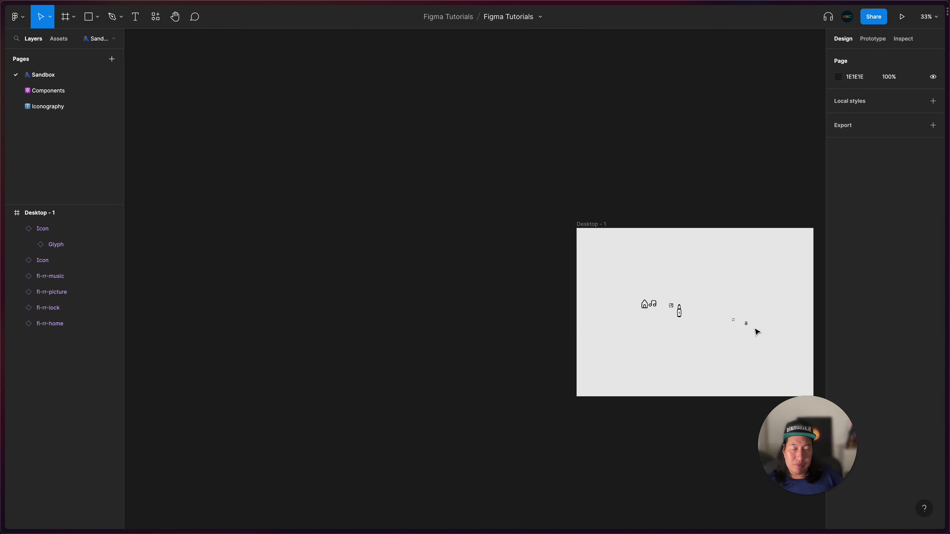
{"action": "scroll", "coordinate": [755, 331], "scroll_direction": "up", "scroll_amount": 10}
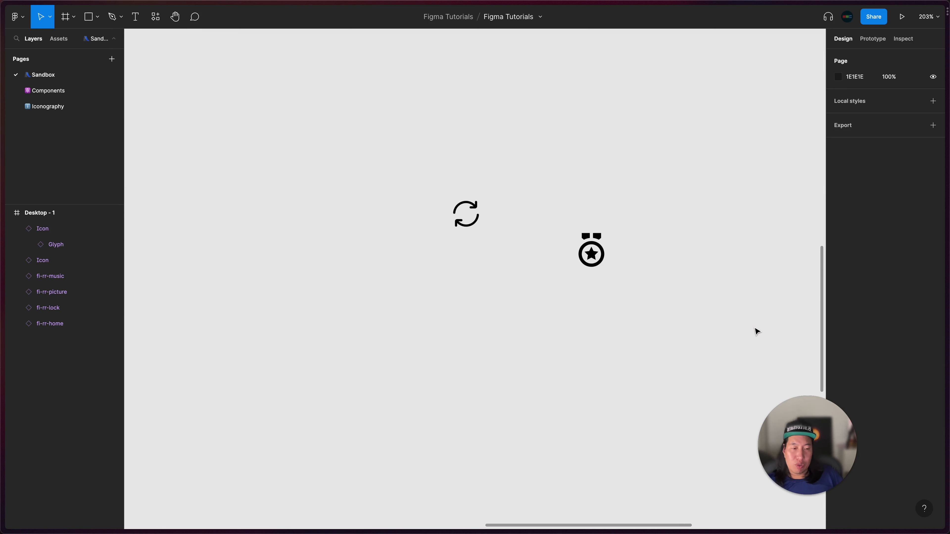
{"action": "scroll", "coordinate": [595, 243], "scroll_direction": "right", "scroll_amount": 1}
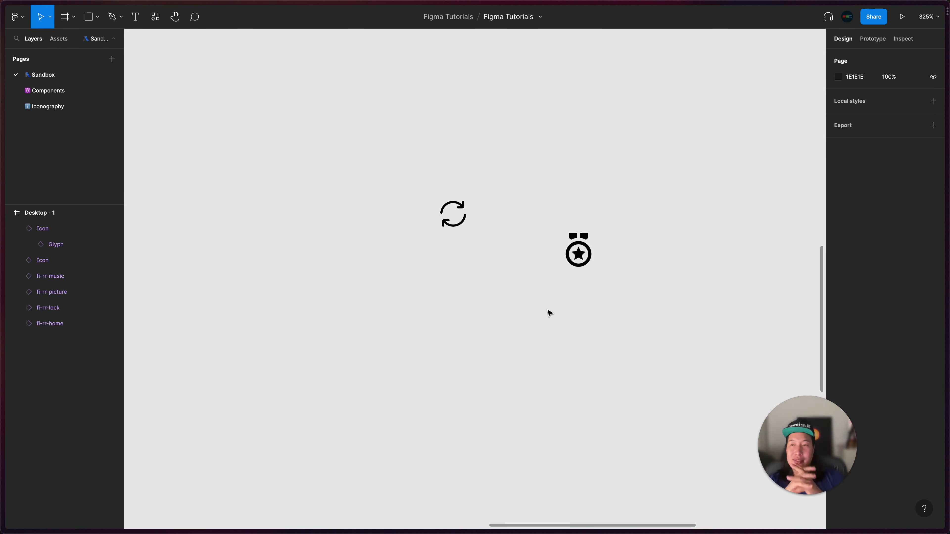
{"action": "left_click", "coordinate": [61, 108]}
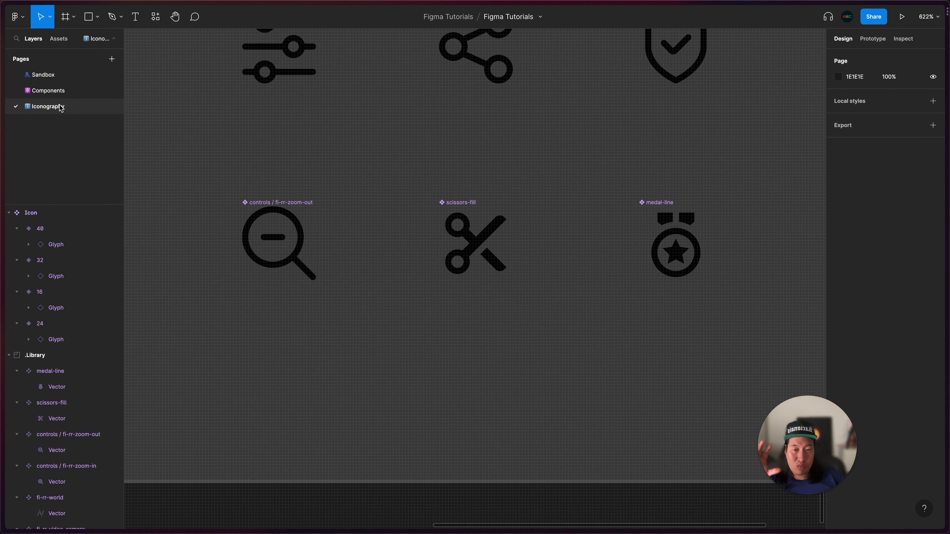
{"action": "key", "text": "shift+1"}
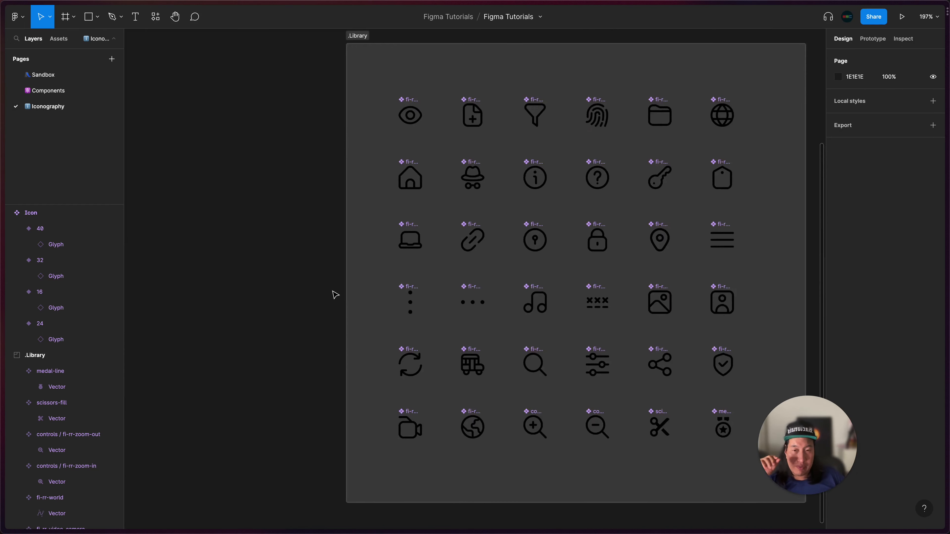
{"action": "scroll", "coordinate": [333, 292], "scroll_direction": "down", "scroll_amount": 5}
{"action": "scroll", "coordinate": [333, 292], "scroll_direction": "up", "scroll_amount": 3}
{"action": "scroll", "coordinate": [333, 292], "scroll_direction": "right", "scroll_amount": 2}
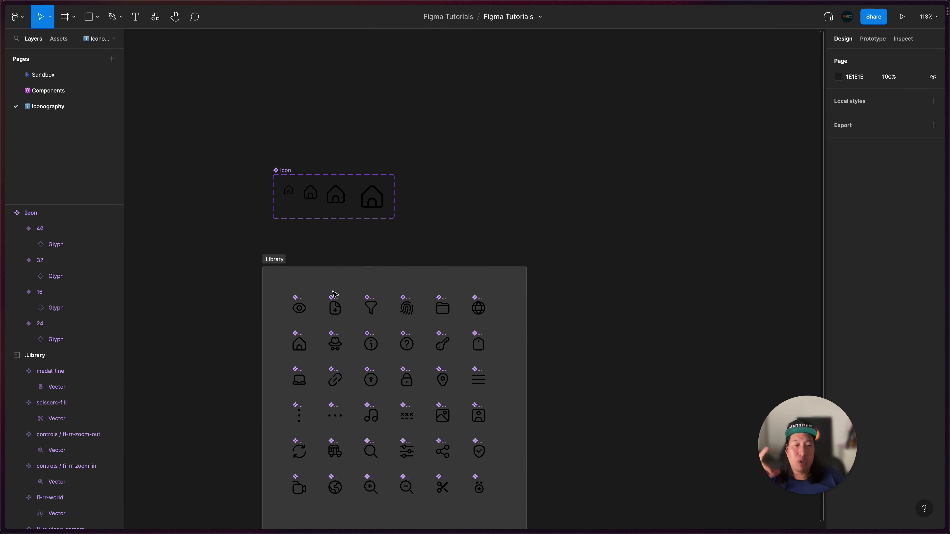
{"action": "scroll", "coordinate": [335, 295], "scroll_direction": "down", "scroll_amount": 2}
{"action": "scroll", "coordinate": [335, 294], "scroll_direction": "left", "scroll_amount": 1}
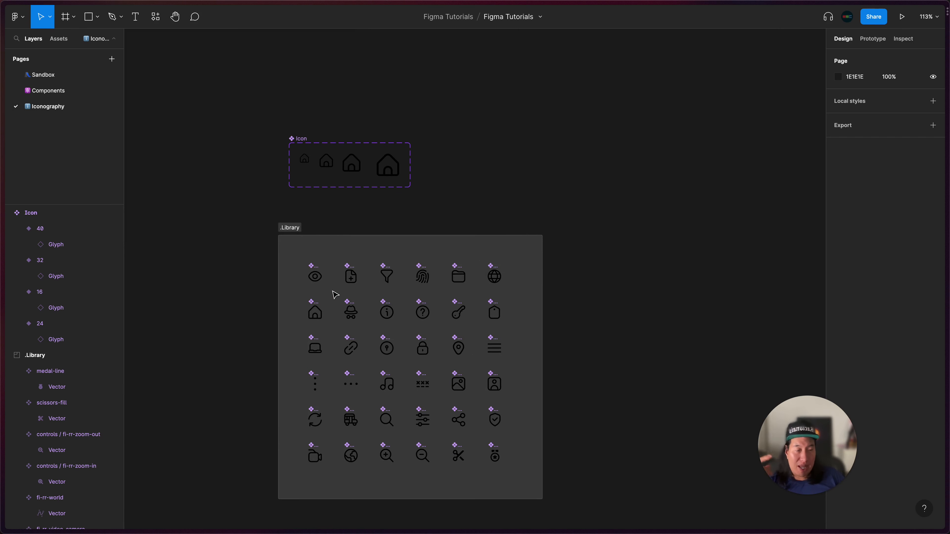